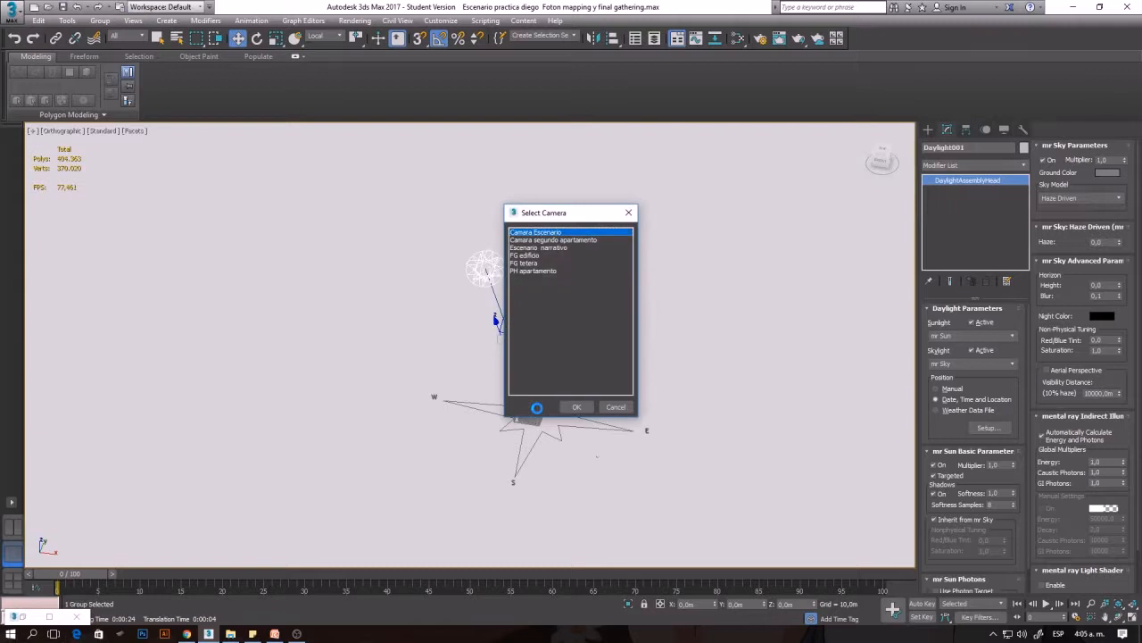
Switch the viewport to the Escenario narrativo camera and show its safe frame
{"action": "key", "text": "Return"}
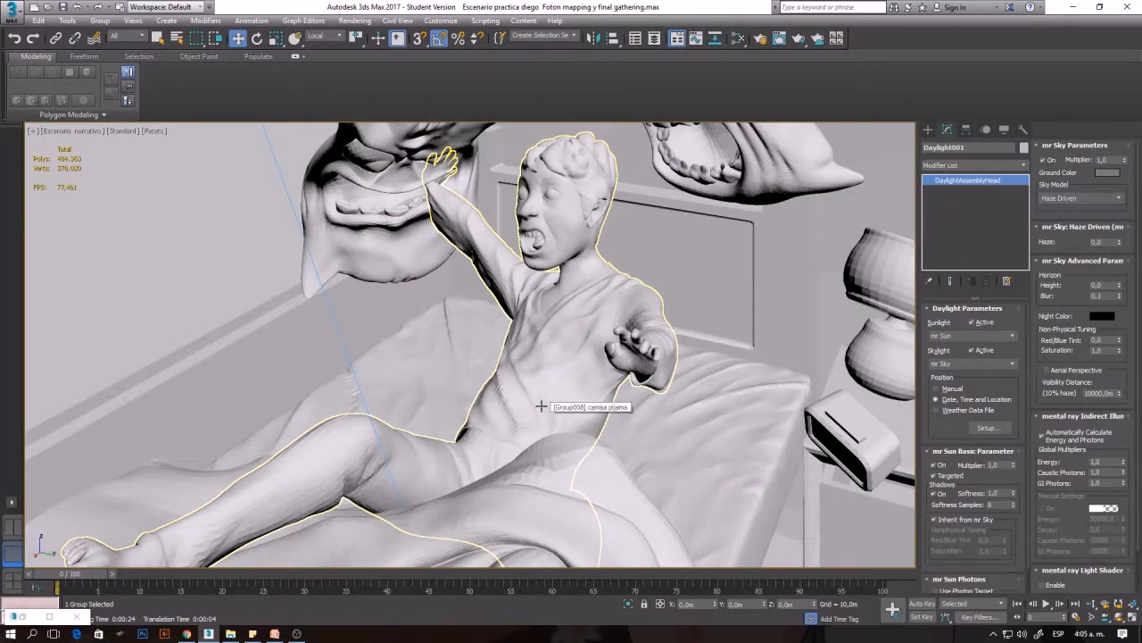
{"action": "key", "text": "shift+f"}
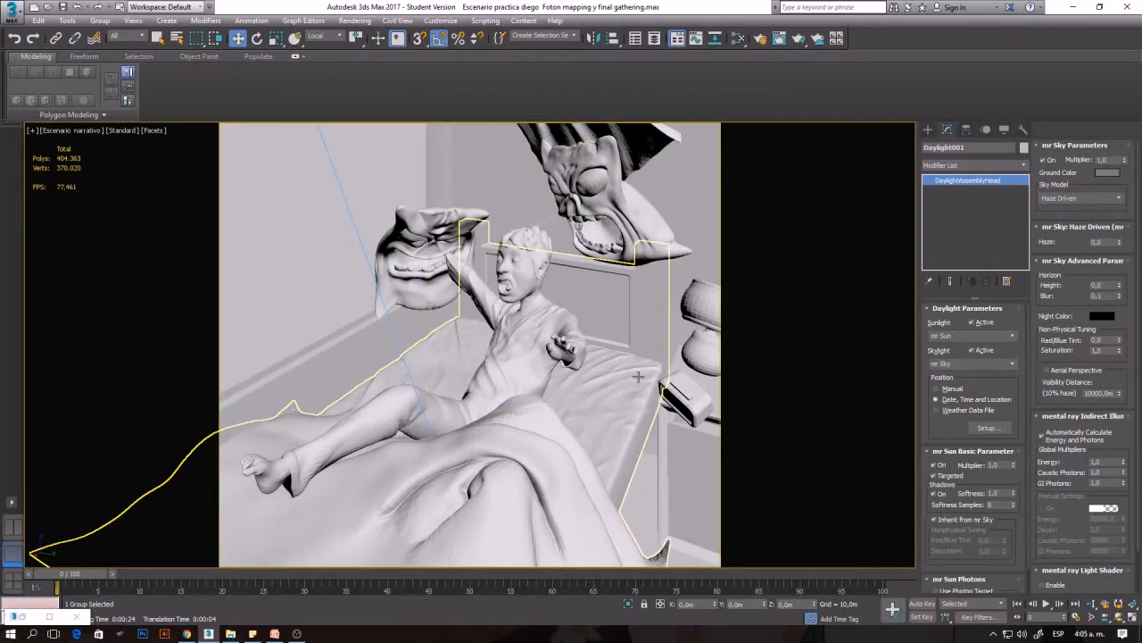
Review the mental ray Global Illumination settings, leaving Final Gather off, and render the Escenario narrativo camera view
{"action": "left_click", "coordinate": [760, 45]}
{"action": "left_click_drag", "start_coordinate": [750, 270], "coordinate": [771, 250]}
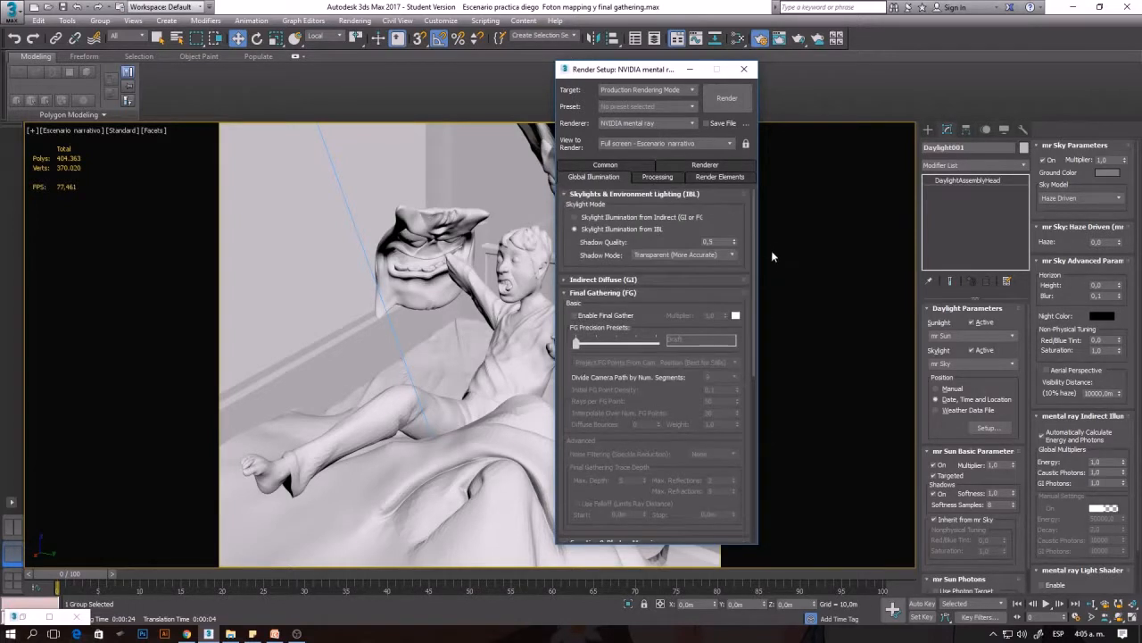
{"action": "left_click", "coordinate": [743, 69]}
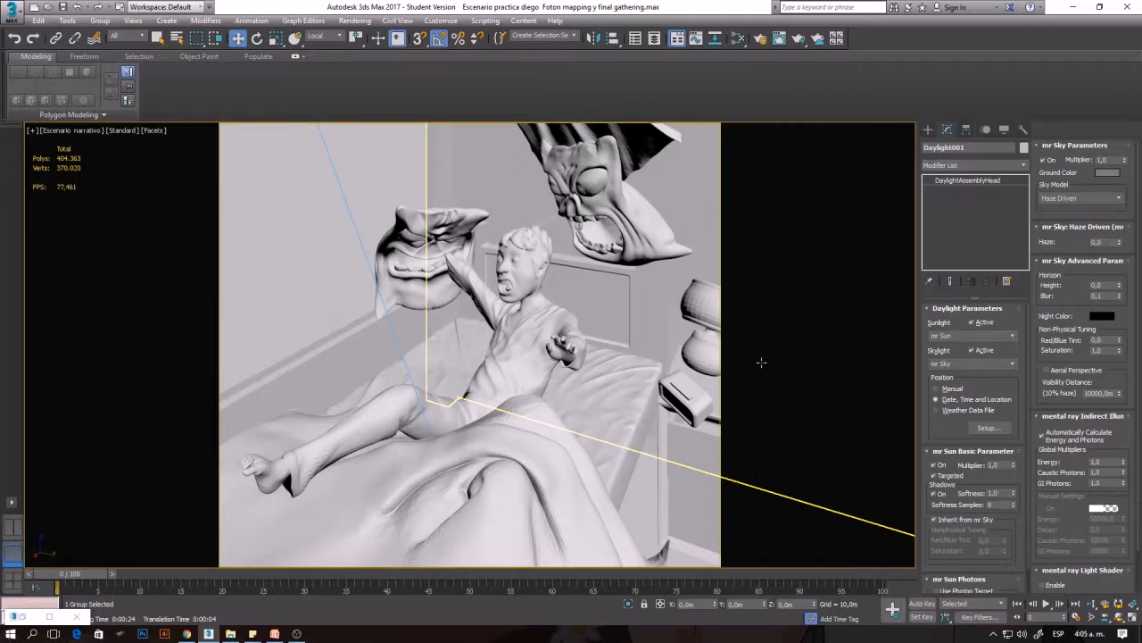
{"action": "left_click", "coordinate": [668, 394]}
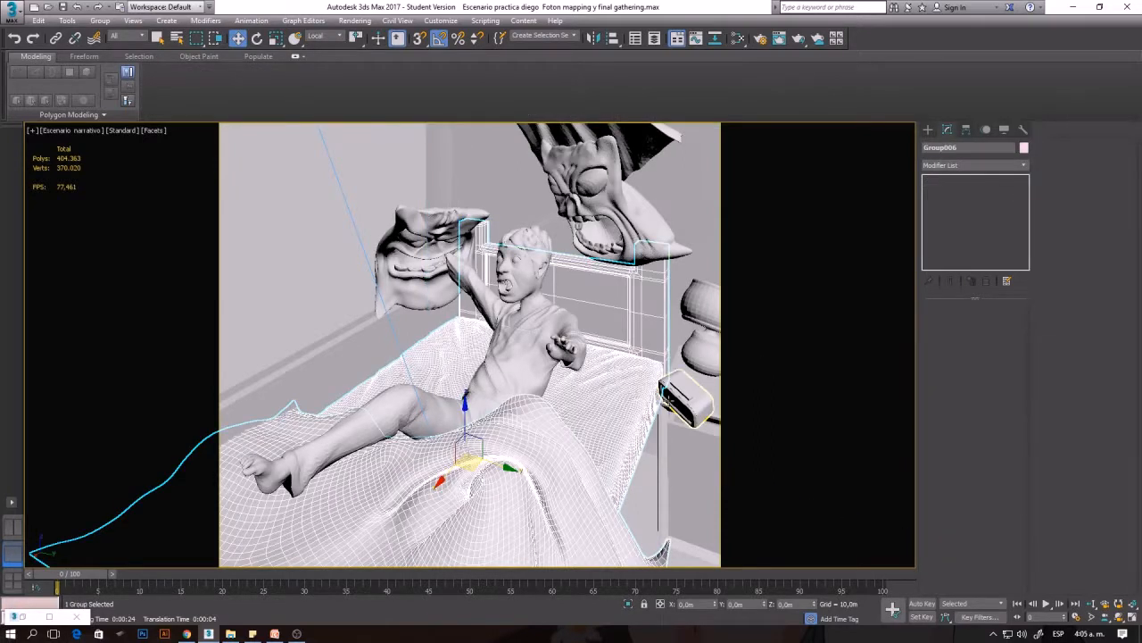
{"action": "key", "text": "shift+q"}
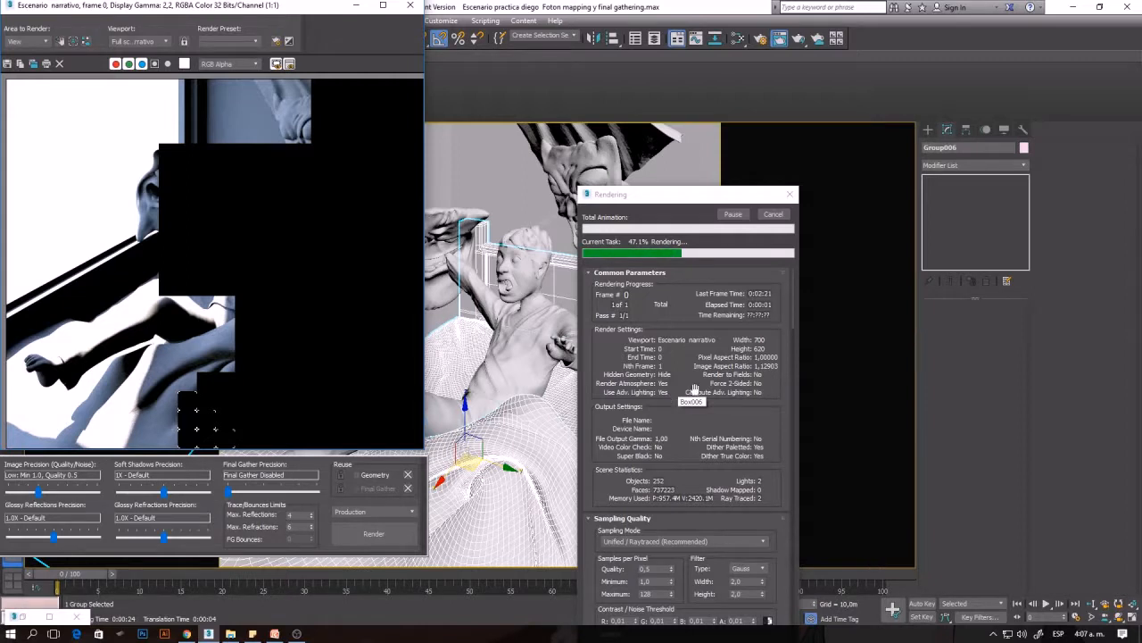
Examine the wall mask, the bed and the blanket shadows up close in the render in progress
{"action": "scroll", "coordinate": [298, 89], "scroll_direction": "up", "scroll_amount": 3}
{"action": "scroll", "coordinate": [294, 116], "scroll_direction": "down", "scroll_amount": 3}
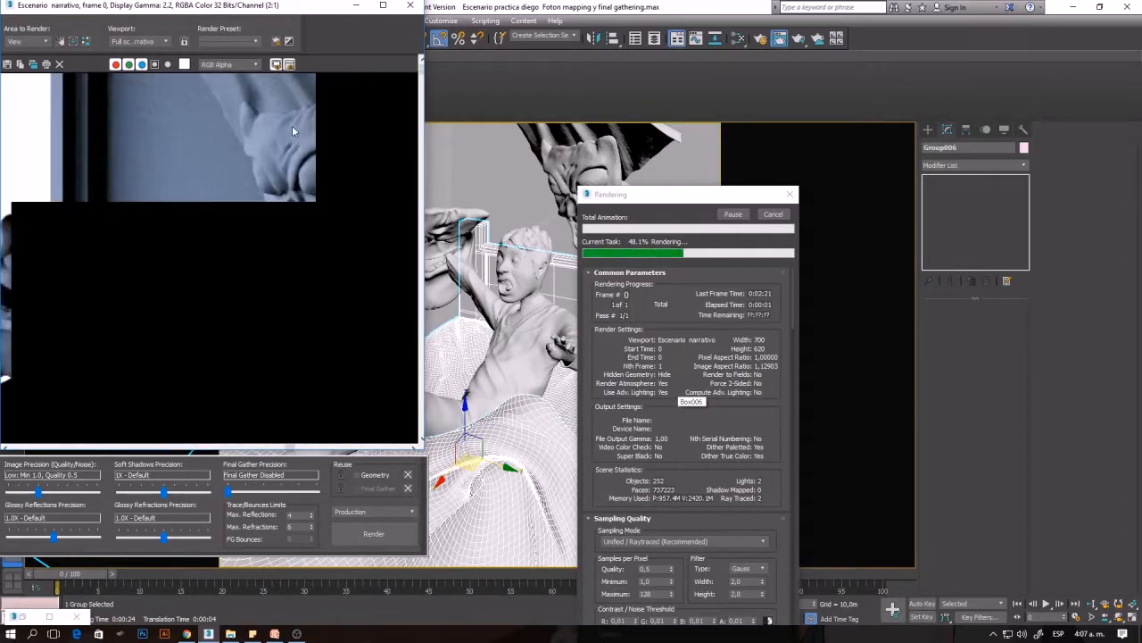
{"action": "scroll", "coordinate": [133, 311], "scroll_direction": "up", "scroll_amount": 2}
{"action": "scroll", "coordinate": [133, 312], "scroll_direction": "down", "scroll_amount": 2}
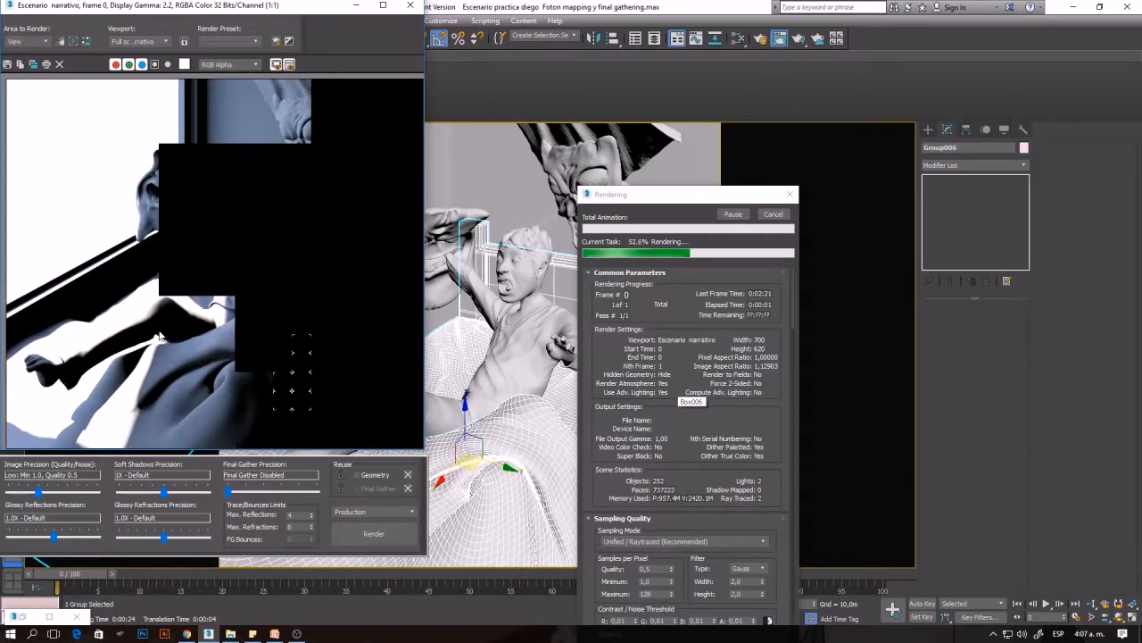
{"action": "scroll", "coordinate": [159, 331], "scroll_direction": "up", "scroll_amount": 2}
{"action": "scroll", "coordinate": [159, 330], "scroll_direction": "down", "scroll_amount": 2}
{"action": "scroll", "coordinate": [161, 334], "scroll_direction": "up", "scroll_amount": 2}
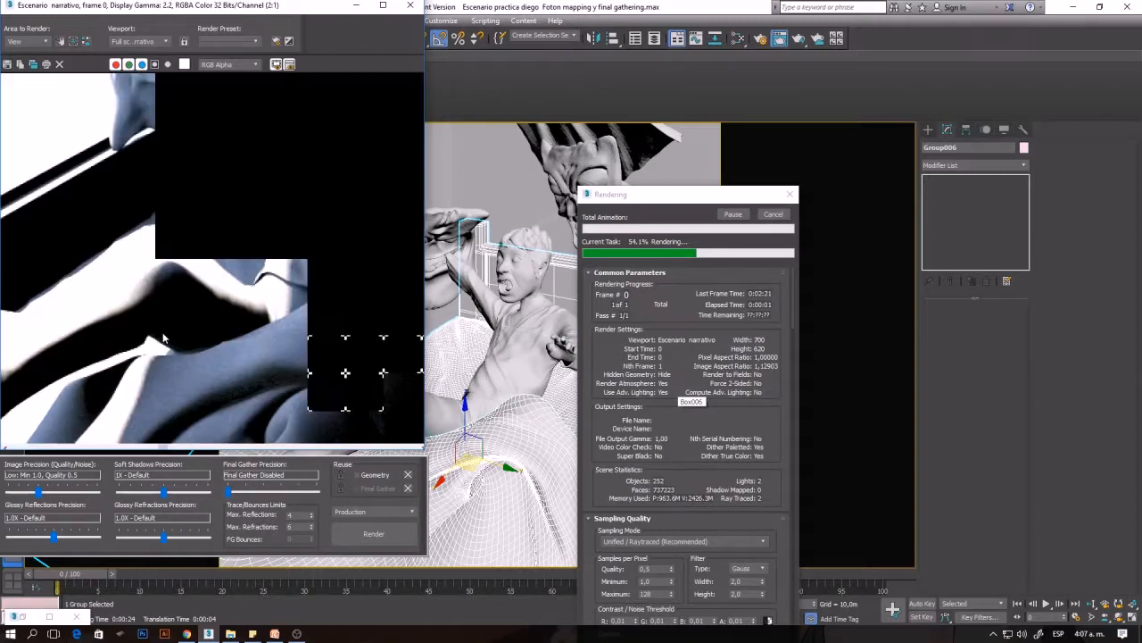
{"action": "scroll", "coordinate": [166, 328], "scroll_direction": "down", "scroll_amount": 2}
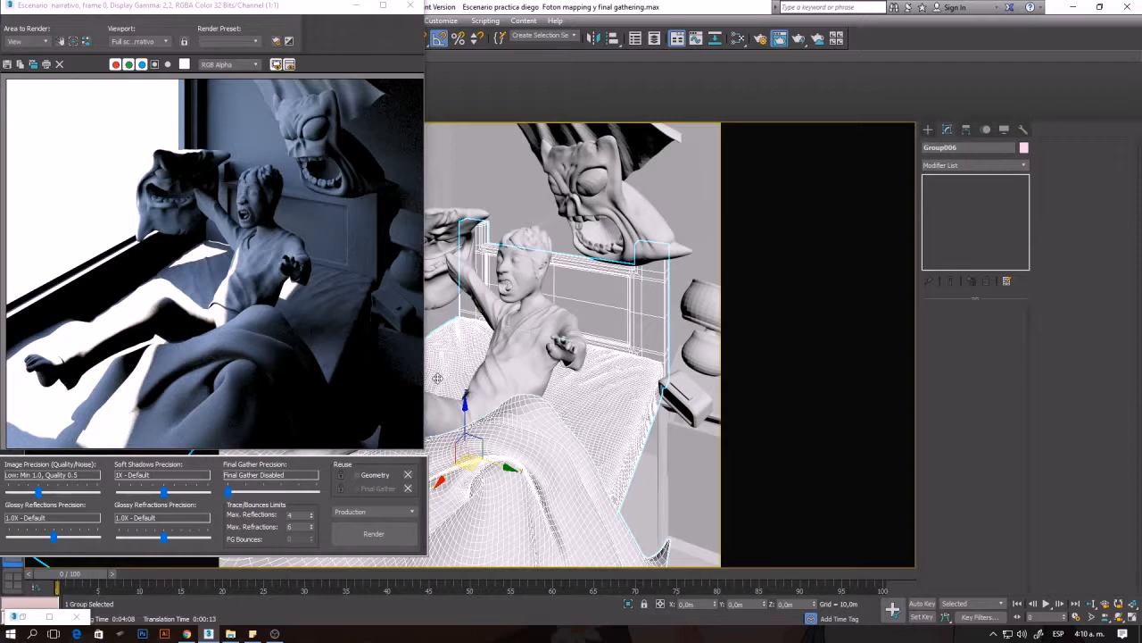
Clone the finished render into a separate window for comparison and minimize the clone
{"action": "left_click_drag", "start_coordinate": [282, 7], "coordinate": [446, 53]}
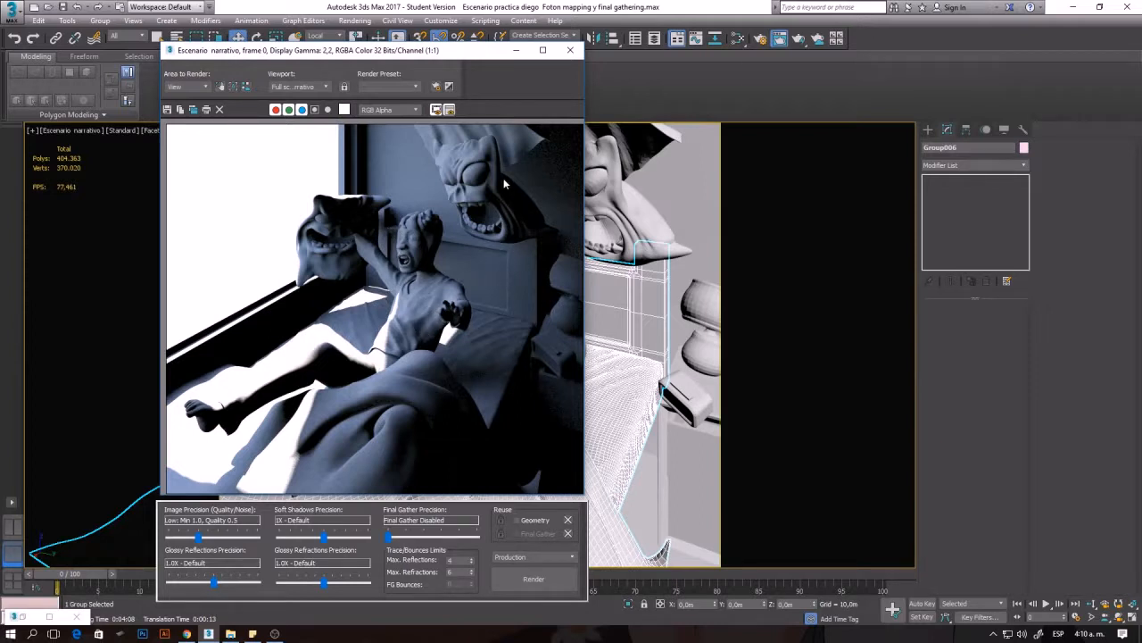
{"action": "left_click", "coordinate": [194, 108]}
{"action": "mouse_move", "coordinate": [568, 134]}
{"action": "left_mouse_down"}
{"action": "mouse_move", "coordinate": [873, 126]}
{"action": "mouse_move", "coordinate": [888, 61]}
{"action": "left_mouse_up"}
{"action": "left_click_drag", "start_coordinate": [455, 55], "coordinate": [323, 40]}
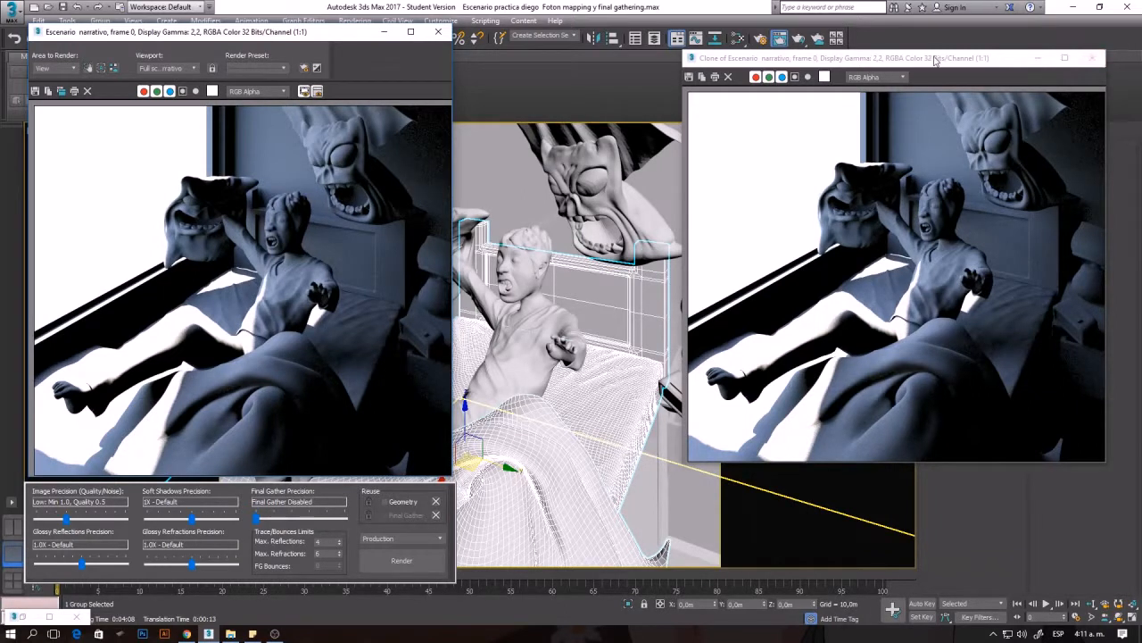
{"action": "mouse_move", "coordinate": [934, 61]}
{"action": "left_mouse_down"}
{"action": "mouse_move", "coordinate": [953, 33]}
{"action": "mouse_move", "coordinate": [944, 183]}
{"action": "mouse_move", "coordinate": [955, 192]}
{"action": "mouse_move", "coordinate": [893, 125]}
{"action": "left_mouse_up"}
{"action": "left_click", "coordinate": [985, 123]}
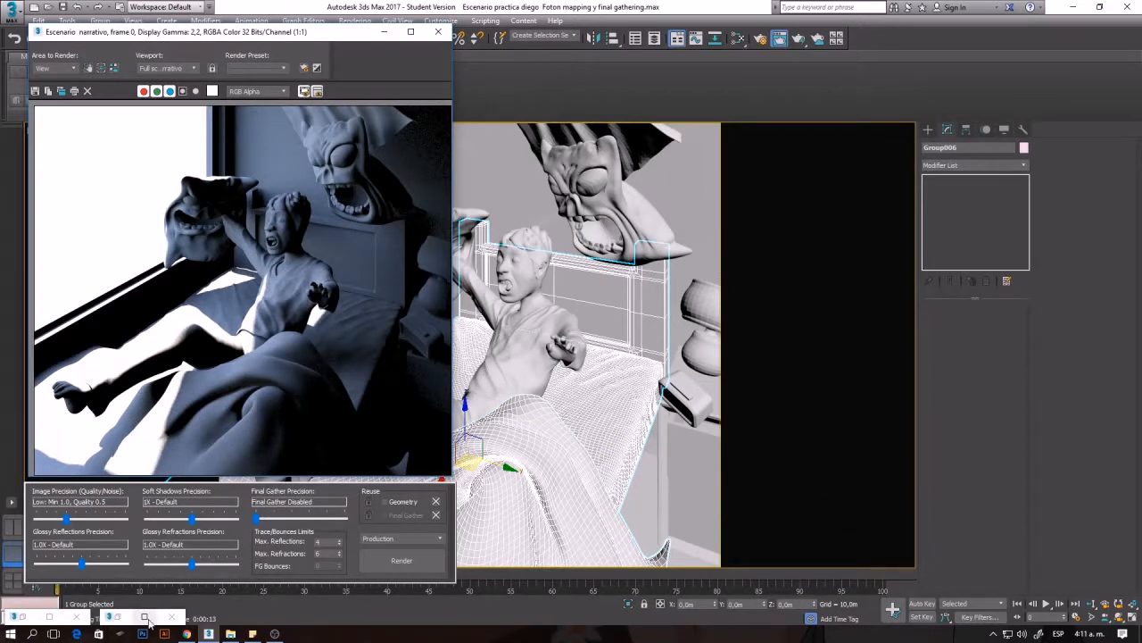
Enable Photon Mapping with its default values in the Global Illumination render settings and render the camera view again
{"action": "left_click", "coordinate": [559, 219]}
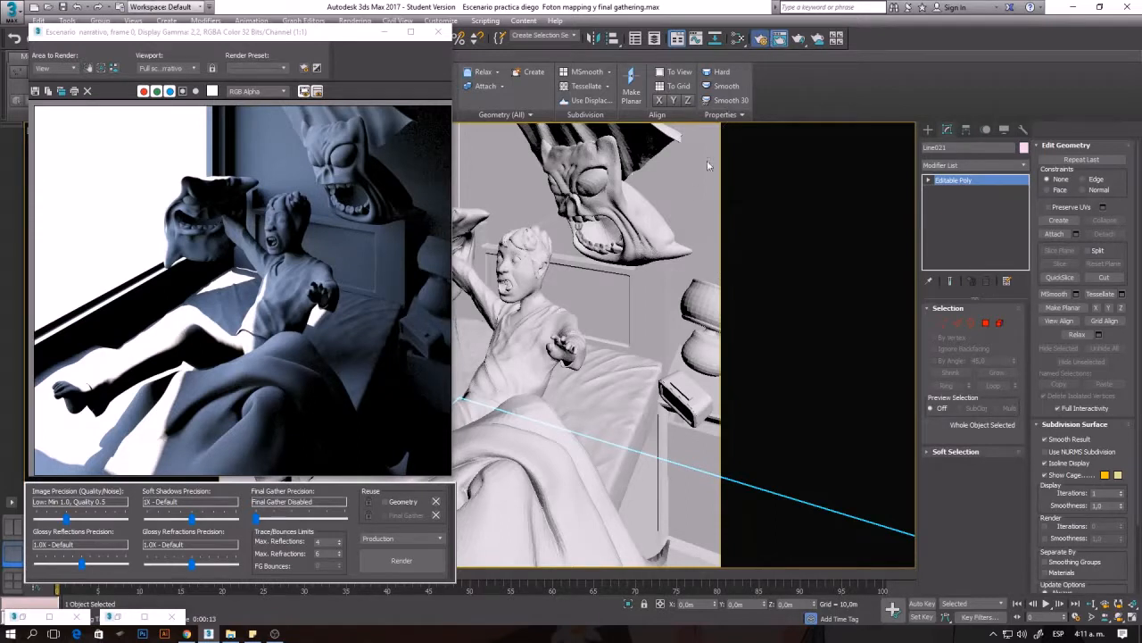
{"action": "key", "text": "F10"}
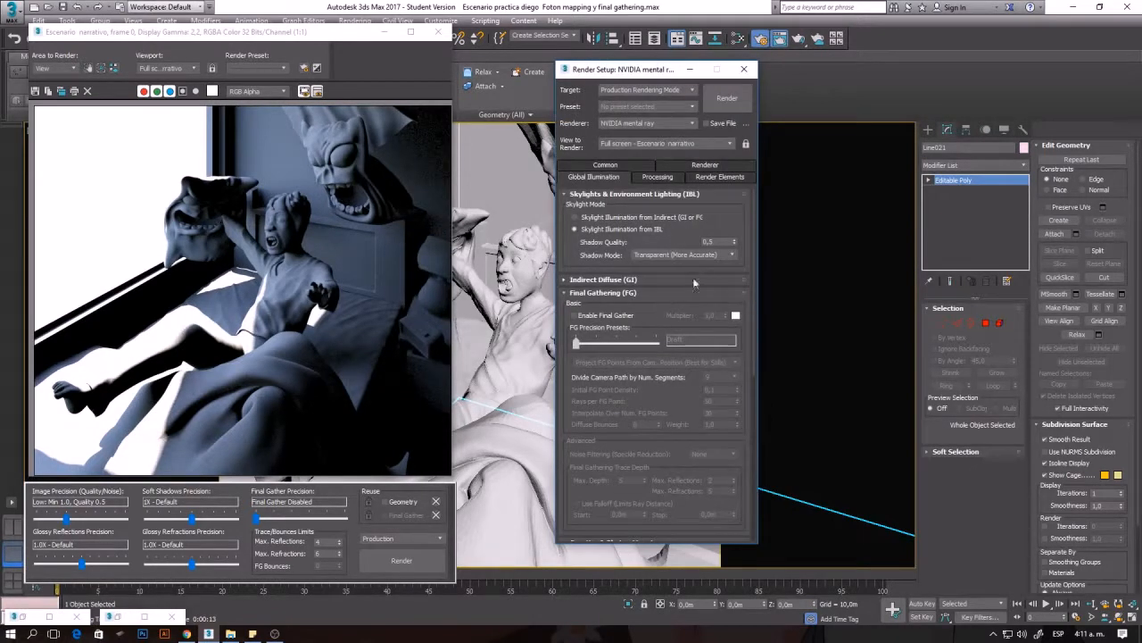
{"action": "left_click", "coordinate": [660, 293]}
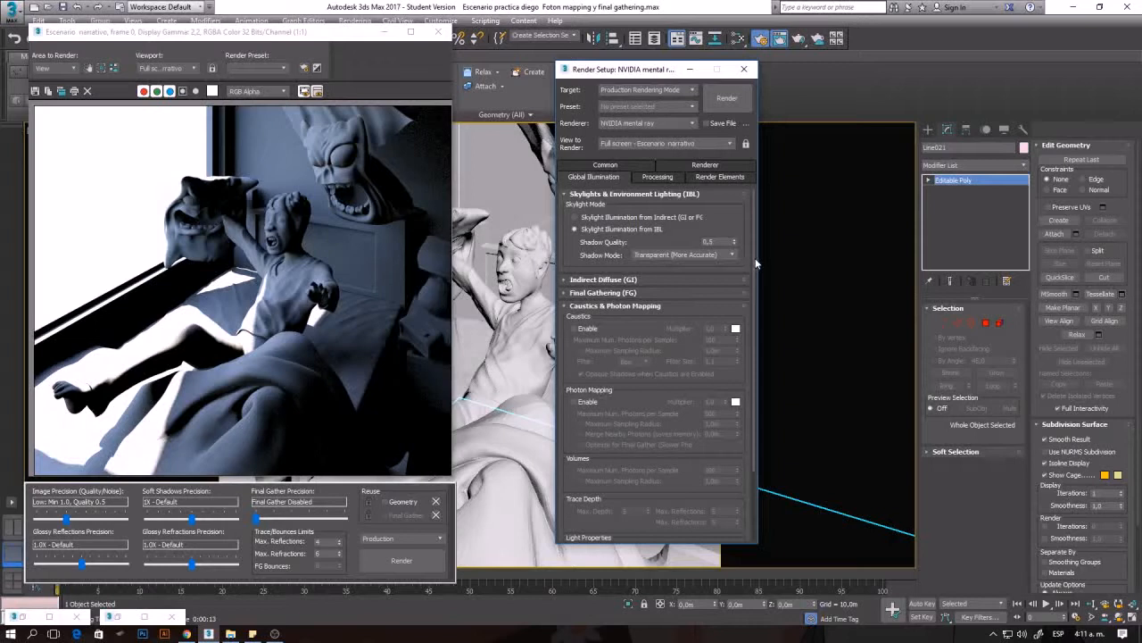
{"action": "left_click", "coordinate": [574, 401]}
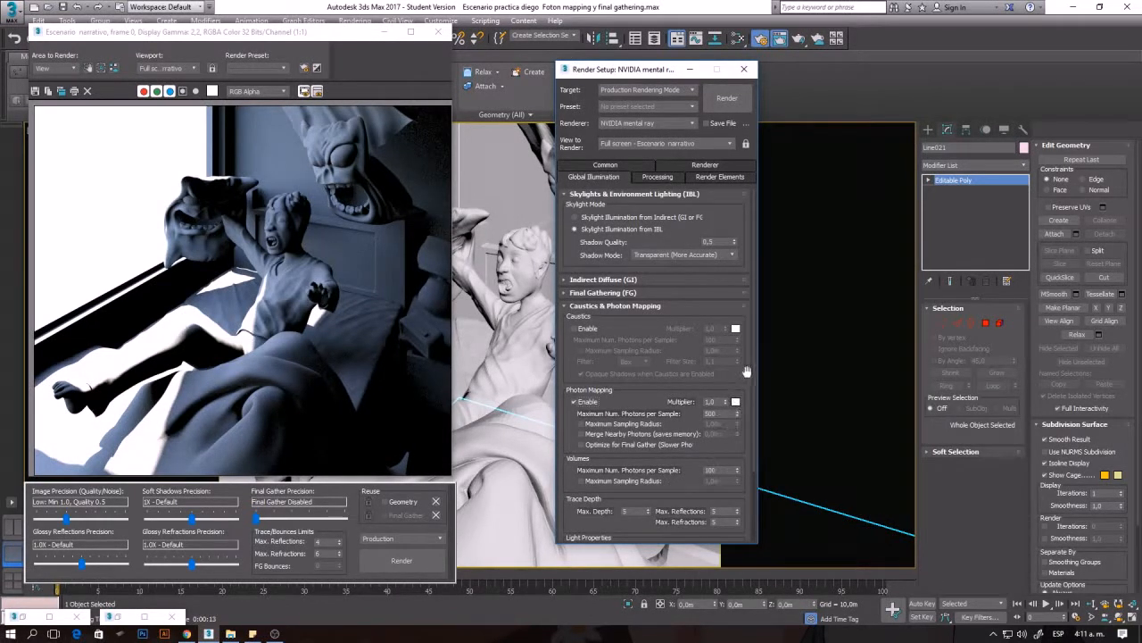
{"action": "scroll", "coordinate": [750, 371], "scroll_direction": "down", "scroll_amount": 3}
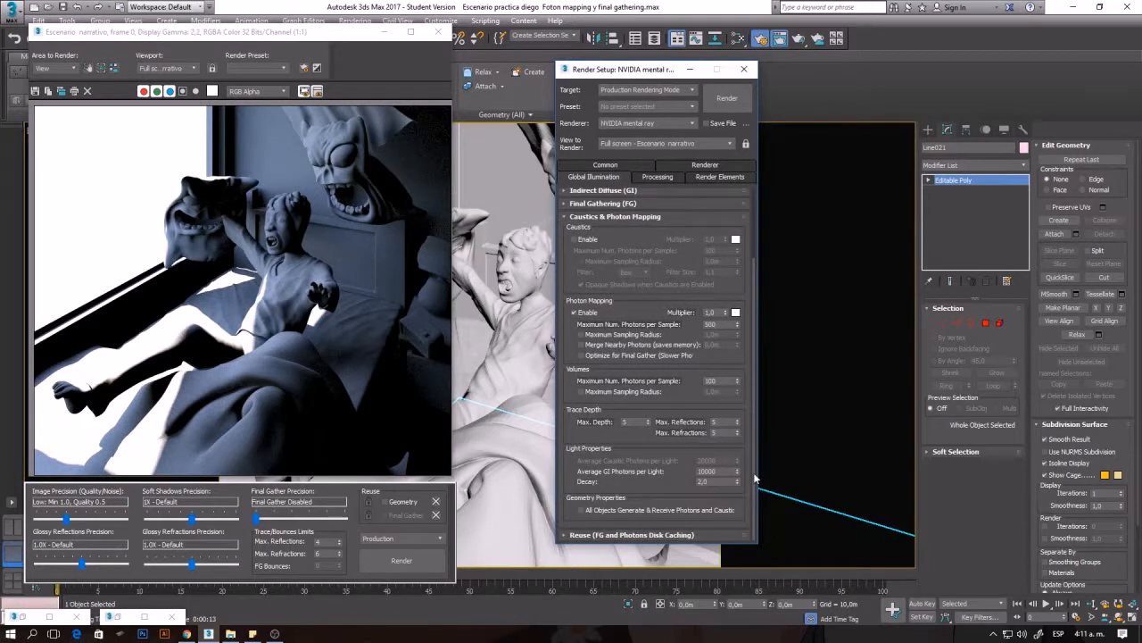
{"action": "left_click", "coordinate": [512, 338]}
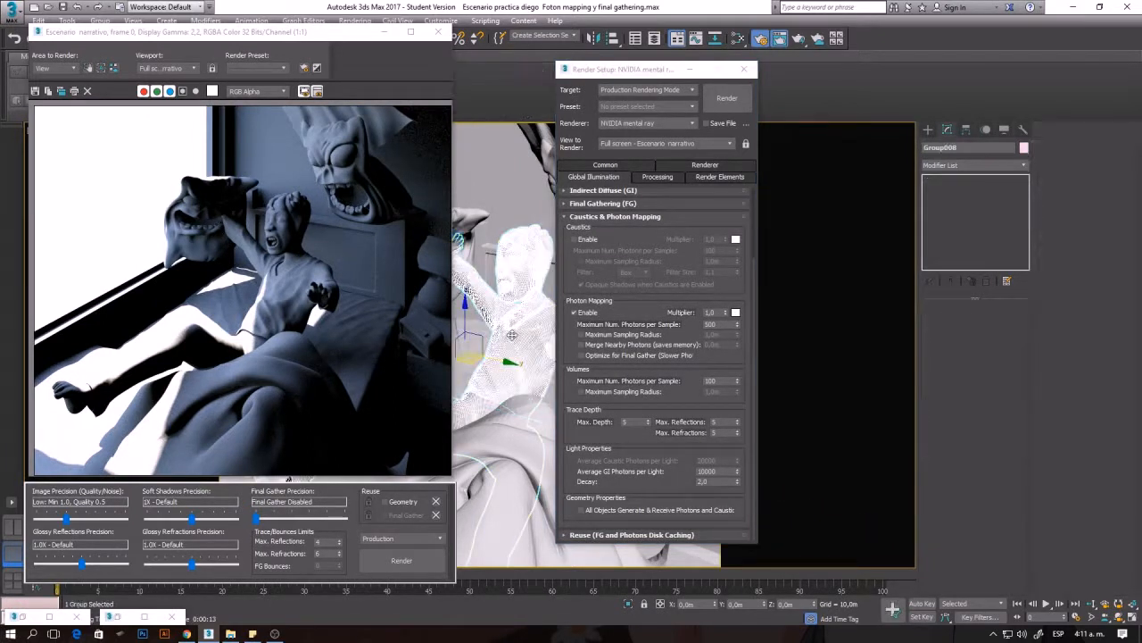
{"action": "key", "text": "shift+q"}
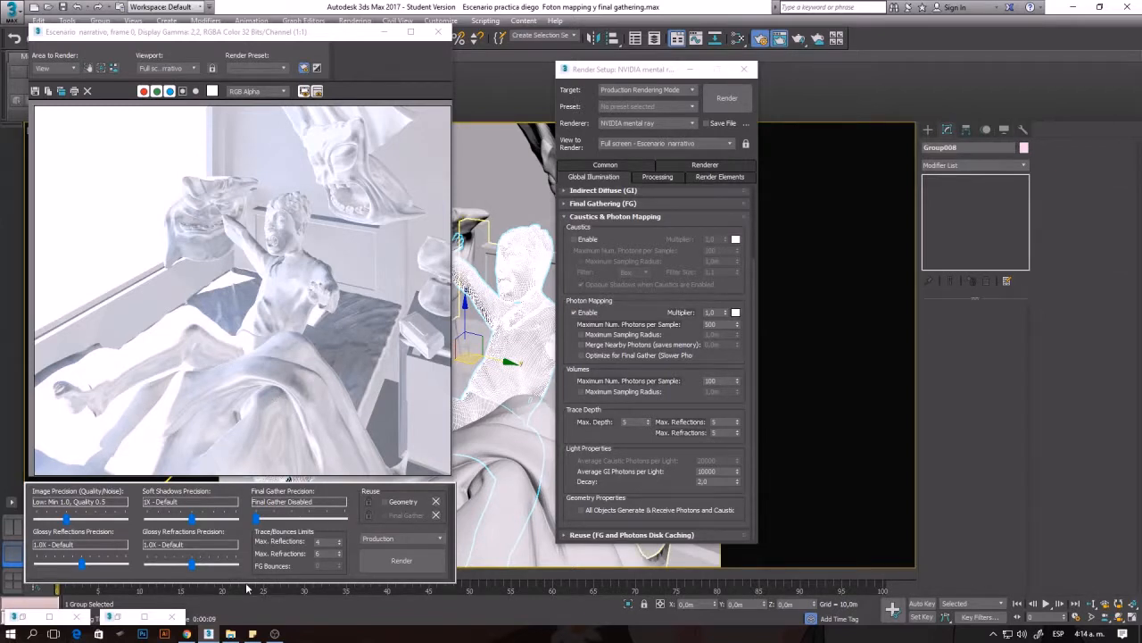
Restore the cloned render, place it beside the photon mapping render and enlarge its window
{"action": "left_click", "coordinate": [149, 619]}
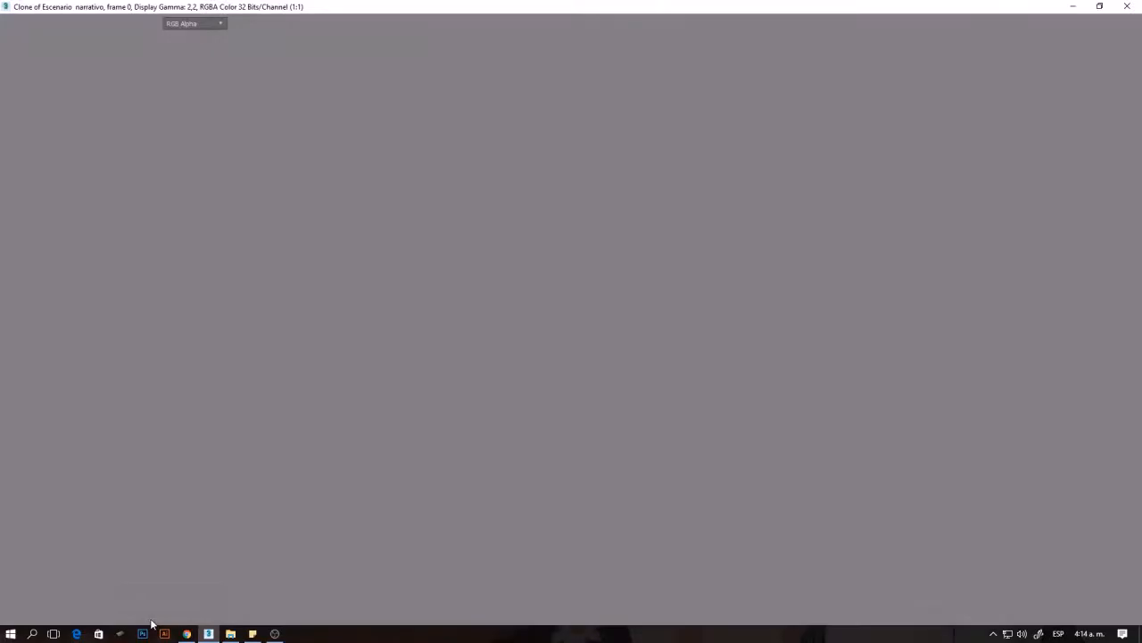
{"action": "left_click", "coordinate": [1100, 7]}
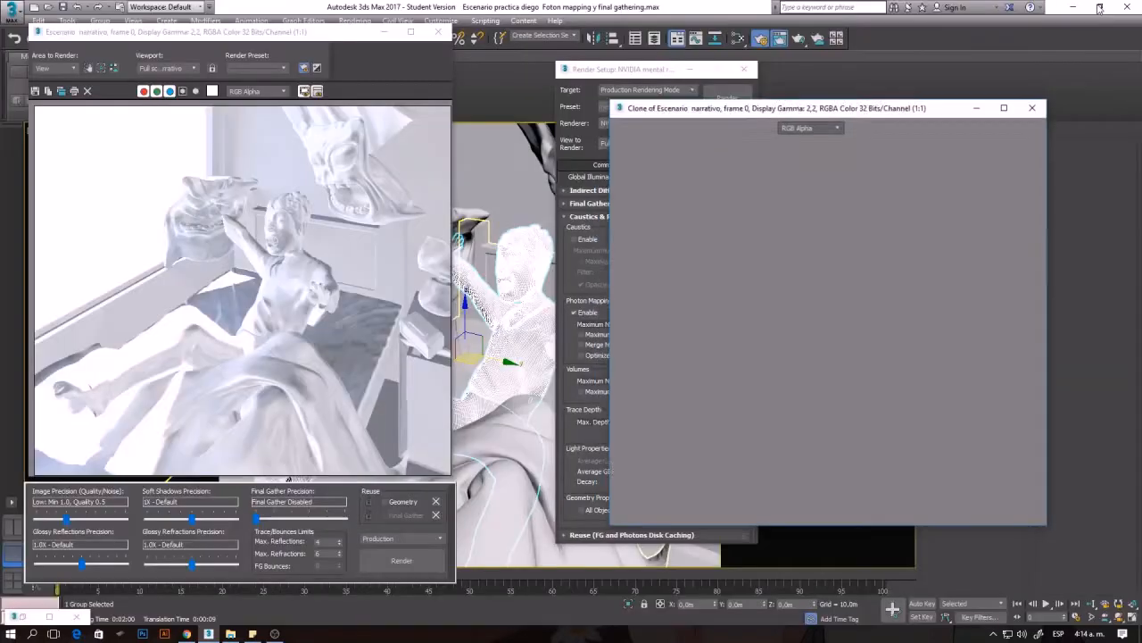
{"action": "left_click_drag", "start_coordinate": [906, 135], "coordinate": [877, 69]}
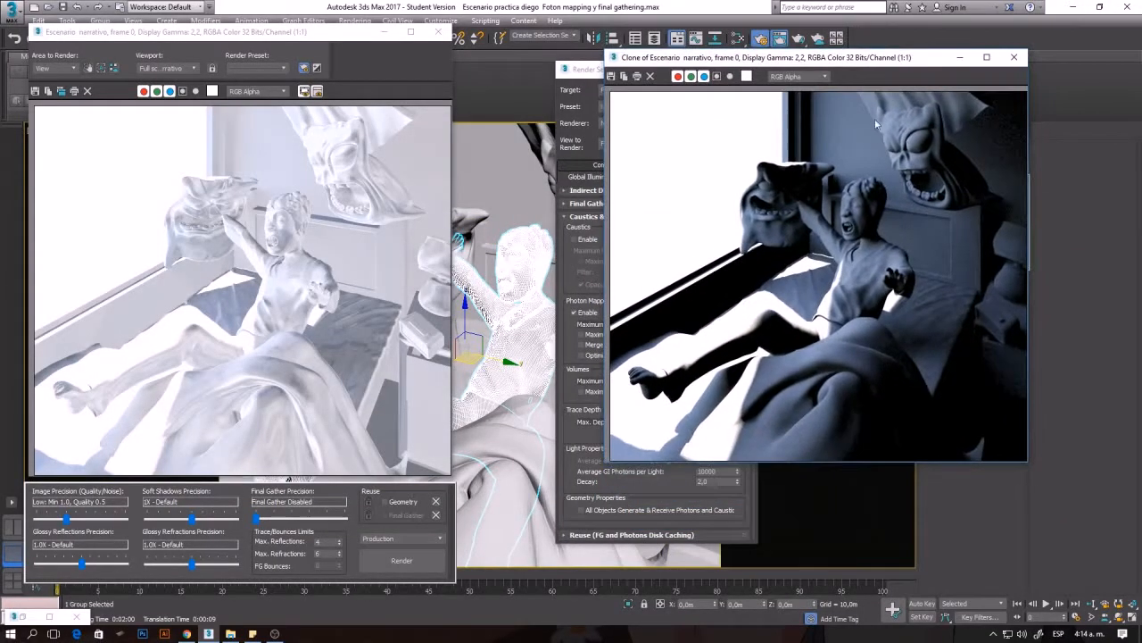
{"action": "left_click_drag", "start_coordinate": [1027, 465], "coordinate": [1098, 554]}
Examine the blanket folds, the character and the bed up close in the photon mapping render, comparing with the clone
{"action": "left_click", "coordinate": [277, 434]}
{"action": "scroll", "coordinate": [275, 431], "scroll_direction": "up", "scroll_amount": 1}
{"action": "scroll", "coordinate": [275, 431], "scroll_direction": "up", "scroll_amount": 1}
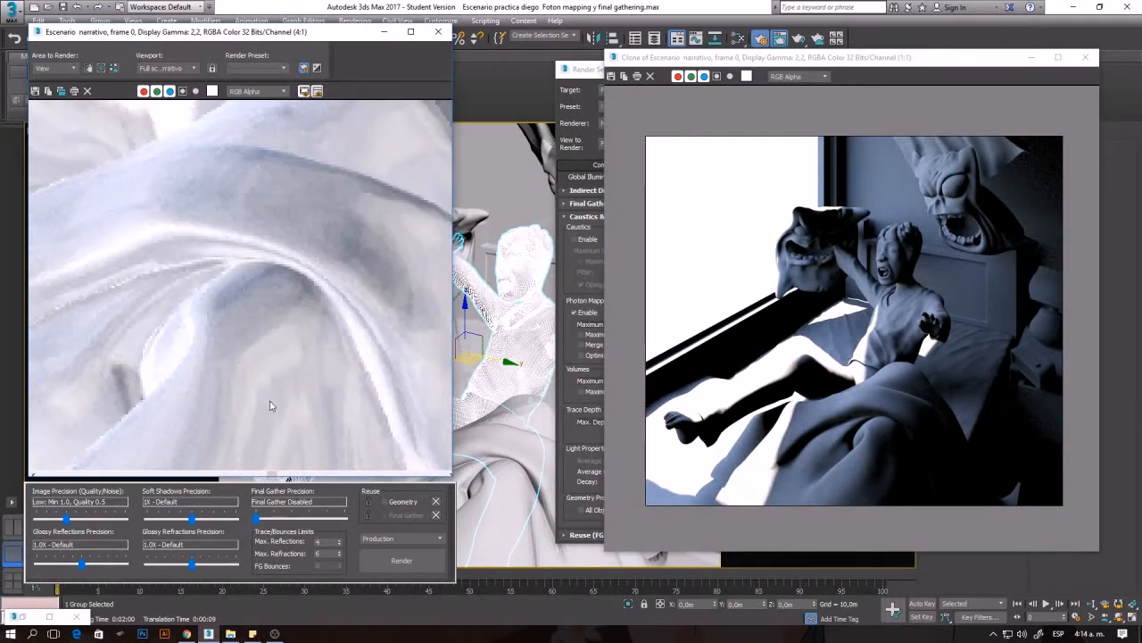
{"action": "scroll", "coordinate": [271, 406], "scroll_direction": "down", "scroll_amount": 2}
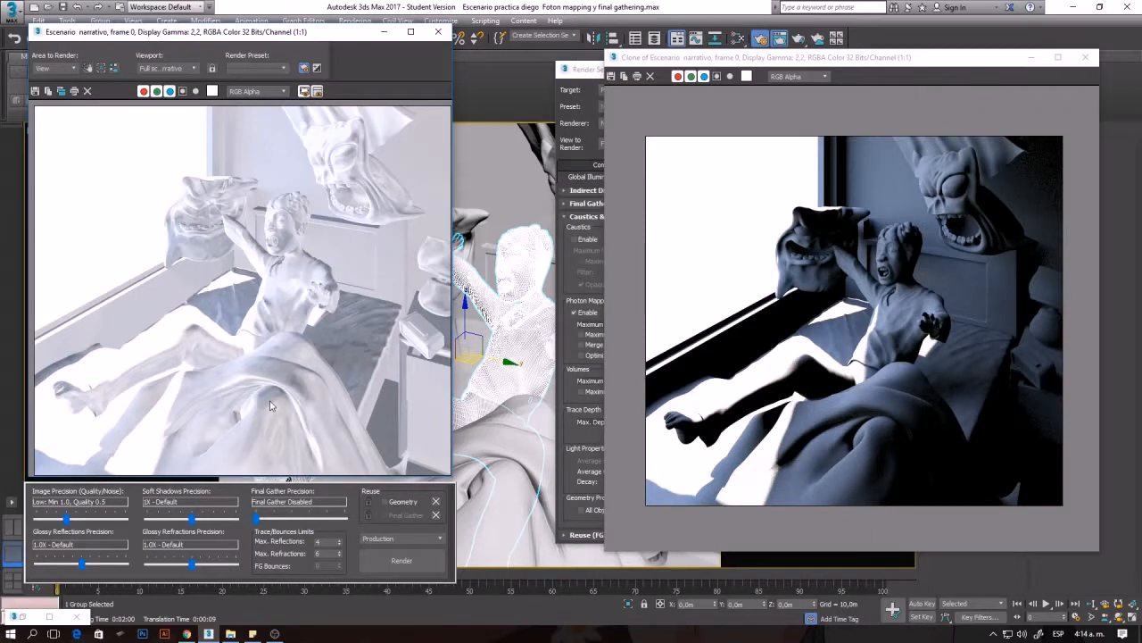
{"action": "scroll", "coordinate": [272, 404], "scroll_direction": "up", "scroll_amount": 1}
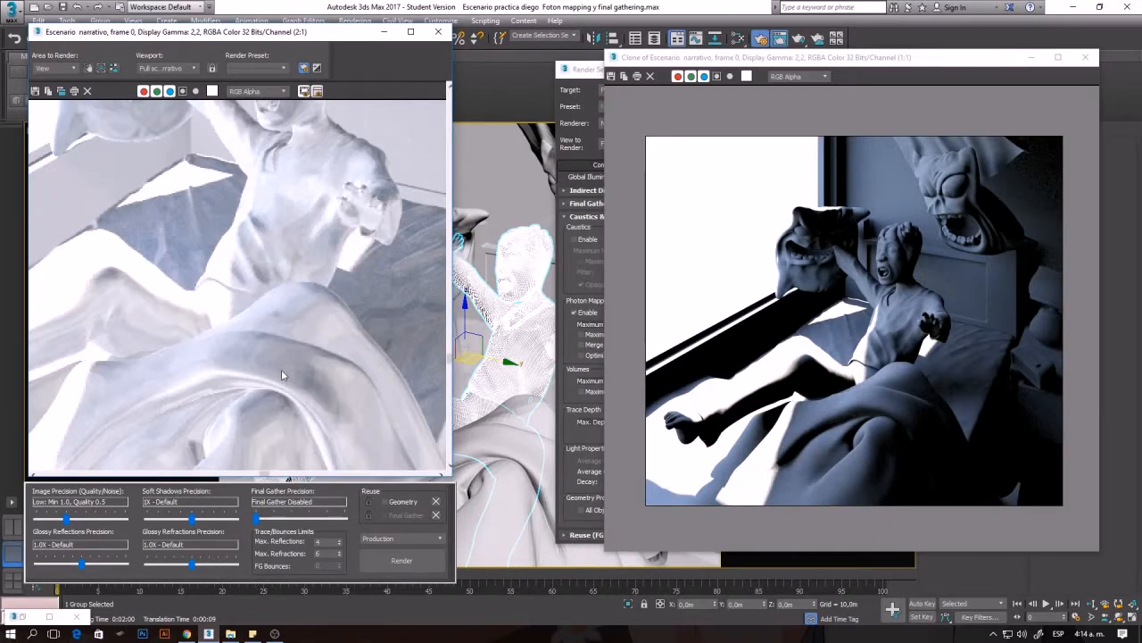
{"action": "scroll", "coordinate": [281, 370], "scroll_direction": "down", "scroll_amount": 1}
{"action": "scroll", "coordinate": [285, 434], "scroll_direction": "up", "scroll_amount": 1}
{"action": "scroll", "coordinate": [272, 393], "scroll_direction": "up", "scroll_amount": 1}
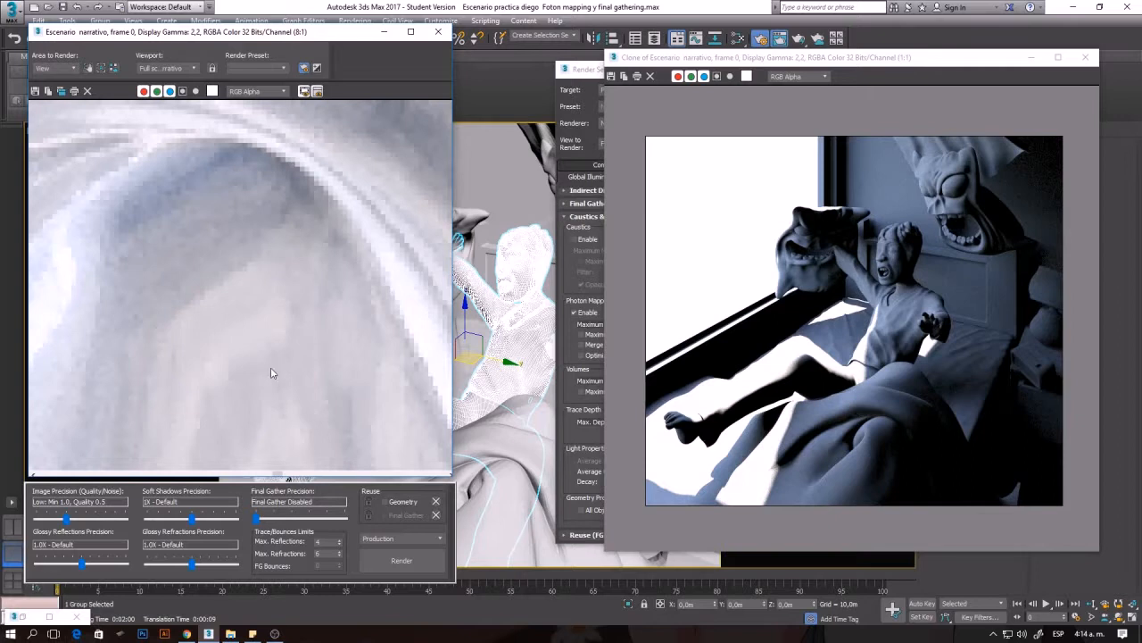
{"action": "scroll", "coordinate": [273, 298], "scroll_direction": "down", "scroll_amount": 1}
{"action": "scroll", "coordinate": [277, 352], "scroll_direction": "up", "scroll_amount": 2}
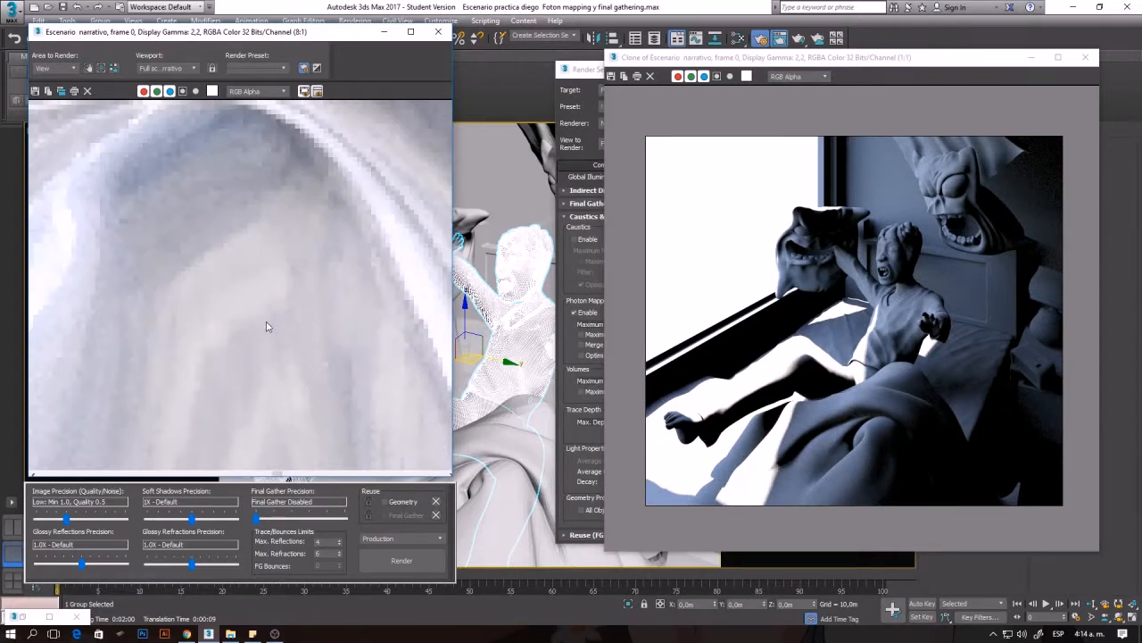
{"action": "scroll", "coordinate": [161, 321], "scroll_direction": "down", "scroll_amount": 3}
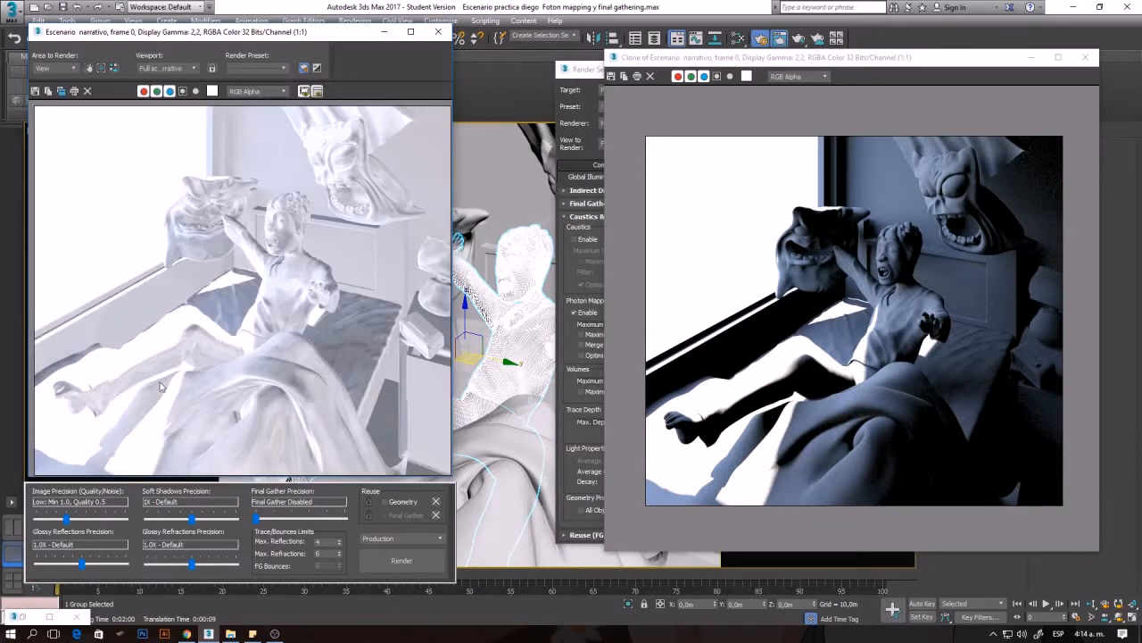
{"action": "scroll", "coordinate": [237, 404], "scroll_direction": "up", "scroll_amount": 1}
{"action": "scroll", "coordinate": [385, 351], "scroll_direction": "up", "scroll_amount": 1}
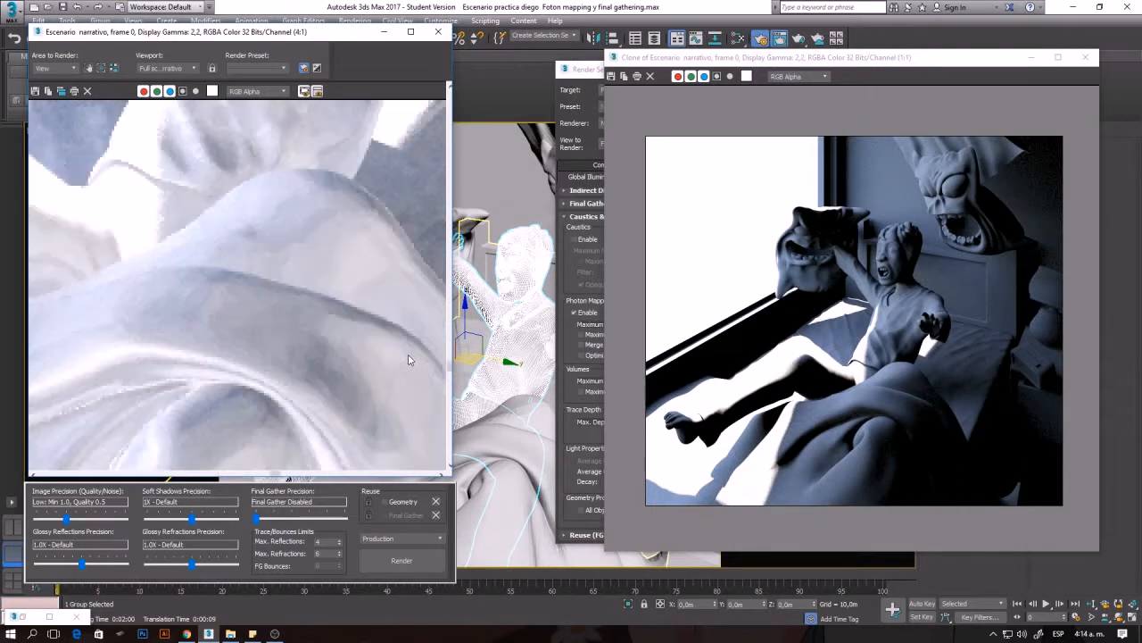
{"action": "scroll", "coordinate": [219, 364], "scroll_direction": "up", "scroll_amount": 1}
{"action": "scroll", "coordinate": [250, 362], "scroll_direction": "down", "scroll_amount": 2}
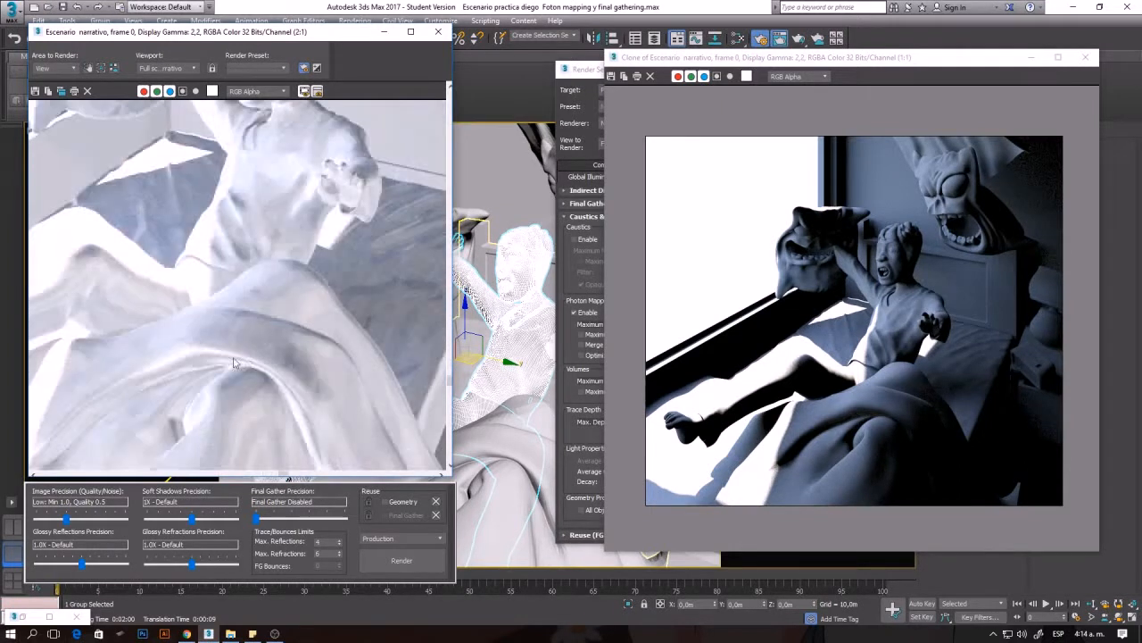
{"action": "scroll", "coordinate": [156, 365], "scroll_direction": "up", "scroll_amount": 1}
{"action": "scroll", "coordinate": [250, 339], "scroll_direction": "up", "scroll_amount": 1}
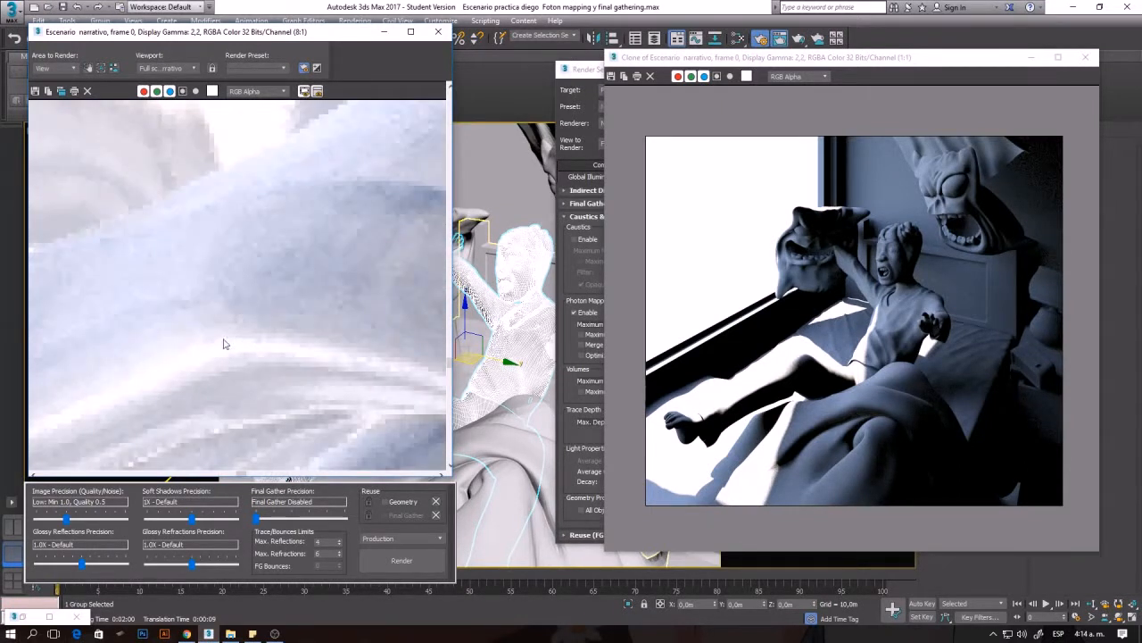
{"action": "scroll", "coordinate": [245, 340], "scroll_direction": "down", "scroll_amount": 3}
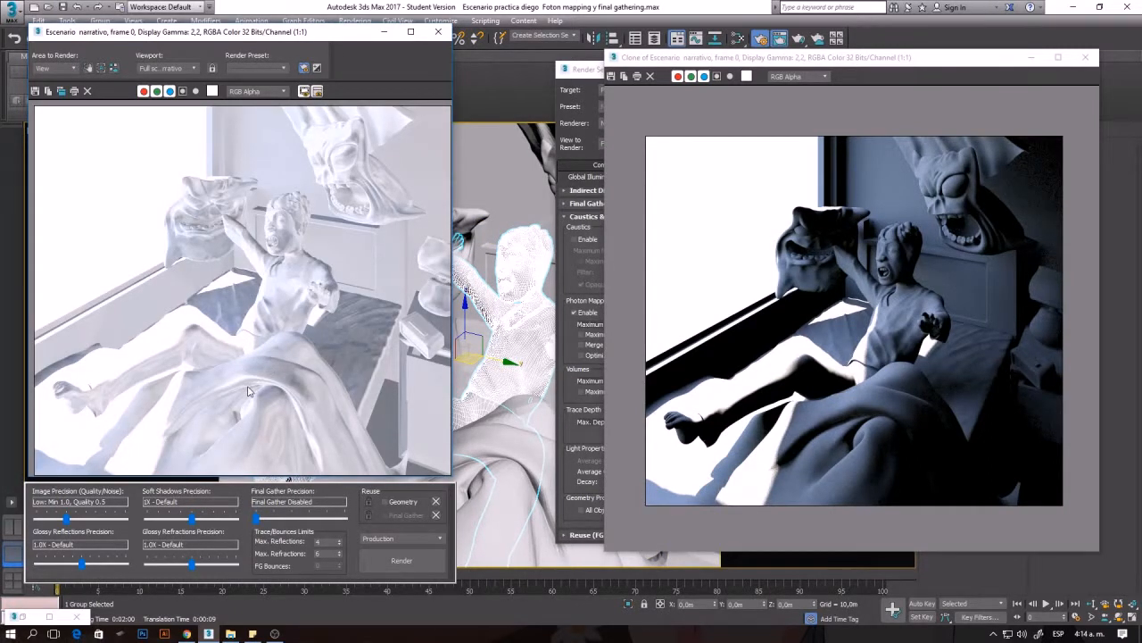
{"action": "scroll", "coordinate": [248, 390], "scroll_direction": "up", "scroll_amount": 4}
{"action": "scroll", "coordinate": [241, 371], "scroll_direction": "down", "scroll_amount": 4}
{"action": "scroll", "coordinate": [242, 373], "scroll_direction": "down", "scroll_amount": 1}
{"action": "scroll", "coordinate": [311, 320], "scroll_direction": "up", "scroll_amount": 2}
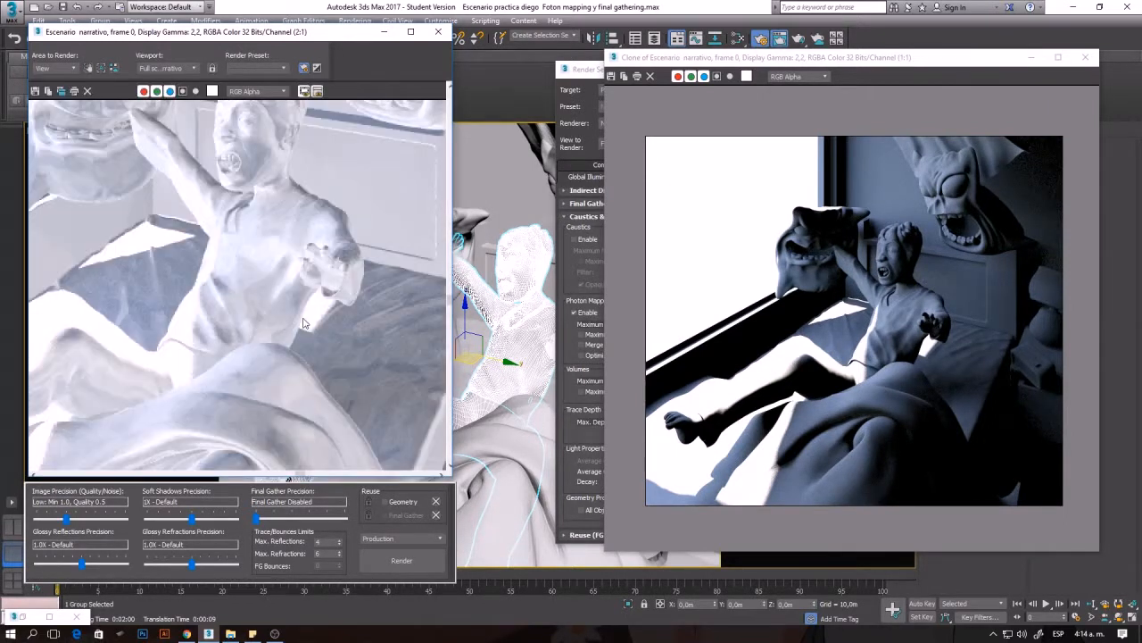
{"action": "scroll", "coordinate": [366, 318], "scroll_direction": "up", "scroll_amount": 1}
{"action": "scroll", "coordinate": [338, 323], "scroll_direction": "down", "scroll_amount": 2}
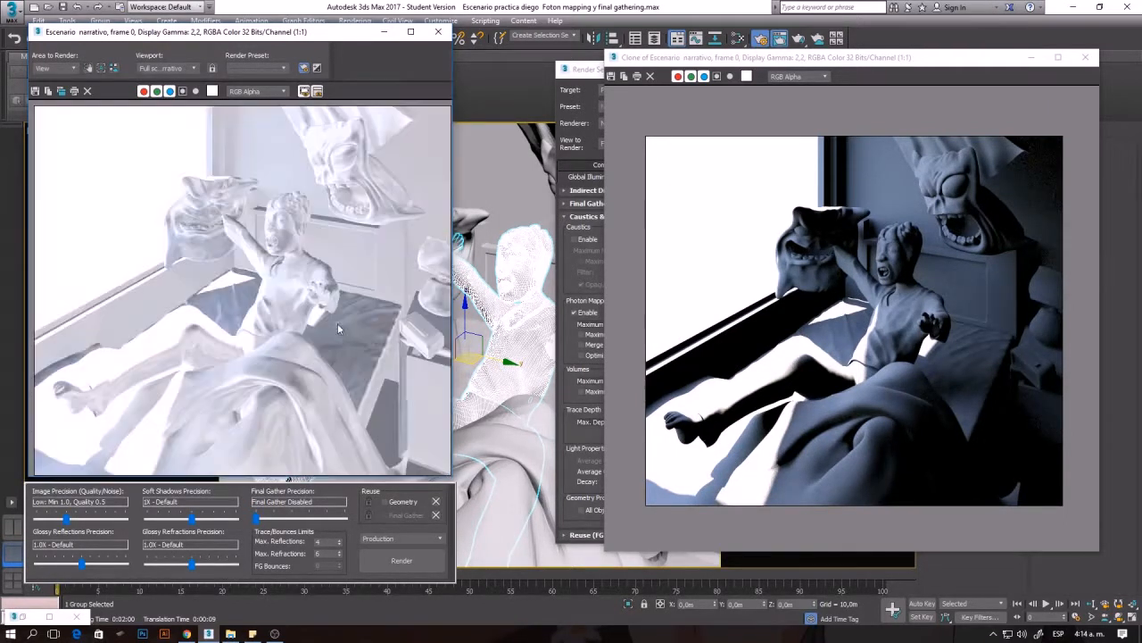
Bring Render Setup between the two render windows and examine the photon mapping render up close alongside its photon settings
{"action": "scroll", "coordinate": [983, 324], "scroll_direction": "up", "scroll_amount": 2}
{"action": "scroll", "coordinate": [971, 343], "scroll_direction": "down", "scroll_amount": 2}
{"action": "mouse_move", "coordinate": [307, 36]}
{"action": "left_mouse_down"}
{"action": "mouse_move", "coordinate": [364, 34]}
{"action": "mouse_move", "coordinate": [289, 39]}
{"action": "left_mouse_up"}
{"action": "left_click", "coordinate": [588, 72]}
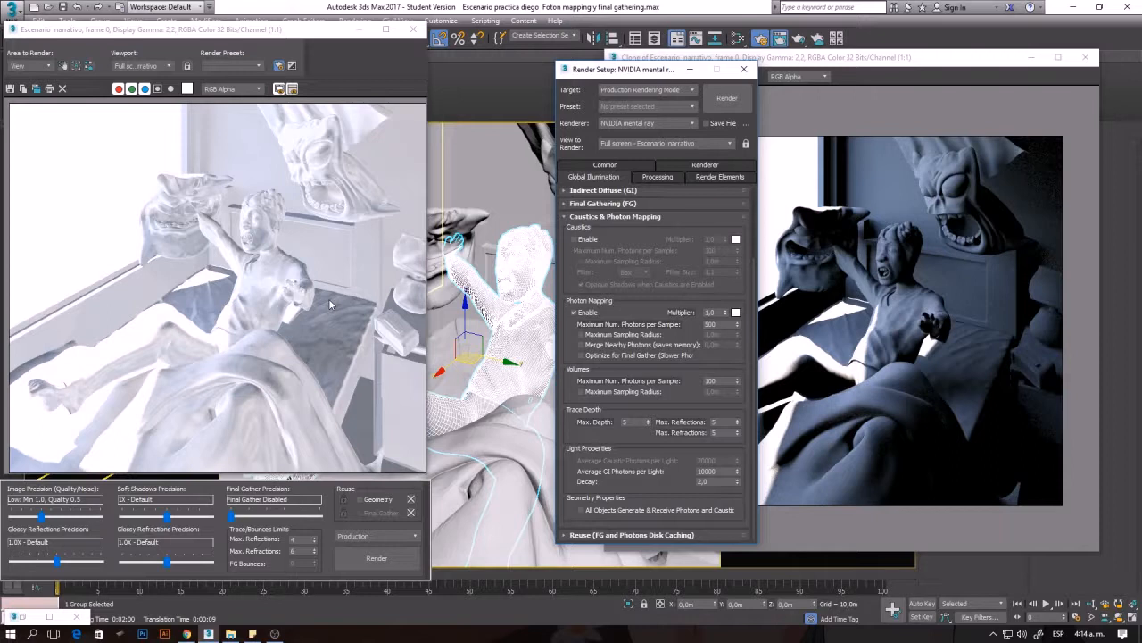
{"action": "scroll", "coordinate": [277, 317], "scroll_direction": "up", "scroll_amount": 6}
{"action": "scroll", "coordinate": [277, 317], "scroll_direction": "down", "scroll_amount": 6}
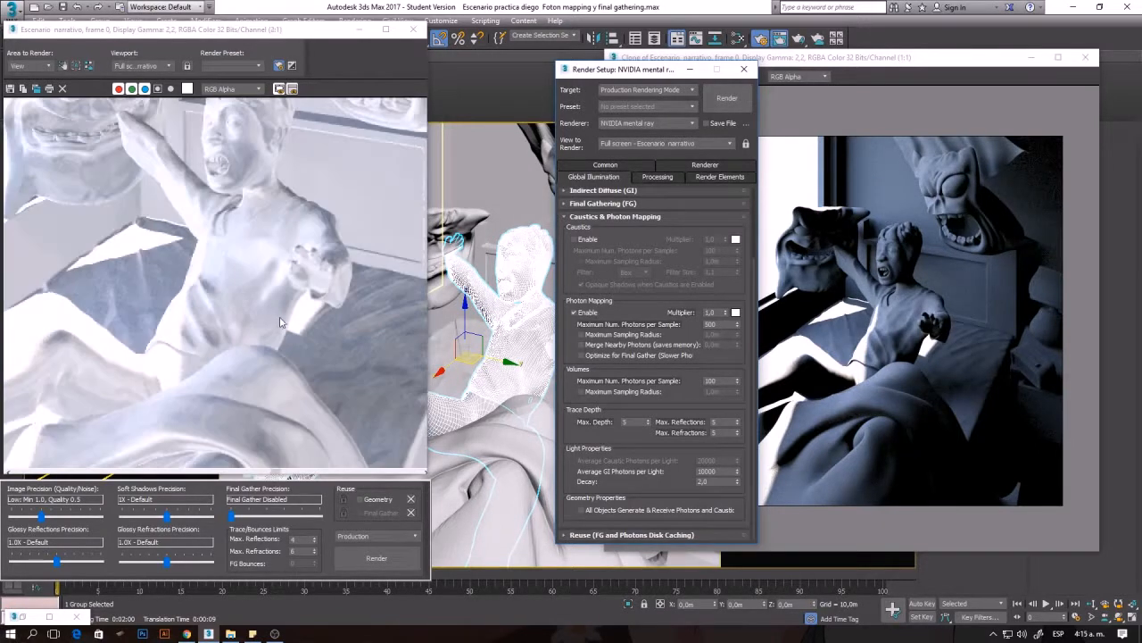
{"action": "scroll", "coordinate": [142, 375], "scroll_direction": "up", "scroll_amount": 1}
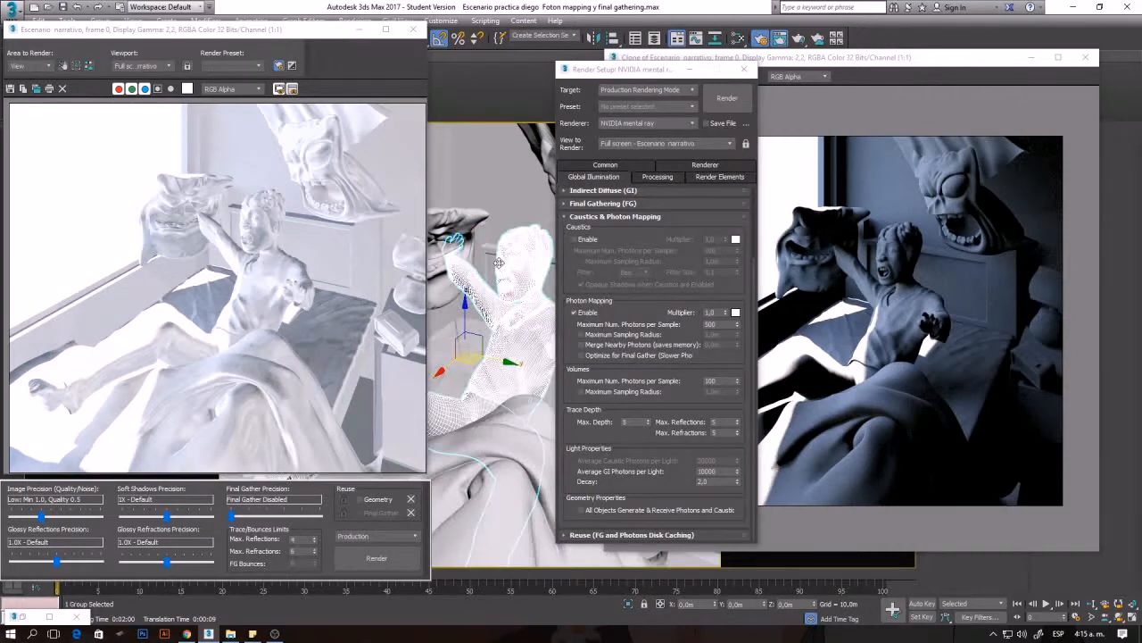
Clone the photon mapping render, minimize both clones, and close the original render window and Render Setup
{"action": "key", "text": "t"}
{"action": "middle_click_drag", "start_coordinate": [461, 342], "coordinate": [455, 312], "text": "alt"}
{"action": "scroll", "coordinate": [456, 311], "scroll_direction": "down", "scroll_amount": 5}
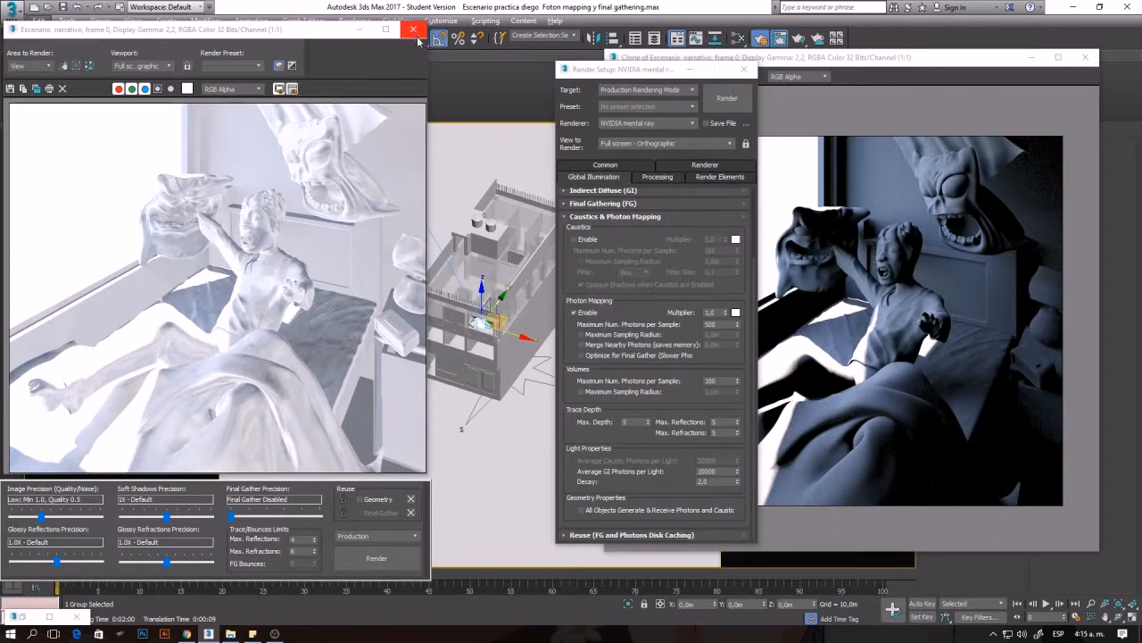
{"action": "left_click", "coordinate": [36, 90]}
{"action": "mouse_move", "coordinate": [540, 136]}
{"action": "left_mouse_down"}
{"action": "mouse_move", "coordinate": [856, 89]}
{"action": "mouse_move", "coordinate": [882, 113]}
{"action": "left_mouse_up"}
{"action": "left_click", "coordinate": [1009, 110]}
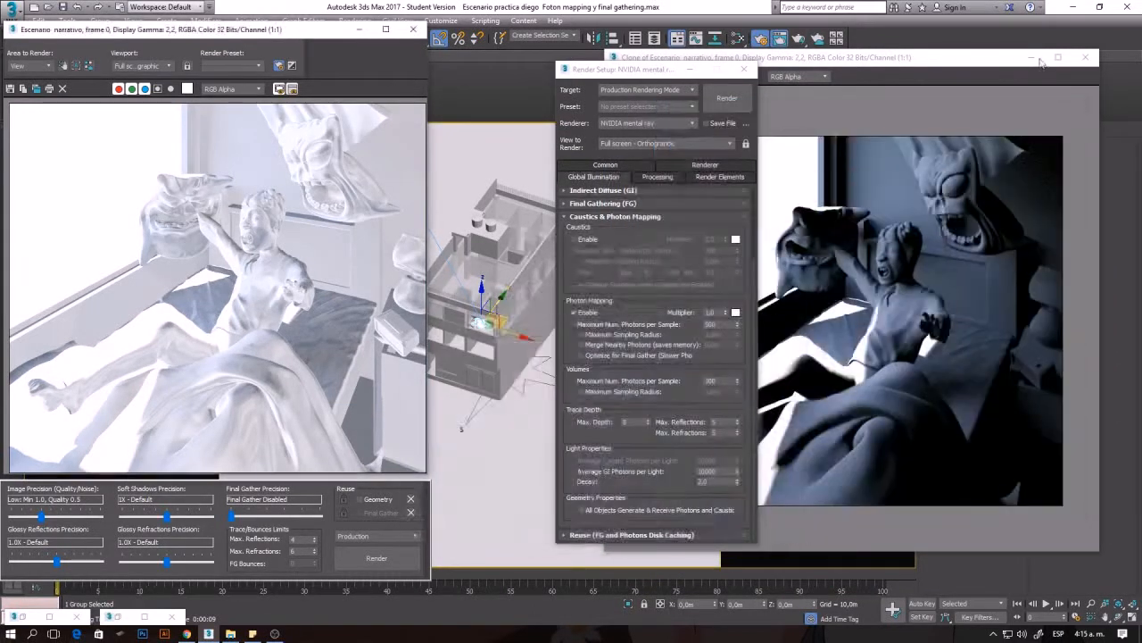
{"action": "left_click", "coordinate": [797, 105]}
{"action": "left_click", "coordinate": [413, 30]}
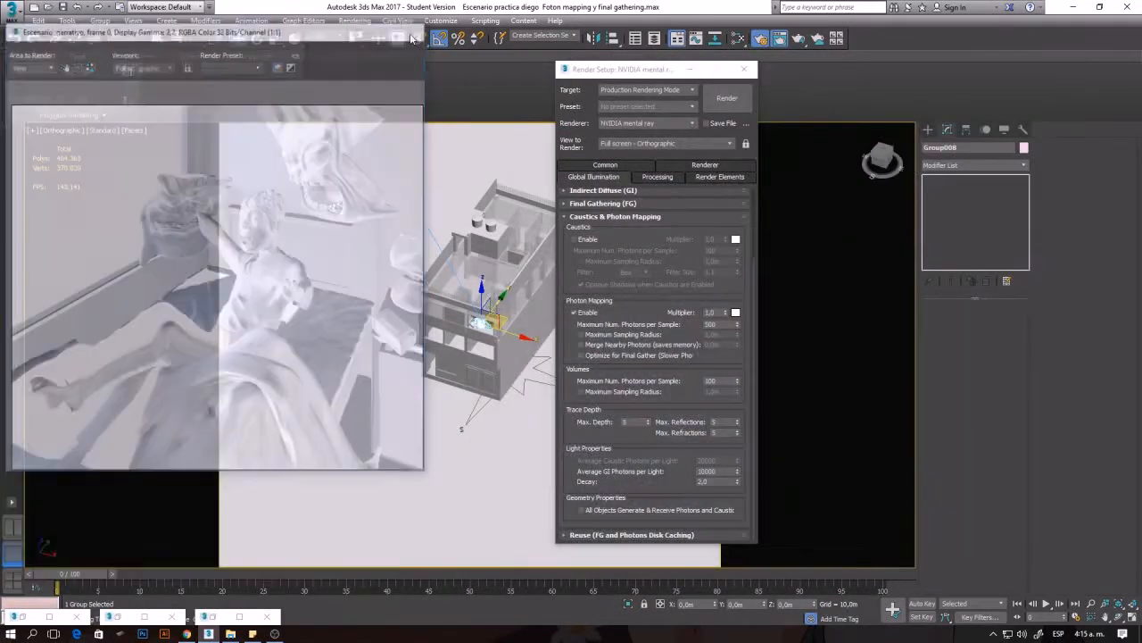
{"action": "left_click", "coordinate": [745, 69]}
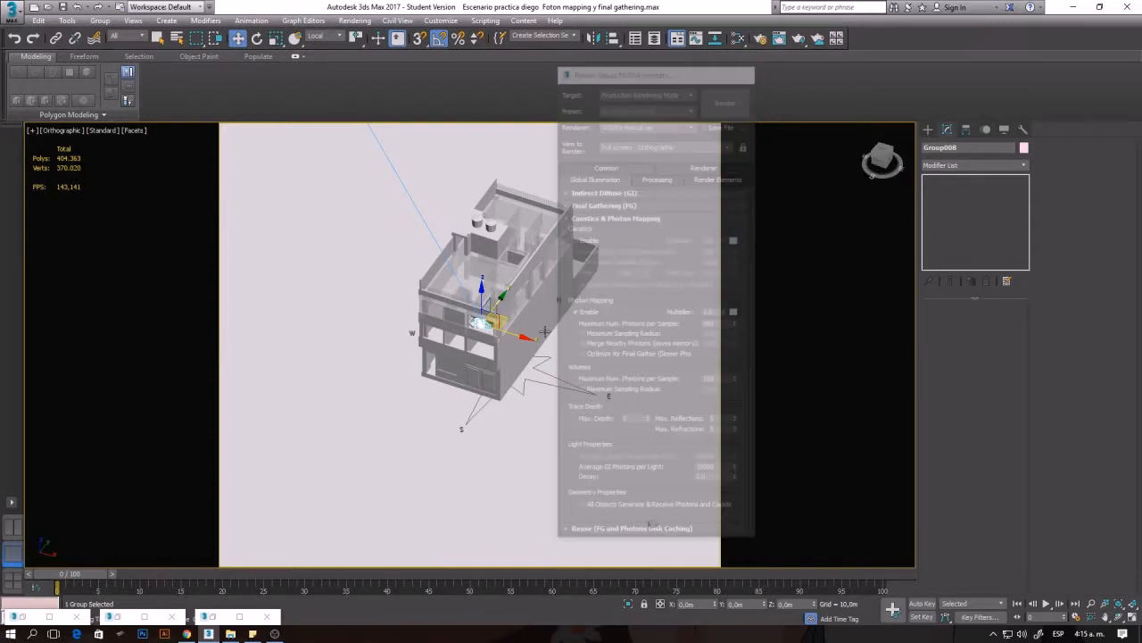
Select the Daylight001 system above the building and enable Use Photon Target in its mr Sun Photons parameters
{"action": "left_click", "coordinate": [548, 407]}
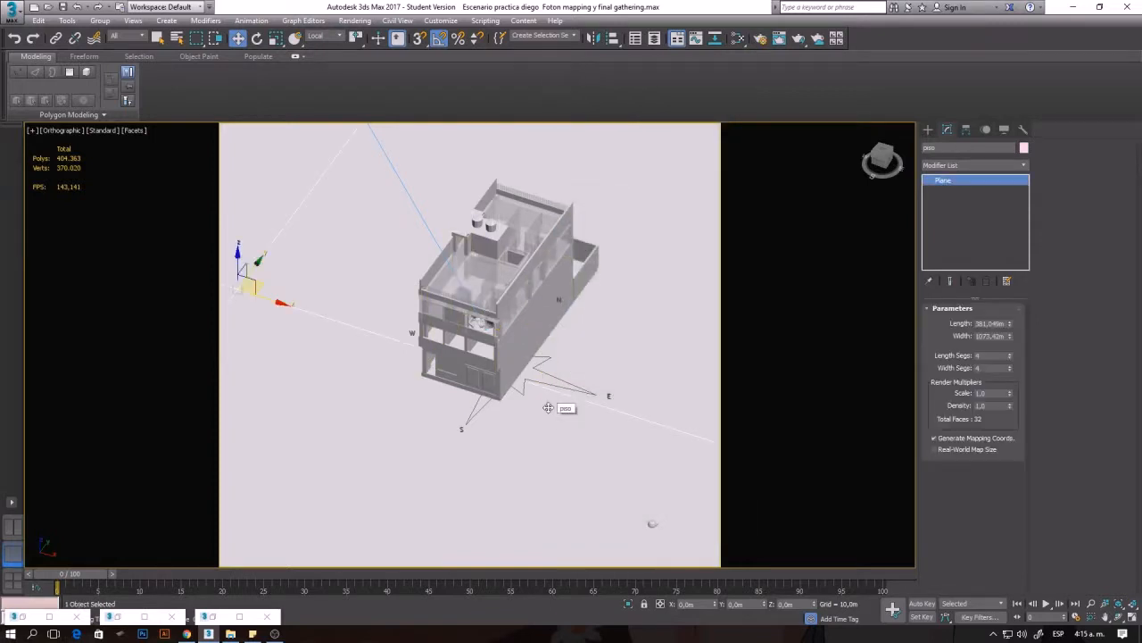
{"action": "key", "text": "t"}
{"action": "key", "text": "z"}
{"action": "middle_click_drag", "start_coordinate": [548, 407], "coordinate": [475, 287], "text": "alt"}
{"action": "left_click", "coordinate": [466, 286]}
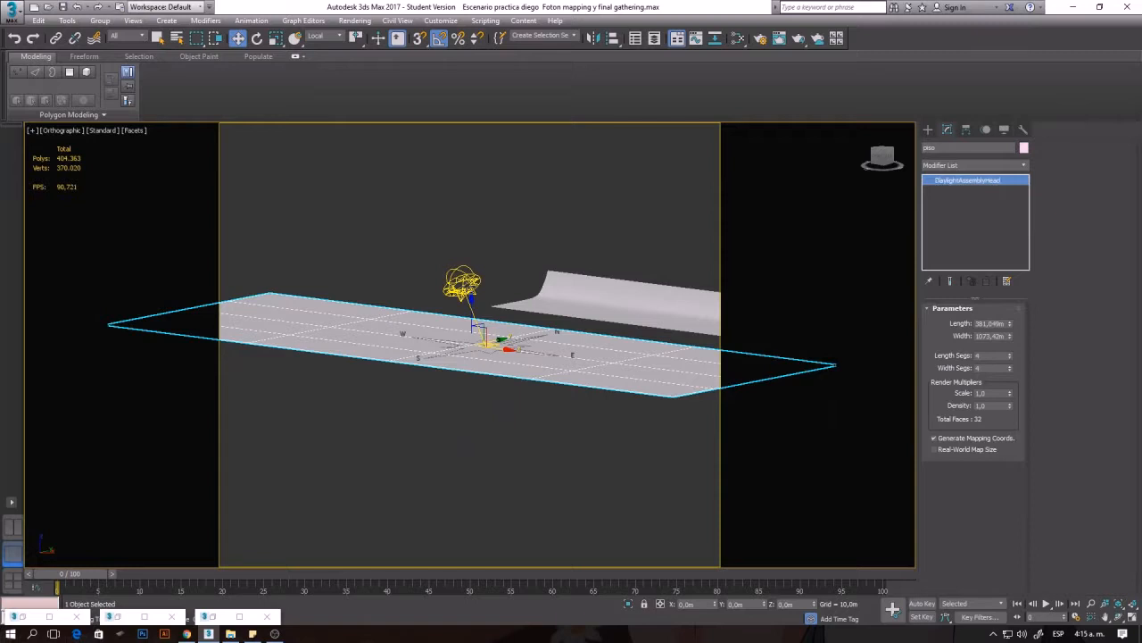
{"action": "scroll", "coordinate": [466, 286], "scroll_direction": "up", "scroll_amount": 5}
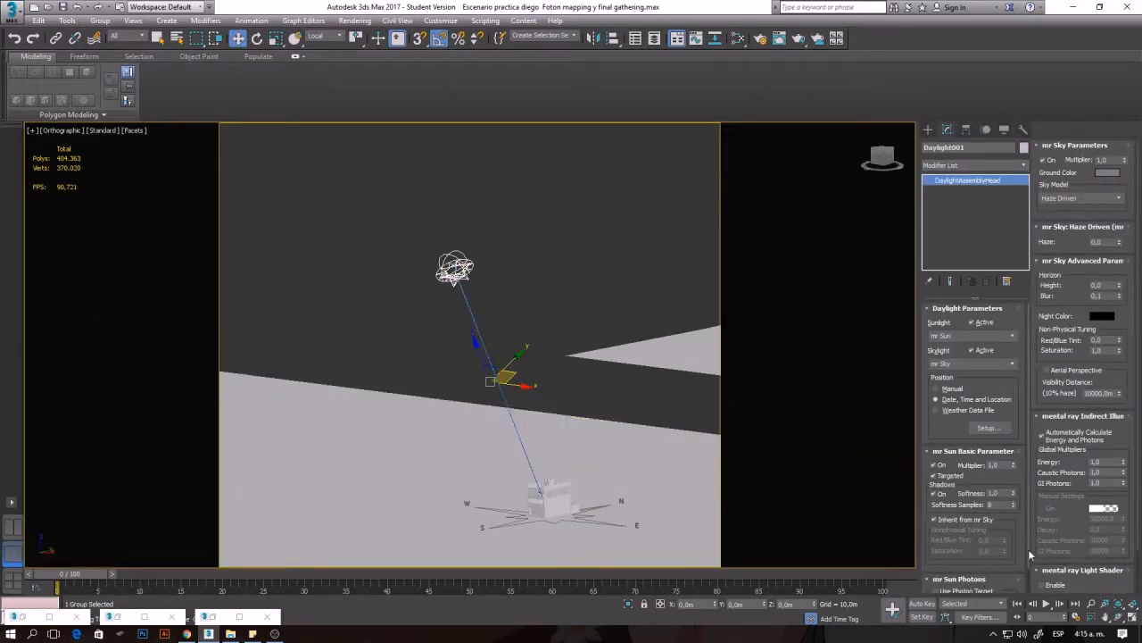
{"action": "scroll", "coordinate": [1029, 549], "scroll_direction": "down", "scroll_amount": 2}
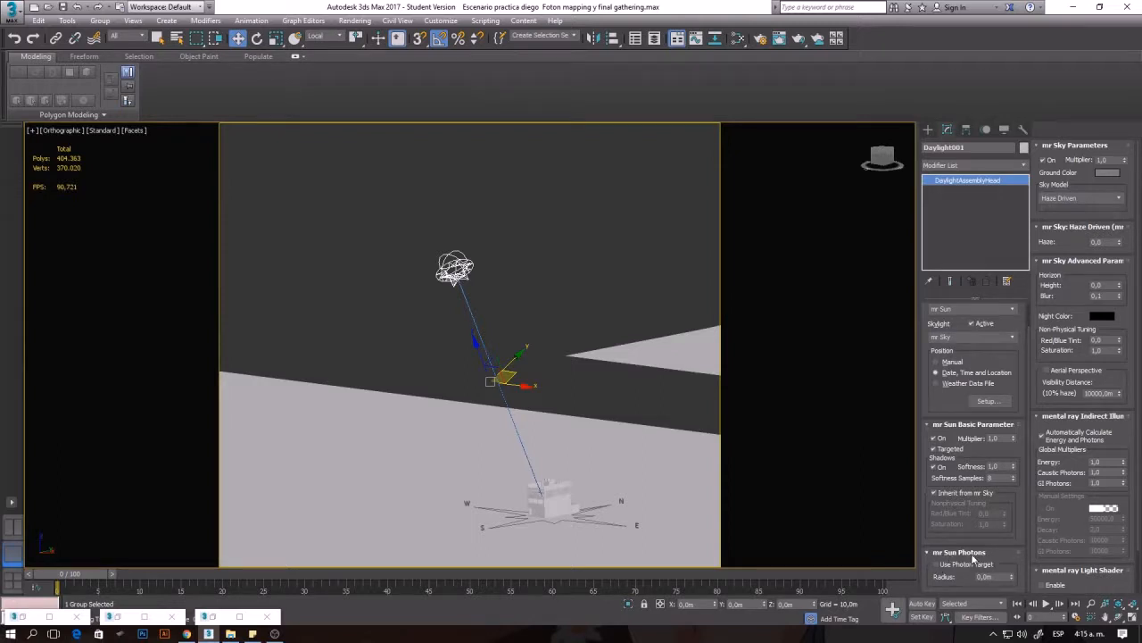
{"action": "middle_click_drag", "start_coordinate": [649, 433], "coordinate": [610, 452], "text": "alt"}
{"action": "scroll", "coordinate": [491, 332], "scroll_direction": "up", "scroll_amount": 2}
{"action": "middle_click_drag", "start_coordinate": [536, 376], "coordinate": [540, 422], "text": "alt"}
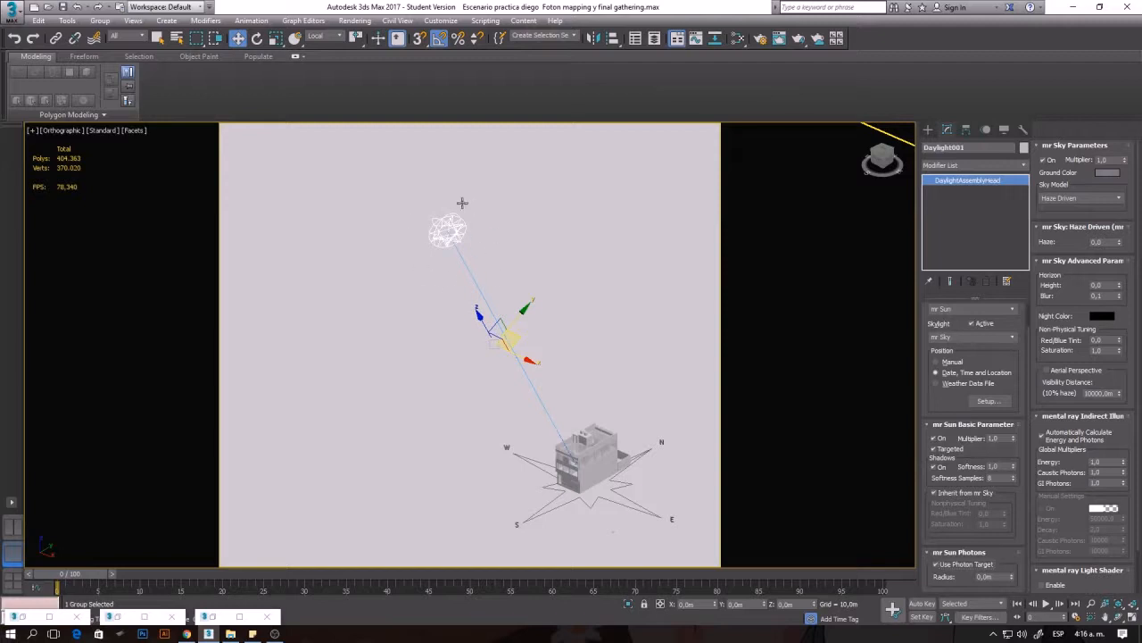
Widen the mr Sun photon target radius to about 2.3 m around the bedroom window
{"action": "scroll", "coordinate": [438, 213], "scroll_direction": "up", "scroll_amount": 1}
{"action": "scroll", "coordinate": [453, 251], "scroll_direction": "down", "scroll_amount": 1}
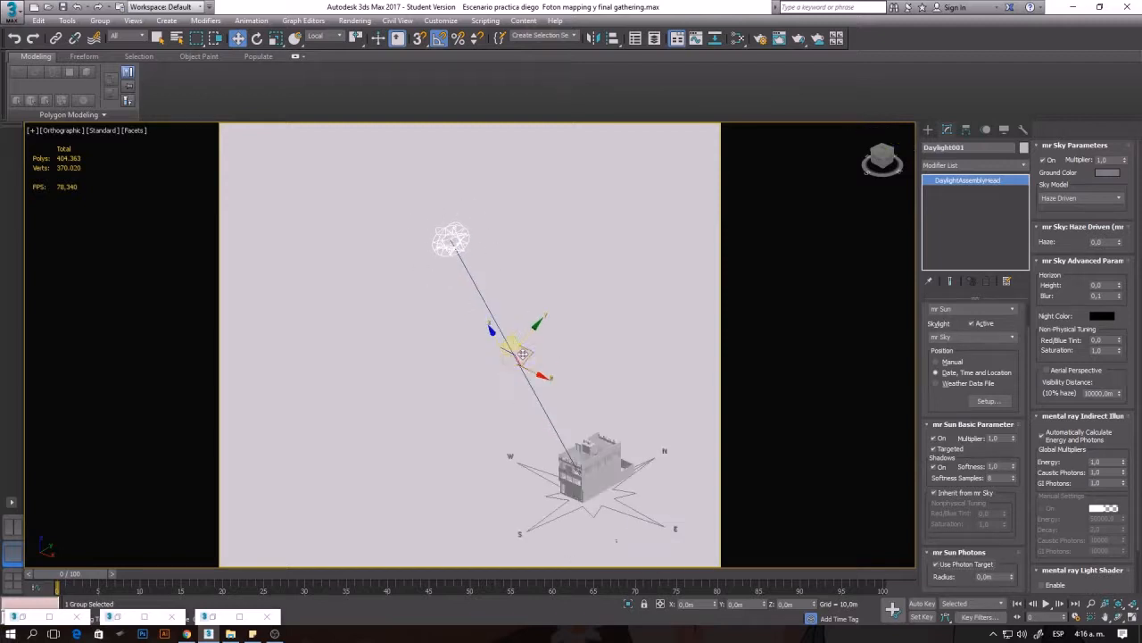
{"action": "scroll", "coordinate": [589, 475], "scroll_direction": "up", "scroll_amount": 6}
{"action": "scroll", "coordinate": [571, 432], "scroll_direction": "up", "scroll_amount": 4}
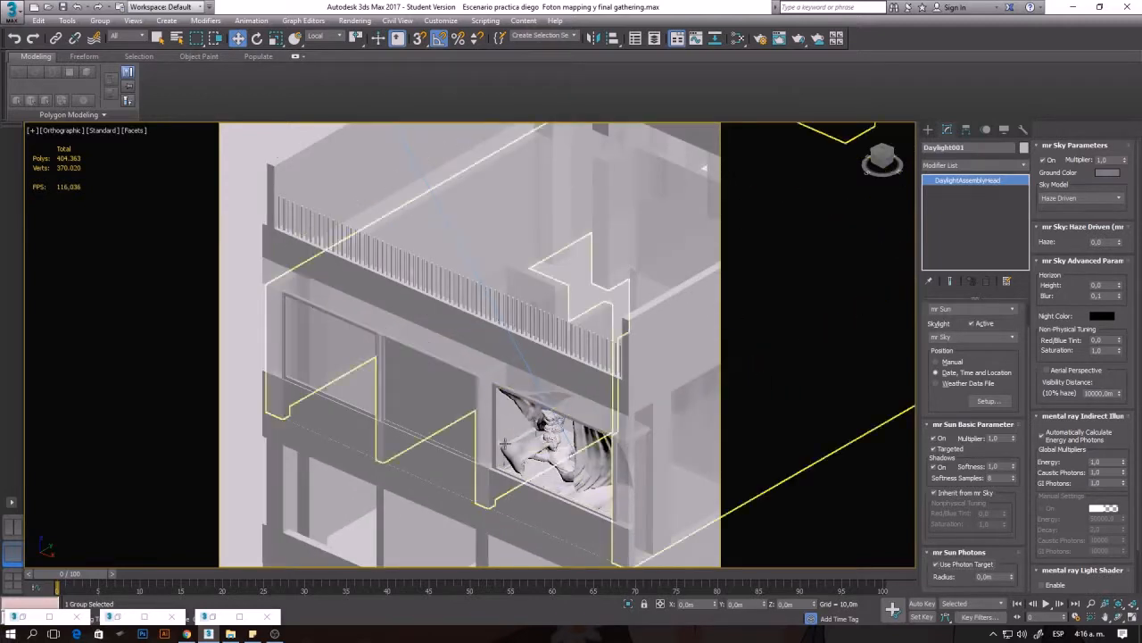
{"action": "scroll", "coordinate": [514, 448], "scroll_direction": "down", "scroll_amount": 6}
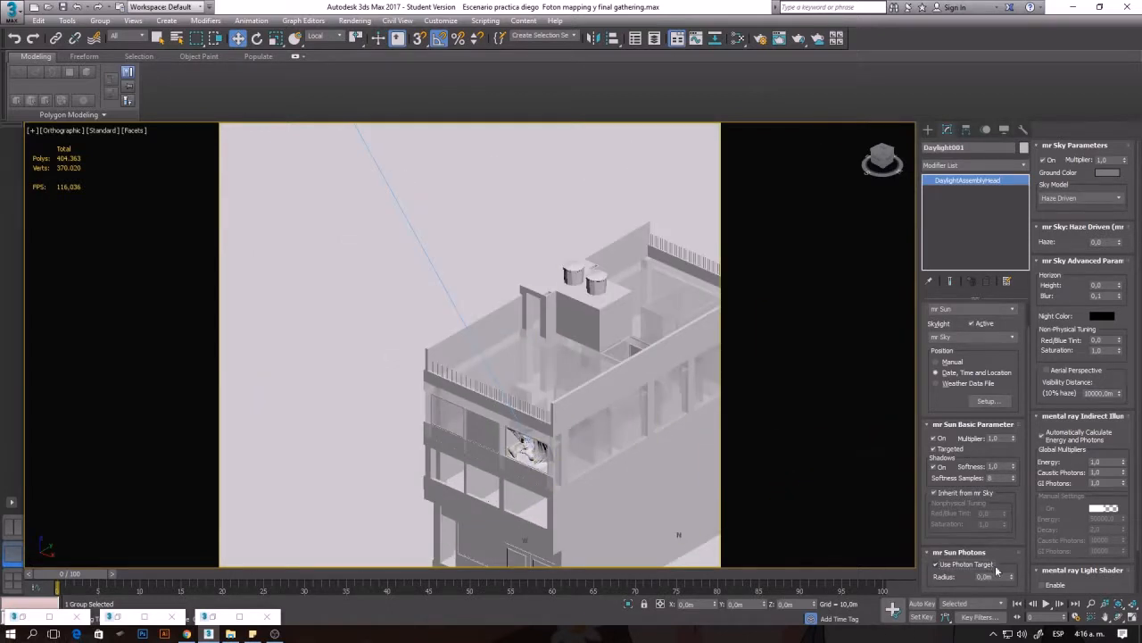
{"action": "left_click_drag", "start_coordinate": [1015, 545], "coordinate": [1019, 557]}
{"action": "left_click_drag", "start_coordinate": [1023, 394], "coordinate": [1023, 394]}
{"action": "scroll", "coordinate": [459, 349], "scroll_direction": "down", "scroll_amount": 5}
{"action": "middle_click_drag", "start_coordinate": [459, 349], "coordinate": [552, 475], "text": "alt"}
{"action": "middle_click_drag", "start_coordinate": [553, 476], "coordinate": [536, 463], "text": "alt"}
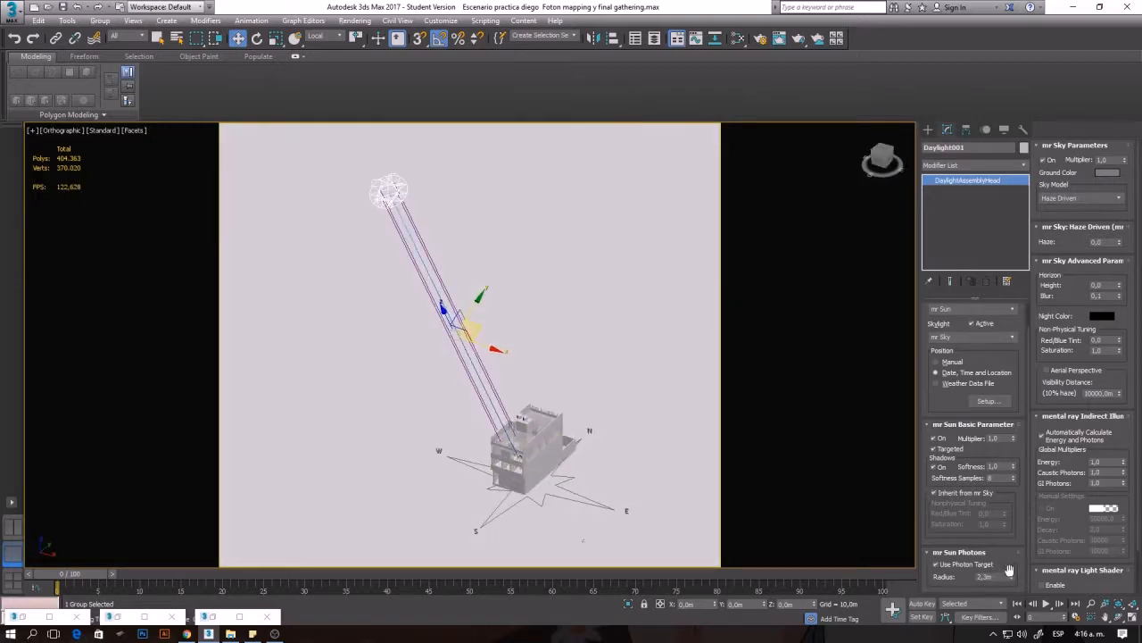
Increase the mr Sun photon target radius to about 4.07 m and check its coverage of the building
{"action": "left_click_drag", "start_coordinate": [1012, 577], "coordinate": [1011, 546]}
{"action": "middle_click_drag", "start_coordinate": [529, 426], "coordinate": [344, 441], "text": "alt"}
{"action": "scroll", "coordinate": [413, 346], "scroll_direction": "up", "scroll_amount": 6}
{"action": "scroll", "coordinate": [500, 393], "scroll_direction": "down", "scroll_amount": 3}
{"action": "scroll", "coordinate": [455, 496], "scroll_direction": "down", "scroll_amount": 5}
{"action": "middle_click_drag", "start_coordinate": [500, 540], "coordinate": [472, 388]}
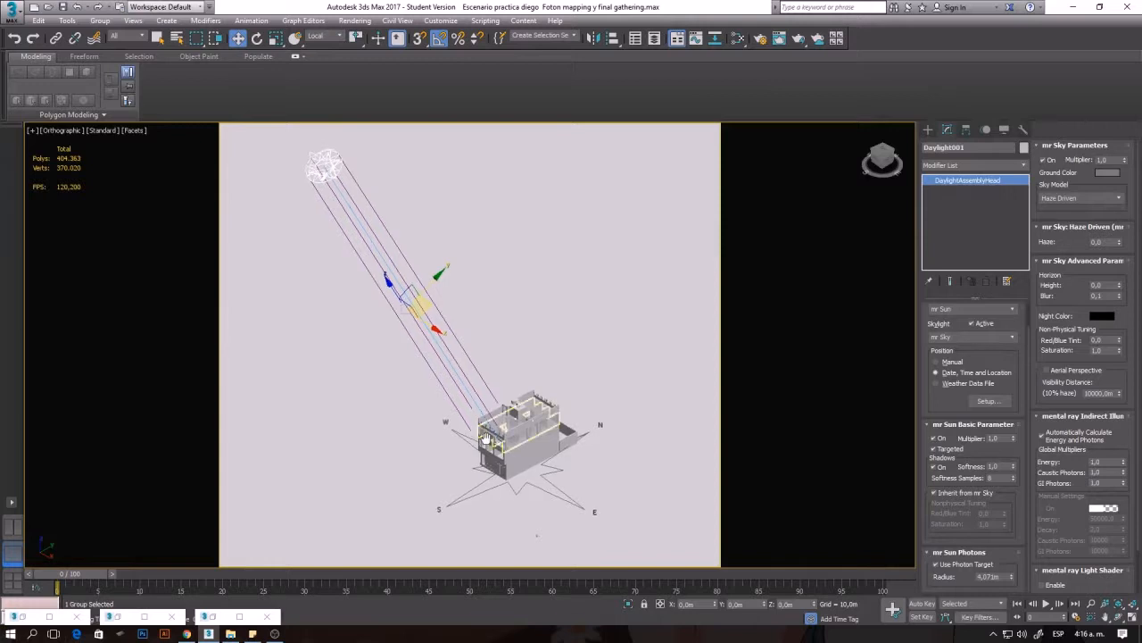
{"action": "middle_click_drag", "start_coordinate": [487, 437], "coordinate": [500, 442], "text": "alt"}
Set the mr Sun photon target radius to 3 m
{"action": "left_click_drag", "start_coordinate": [1013, 578], "coordinate": [997, 584]}
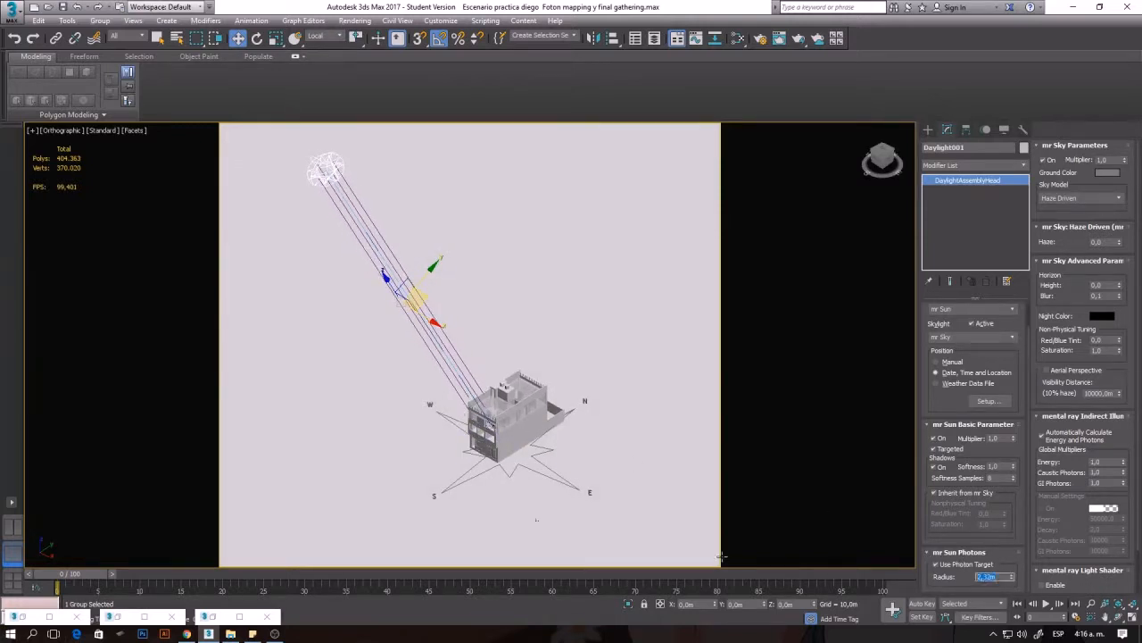
{"action": "type", "text": "3"}
{"action": "key", "text": "Return"}
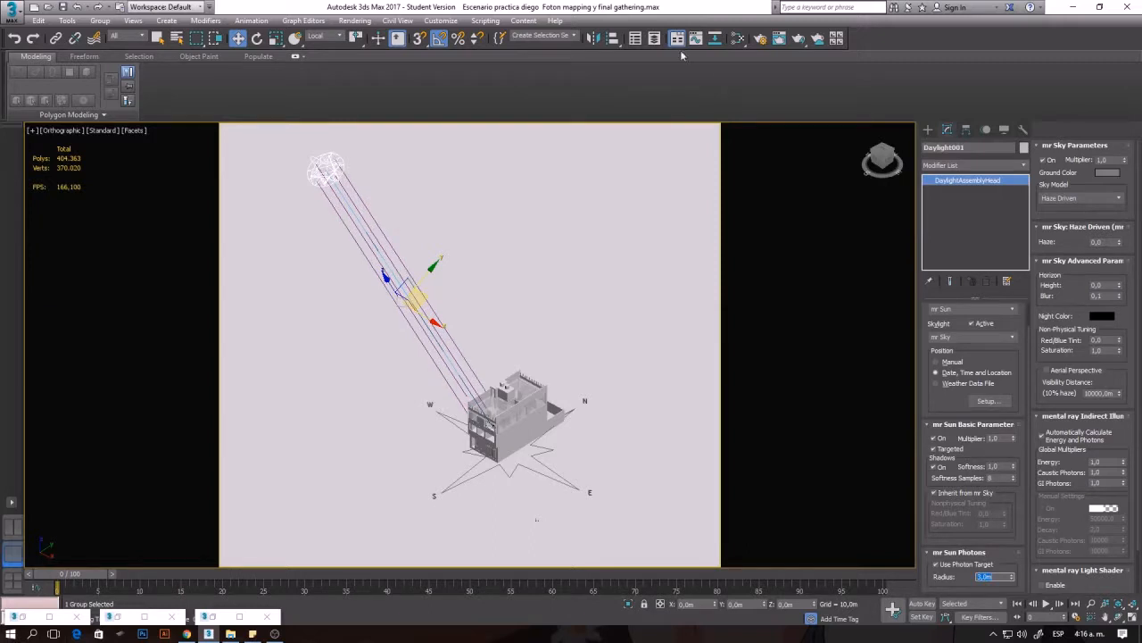
Check the display units and the system unit settings in Units Setup and leave them as they are
{"action": "left_click", "coordinate": [526, 21]}
{"action": "left_click", "coordinate": [485, 20]}
{"action": "left_click", "coordinate": [485, 21]}
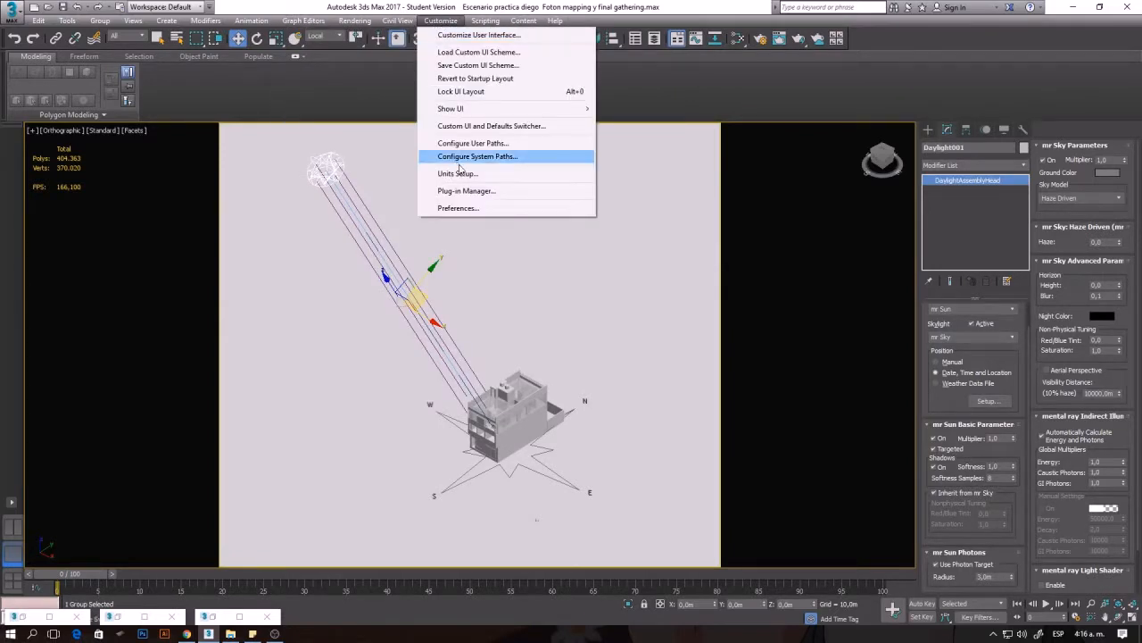
{"action": "left_click", "coordinate": [459, 173]}
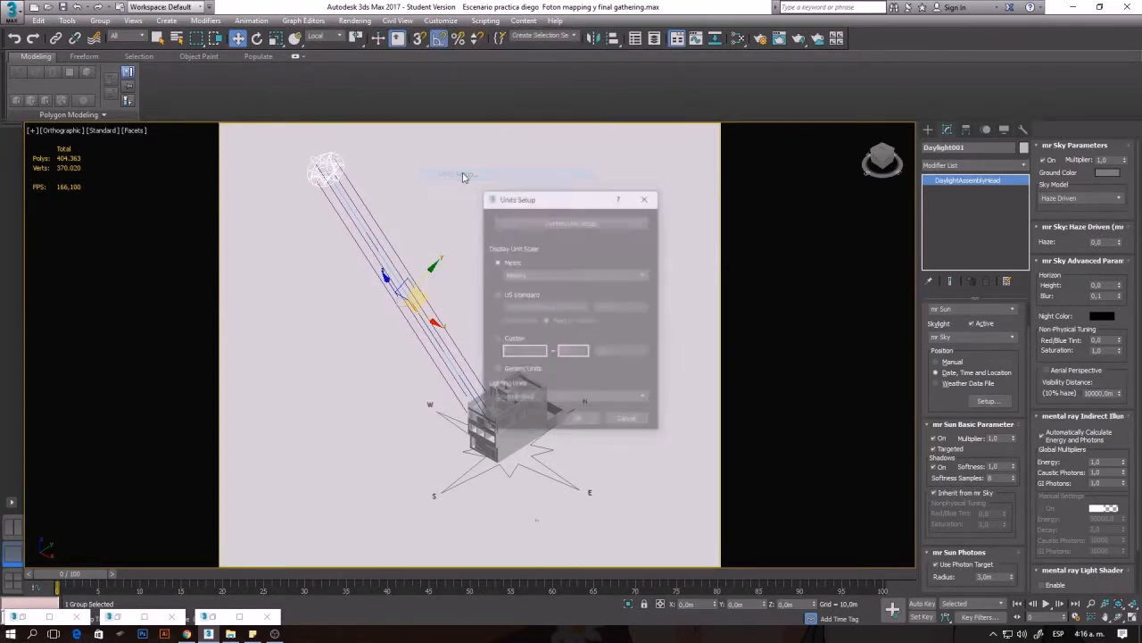
{"action": "left_click", "coordinate": [554, 220]}
{"action": "left_click", "coordinate": [573, 375]}
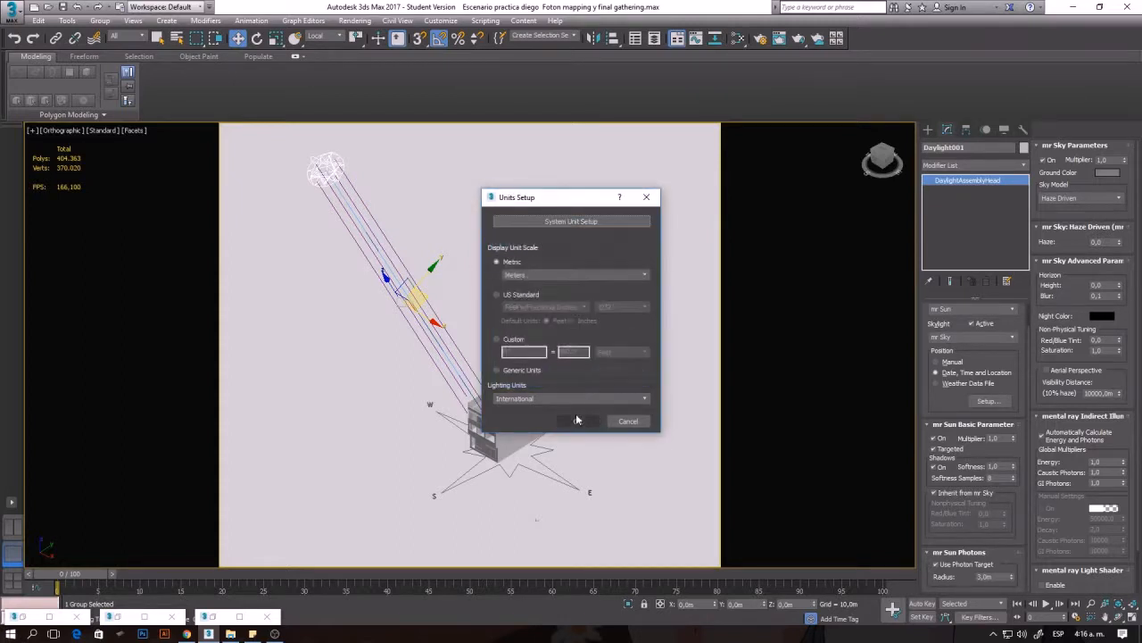
{"action": "left_click", "coordinate": [642, 422]}
Switch the viewport to the Escenario narrativo camera and render it with the photon target enabled
{"action": "left_click", "coordinate": [643, 412]}
{"action": "key", "text": "c"}
{"action": "key", "text": "Down"}
{"action": "key", "text": "Down"}
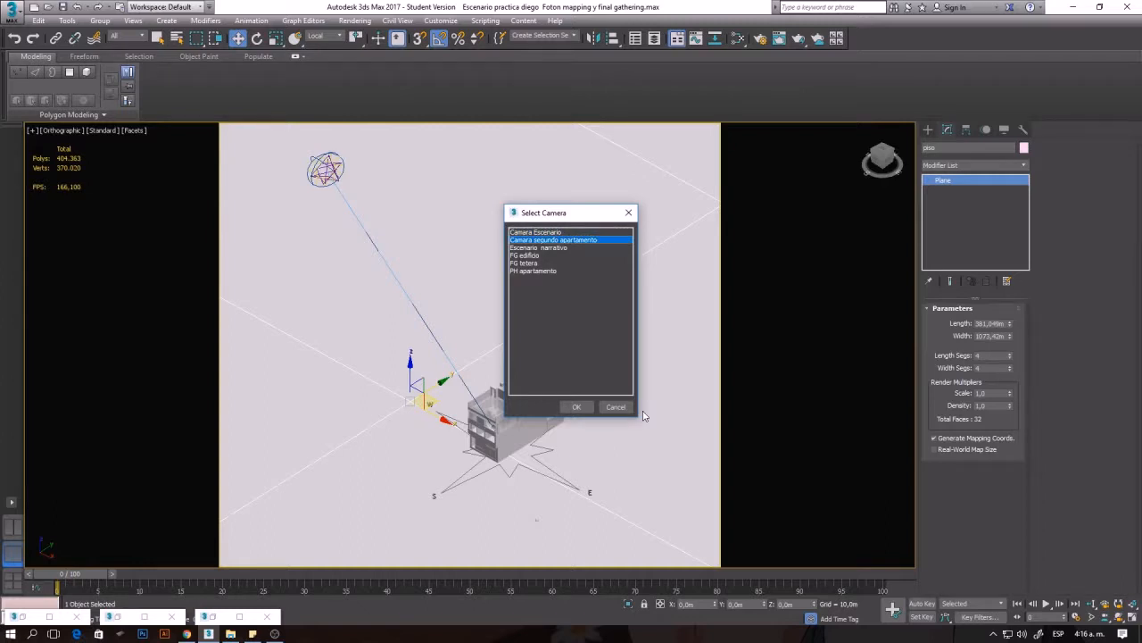
{"action": "key", "text": "Down"}
{"action": "key", "text": "Return"}
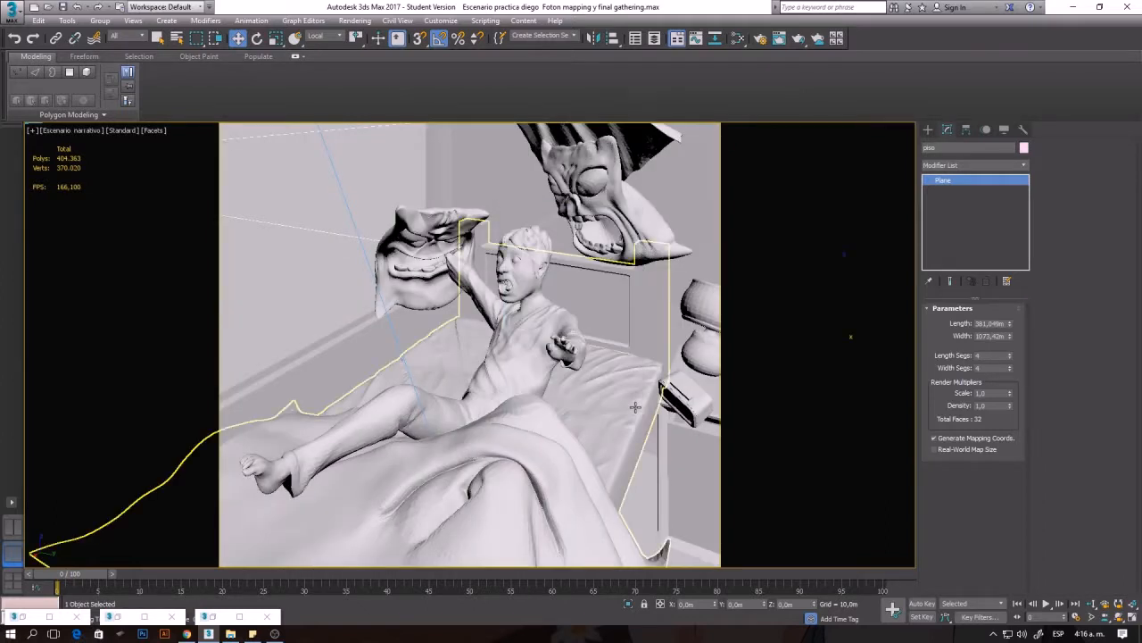
{"action": "left_click", "coordinate": [636, 404]}
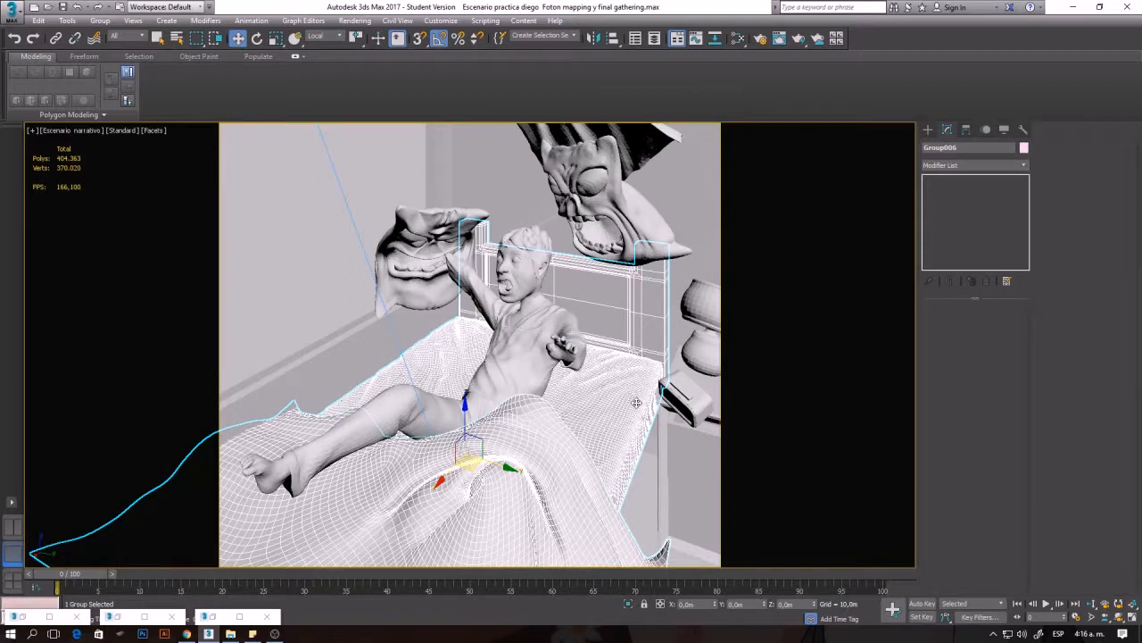
{"action": "key", "text": "shift+q"}
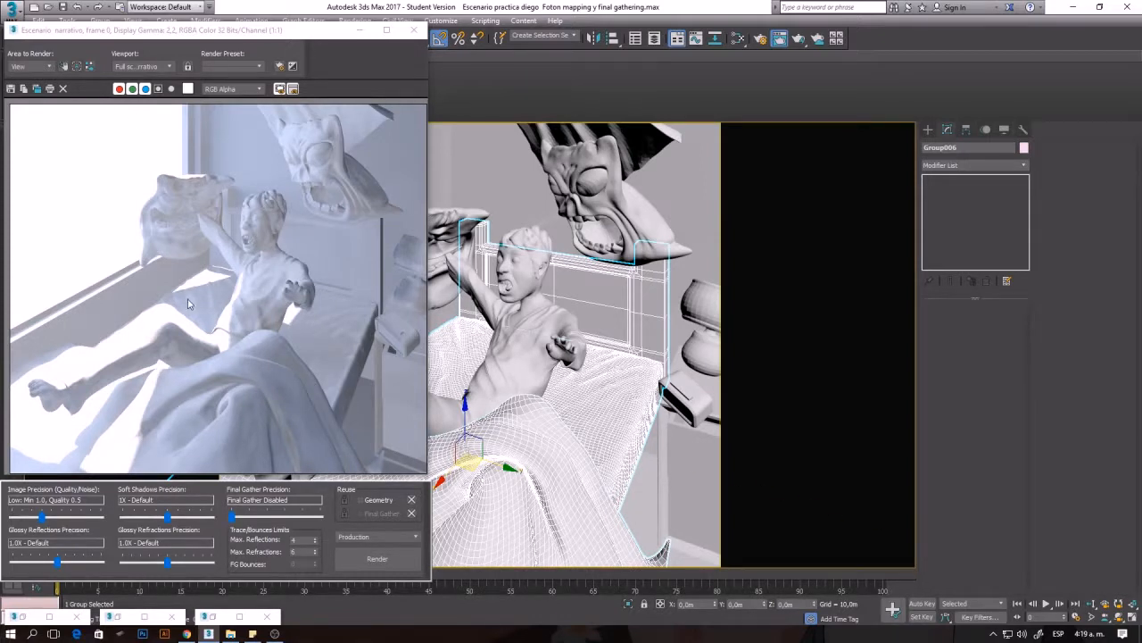
Restore both cloned renders and arrange them beside the new render, closing the Slate Material Editor
{"action": "left_click", "coordinate": [144, 616]}
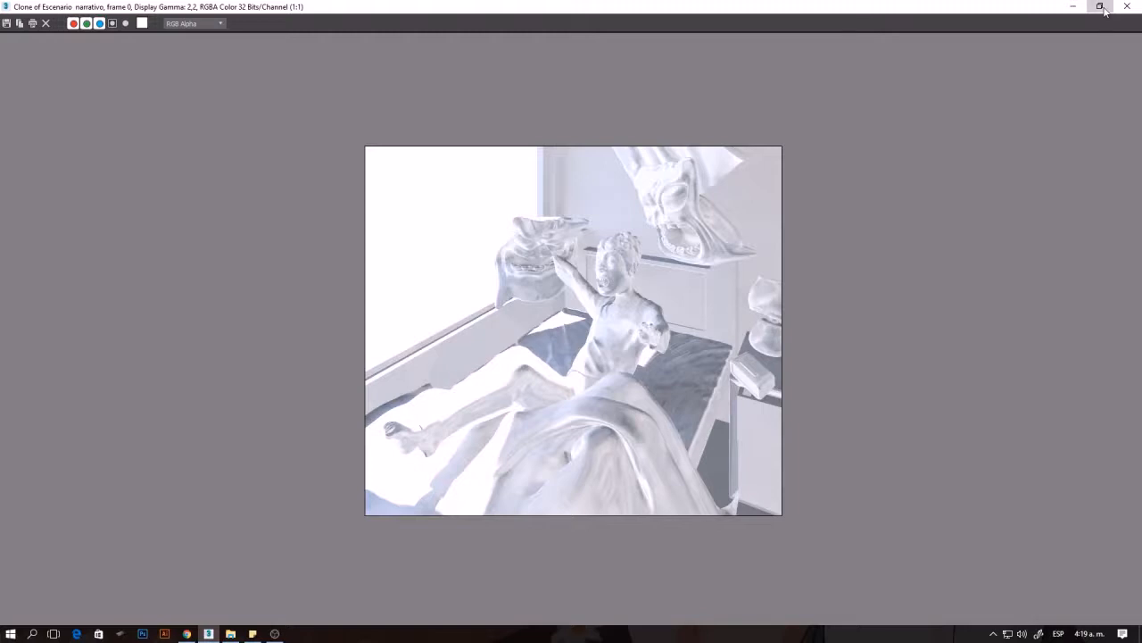
{"action": "left_click", "coordinate": [1091, 7]}
{"action": "mouse_move", "coordinate": [902, 117]}
{"action": "left_mouse_down"}
{"action": "mouse_move", "coordinate": [767, 120]}
{"action": "mouse_move", "coordinate": [672, 92]}
{"action": "mouse_move", "coordinate": [683, 93]}
{"action": "left_mouse_up"}
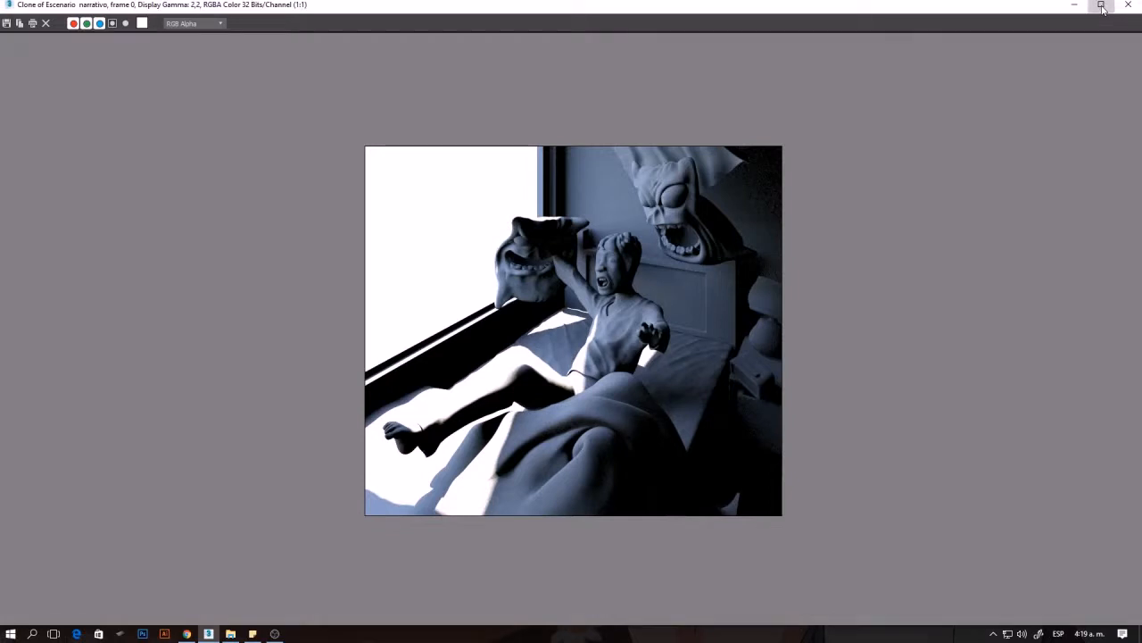
{"action": "left_click", "coordinate": [1103, 7]}
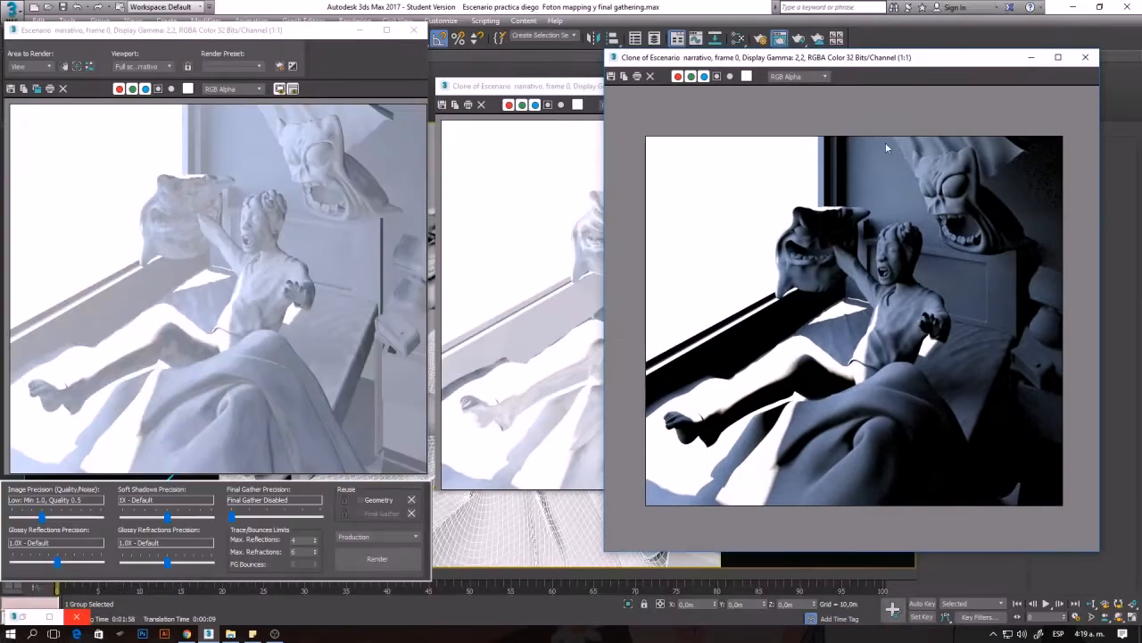
{"action": "left_click_drag", "start_coordinate": [861, 59], "coordinate": [979, 70]}
{"action": "left_click", "coordinate": [612, 90]}
{"action": "left_click_drag", "start_coordinate": [612, 90], "coordinate": [519, 89]}
{"action": "mouse_move", "coordinate": [845, 73]}
{"action": "left_mouse_down"}
{"action": "mouse_move", "coordinate": [852, 58]}
{"action": "mouse_move", "coordinate": [839, 49]}
{"action": "left_mouse_up"}
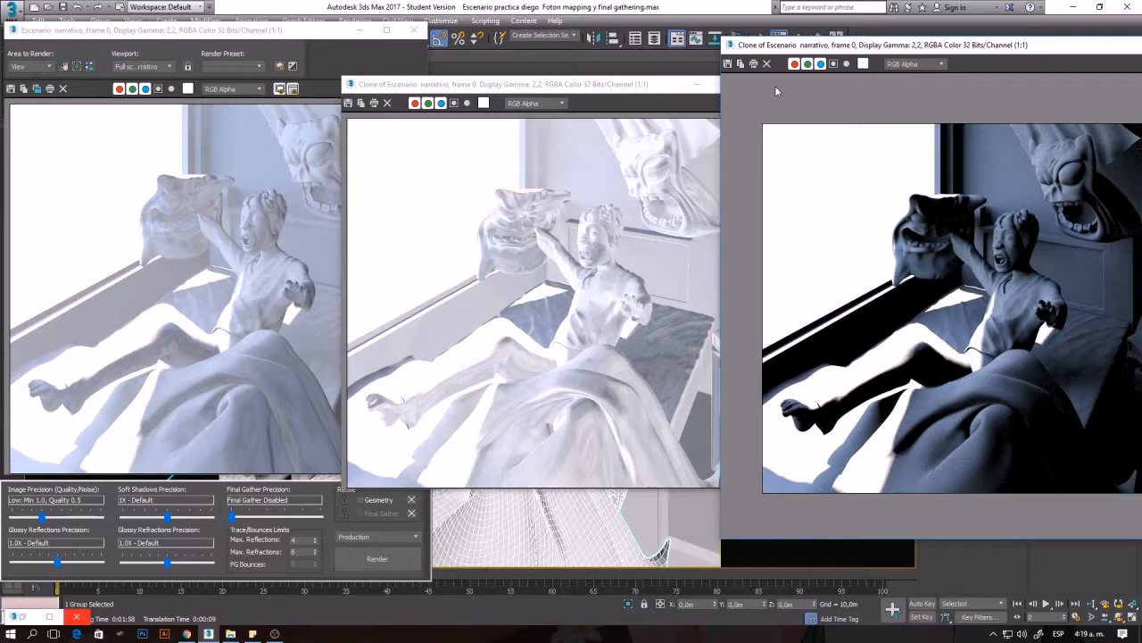
{"action": "left_click", "coordinate": [48, 617]}
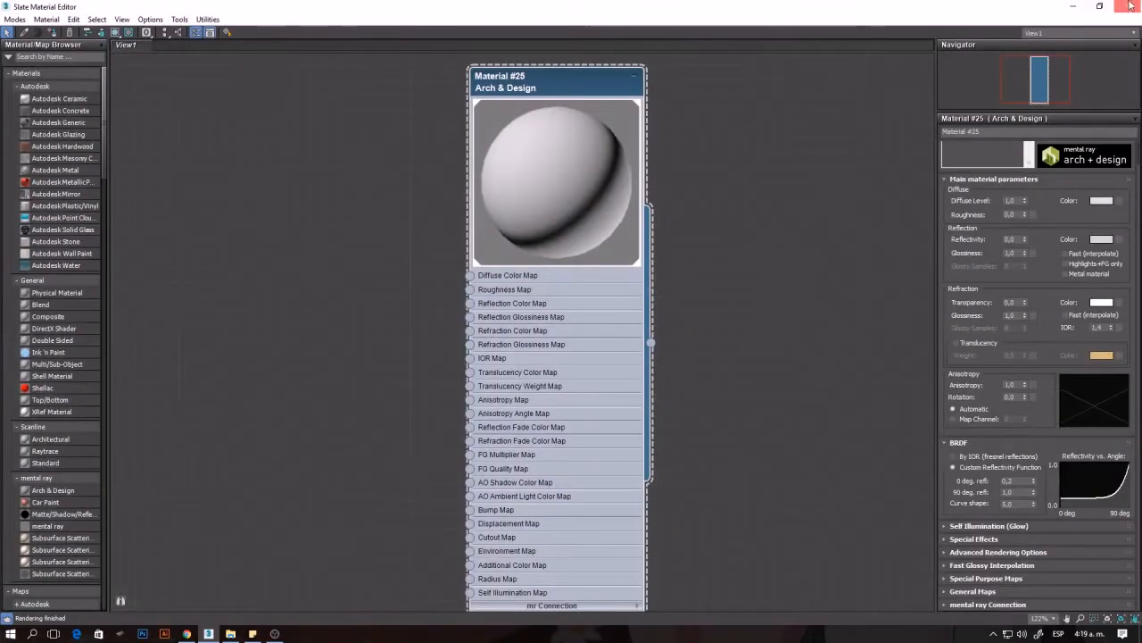
{"action": "left_click", "coordinate": [1126, 7]}
Examine the character's face and arm up close in the photon target render, comparing with both clones
{"action": "left_click", "coordinate": [326, 292]}
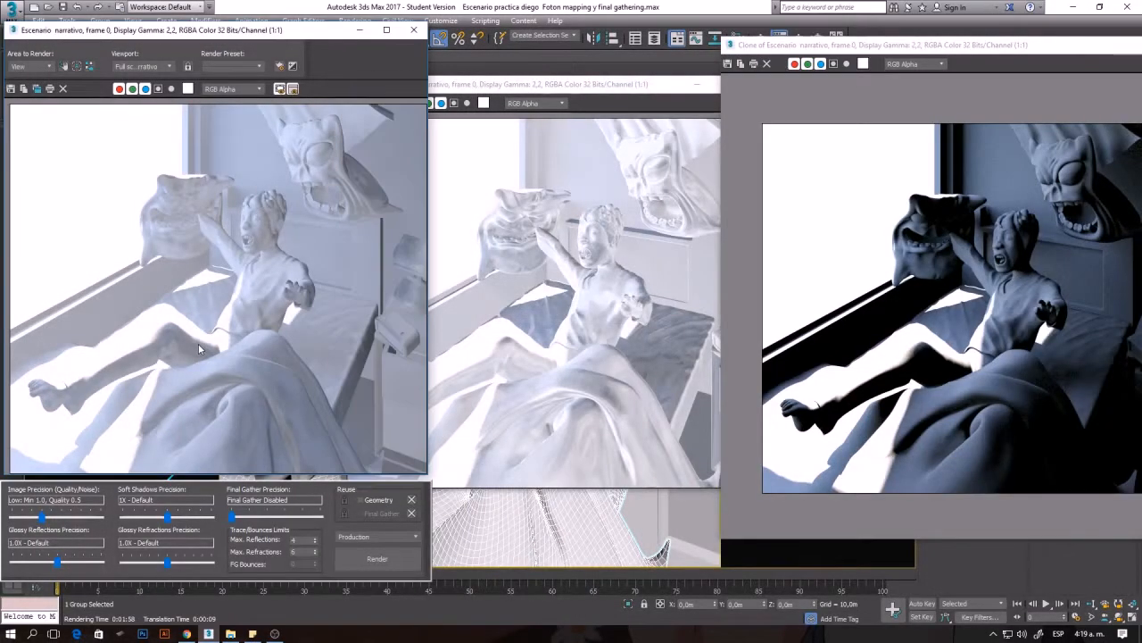
{"action": "scroll", "coordinate": [226, 275], "scroll_direction": "up", "scroll_amount": 2}
{"action": "scroll", "coordinate": [229, 279], "scroll_direction": "down", "scroll_amount": 2}
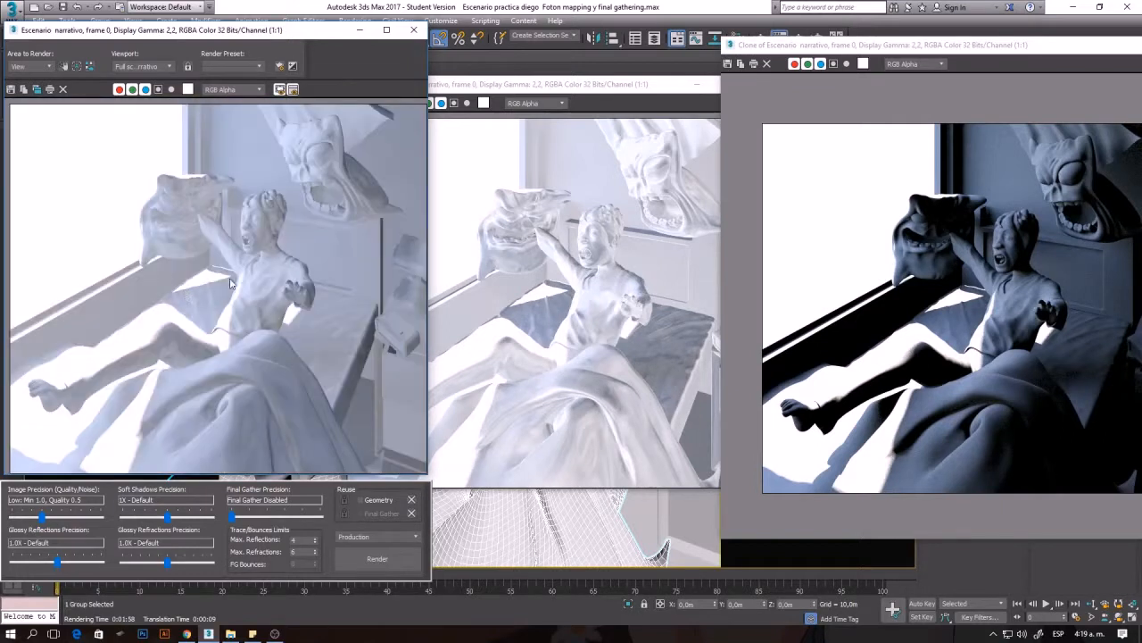
{"action": "scroll", "coordinate": [214, 232], "scroll_direction": "up", "scroll_amount": 1}
{"action": "middle_click_drag", "start_coordinate": [306, 227], "coordinate": [243, 269]}
{"action": "scroll", "coordinate": [329, 230], "scroll_direction": "up", "scroll_amount": 2}
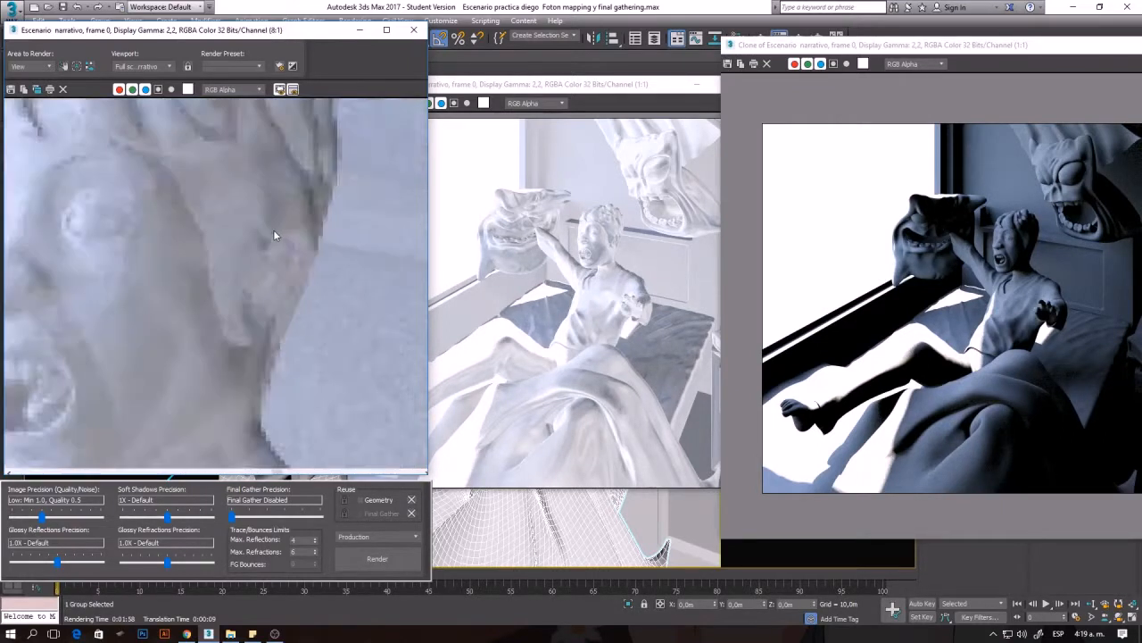
{"action": "scroll", "coordinate": [273, 230], "scroll_direction": "down", "scroll_amount": 2}
{"action": "scroll", "coordinate": [201, 267], "scroll_direction": "up", "scroll_amount": 2}
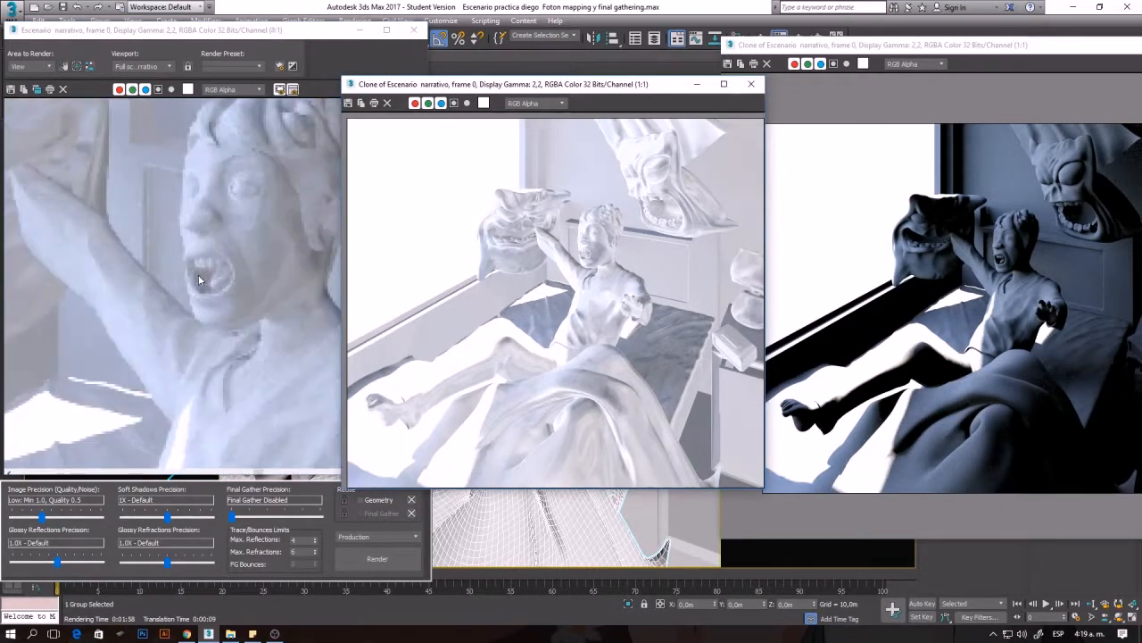
Examine the character's nose, eyes, mouth and forehead up close in the photon target render
{"action": "scroll", "coordinate": [208, 253], "scroll_direction": "up", "scroll_amount": 1}
{"action": "middle_click_drag", "start_coordinate": [210, 248], "coordinate": [223, 333]}
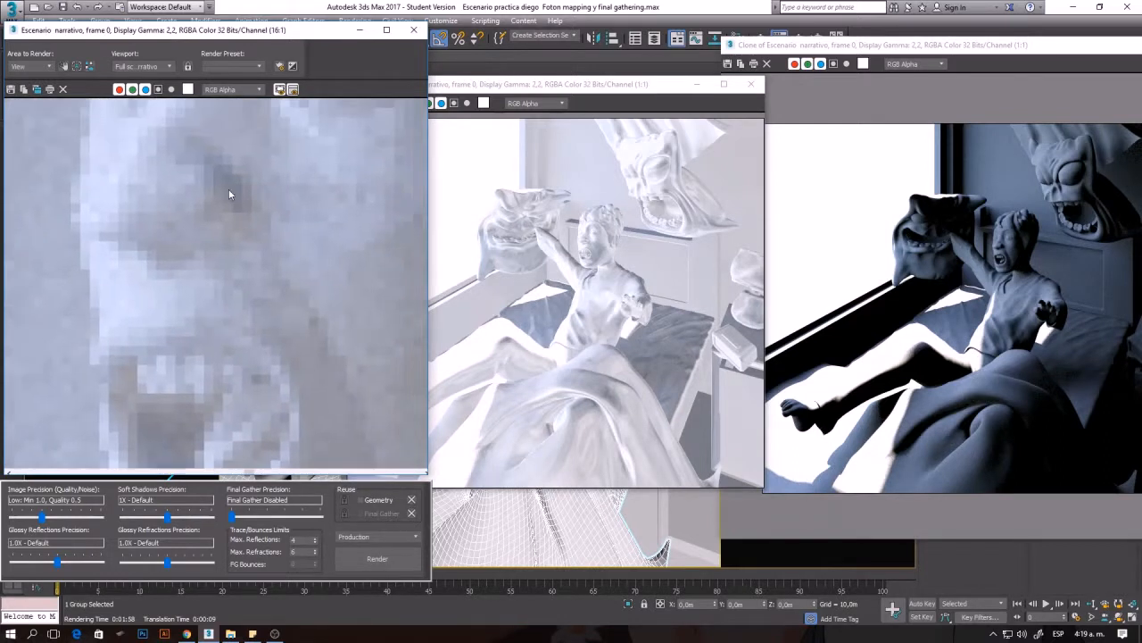
{"action": "scroll", "coordinate": [228, 191], "scroll_direction": "down", "scroll_amount": 2}
{"action": "scroll", "coordinate": [226, 194], "scroll_direction": "down", "scroll_amount": 1}
{"action": "scroll", "coordinate": [260, 279], "scroll_direction": "up", "scroll_amount": 3}
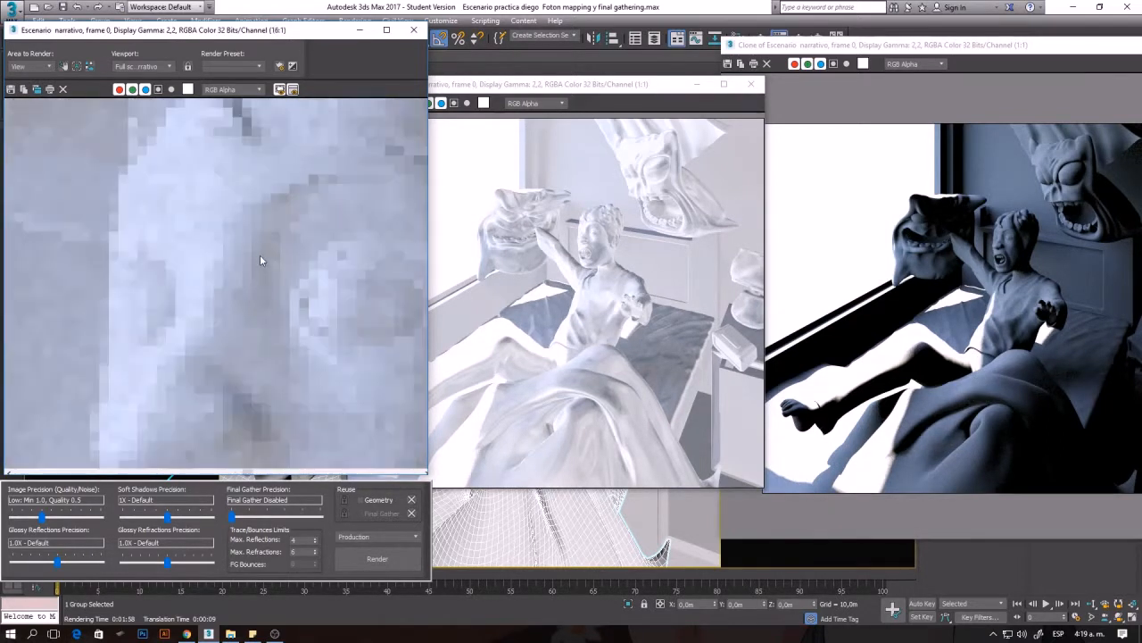
{"action": "scroll", "coordinate": [259, 254], "scroll_direction": "down", "scroll_amount": 3}
{"action": "scroll", "coordinate": [268, 291], "scroll_direction": "up", "scroll_amount": 2}
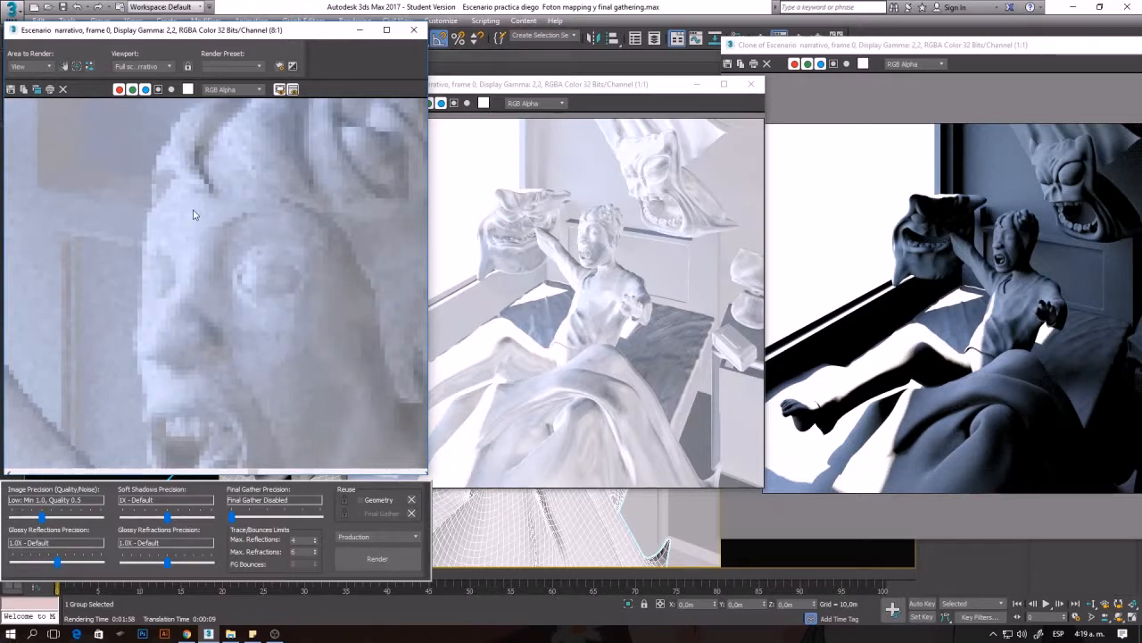
{"action": "scroll", "coordinate": [212, 237], "scroll_direction": "down", "scroll_amount": 3}
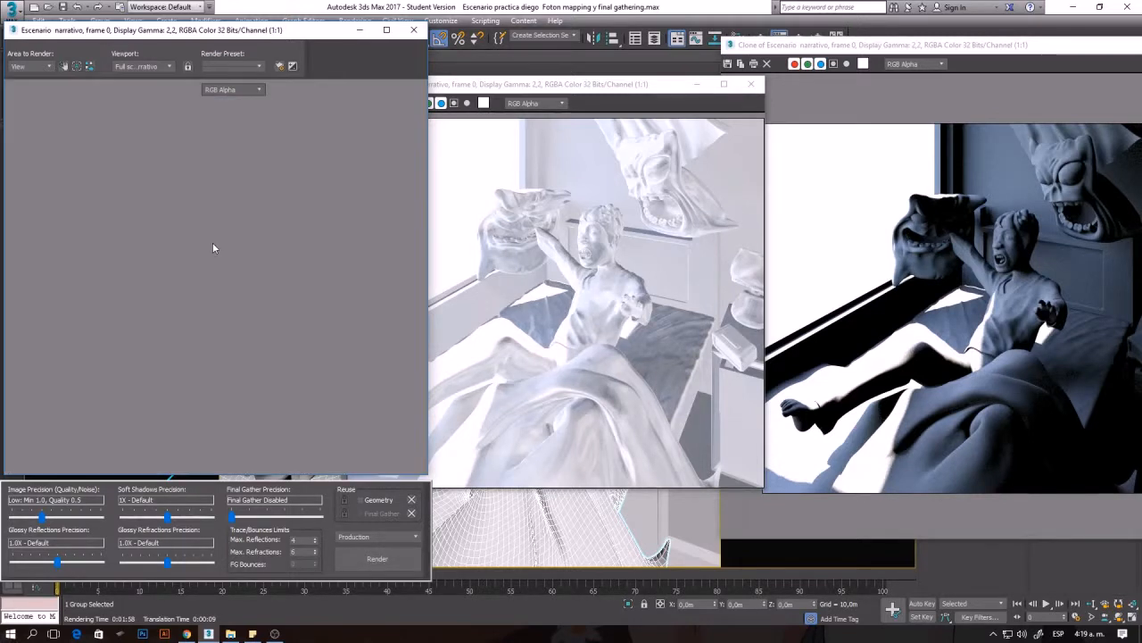
{"action": "scroll", "coordinate": [212, 243], "scroll_direction": "up", "scroll_amount": 3}
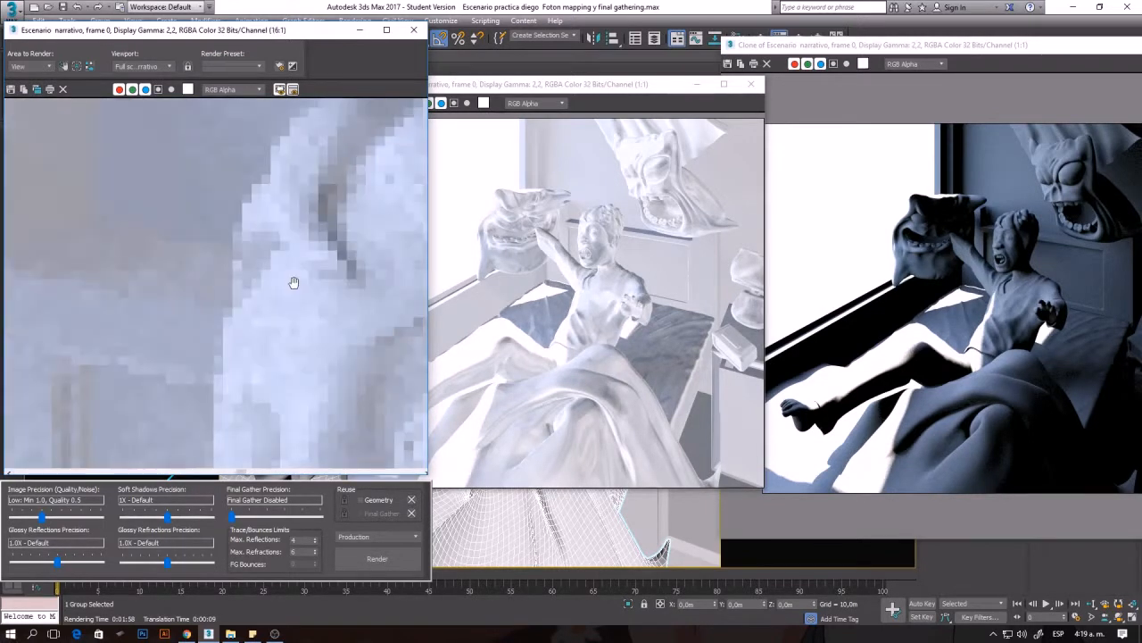
{"action": "scroll", "coordinate": [294, 280], "scroll_direction": "down", "scroll_amount": 2}
{"action": "scroll", "coordinate": [202, 250], "scroll_direction": "down", "scroll_amount": 2}
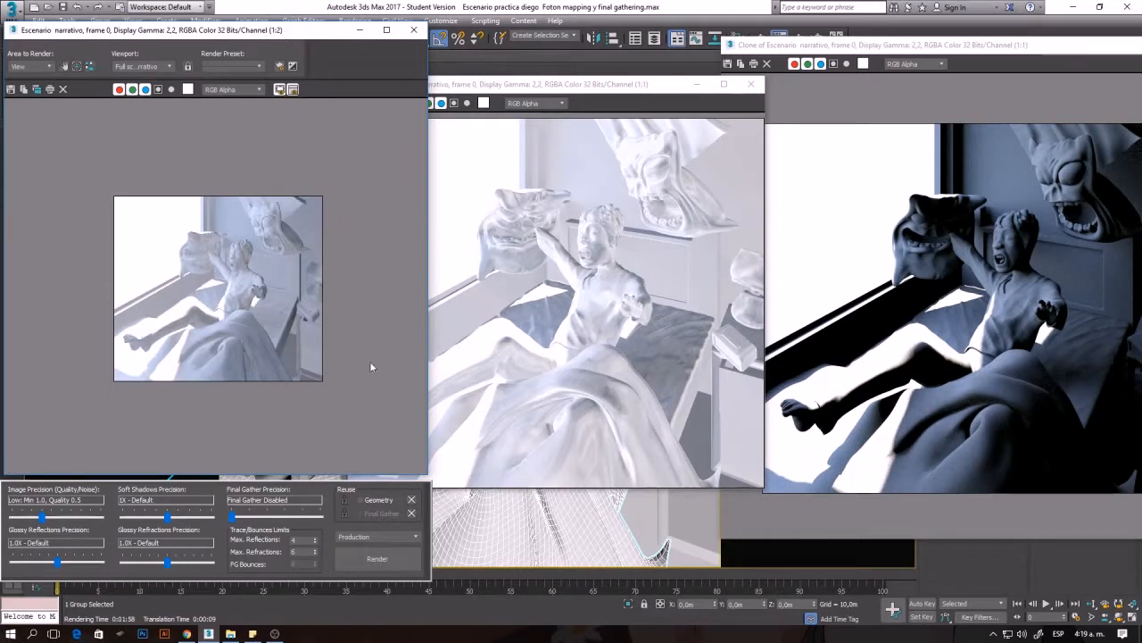
Examine the blanket folds up close in the photon target render and compare them with the default photon mapping clone
{"action": "scroll", "coordinate": [227, 353], "scroll_direction": "up", "scroll_amount": 2}
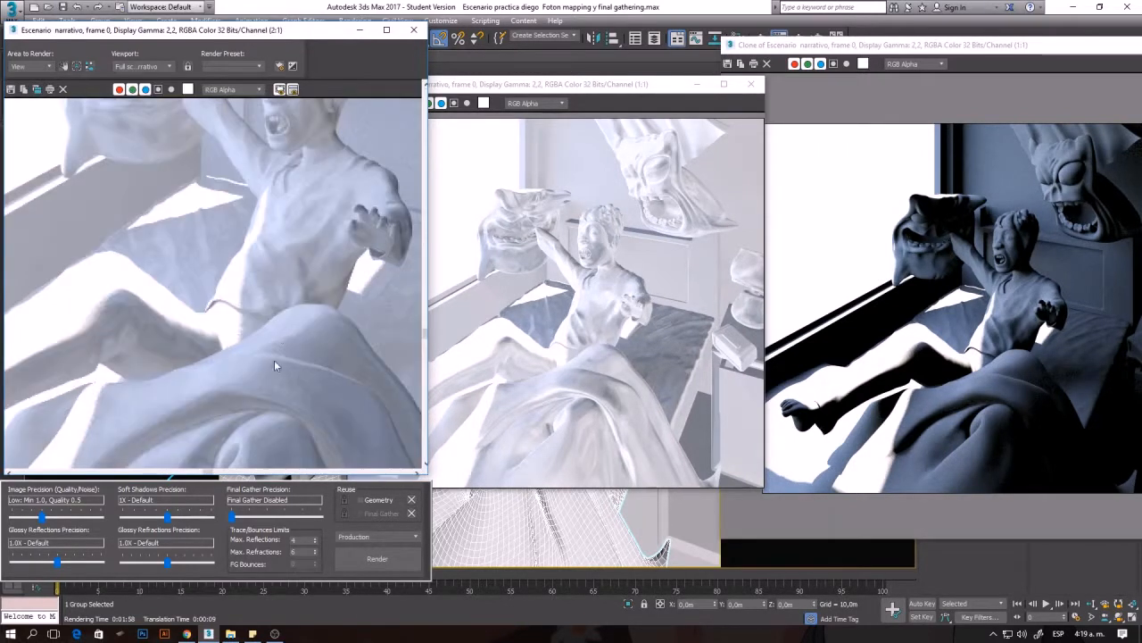
{"action": "scroll", "coordinate": [271, 368], "scroll_direction": "up", "scroll_amount": 2}
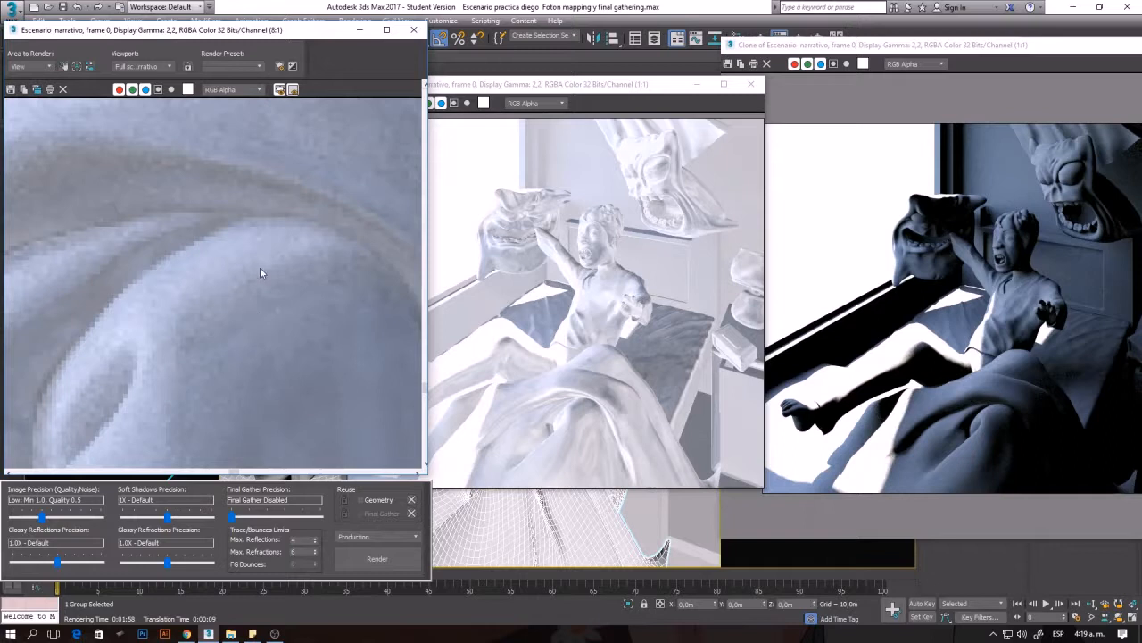
{"action": "scroll", "coordinate": [260, 269], "scroll_direction": "down", "scroll_amount": 1}
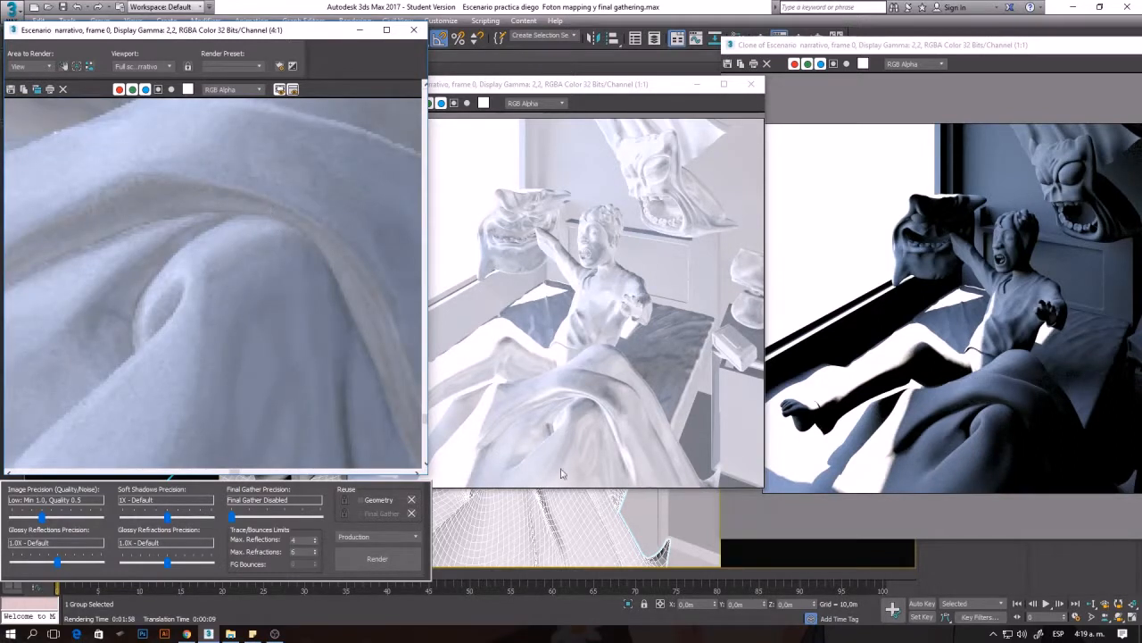
{"action": "scroll", "coordinate": [579, 405], "scroll_direction": "up", "scroll_amount": 1}
{"action": "scroll", "coordinate": [588, 393], "scroll_direction": "down", "scroll_amount": 1}
{"action": "scroll", "coordinate": [598, 427], "scroll_direction": "up", "scroll_amount": 1}
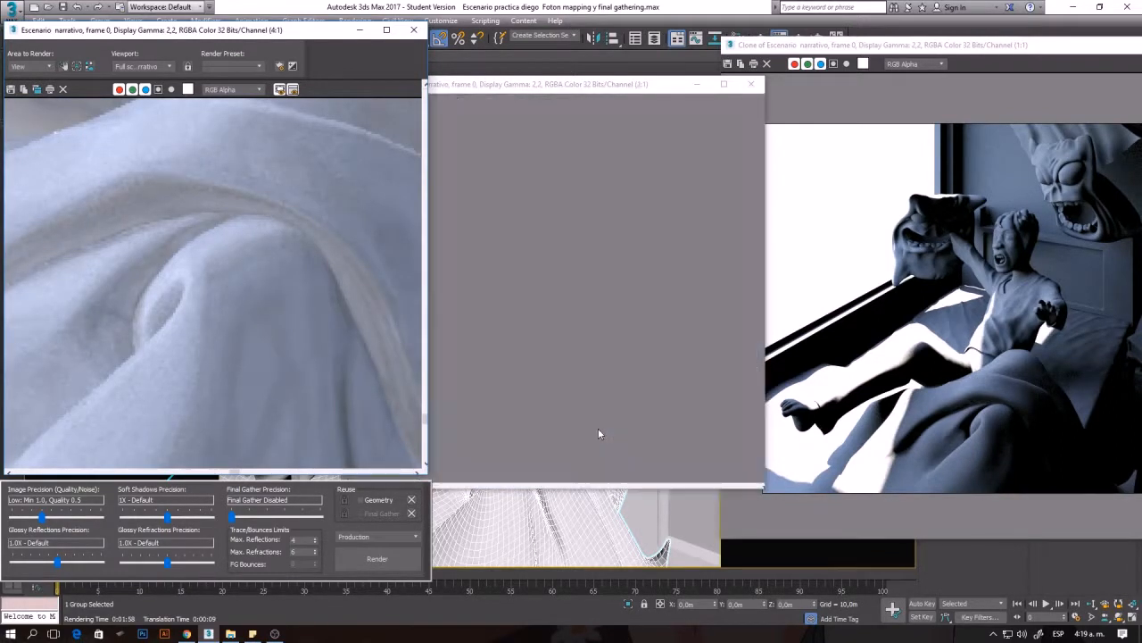
{"action": "scroll", "coordinate": [553, 423], "scroll_direction": "down", "scroll_amount": 1}
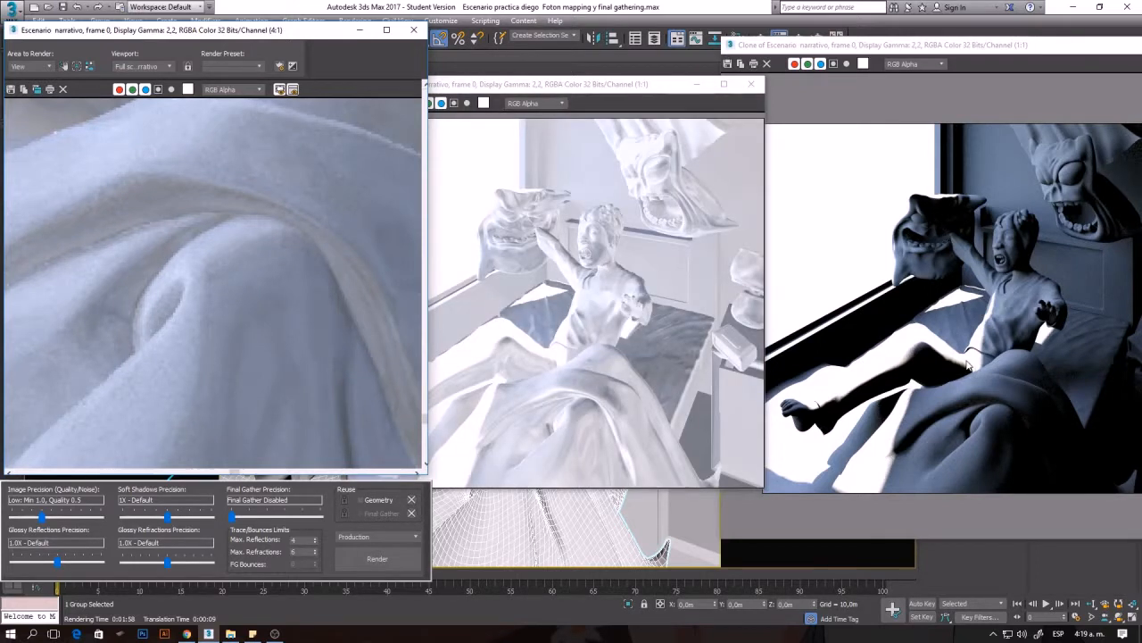
Compare the legs and blanket in the render without global illumination with the photon target render
{"action": "left_click", "coordinate": [934, 352]}
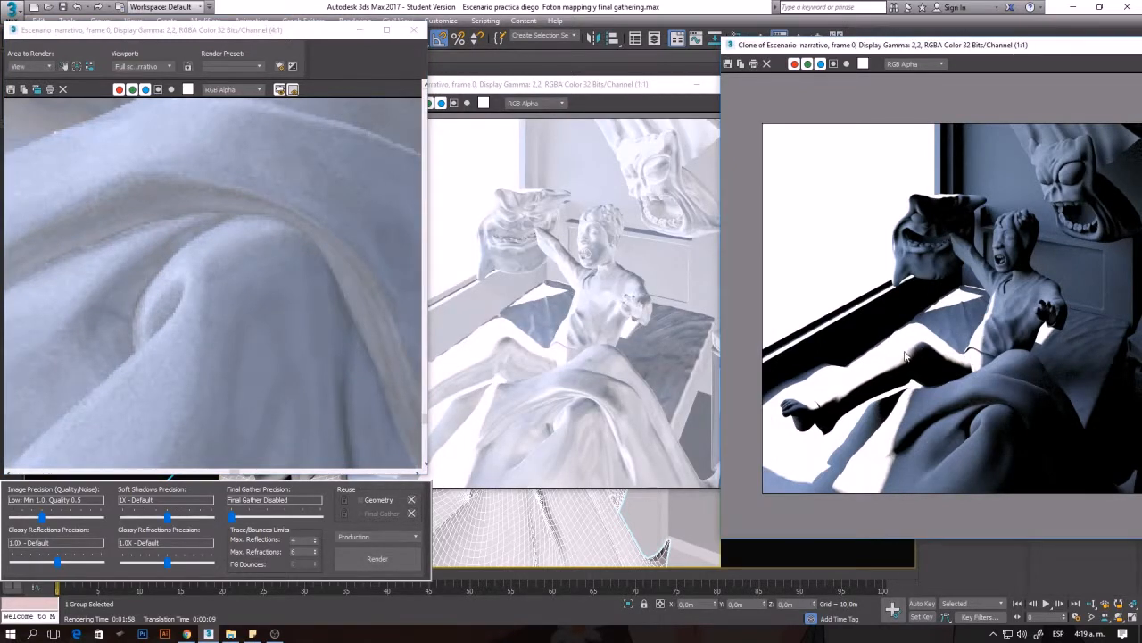
{"action": "scroll", "coordinate": [857, 333], "scroll_direction": "down", "scroll_amount": 1}
{"action": "scroll", "coordinate": [1070, 318], "scroll_direction": "up", "scroll_amount": 1}
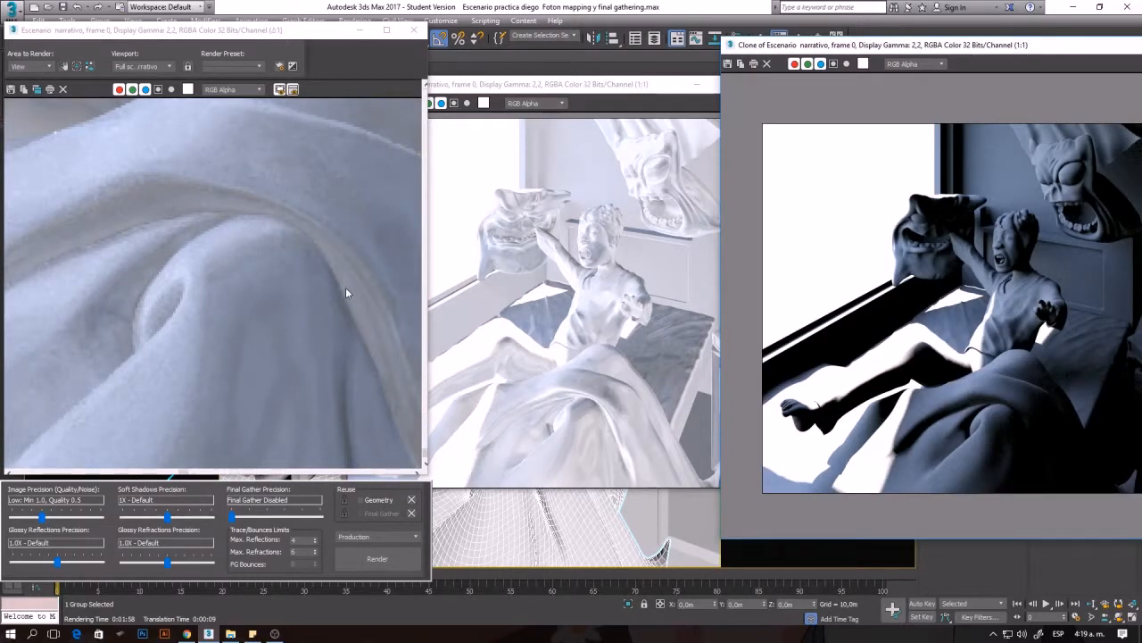
{"action": "scroll", "coordinate": [1007, 311], "scroll_direction": "down", "scroll_amount": 2}
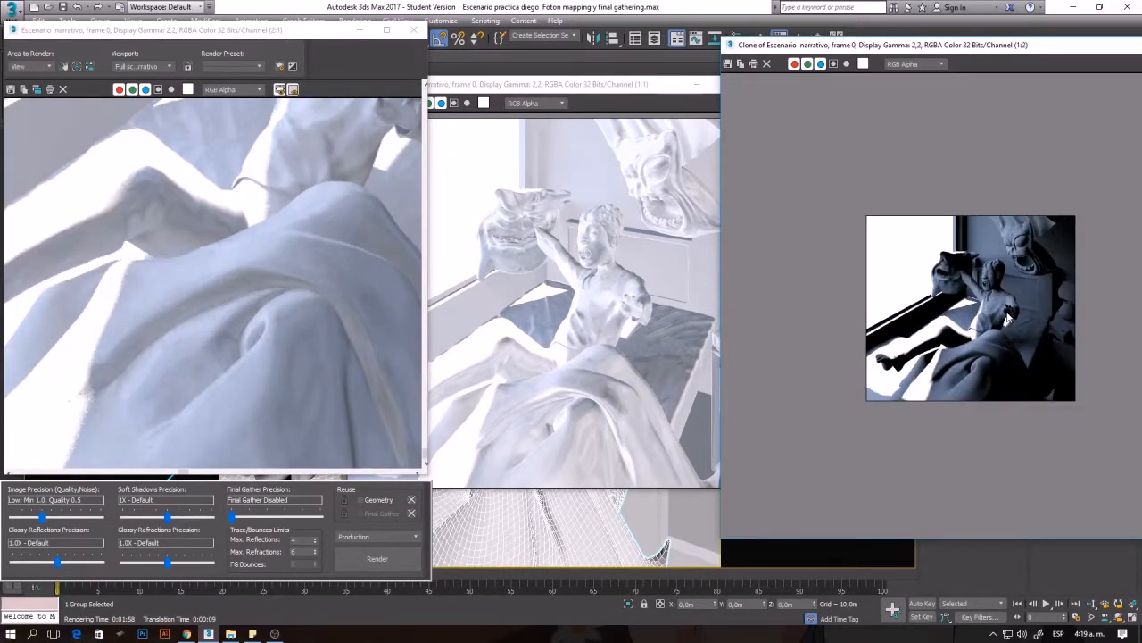
{"action": "scroll", "coordinate": [1007, 311], "scroll_direction": "up", "scroll_amount": 2}
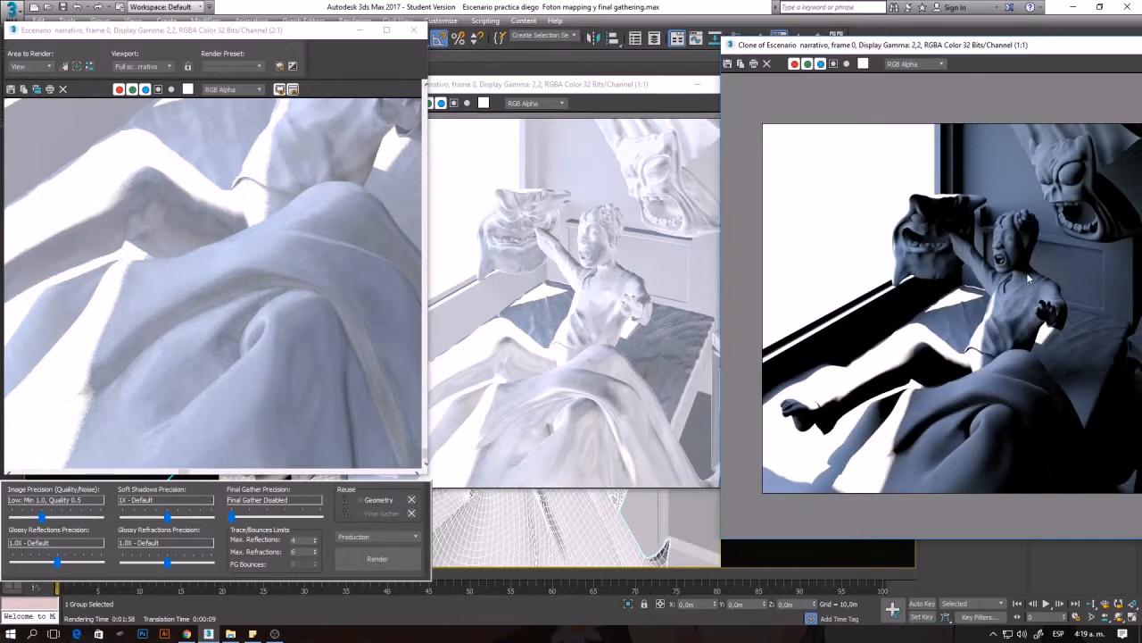
{"action": "scroll", "coordinate": [933, 328], "scroll_direction": "down", "scroll_amount": 1}
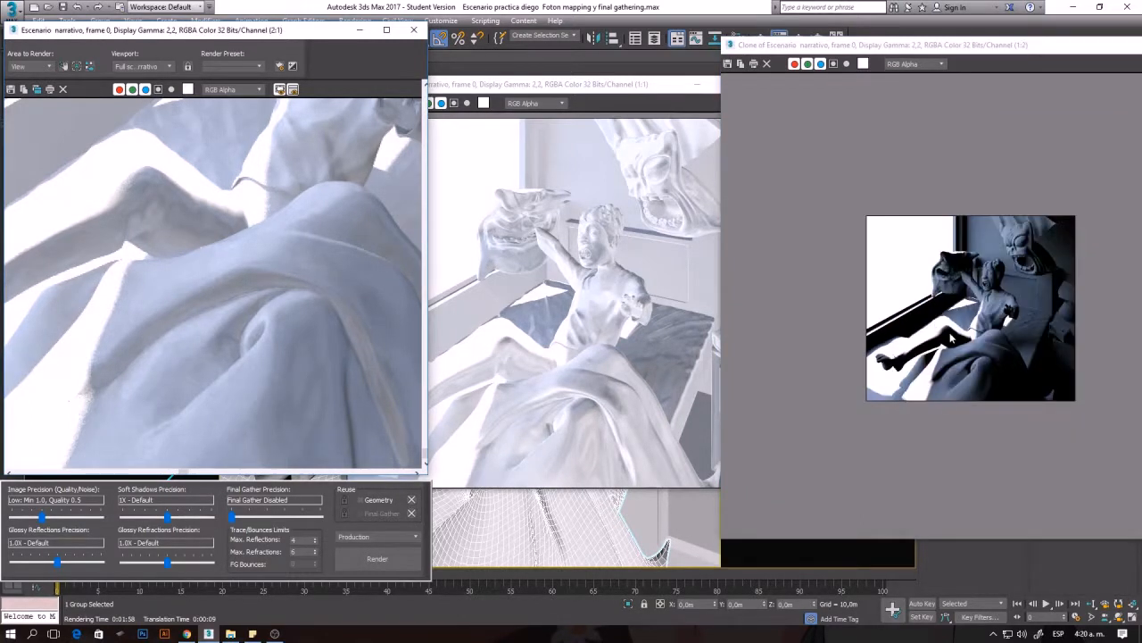
{"action": "scroll", "coordinate": [1005, 361], "scroll_direction": "up", "scroll_amount": 1}
{"action": "scroll", "coordinate": [1004, 362], "scroll_direction": "down", "scroll_amount": 1}
{"action": "scroll", "coordinate": [1004, 365], "scroll_direction": "up", "scroll_amount": 1}
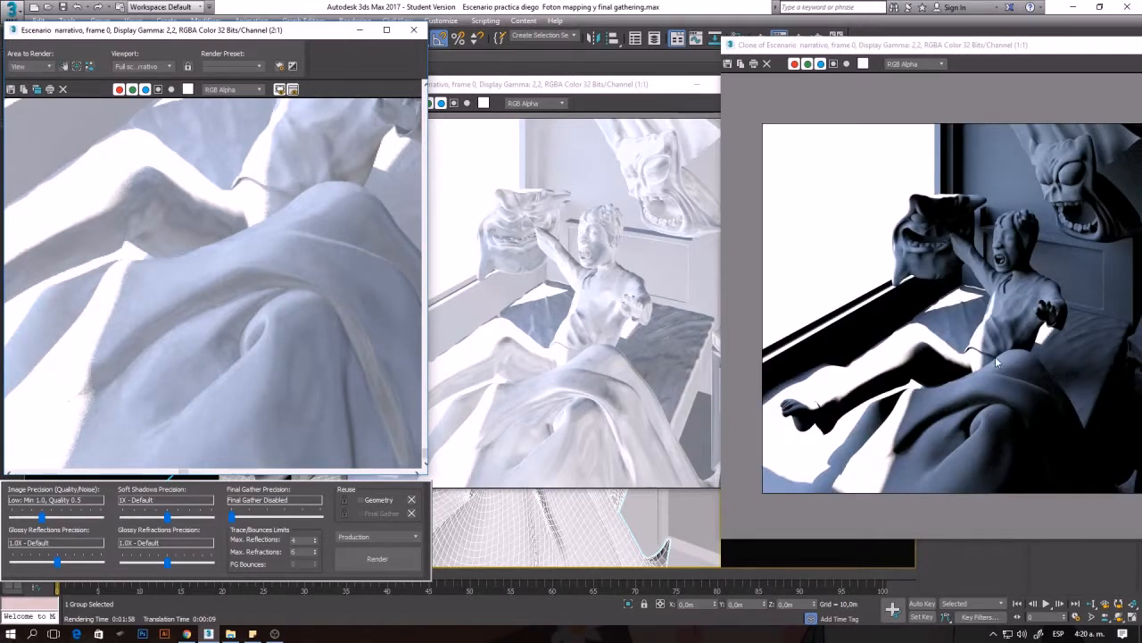
{"action": "scroll", "coordinate": [284, 326], "scroll_direction": "down", "scroll_amount": 2}
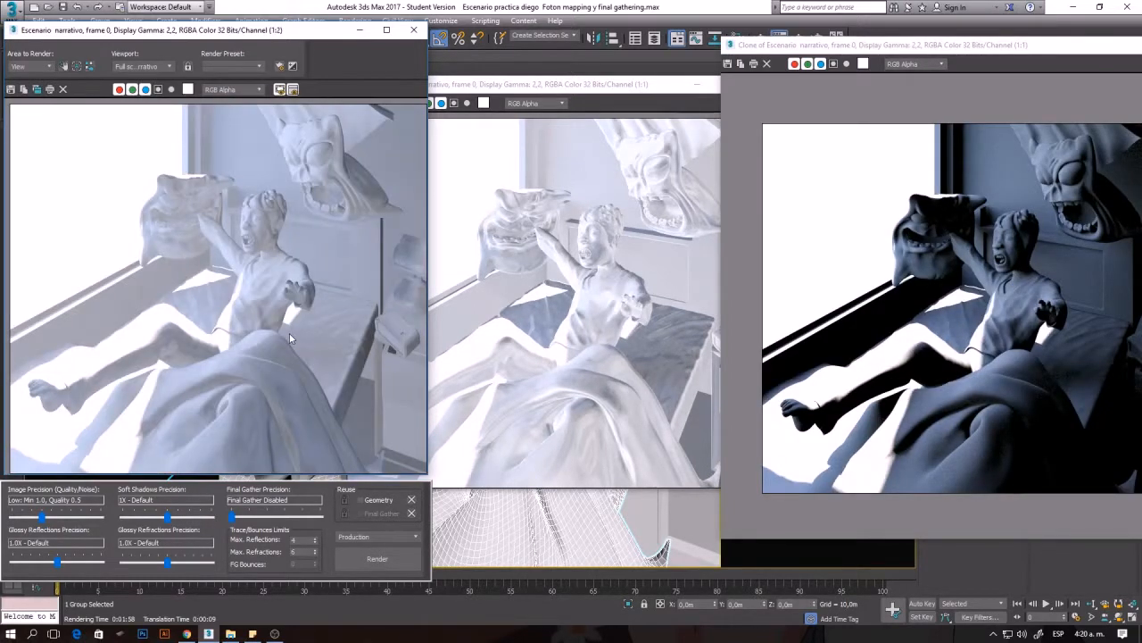
{"action": "scroll", "coordinate": [219, 328], "scroll_direction": "up", "scroll_amount": 2}
{"action": "scroll", "coordinate": [218, 328], "scroll_direction": "down", "scroll_amount": 1}
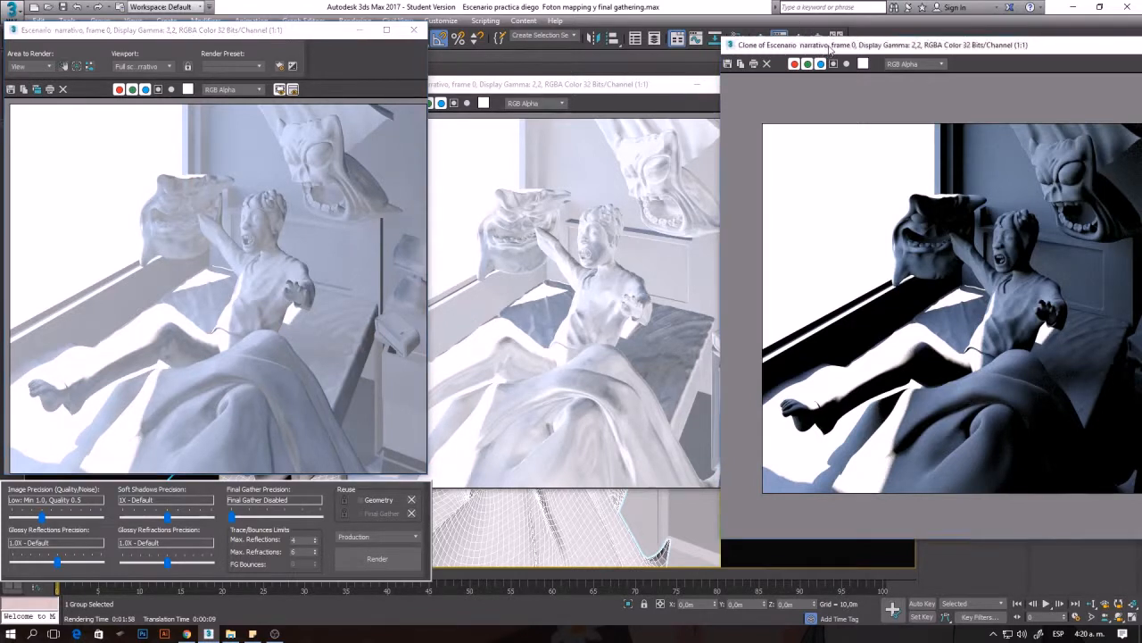
Open Render Setup and clone the photon target render, moving the clone away from the original
{"action": "left_click_drag", "start_coordinate": [759, 44], "coordinate": [759, 64]}
{"action": "left_click", "coordinate": [759, 40]}
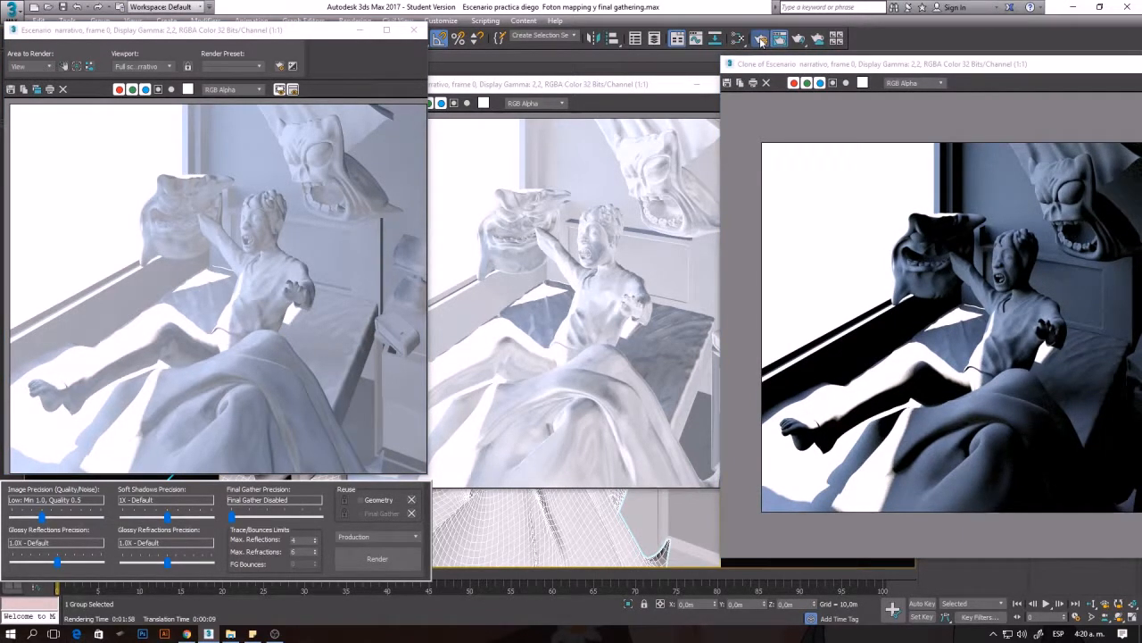
{"action": "left_click", "coordinate": [36, 90]}
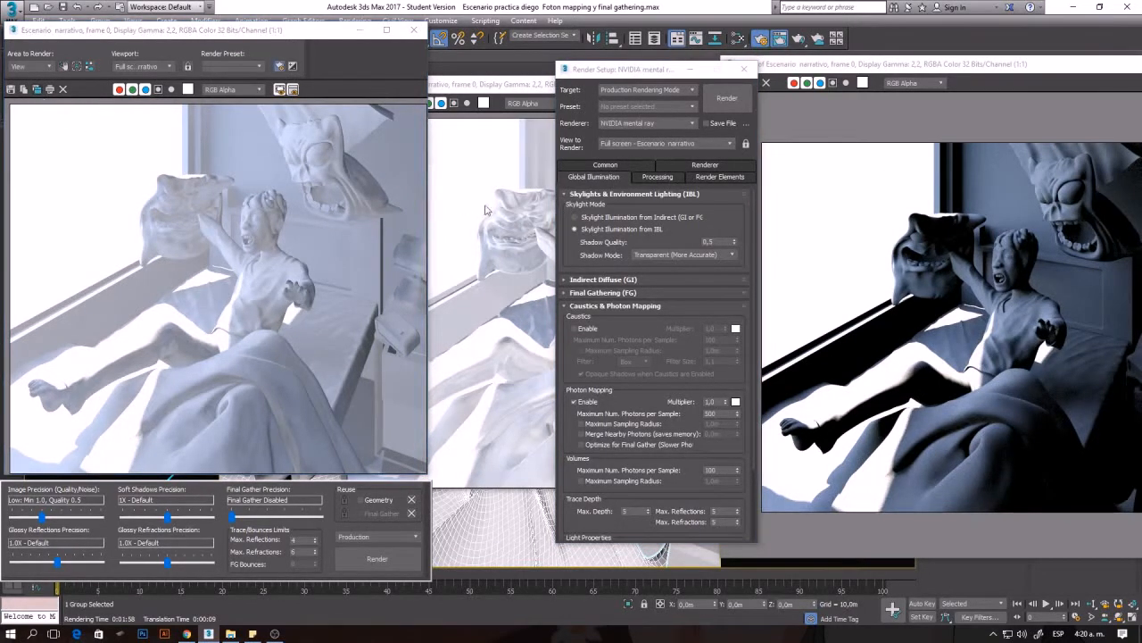
{"action": "mouse_move", "coordinate": [643, 138]}
{"action": "left_mouse_down"}
{"action": "mouse_move", "coordinate": [857, 123]}
{"action": "mouse_move", "coordinate": [859, 110]}
{"action": "left_mouse_up"}
Minimize all three cloned renders, keeping the original render and Render Setup open
{"action": "left_click", "coordinate": [936, 108]}
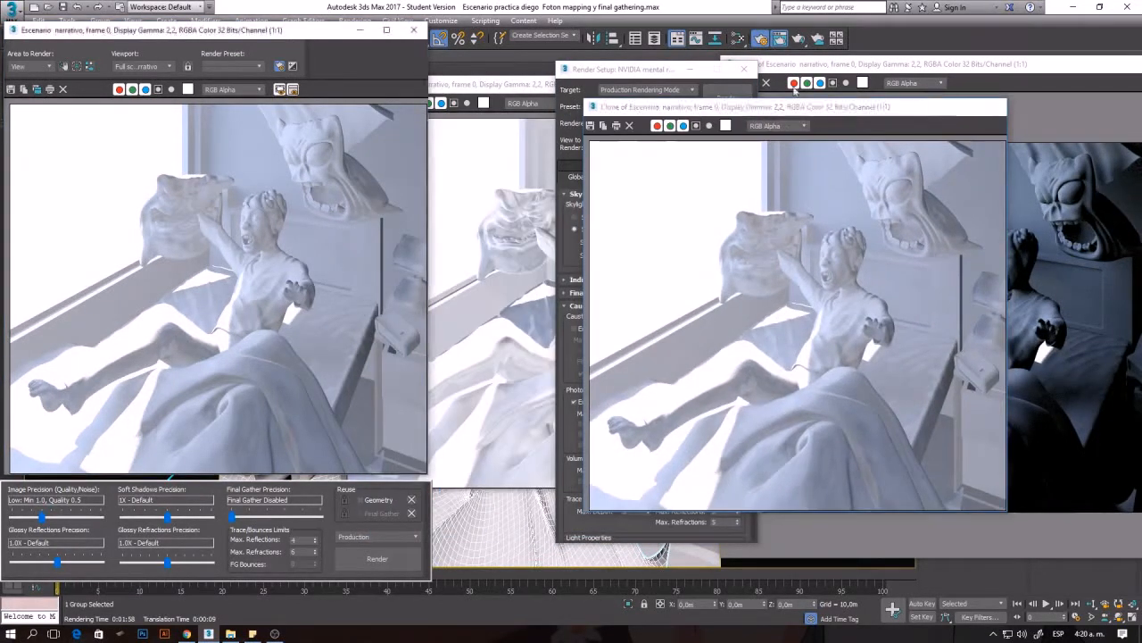
{"action": "left_click", "coordinate": [531, 79]}
{"action": "left_click", "coordinate": [696, 84]}
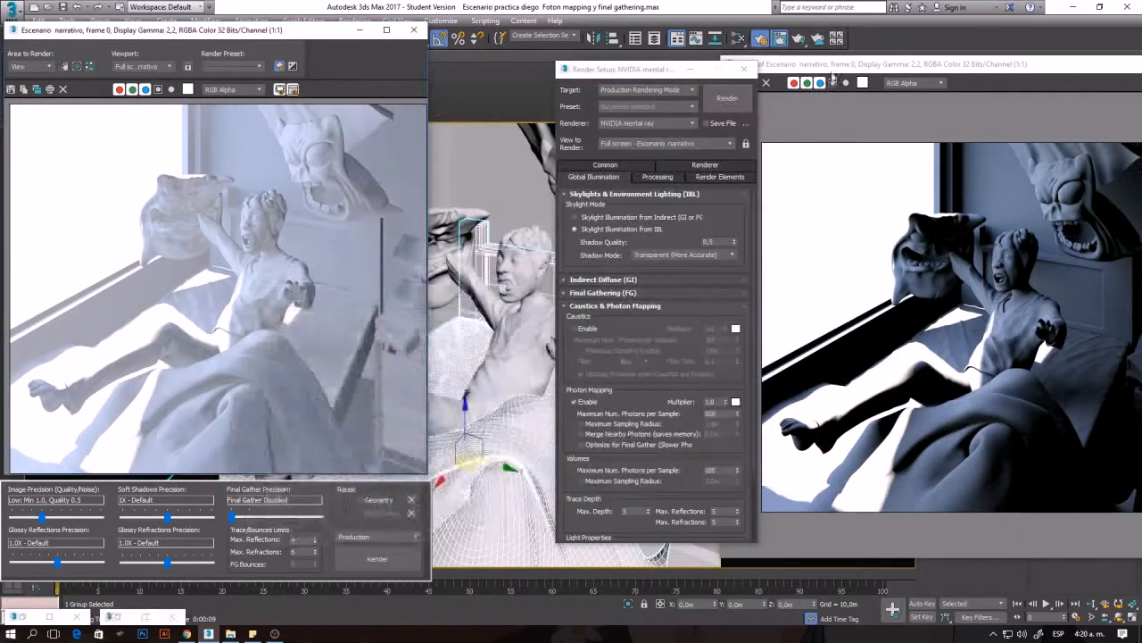
{"action": "left_click", "coordinate": [868, 72]}
{"action": "left_click_drag", "start_coordinate": [869, 72], "coordinate": [588, 78]}
{"action": "left_click", "coordinate": [869, 72]}
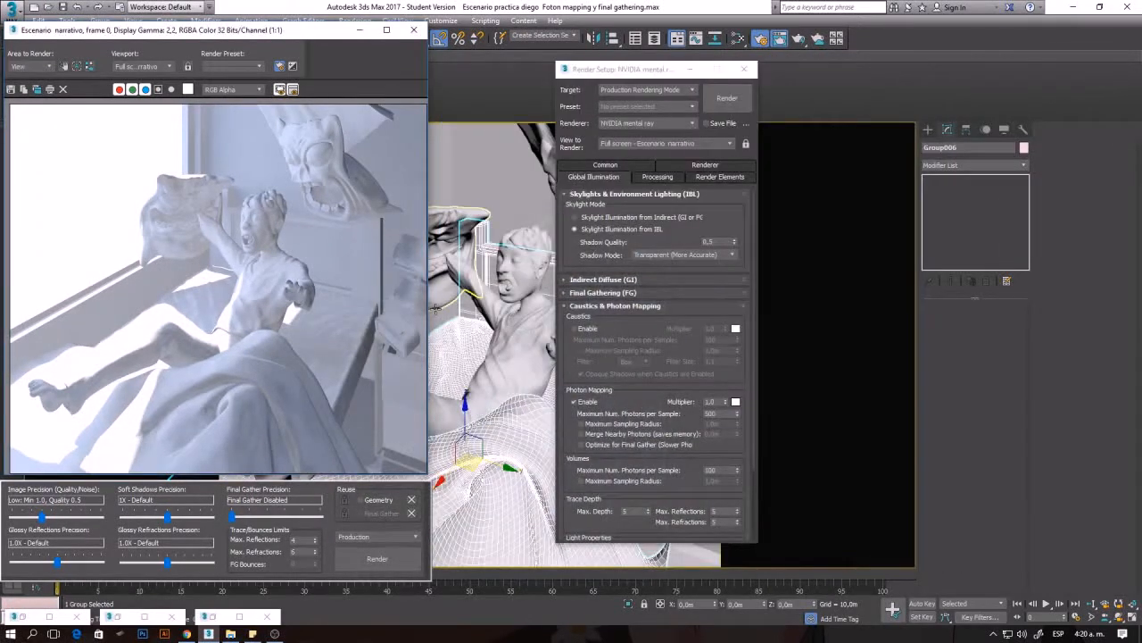
Enable Final Gather at the Draft precision preset and project FG points from positions along the camera path
{"action": "left_click", "coordinate": [589, 295]}
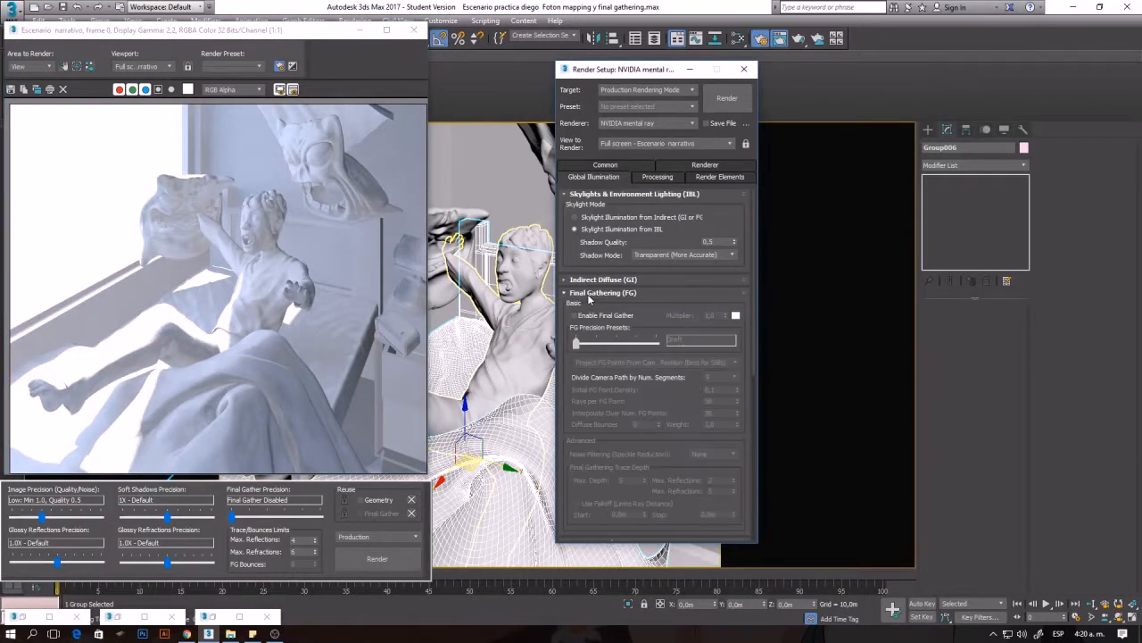
{"action": "left_click", "coordinate": [583, 316]}
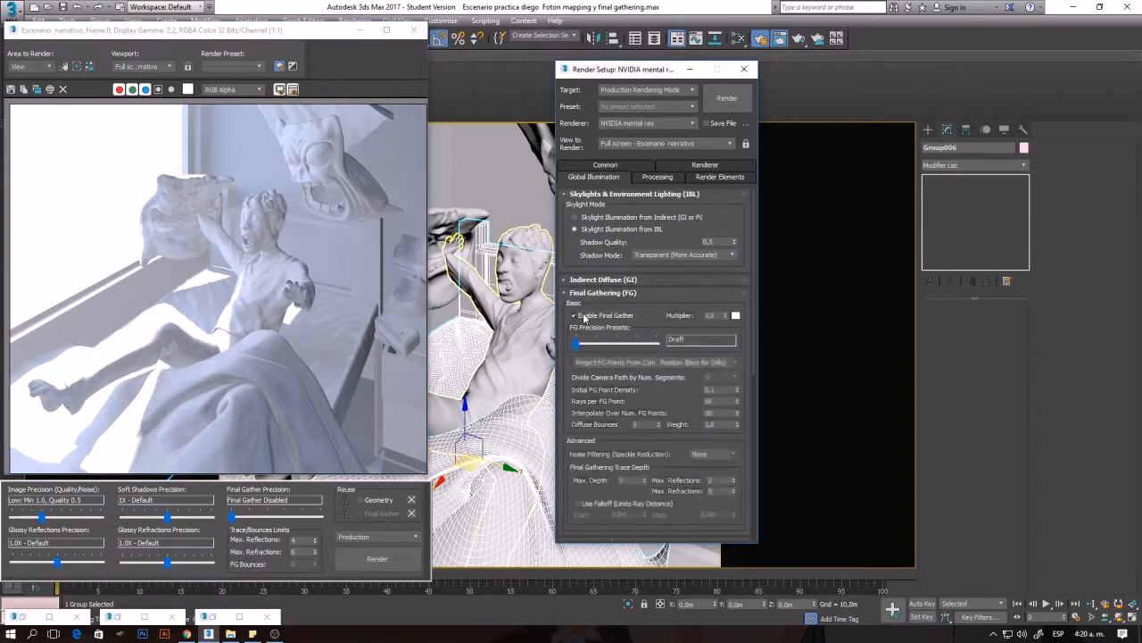
{"action": "left_click", "coordinate": [516, 339]}
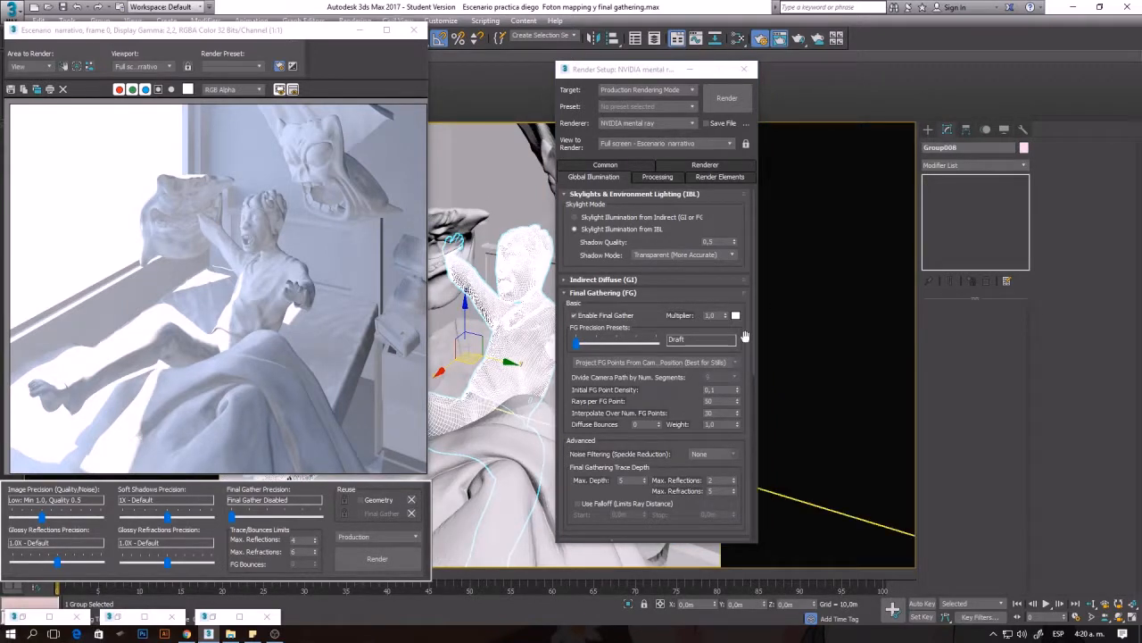
{"action": "left_click", "coordinate": [705, 363]}
{"action": "left_click", "coordinate": [718, 386]}
Enable Optimize for Final Gather for photon mapping and render the Escenario narrativo camera view
{"action": "left_click_drag", "start_coordinate": [753, 352], "coordinate": [762, 500]}
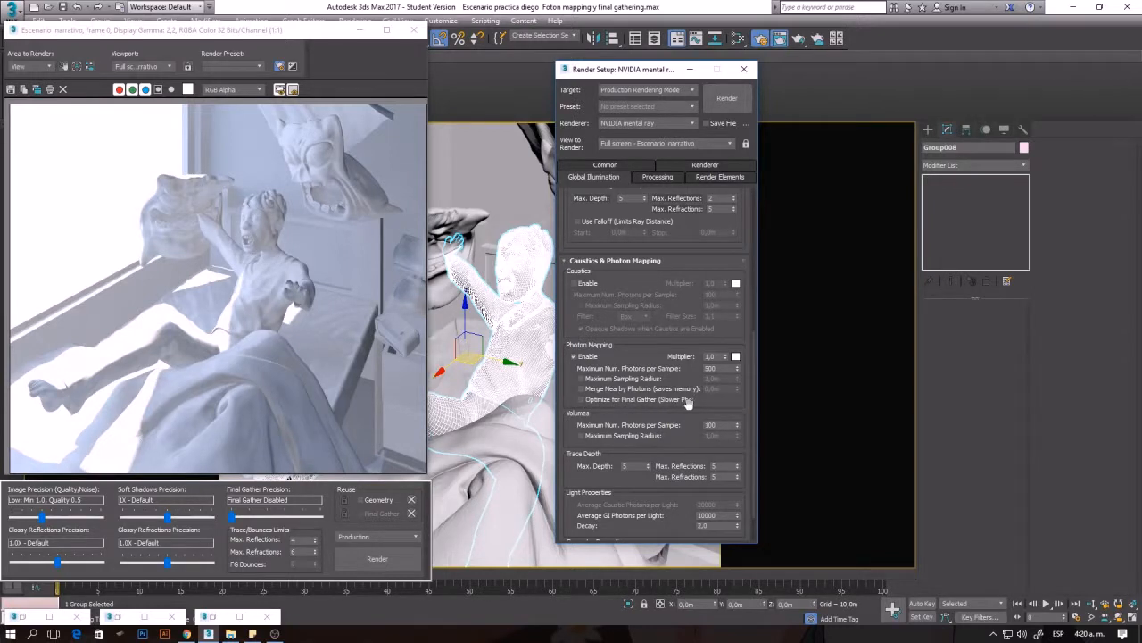
{"action": "left_click", "coordinate": [582, 399]}
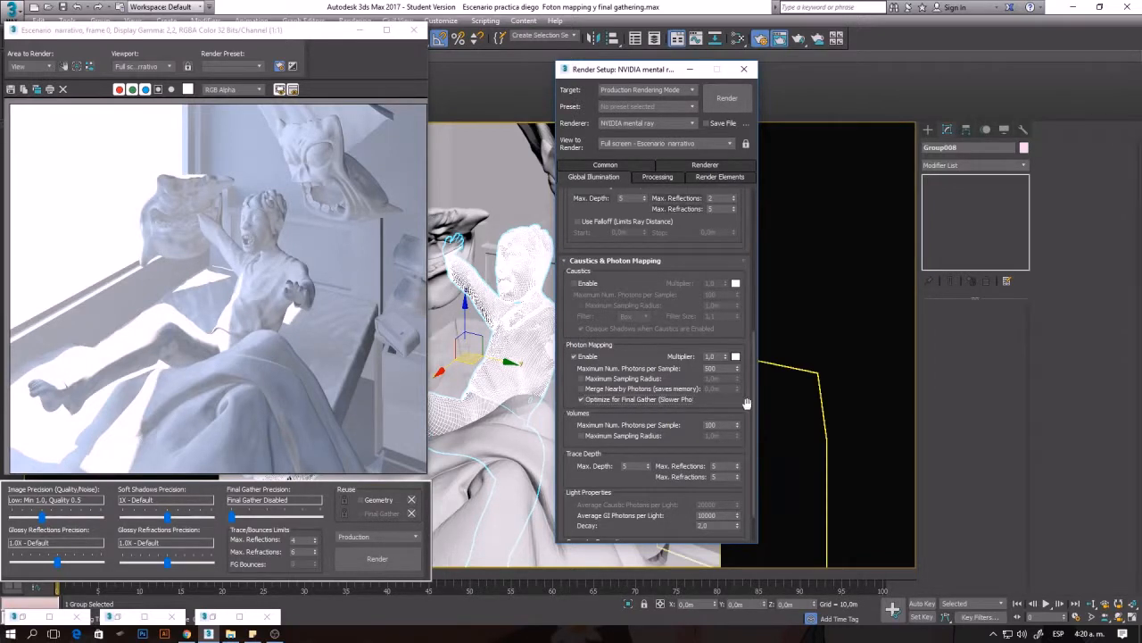
{"action": "left_click_drag", "start_coordinate": [754, 406], "coordinate": [755, 370]}
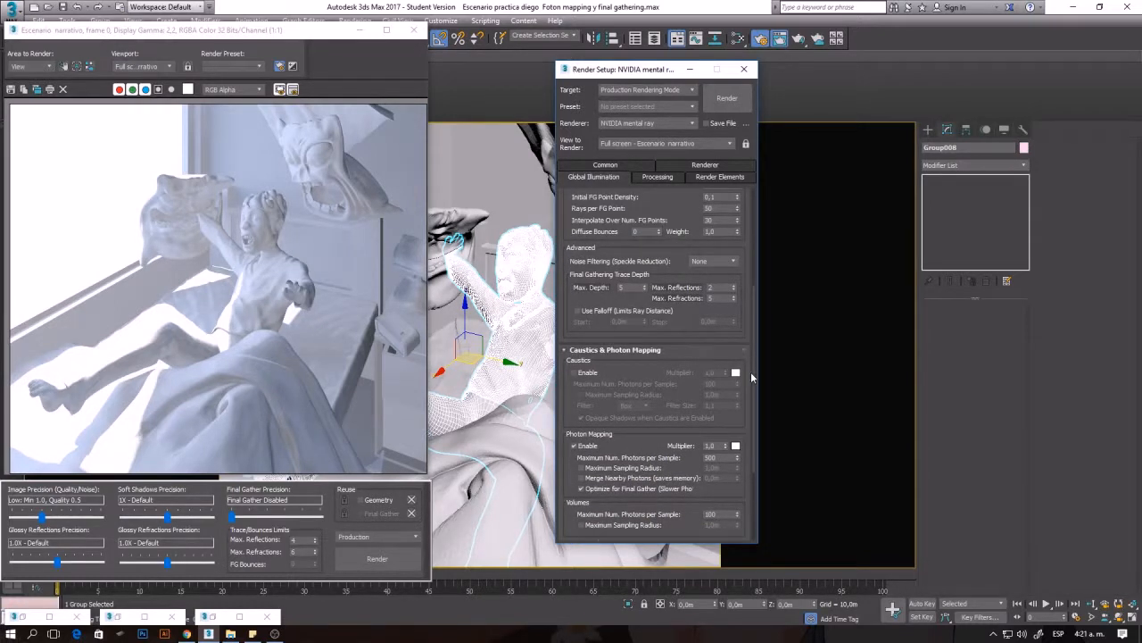
{"action": "left_click_drag", "start_coordinate": [755, 376], "coordinate": [760, 279]}
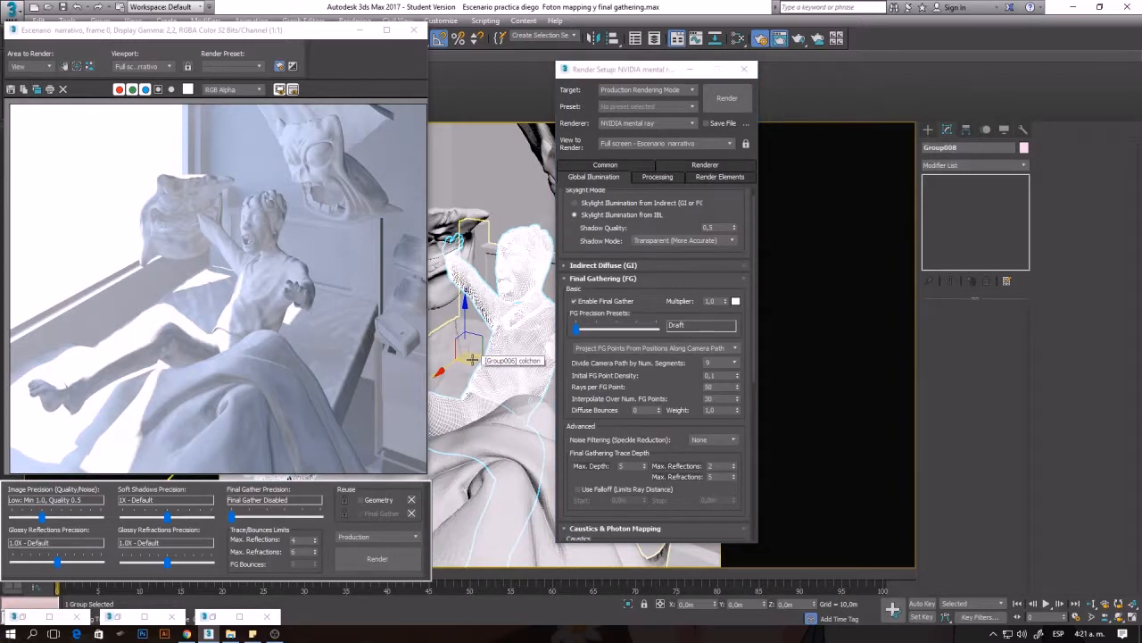
{"action": "key", "text": "shift+q"}
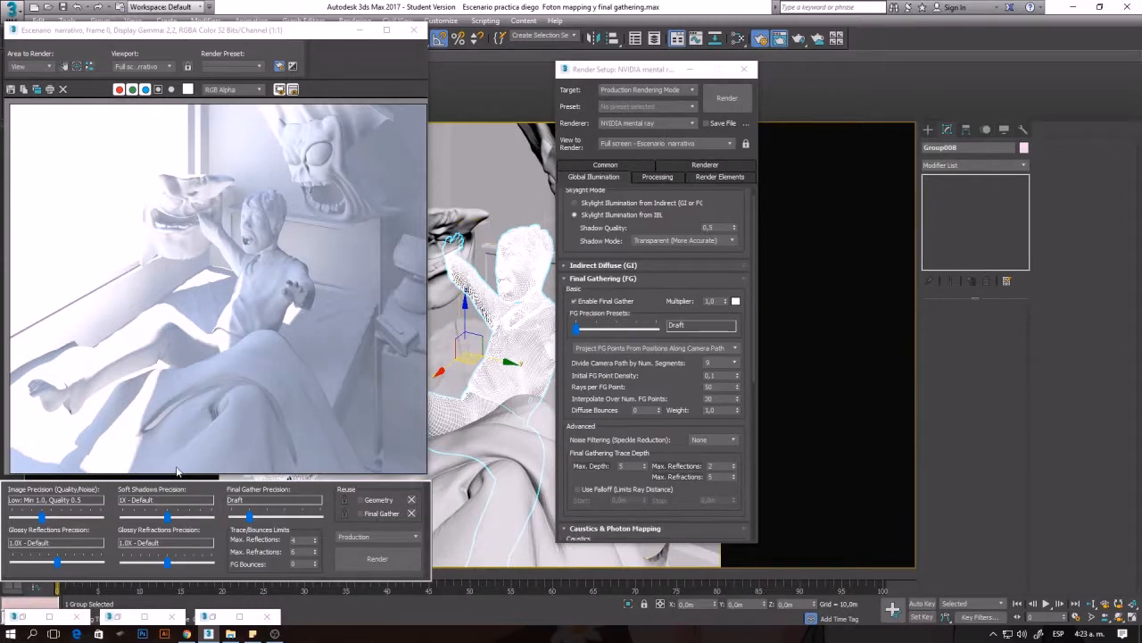
Examine the character and blanket up close in the render made with Final Gather and photon mapping
{"action": "scroll", "coordinate": [247, 315], "scroll_direction": "up", "scroll_amount": 2}
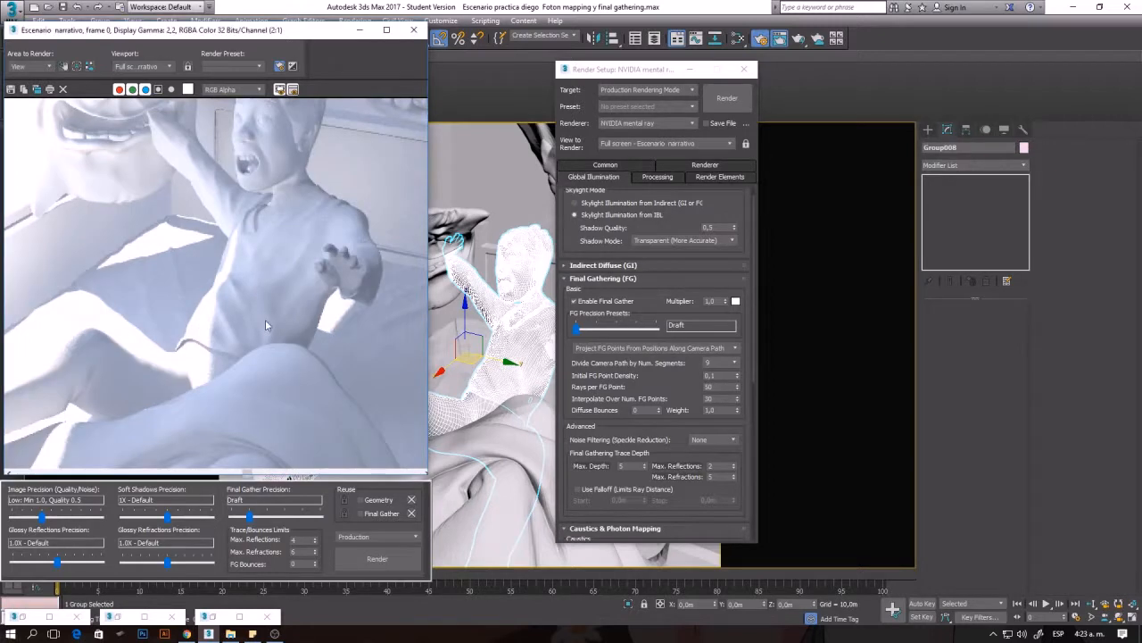
{"action": "scroll", "coordinate": [254, 319], "scroll_direction": "down", "scroll_amount": 3}
{"action": "scroll", "coordinate": [243, 348], "scroll_direction": "up", "scroll_amount": 1}
{"action": "scroll", "coordinate": [243, 347], "scroll_direction": "up", "scroll_amount": 2}
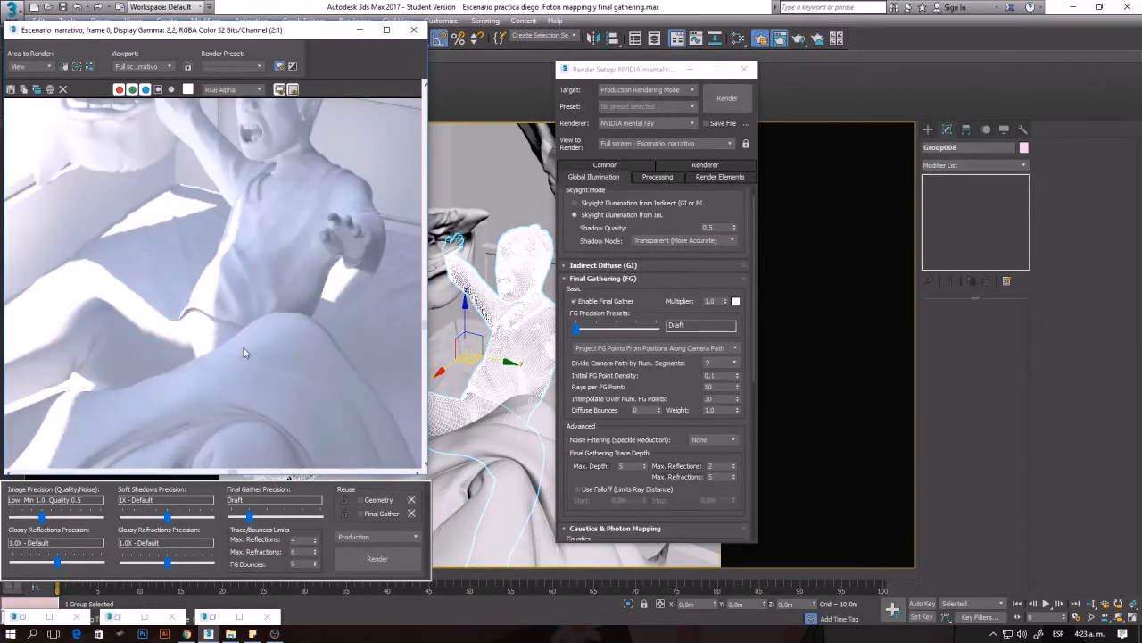
{"action": "scroll", "coordinate": [249, 348], "scroll_direction": "down", "scroll_amount": 3}
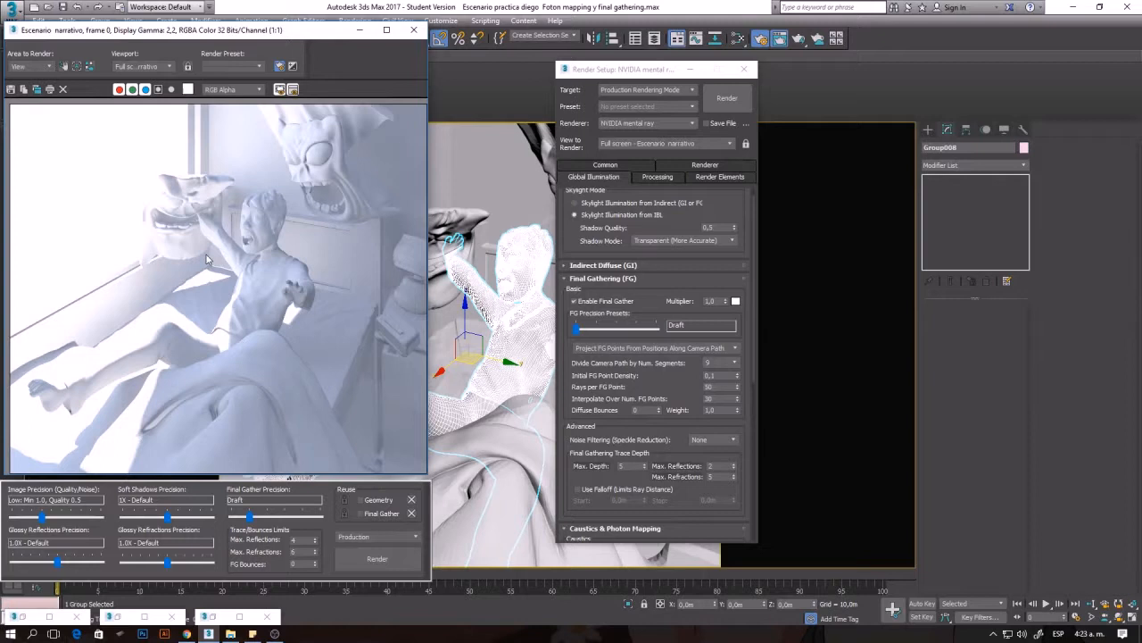
Inspect the character's torso and the blanket folds at 2:1 in the Final Gather render, then return to full view
{"action": "scroll", "coordinate": [240, 377], "scroll_direction": "down", "scroll_amount": 2}
{"action": "scroll", "coordinate": [225, 328], "scroll_direction": "up", "scroll_amount": 2}
{"action": "scroll", "coordinate": [247, 367], "scroll_direction": "up", "scroll_amount": 2}
{"action": "scroll", "coordinate": [247, 371], "scroll_direction": "down", "scroll_amount": 2}
{"action": "scroll", "coordinate": [247, 371], "scroll_direction": "up", "scroll_amount": 2}
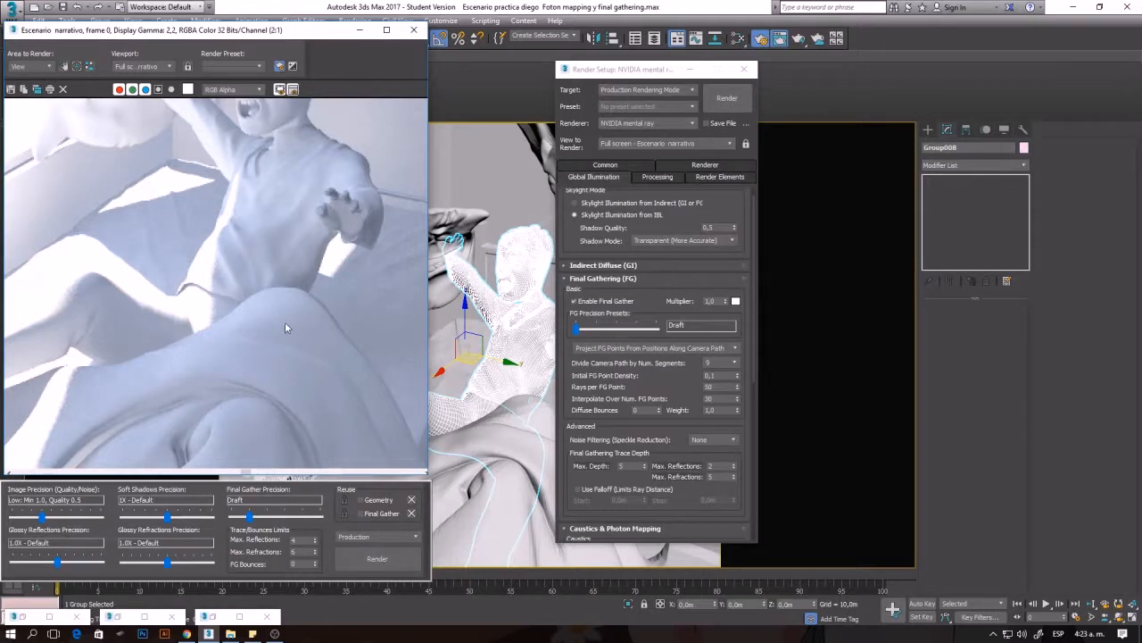
{"action": "scroll", "coordinate": [253, 348], "scroll_direction": "down", "scroll_amount": 2}
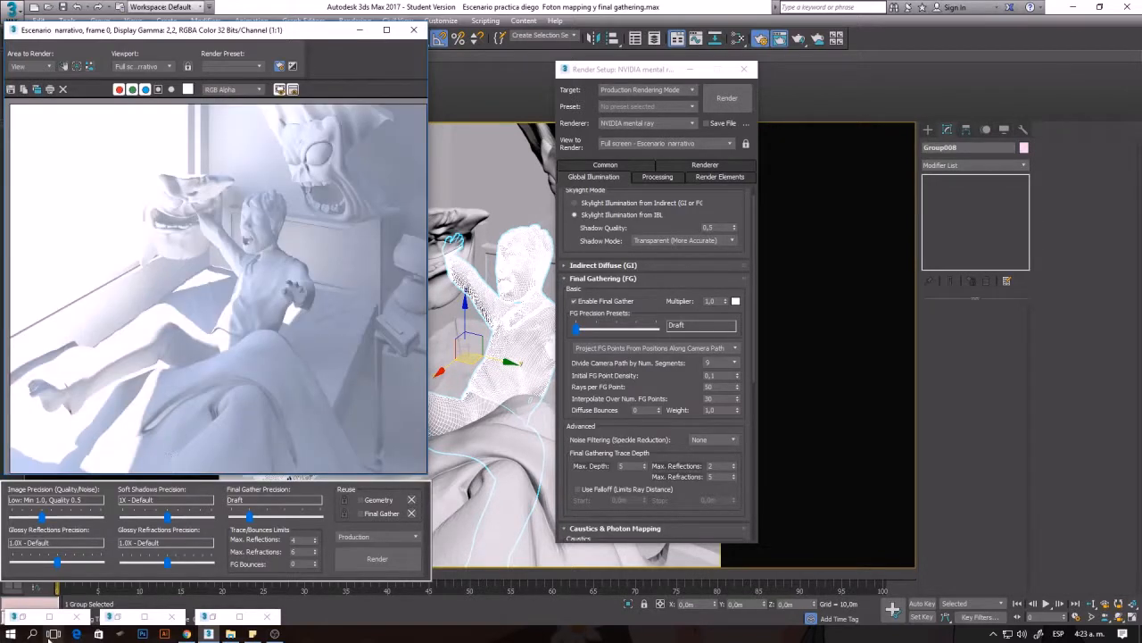
Restore two of the minimized photon-mapping clones as floating windows and arrange them side by side with the Final Gather render, the darker clone in the middle
{"action": "left_click", "coordinate": [145, 616]}
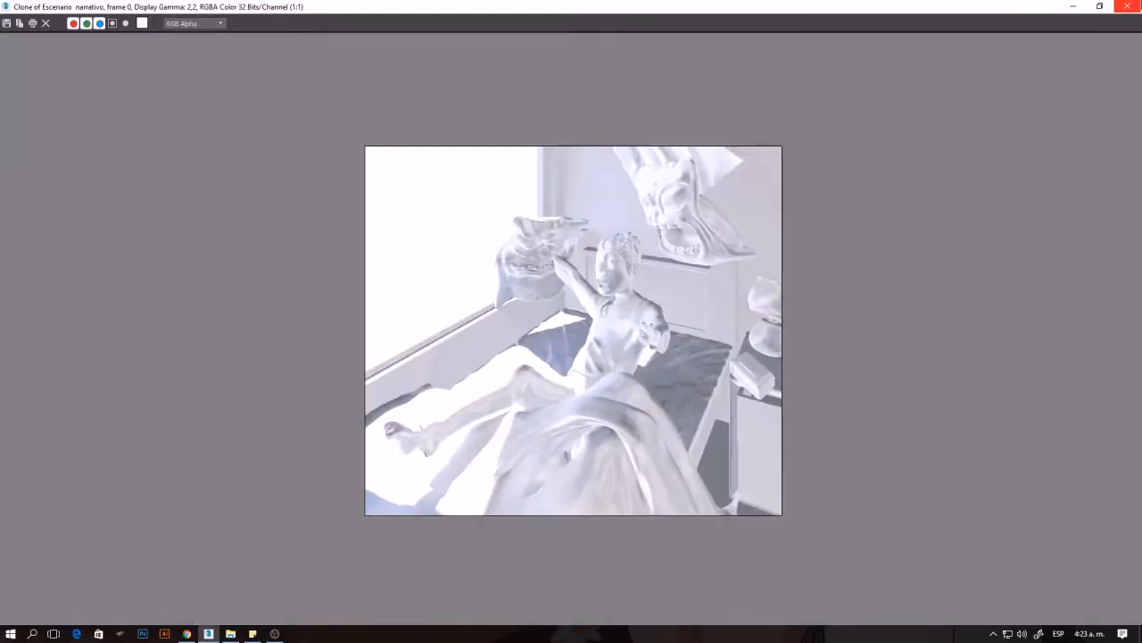
{"action": "left_click", "coordinate": [1102, 8]}
{"action": "mouse_move", "coordinate": [562, 85]}
{"action": "left_mouse_down"}
{"action": "mouse_move", "coordinate": [580, 79]}
{"action": "mouse_move", "coordinate": [597, 119]}
{"action": "left_mouse_up"}
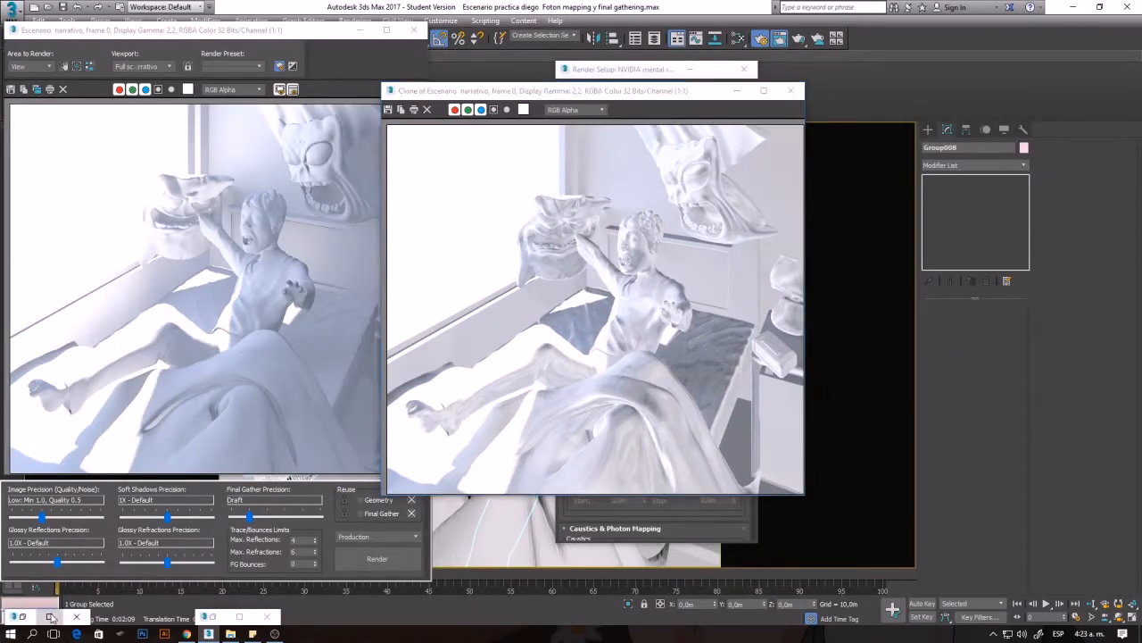
{"action": "left_click", "coordinate": [763, 91]}
{"action": "left_click", "coordinate": [1099, 7]}
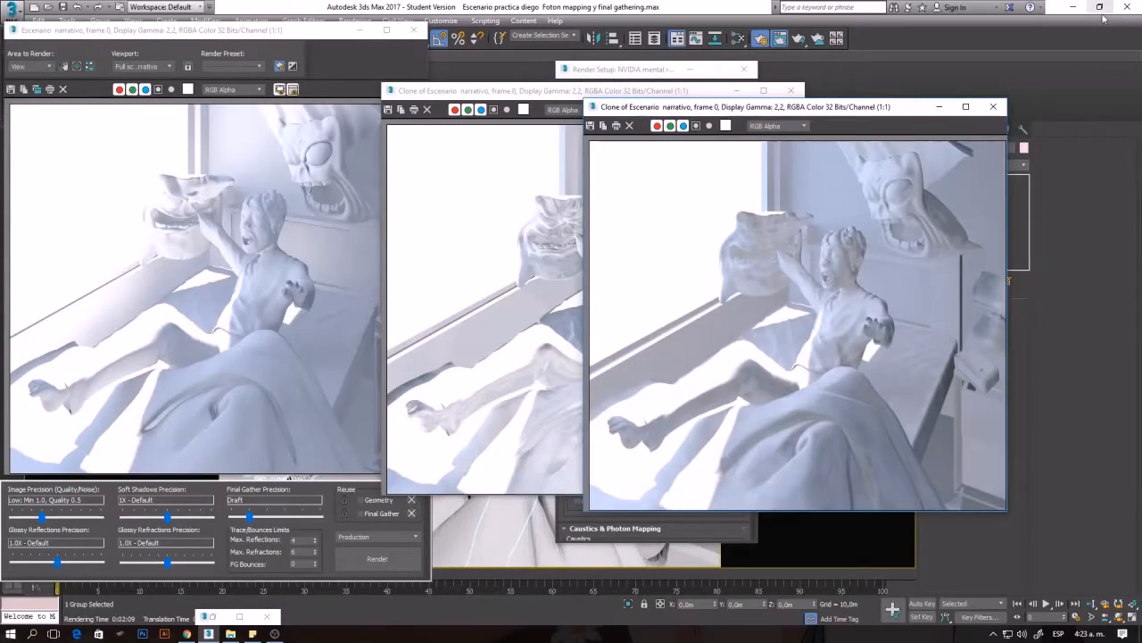
{"action": "left_click_drag", "start_coordinate": [794, 101], "coordinate": [464, 159]}
{"action": "left_click_drag", "start_coordinate": [500, 91], "coordinate": [898, 89]}
{"action": "left_click_drag", "start_coordinate": [539, 161], "coordinate": [678, 85]}
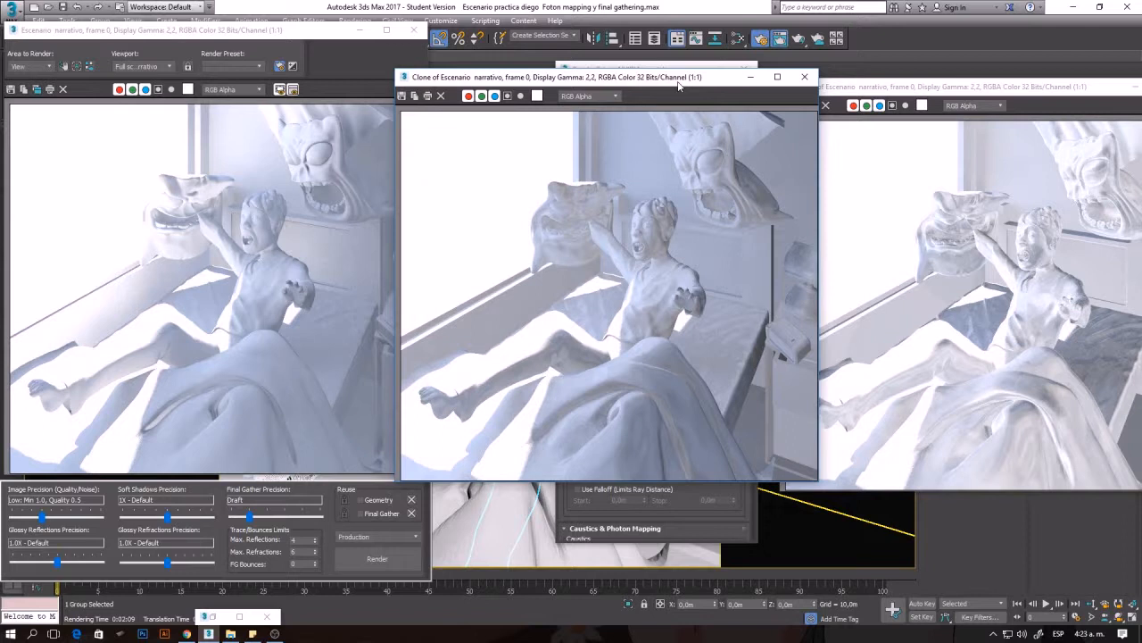
Examine the character's legs and the blanket folds at close range in the Final Gather render
{"action": "left_click", "coordinate": [280, 396]}
{"action": "scroll", "coordinate": [282, 395], "scroll_direction": "up", "scroll_amount": 4}
{"action": "scroll", "coordinate": [285, 314], "scroll_direction": "down", "scroll_amount": 1}
{"action": "scroll", "coordinate": [241, 325], "scroll_direction": "up", "scroll_amount": 1}
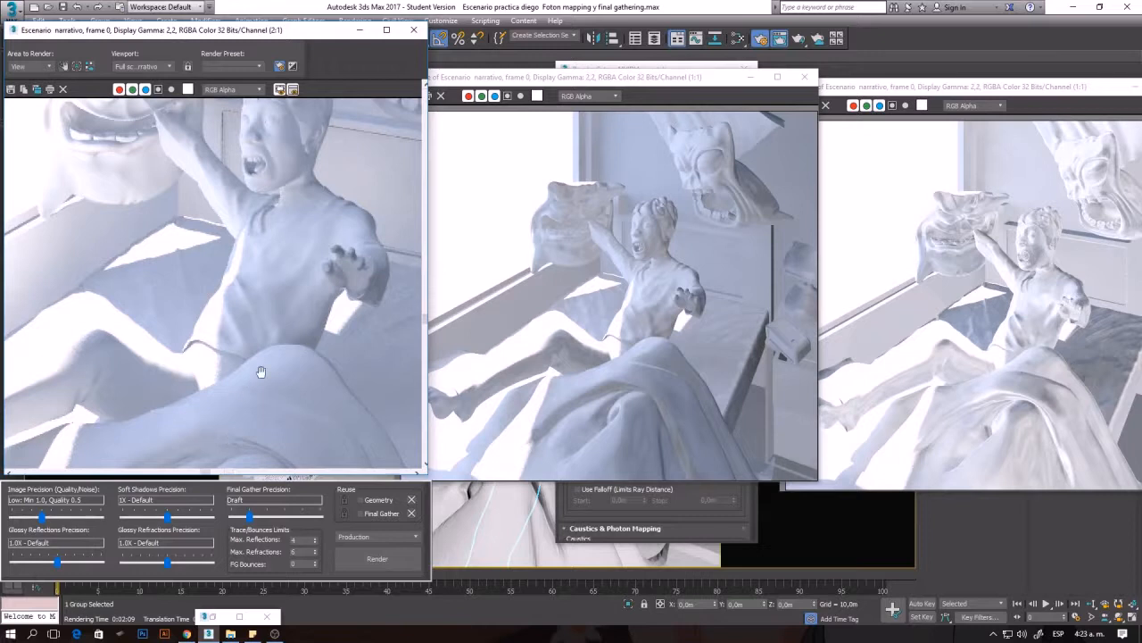
{"action": "left_click_drag", "start_coordinate": [268, 378], "coordinate": [273, 323]}
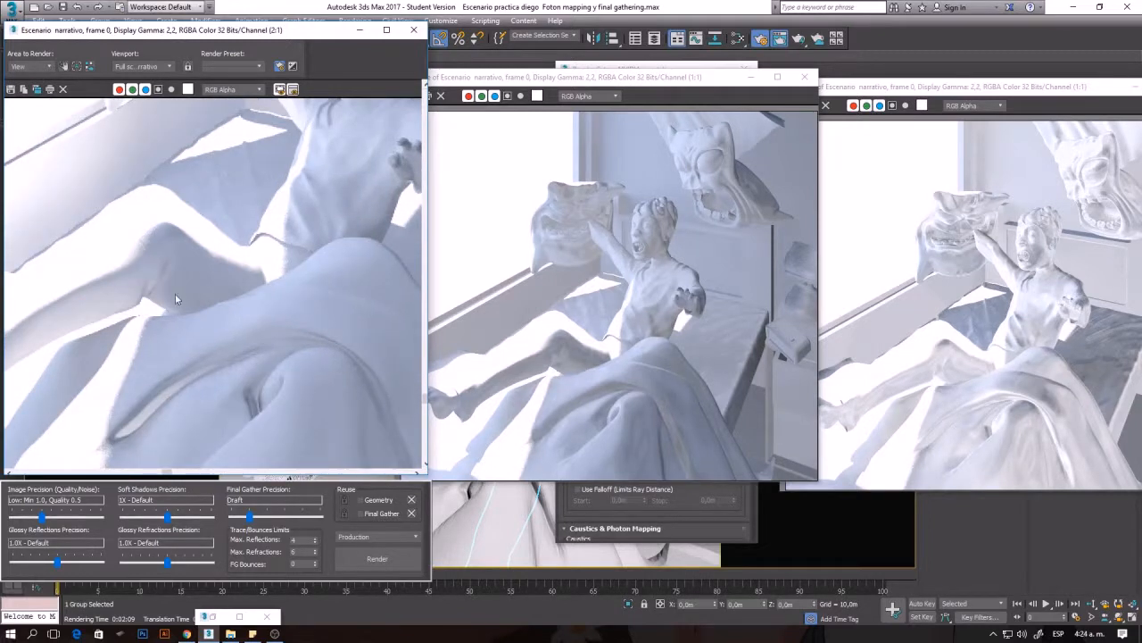
{"action": "middle_click_drag", "start_coordinate": [288, 303], "coordinate": [252, 300]}
{"action": "middle_click_drag", "start_coordinate": [354, 342], "coordinate": [208, 282]}
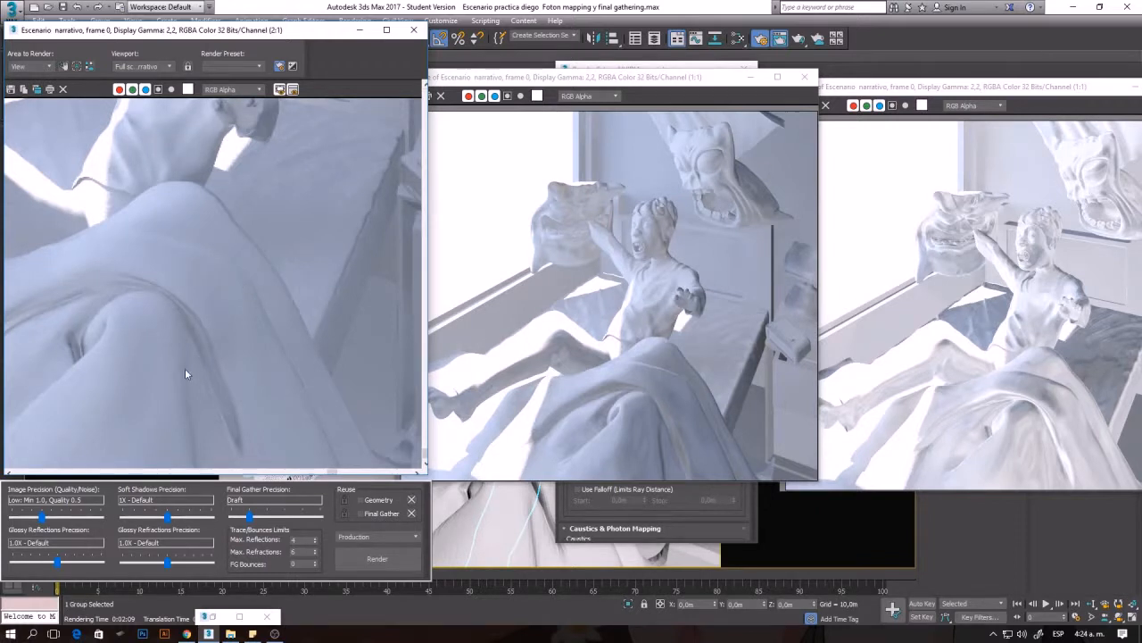
Examine the same blanket folds up close in the darker photon-mapping clone for comparison with the Final Gather render
{"action": "left_click", "coordinate": [704, 399]}
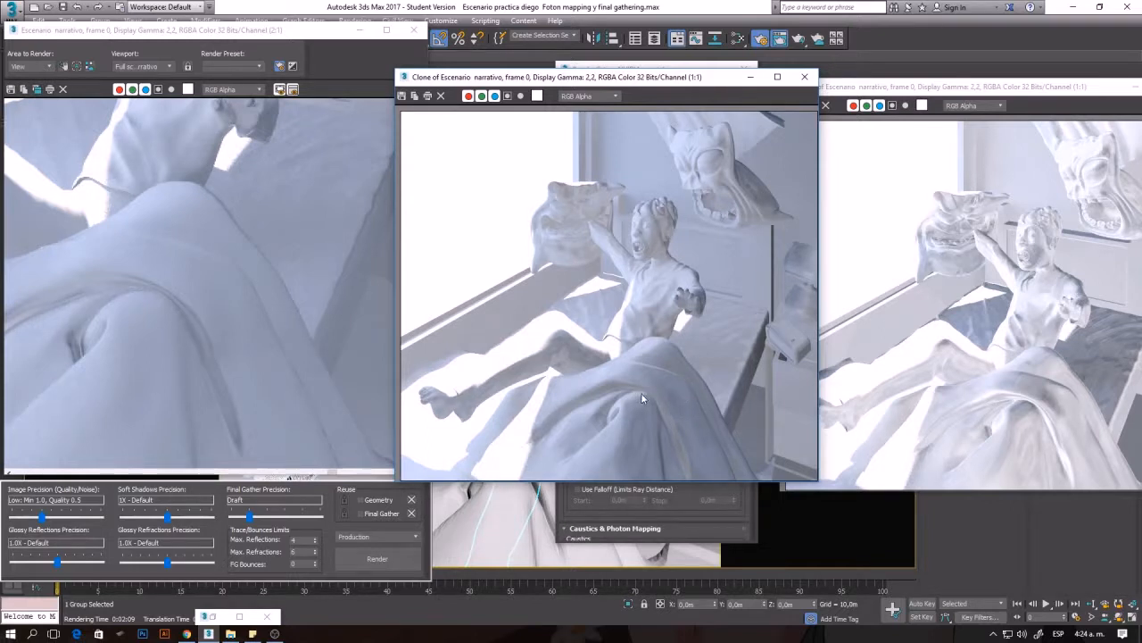
{"action": "scroll", "coordinate": [641, 393], "scroll_direction": "up", "scroll_amount": 2}
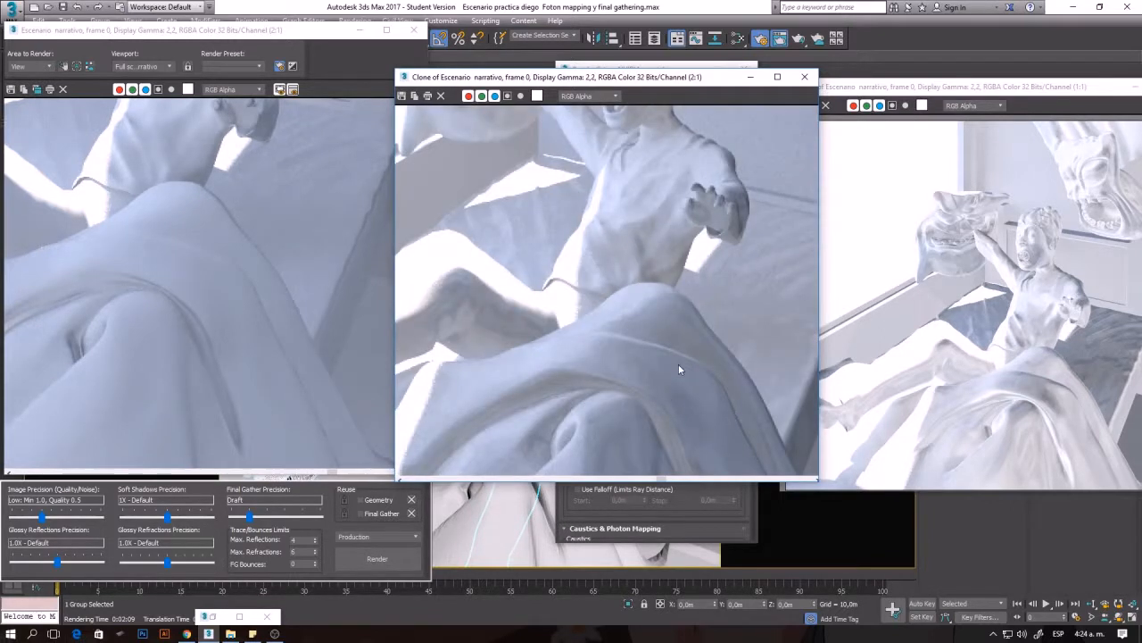
{"action": "scroll", "coordinate": [680, 368], "scroll_direction": "down", "scroll_amount": 1}
{"action": "scroll", "coordinate": [678, 454], "scroll_direction": "up", "scroll_amount": 2}
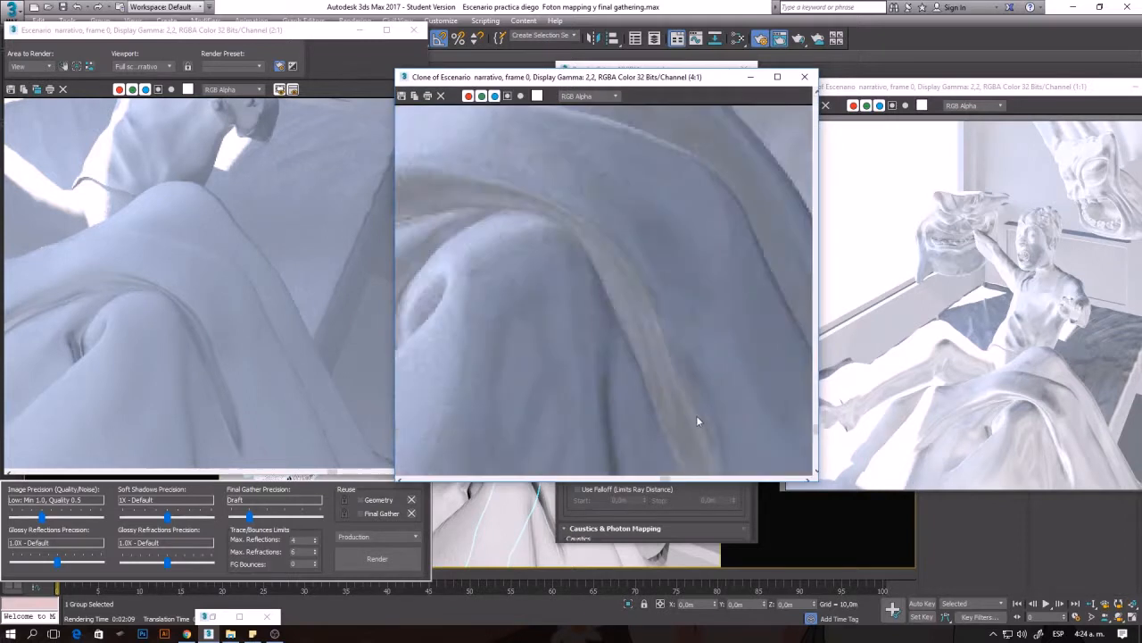
{"action": "scroll", "coordinate": [696, 360], "scroll_direction": "down", "scroll_amount": 1}
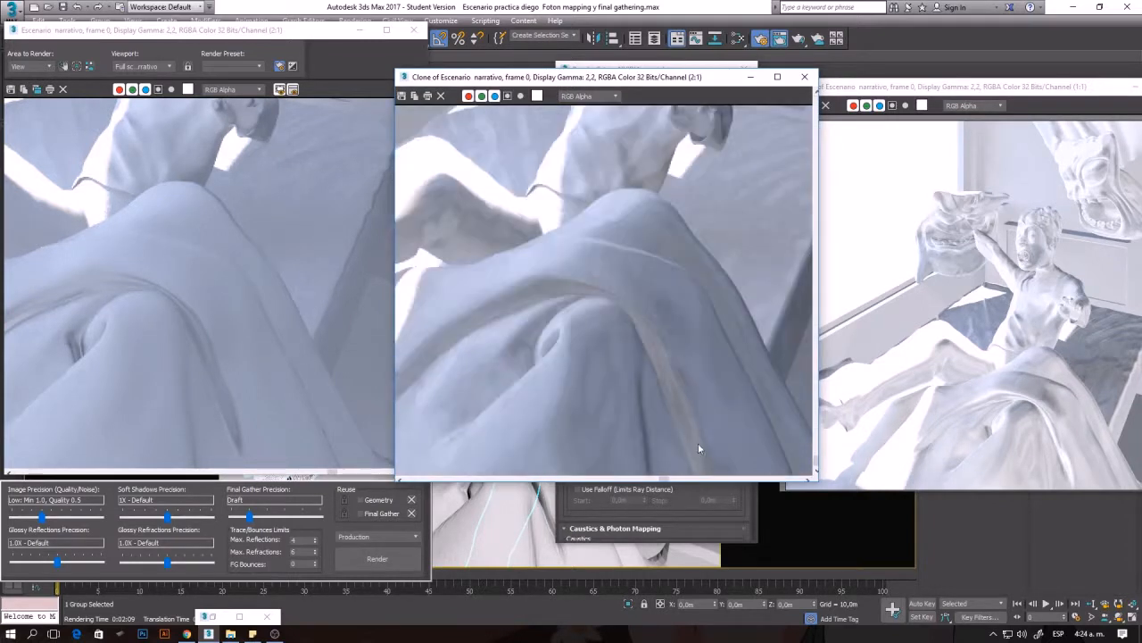
{"action": "scroll", "coordinate": [665, 348], "scroll_direction": "down", "scroll_amount": 1}
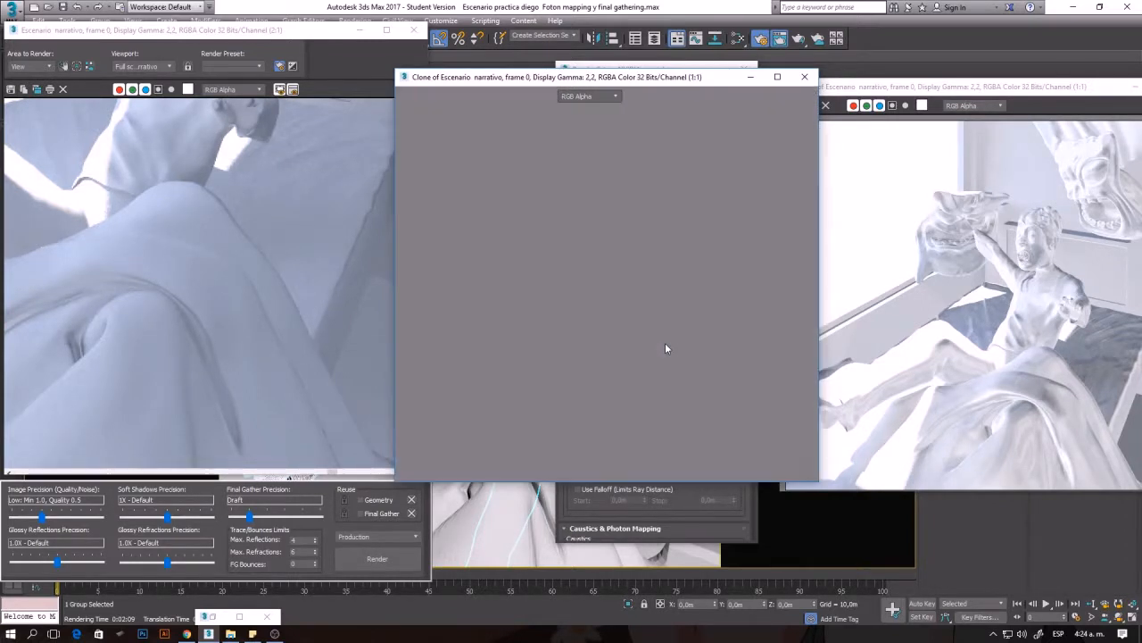
{"action": "scroll", "coordinate": [186, 295], "scroll_direction": "down", "scroll_amount": 1}
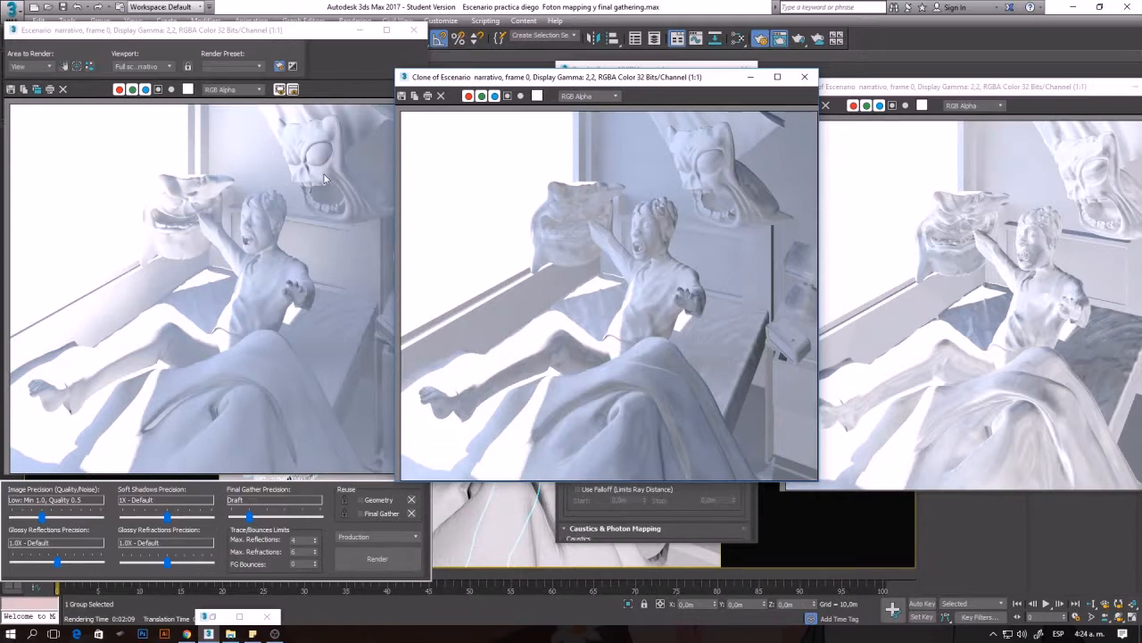
Compare the large monster's face, mouth and the area behind its head up close between the Final Gather render and the darker clone
{"action": "left_click", "coordinate": [354, 166]}
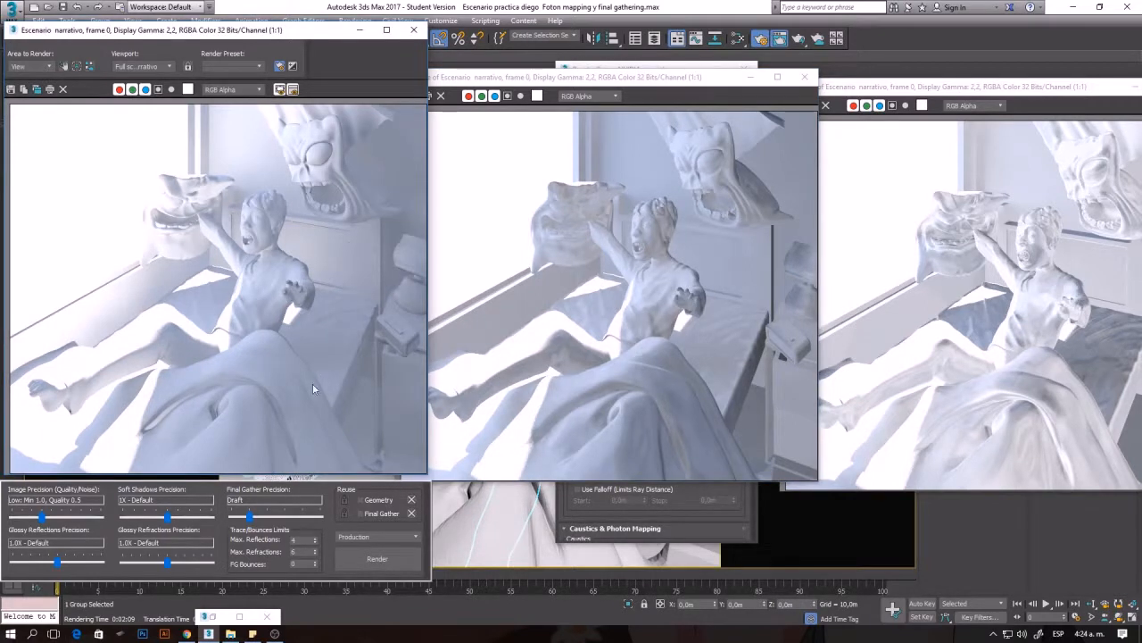
{"action": "scroll", "coordinate": [278, 376], "scroll_direction": "up", "scroll_amount": 2}
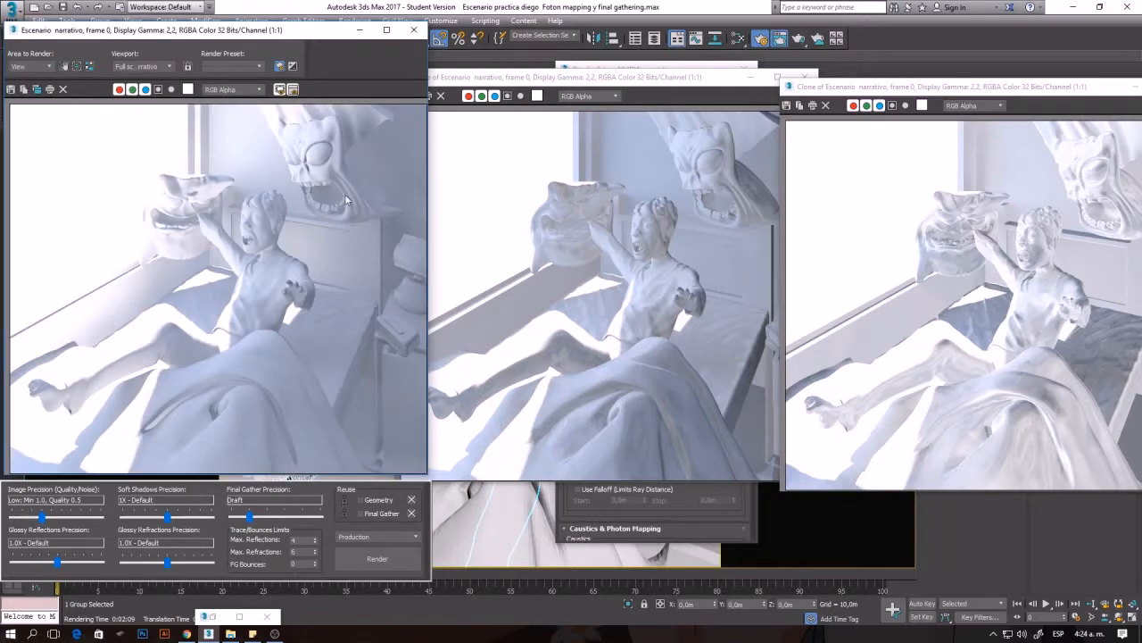
{"action": "scroll", "coordinate": [377, 153], "scroll_direction": "up", "scroll_amount": 2}
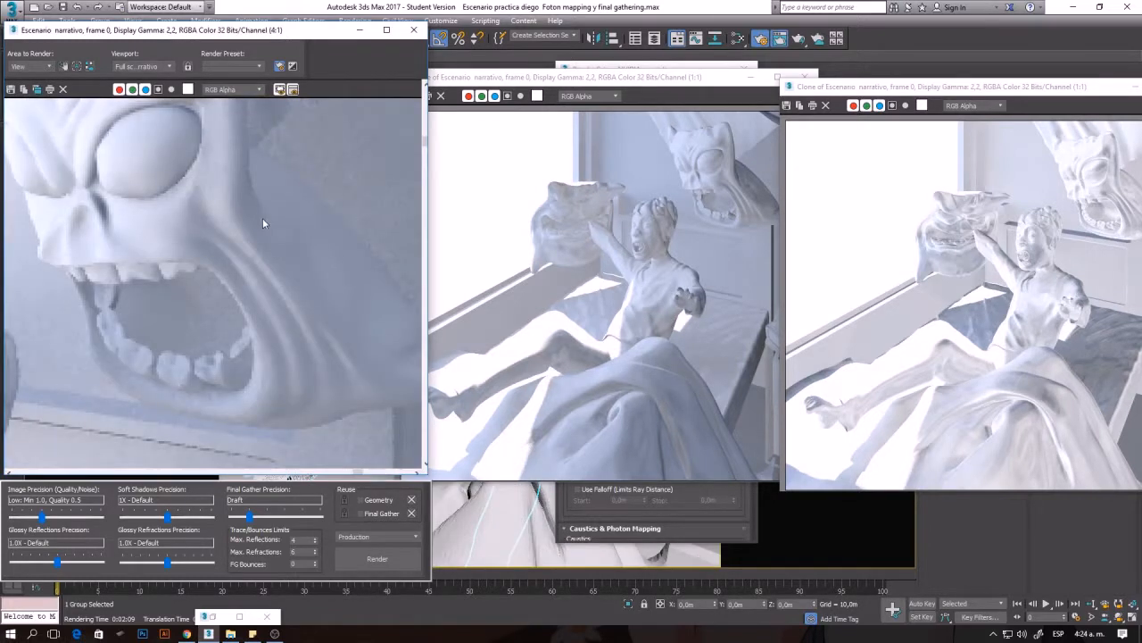
{"action": "scroll", "coordinate": [262, 223], "scroll_direction": "down", "scroll_amount": 1}
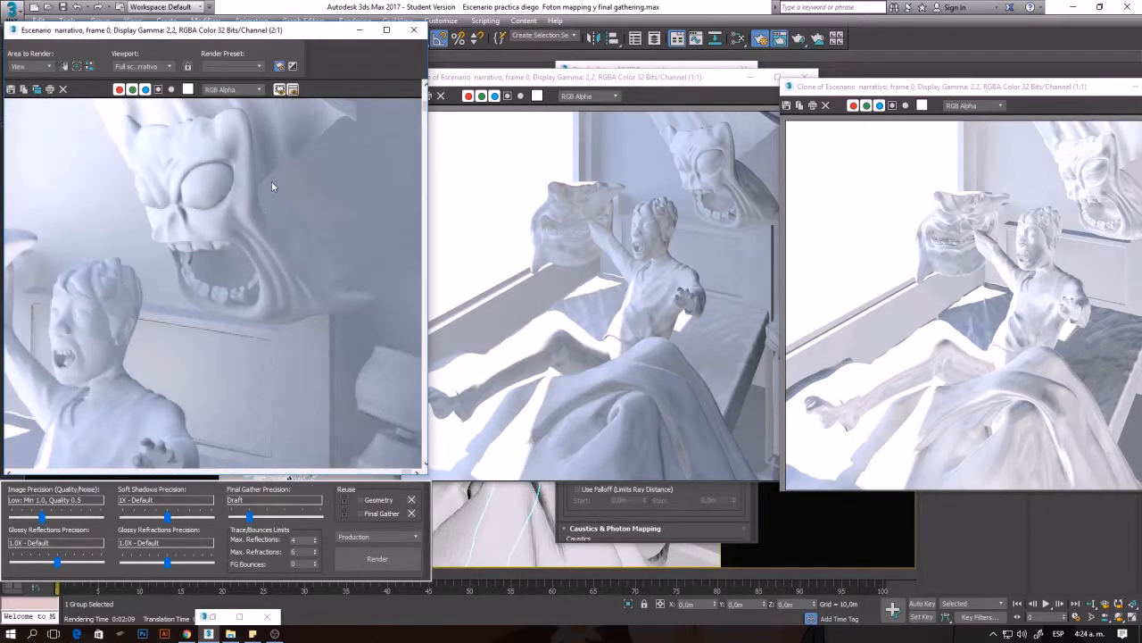
{"action": "left_click", "coordinate": [625, 212]}
{"action": "scroll", "coordinate": [759, 179], "scroll_direction": "up", "scroll_amount": 2}
{"action": "scroll", "coordinate": [768, 179], "scroll_direction": "up", "scroll_amount": 1}
{"action": "scroll", "coordinate": [770, 183], "scroll_direction": "down", "scroll_amount": 1}
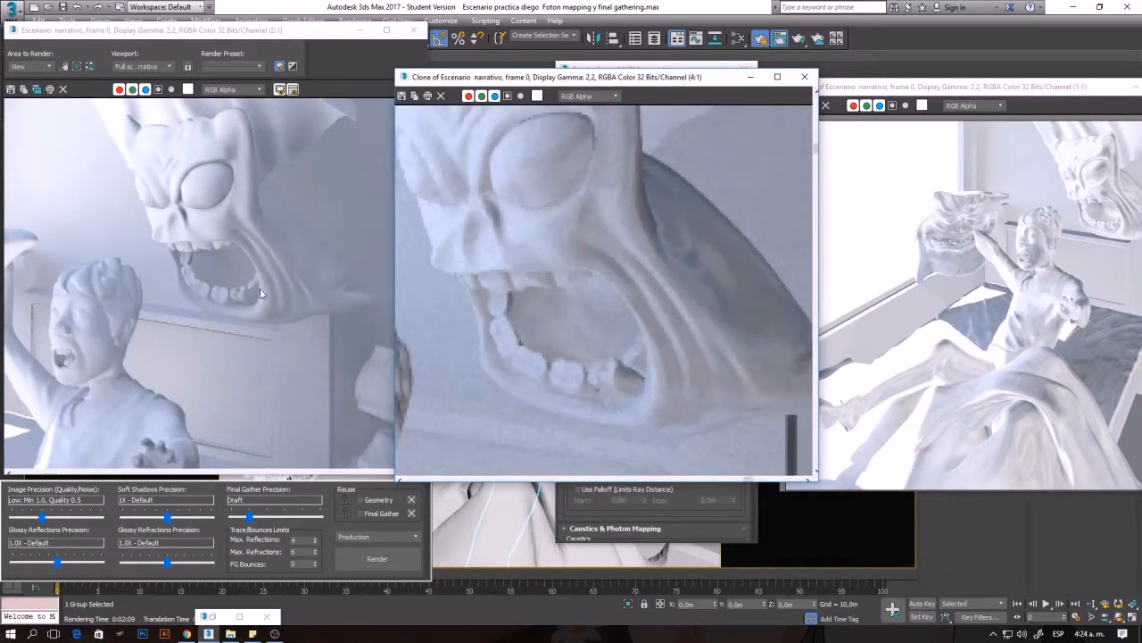
{"action": "scroll", "coordinate": [298, 243], "scroll_direction": "up", "scroll_amount": 1}
{"action": "scroll", "coordinate": [299, 242], "scroll_direction": "up", "scroll_amount": 1}
{"action": "scroll", "coordinate": [294, 243], "scroll_direction": "down", "scroll_amount": 1}
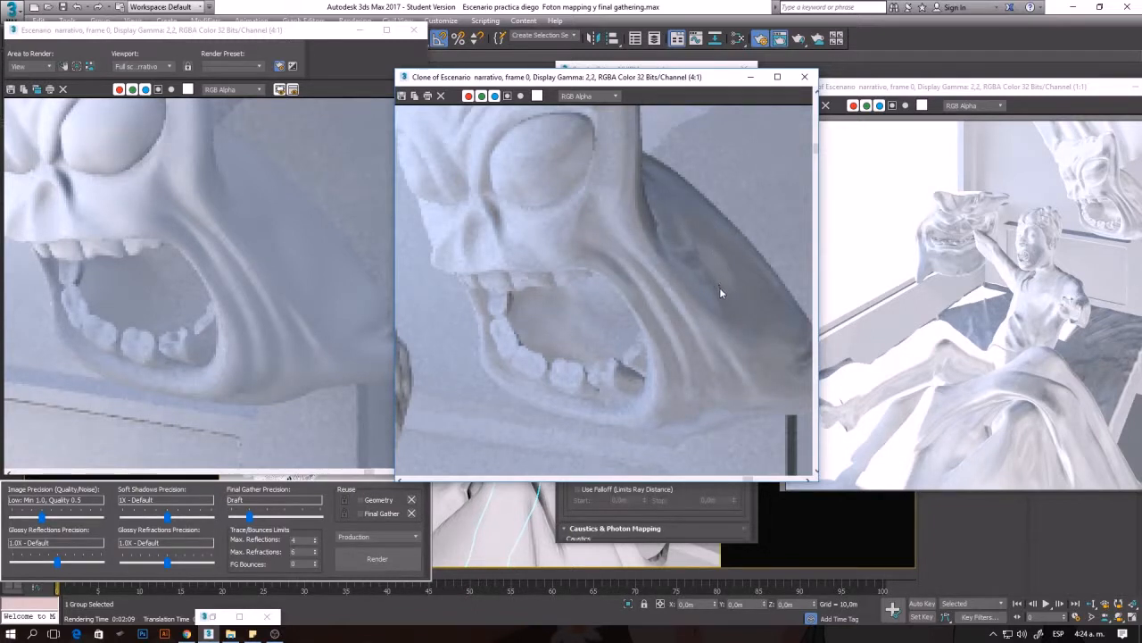
{"action": "scroll", "coordinate": [730, 317], "scroll_direction": "down", "scroll_amount": 2}
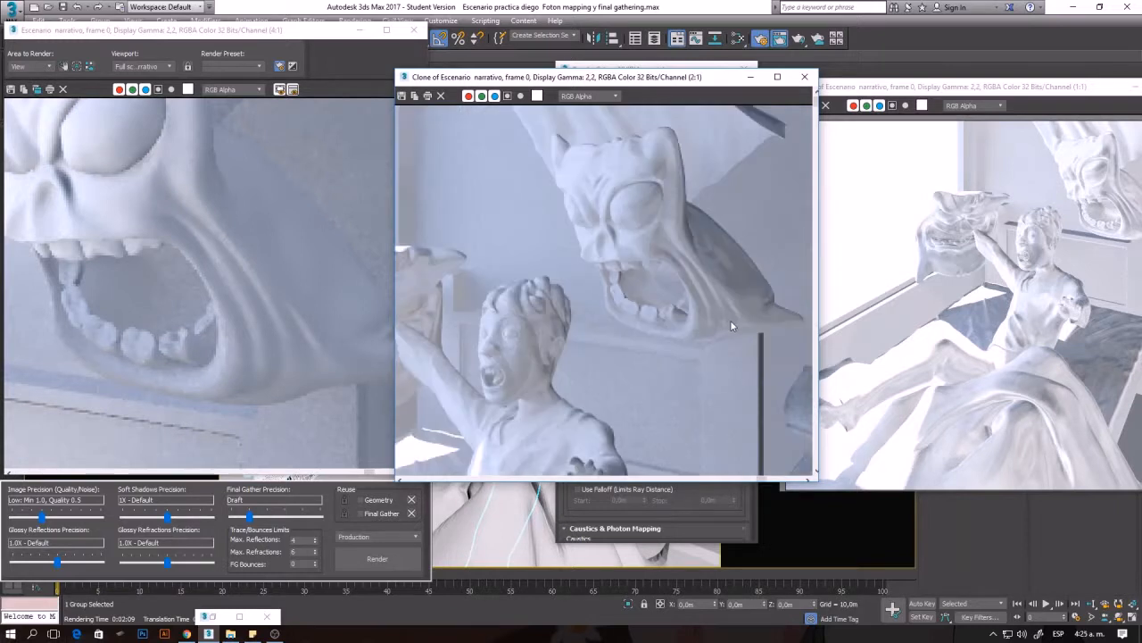
{"action": "left_click", "coordinate": [210, 341]}
{"action": "scroll", "coordinate": [214, 344], "scroll_direction": "down", "scroll_amount": 3}
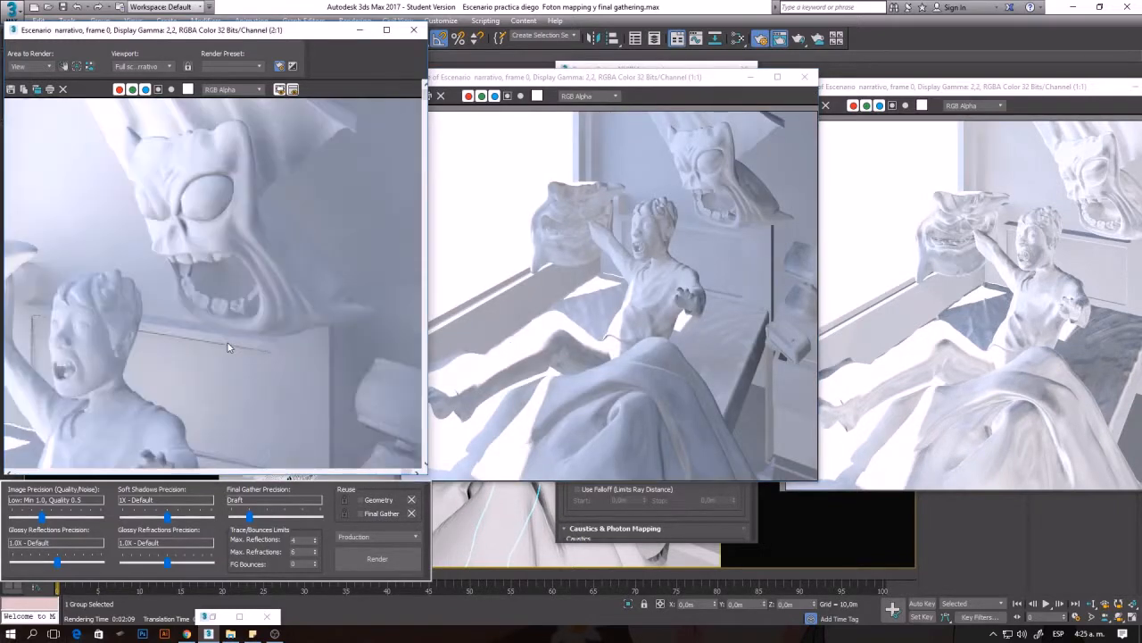
{"action": "scroll", "coordinate": [185, 337], "scroll_direction": "up", "scroll_amount": 1}
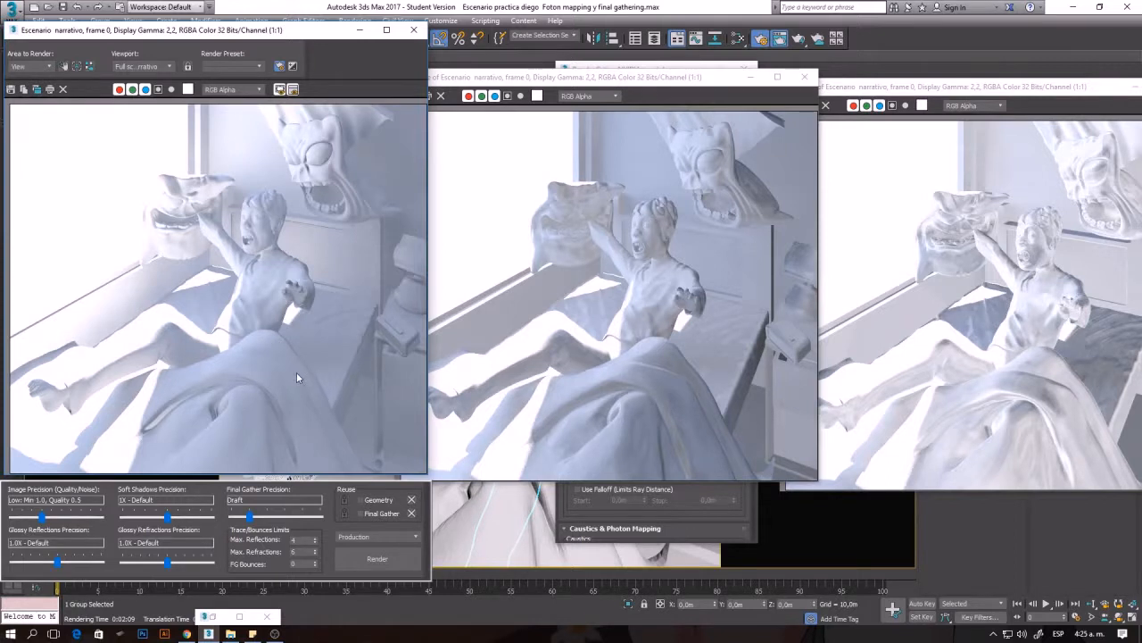
Review the Final Gathering and Caustics & Photon Mapping settings in Render Setup
{"action": "left_click", "coordinate": [576, 513]}
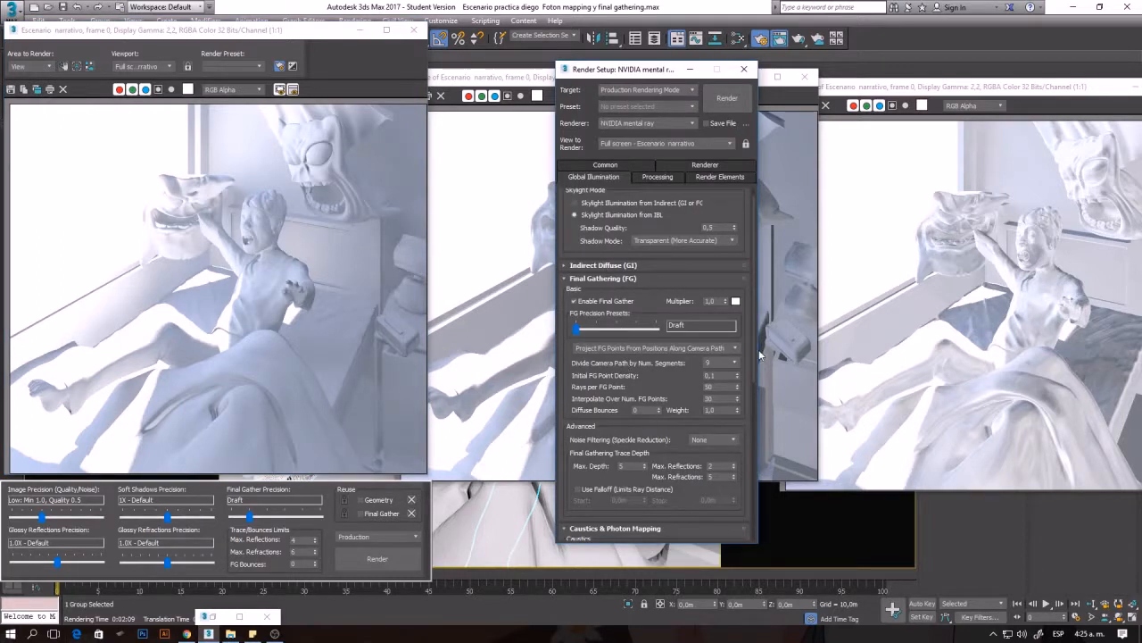
{"action": "mouse_move", "coordinate": [757, 359]}
{"action": "left_mouse_down"}
{"action": "mouse_move", "coordinate": [754, 491]}
{"action": "mouse_move", "coordinate": [755, 425]}
{"action": "left_mouse_up"}
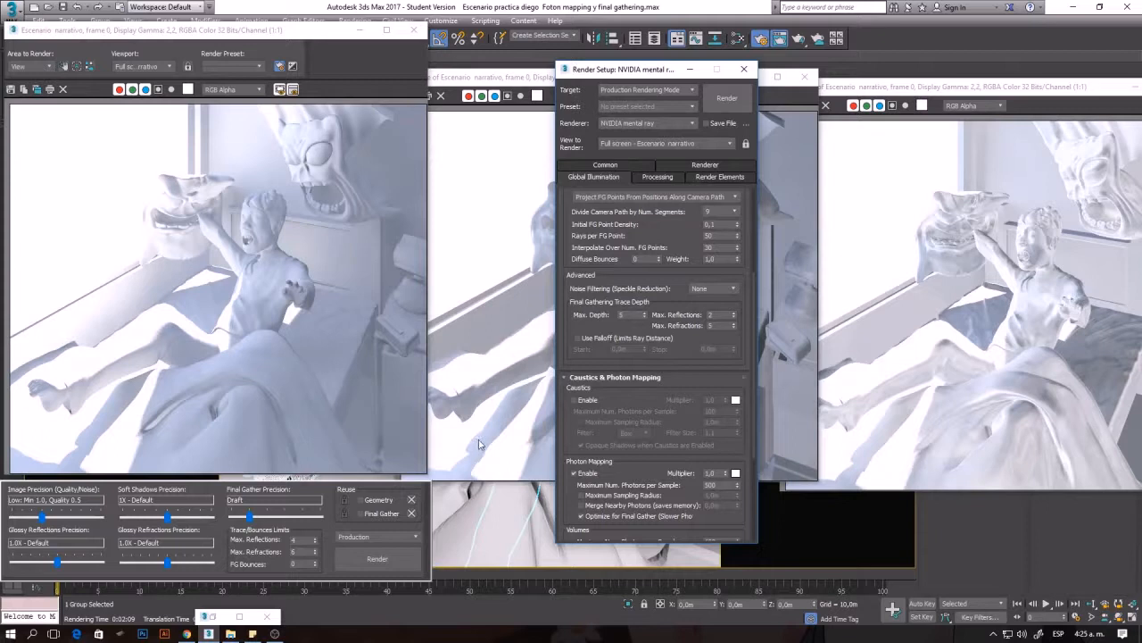
Enable Ambient Occlusion in the special effects of the Arch & Design material Material #25
{"action": "left_click", "coordinate": [501, 503]}
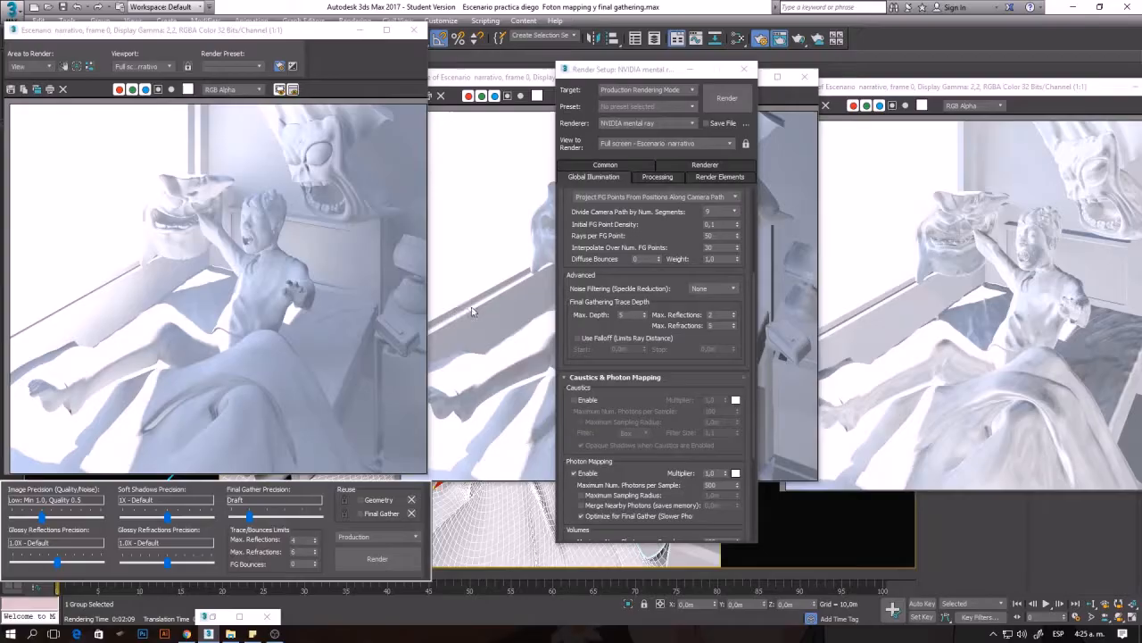
{"action": "key", "text": "m"}
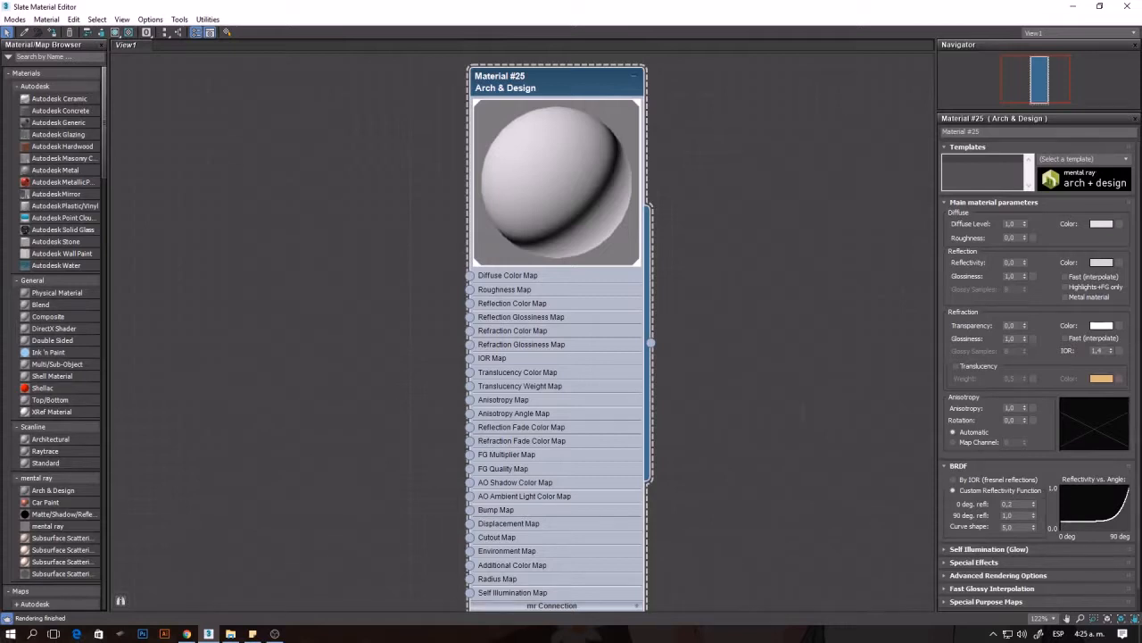
{"action": "scroll", "coordinate": [1137, 348], "scroll_direction": "down", "scroll_amount": 1}
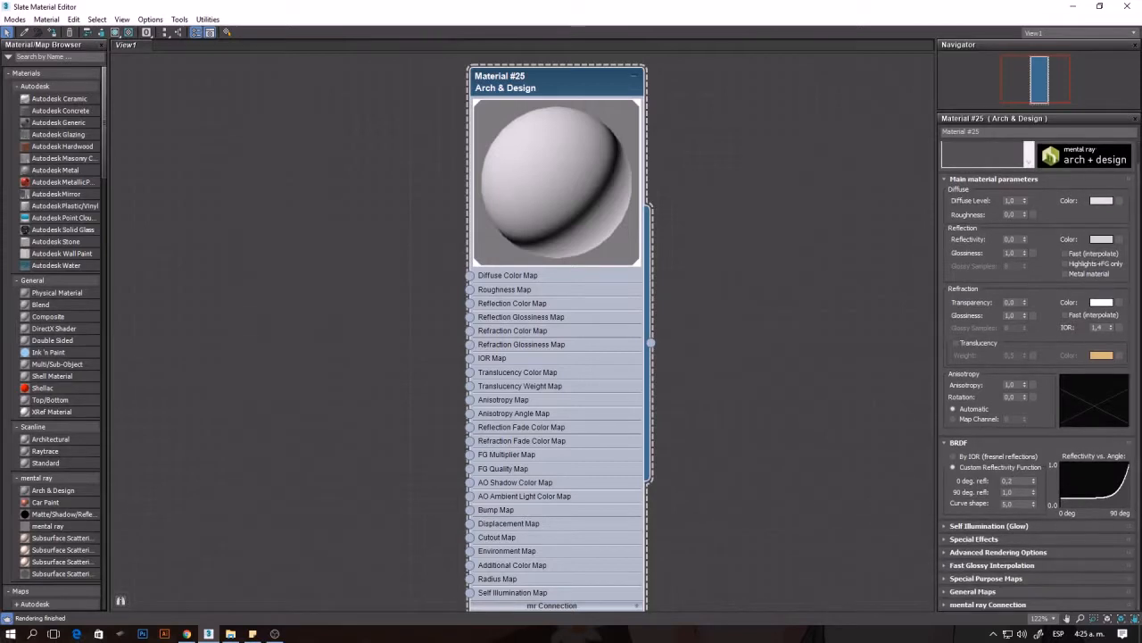
{"action": "left_click", "coordinate": [971, 539]}
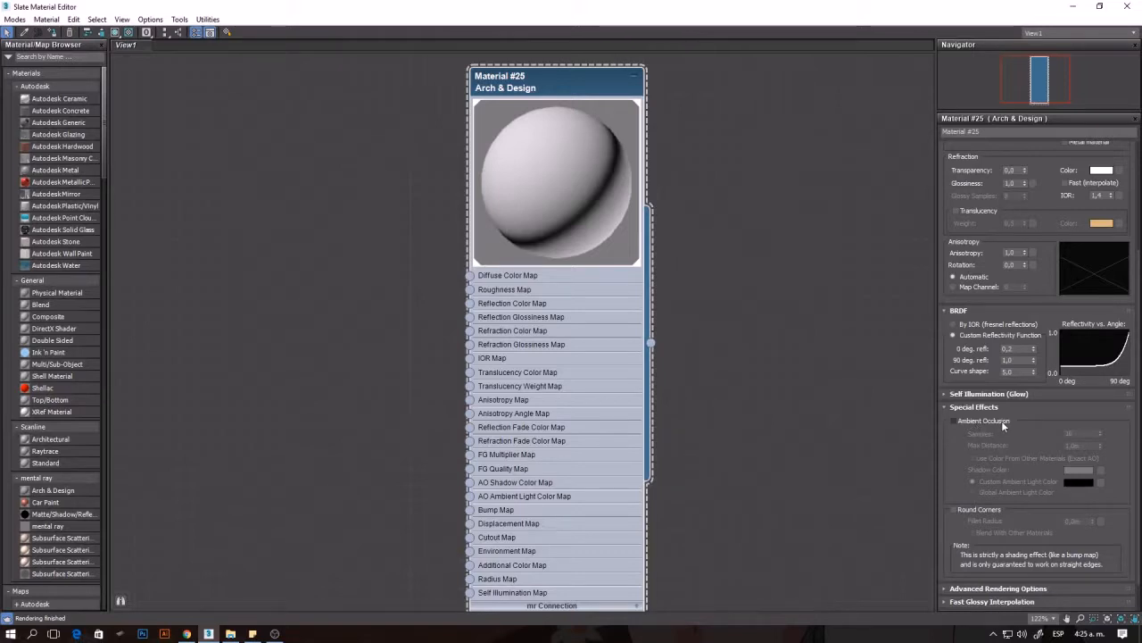
{"action": "left_click", "coordinate": [974, 423]}
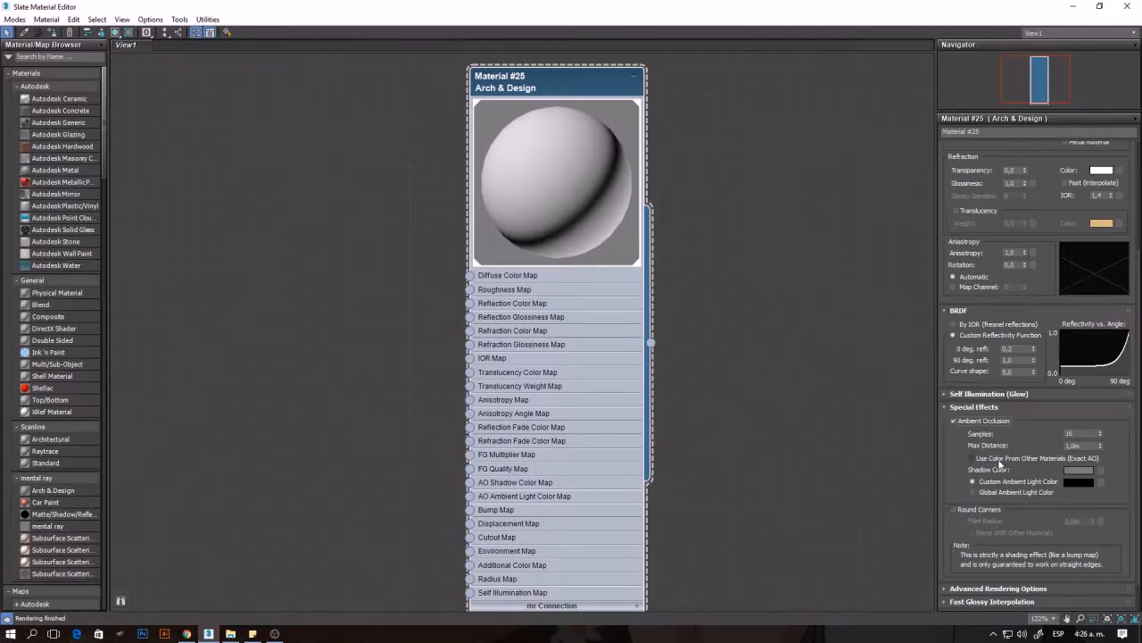
Make the ambient occlusion use color from other materials (Exact AO), set its max distance to 10, and close the material editor
{"action": "mouse_move", "coordinate": [1000, 464]}
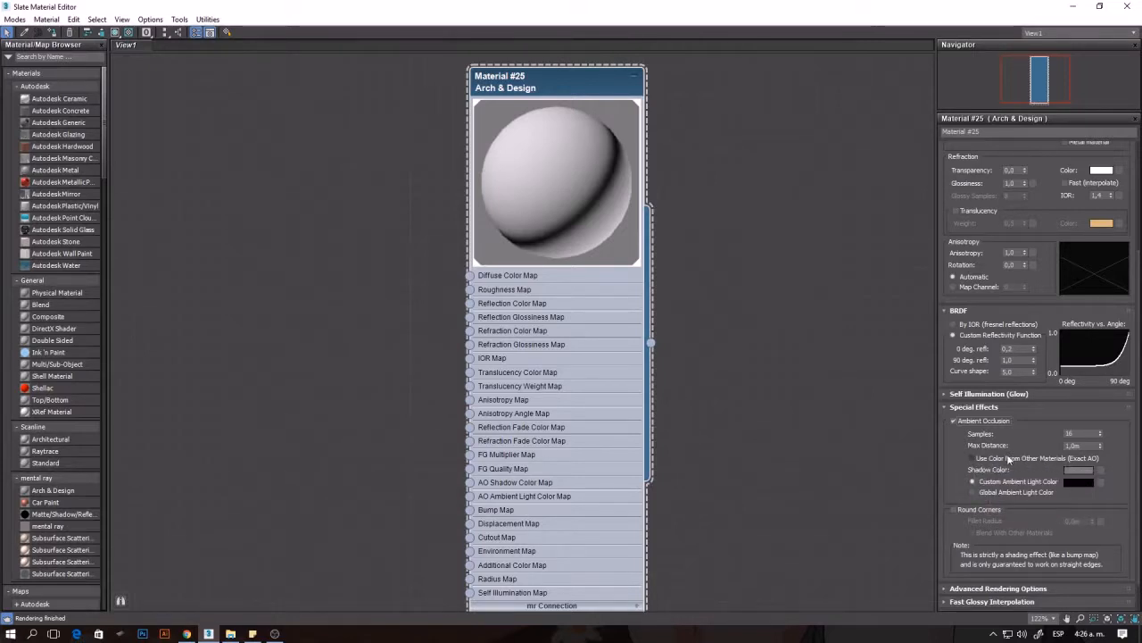
{"action": "left_click", "coordinate": [973, 459]}
{"action": "left_click", "coordinate": [1080, 445]}
{"action": "left_click_drag", "start_coordinate": [1079, 445], "coordinate": [1040, 454]}
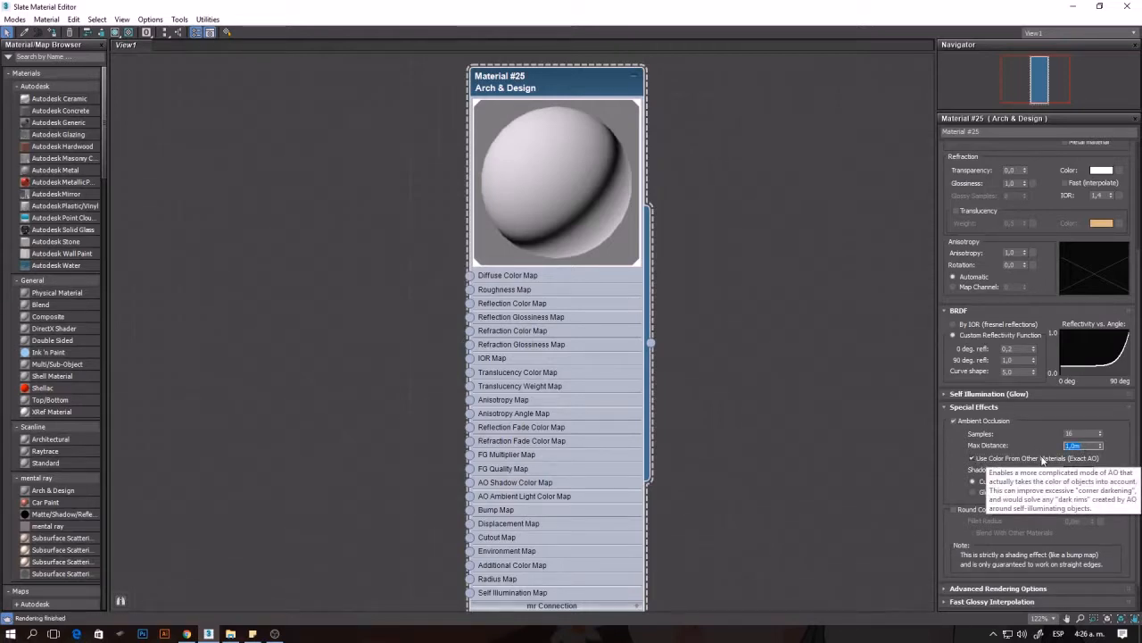
{"action": "type", "text": "10"}
{"action": "left_click", "coordinate": [1131, 8]}
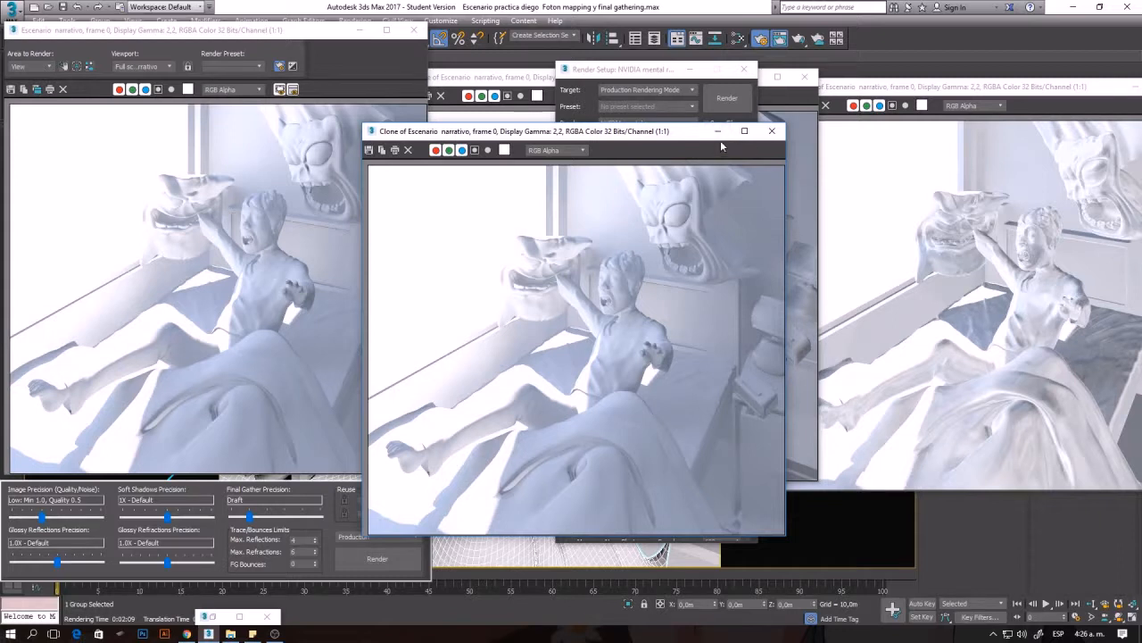
Clone the Final Gather render and minimize the clone
{"action": "left_click", "coordinate": [722, 134]}
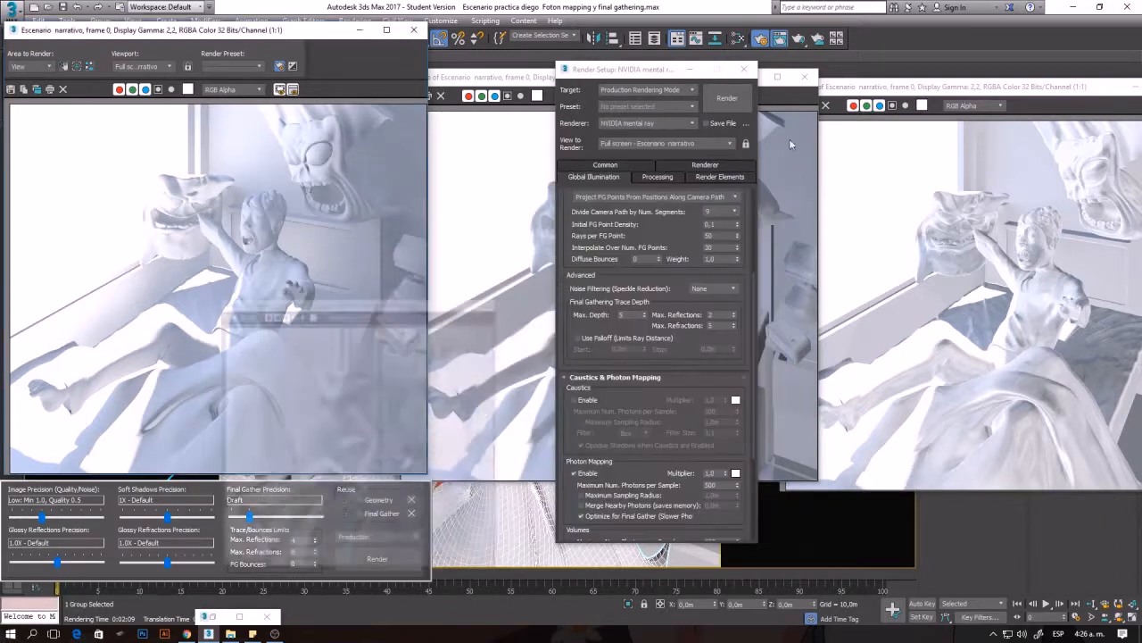
Put away the older cloned render windows and render the Escenario narrativo camera view with ambient occlusion
{"action": "left_click", "coordinate": [934, 83]}
{"action": "left_click_drag", "start_coordinate": [934, 83], "coordinate": [665, 109]}
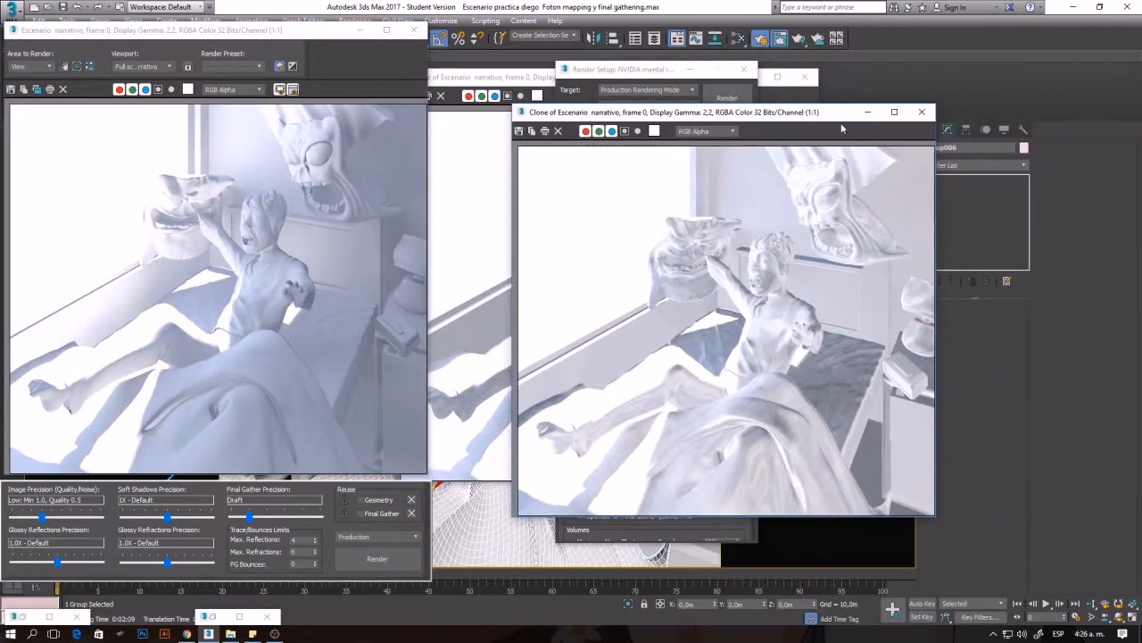
{"action": "left_click", "coordinate": [922, 112]}
{"action": "left_click", "coordinate": [498, 81]}
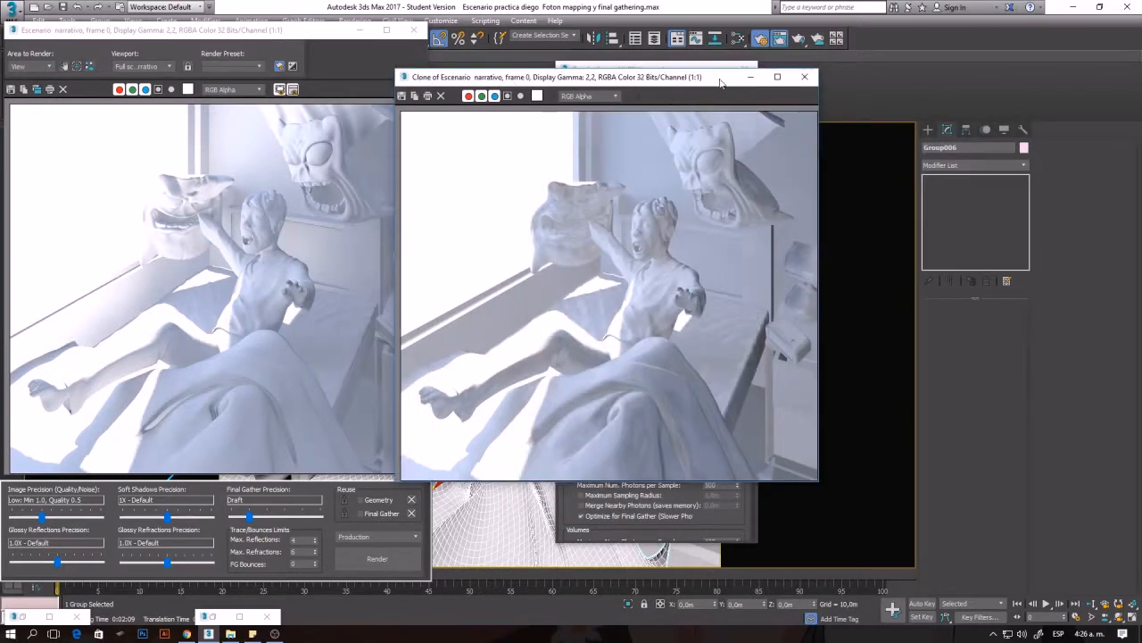
{"action": "left_click", "coordinate": [751, 77]}
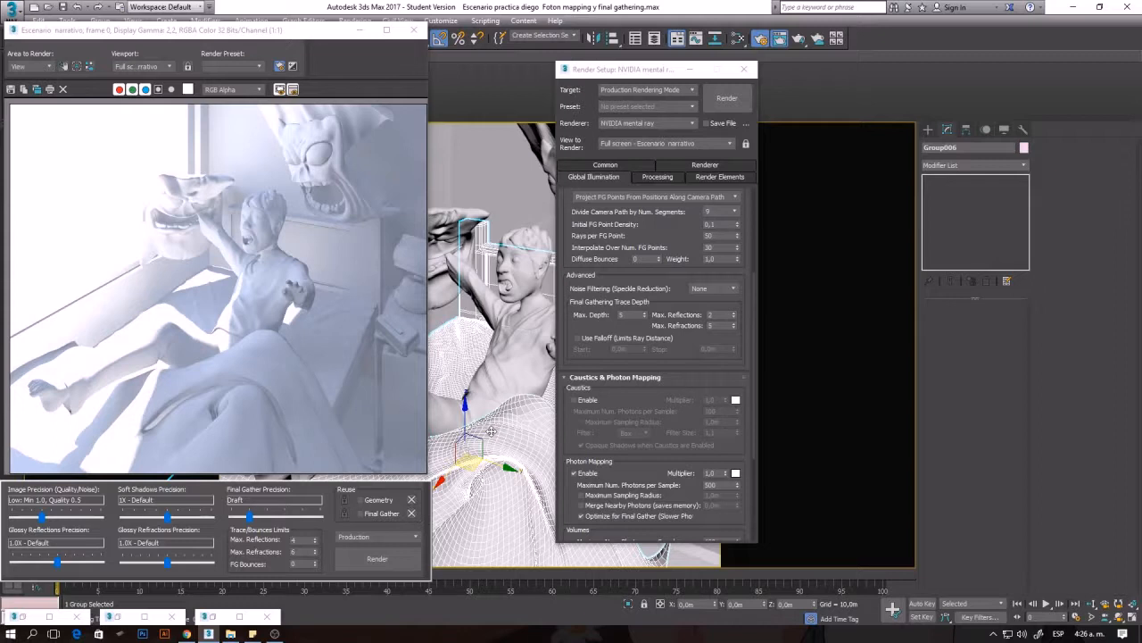
{"action": "left_click", "coordinate": [377, 558]}
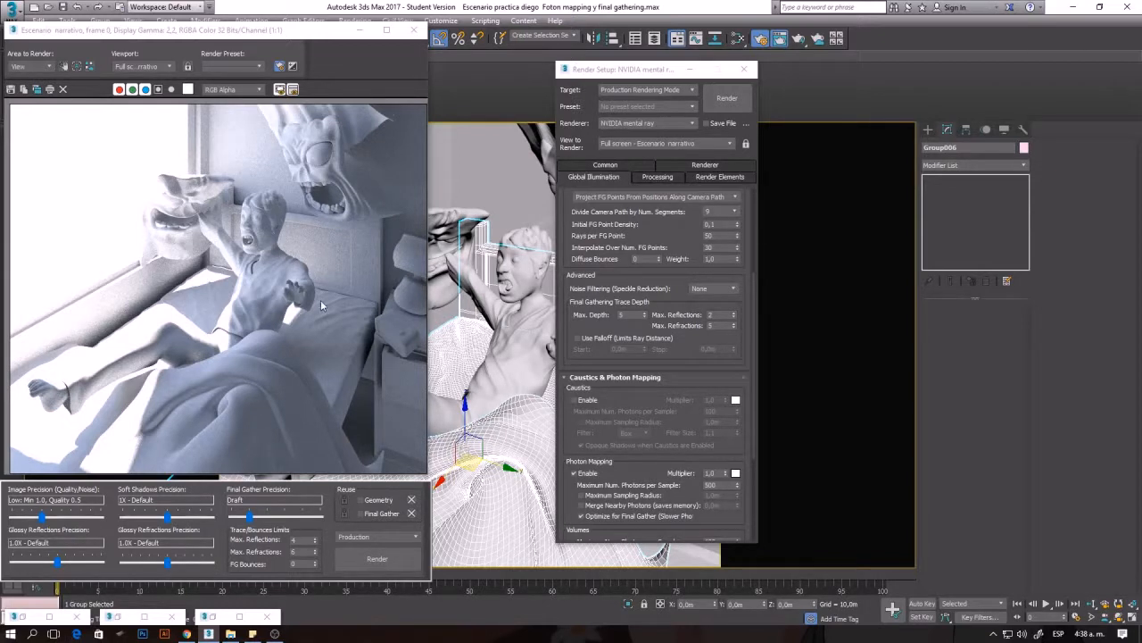
Restore the two minimized render clones and arrange them side by side with the new ambient occlusion render
{"action": "left_click", "coordinate": [49, 616]}
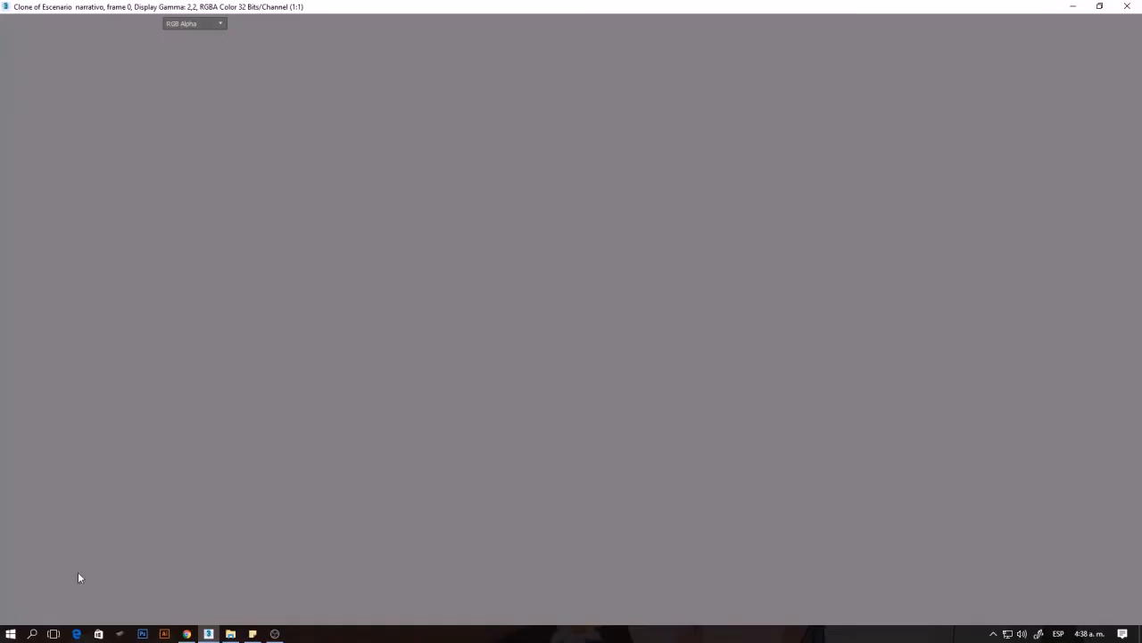
{"action": "left_click_drag", "start_coordinate": [1007, 7], "coordinate": [720, 88]}
{"action": "left_click", "coordinate": [144, 617]}
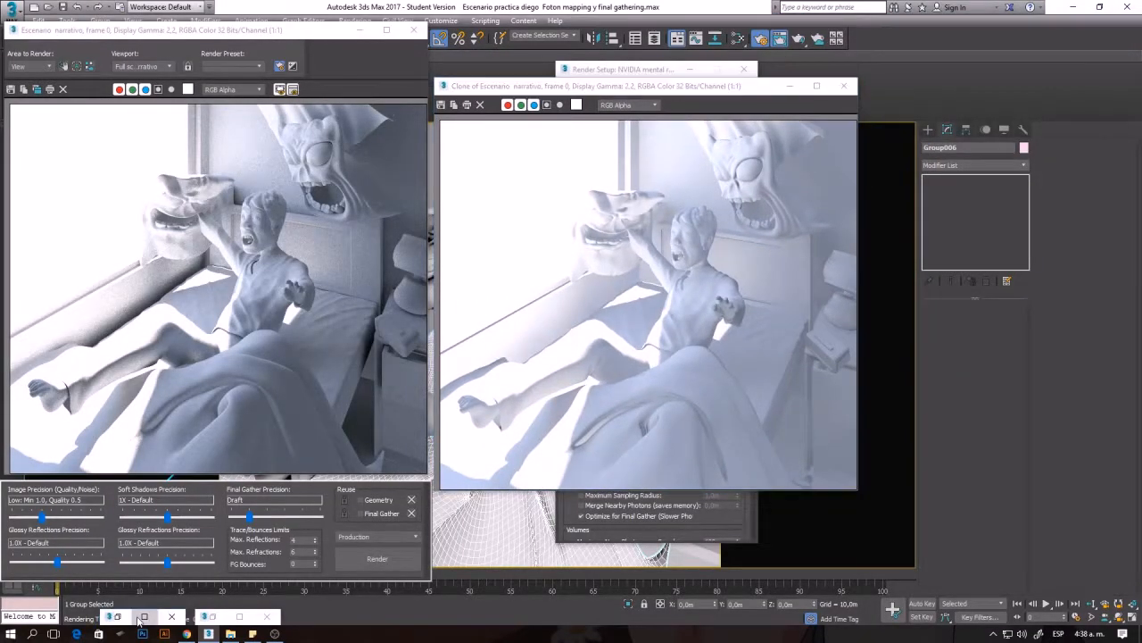
{"action": "left_click", "coordinate": [1099, 6]}
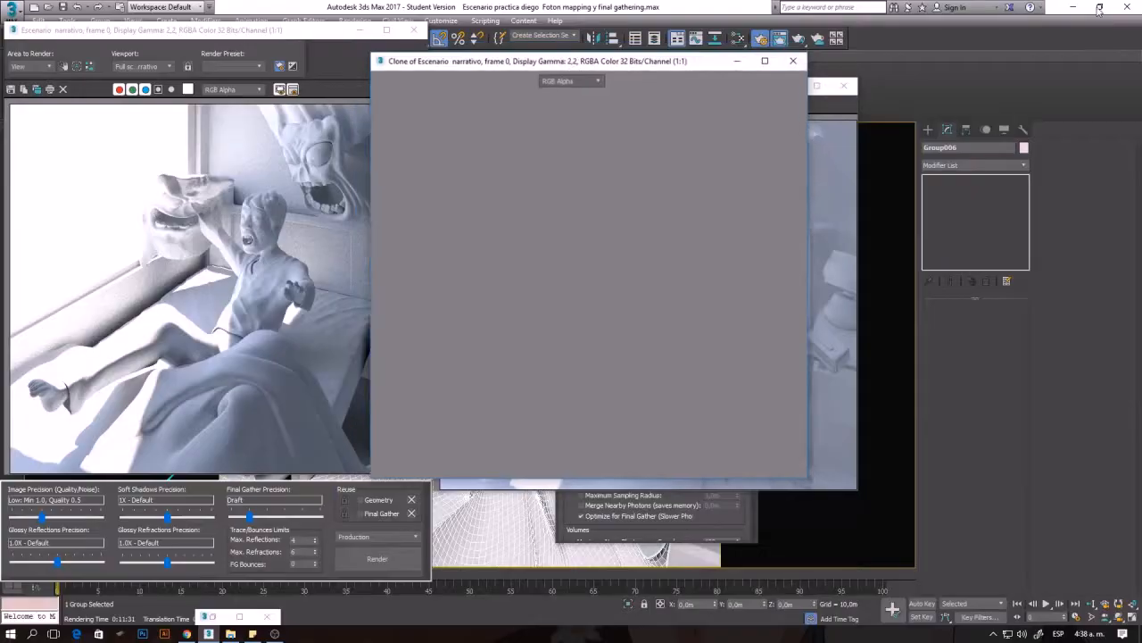
{"action": "mouse_move", "coordinate": [630, 80]}
{"action": "left_mouse_down"}
{"action": "mouse_move", "coordinate": [995, 88]}
{"action": "mouse_move", "coordinate": [984, 93]}
{"action": "left_mouse_up"}
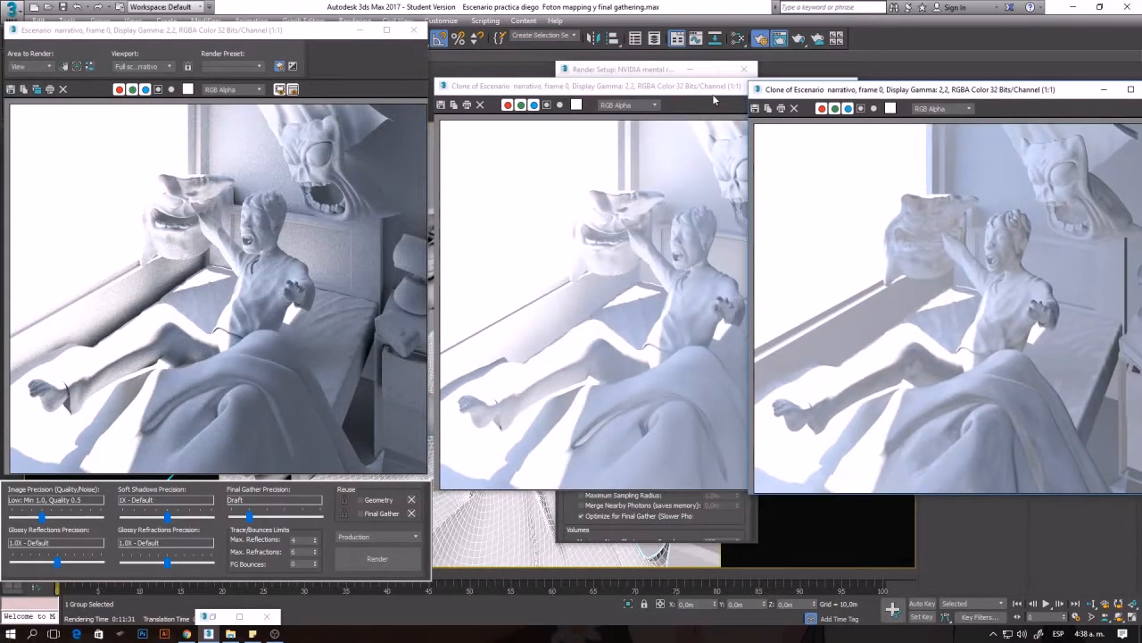
{"action": "left_click", "coordinate": [630, 89]}
{"action": "left_click_drag", "start_coordinate": [630, 91], "coordinate": [578, 98]}
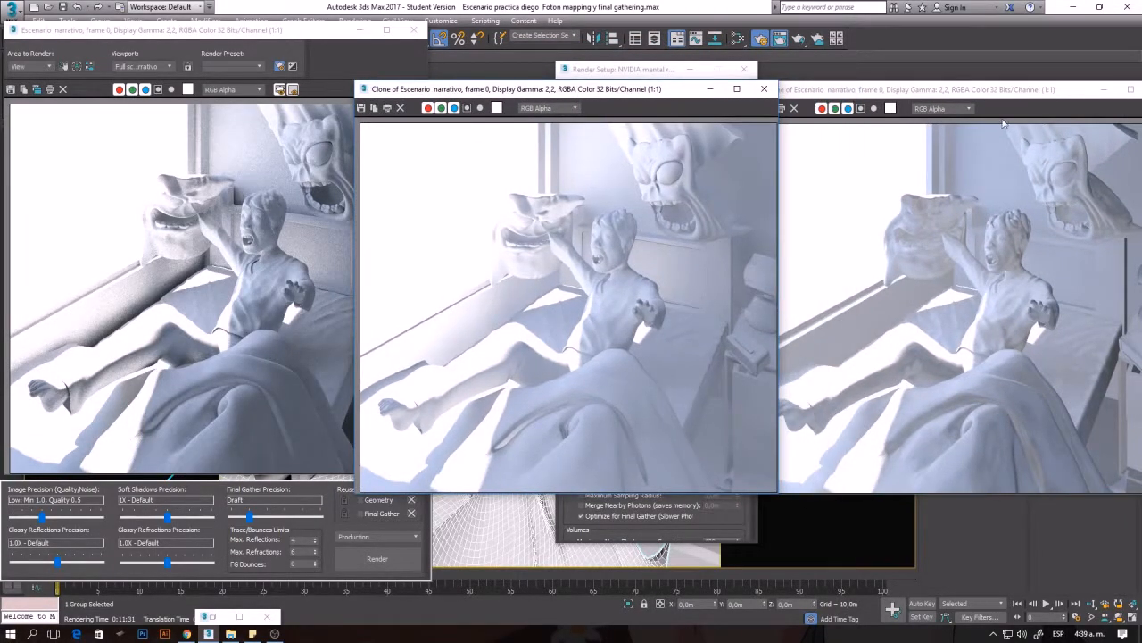
{"action": "mouse_move", "coordinate": [945, 95]}
{"action": "left_mouse_down"}
{"action": "mouse_move", "coordinate": [868, 103]}
{"action": "mouse_move", "coordinate": [901, 98]}
{"action": "left_mouse_up"}
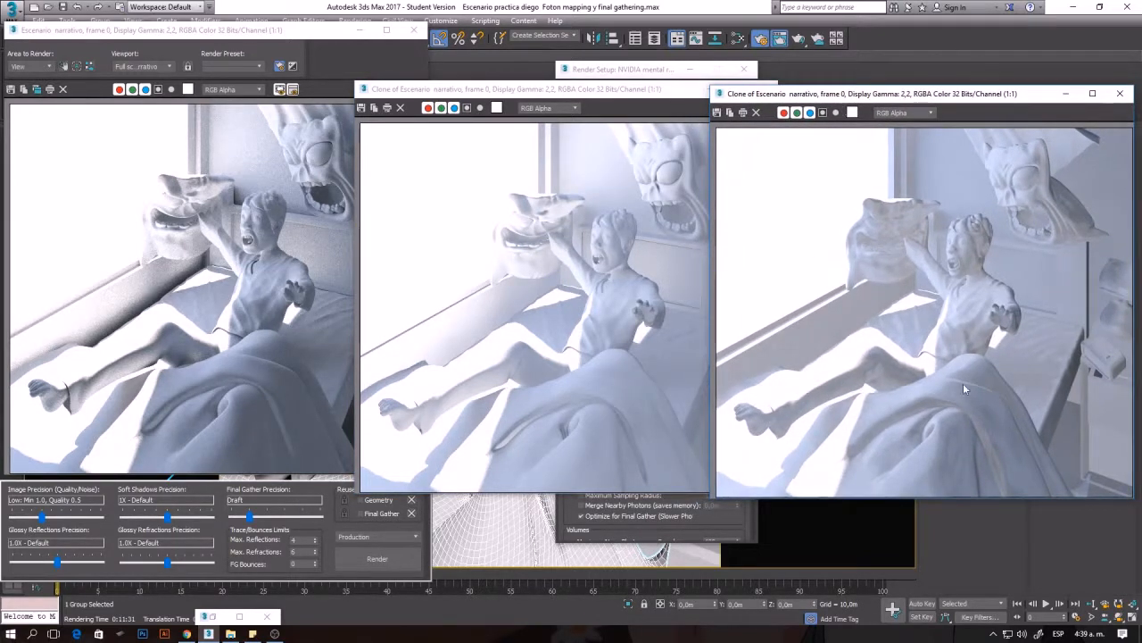
{"action": "left_click", "coordinate": [582, 93]}
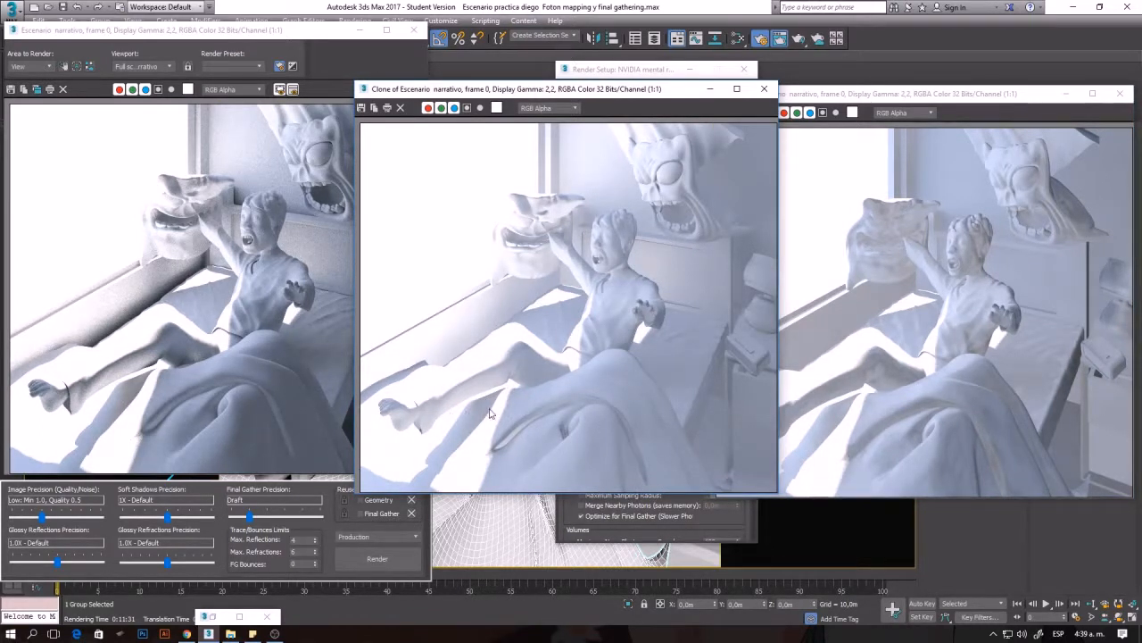
Compare the contact shadow where the low window wall meets the bed in the ambient occlusion render and its clone without it
{"action": "left_click", "coordinate": [284, 321]}
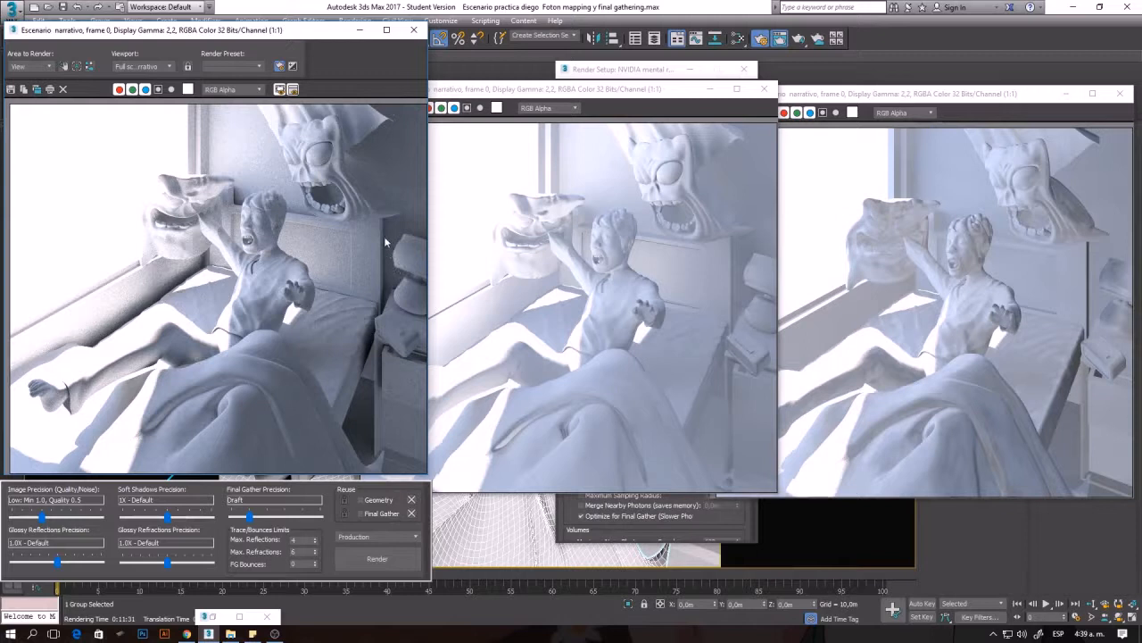
{"action": "scroll", "coordinate": [387, 256], "scroll_direction": "up", "scroll_amount": 1}
{"action": "scroll", "coordinate": [358, 276], "scroll_direction": "down", "scroll_amount": 1}
{"action": "scroll", "coordinate": [349, 288], "scroll_direction": "up", "scroll_amount": 2}
{"action": "scroll", "coordinate": [342, 303], "scroll_direction": "down", "scroll_amount": 2}
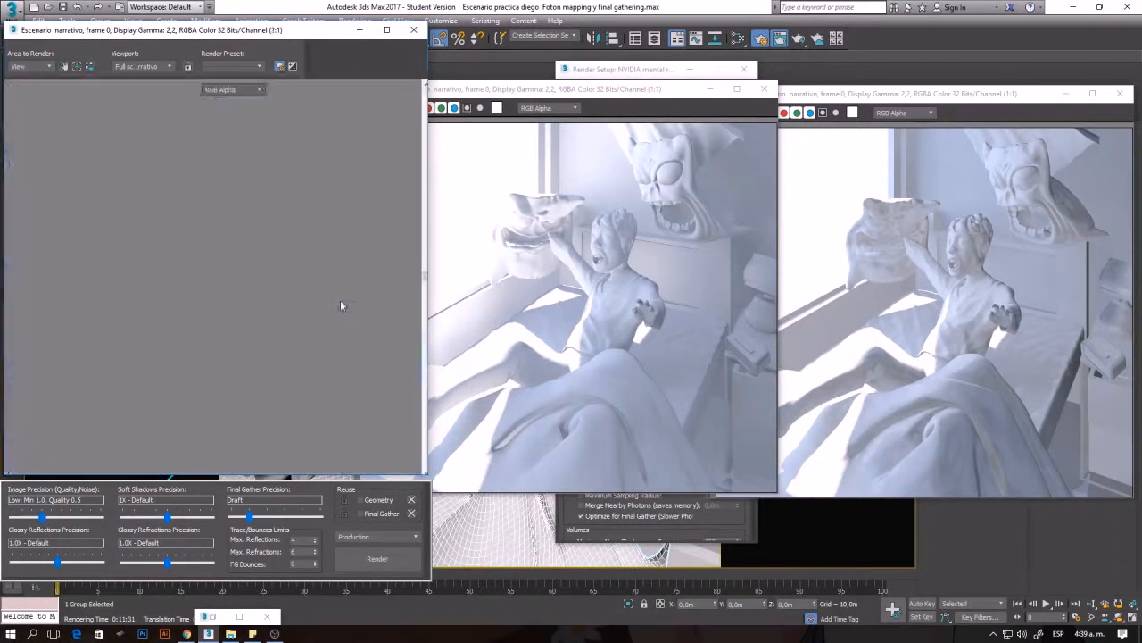
{"action": "scroll", "coordinate": [116, 294], "scroll_direction": "up", "scroll_amount": 1}
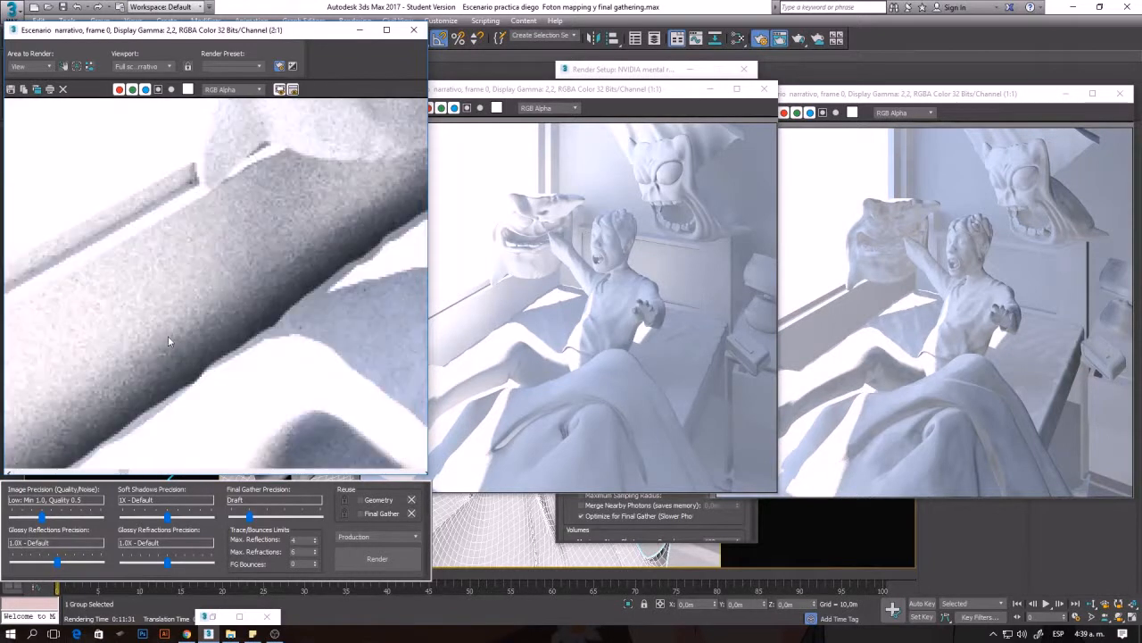
{"action": "scroll", "coordinate": [243, 312], "scroll_direction": "up", "scroll_amount": 1}
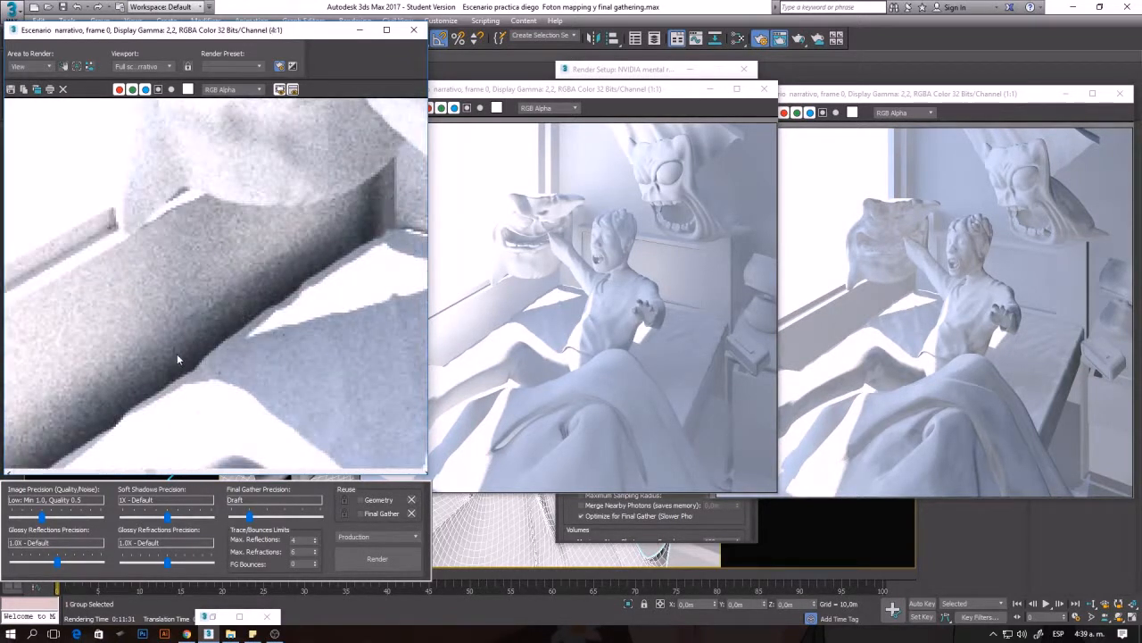
{"action": "scroll", "coordinate": [179, 354], "scroll_direction": "up", "scroll_amount": 1}
{"action": "left_click", "coordinate": [486, 334]}
{"action": "scroll", "coordinate": [509, 313], "scroll_direction": "up", "scroll_amount": 3}
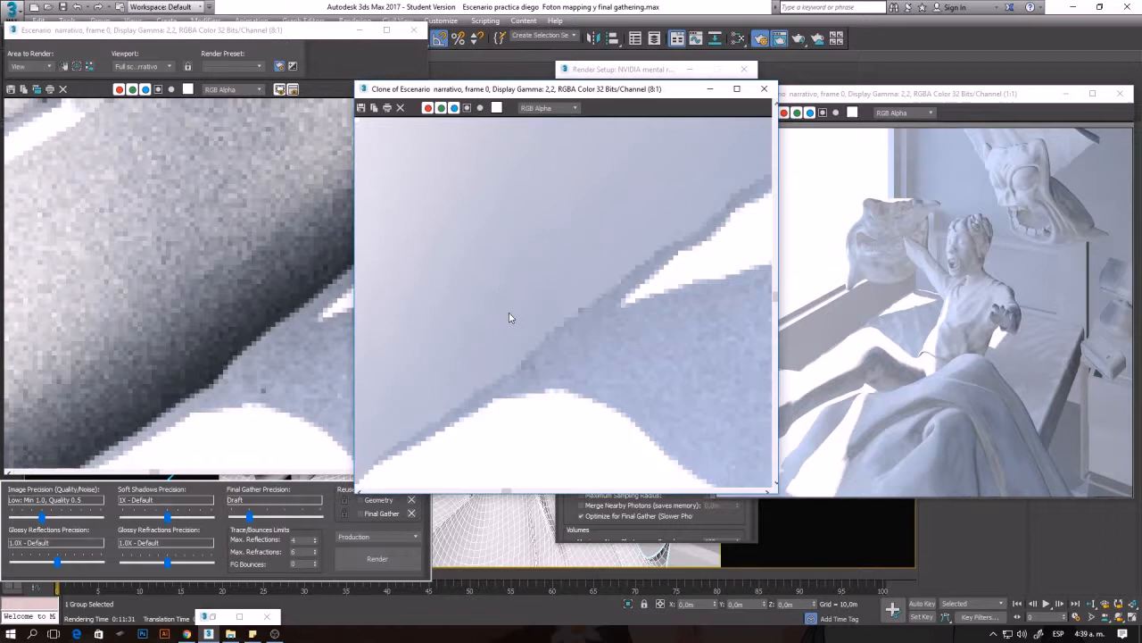
{"action": "left_click", "coordinate": [148, 363]}
{"action": "scroll", "coordinate": [150, 364], "scroll_direction": "down", "scroll_amount": 4}
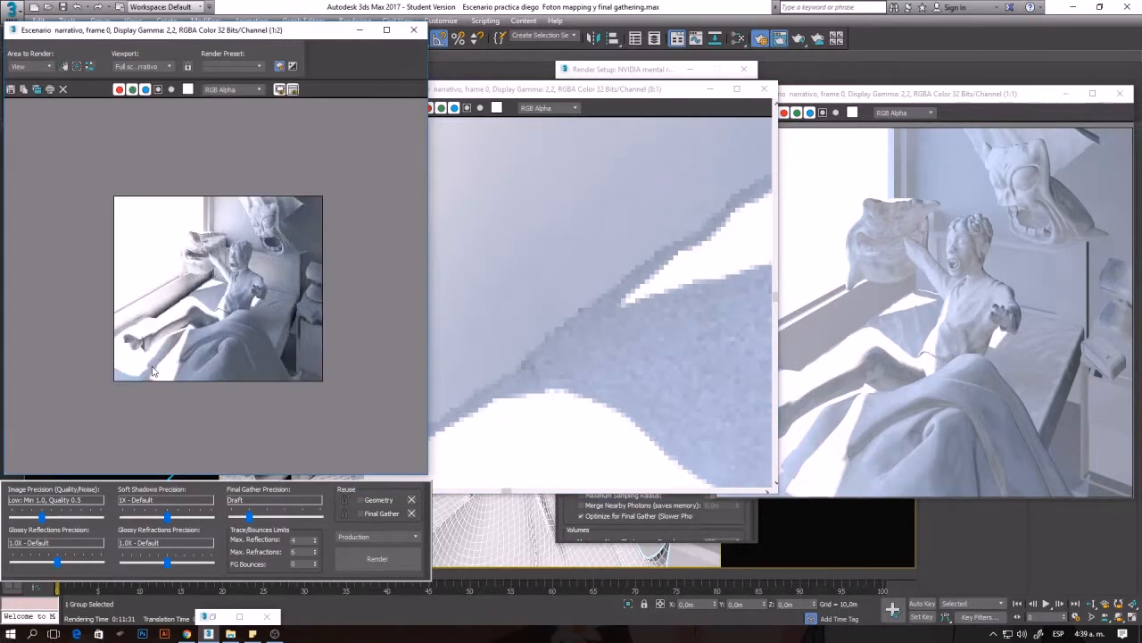
{"action": "scroll", "coordinate": [158, 317], "scroll_direction": "up", "scroll_amount": 2}
{"action": "scroll", "coordinate": [148, 315], "scroll_direction": "up", "scroll_amount": 2}
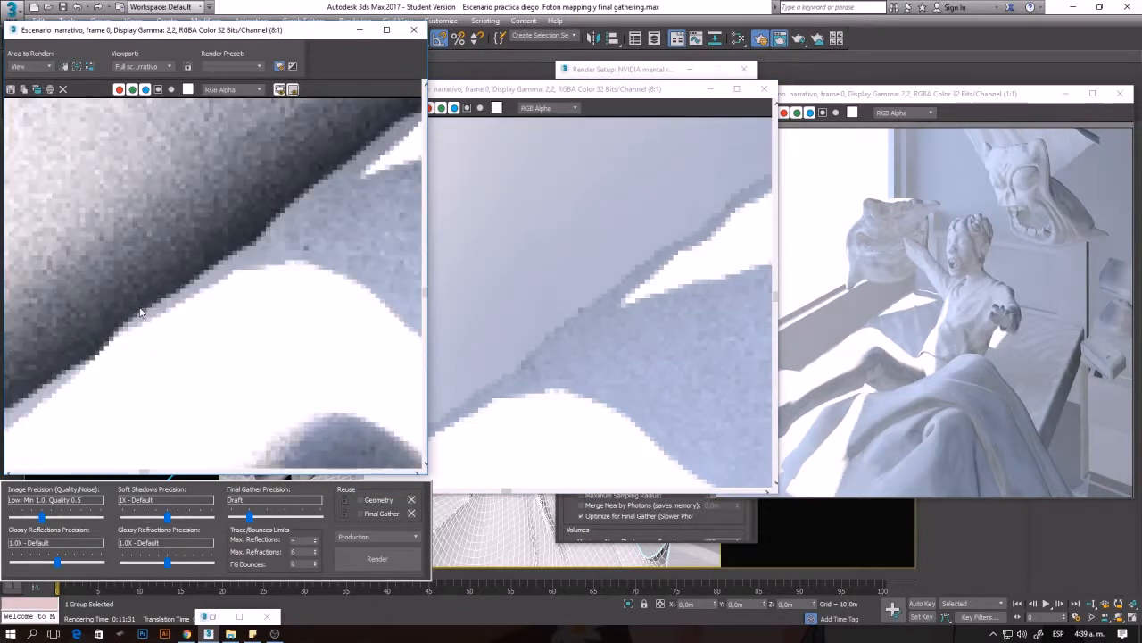
{"action": "scroll", "coordinate": [140, 313], "scroll_direction": "down", "scroll_amount": 3}
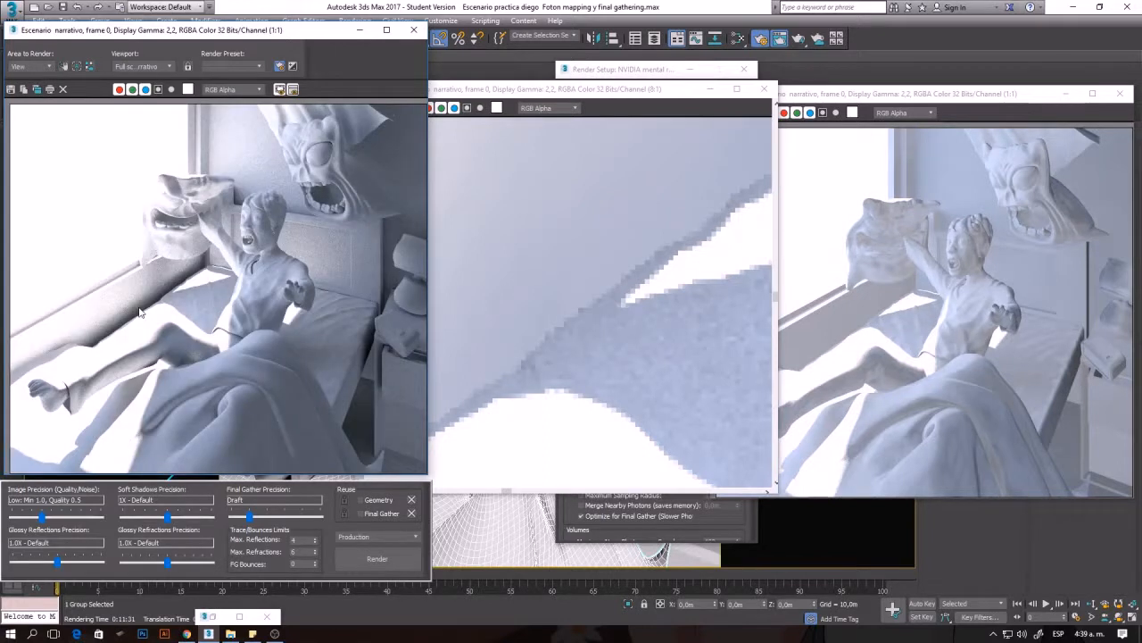
Examine the grain and shading at the headboard's edge in the ambient occlusion render
{"action": "scroll", "coordinate": [386, 229], "scroll_direction": "up", "scroll_amount": 3}
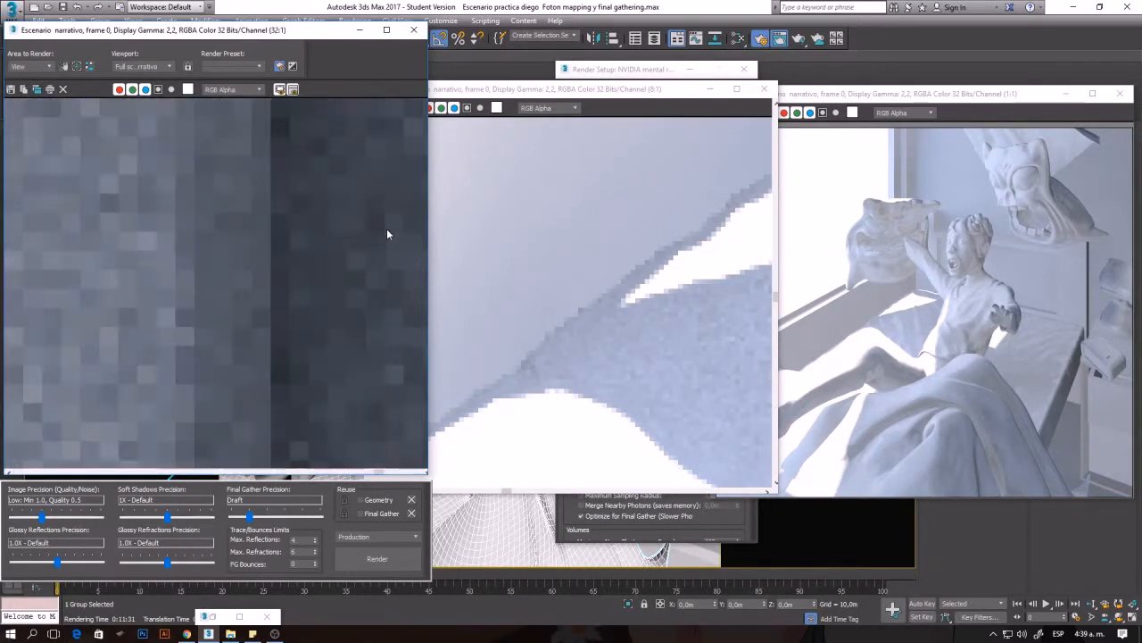
{"action": "scroll", "coordinate": [387, 230], "scroll_direction": "down", "scroll_amount": 2}
{"action": "scroll", "coordinate": [387, 231], "scroll_direction": "down", "scroll_amount": 3}
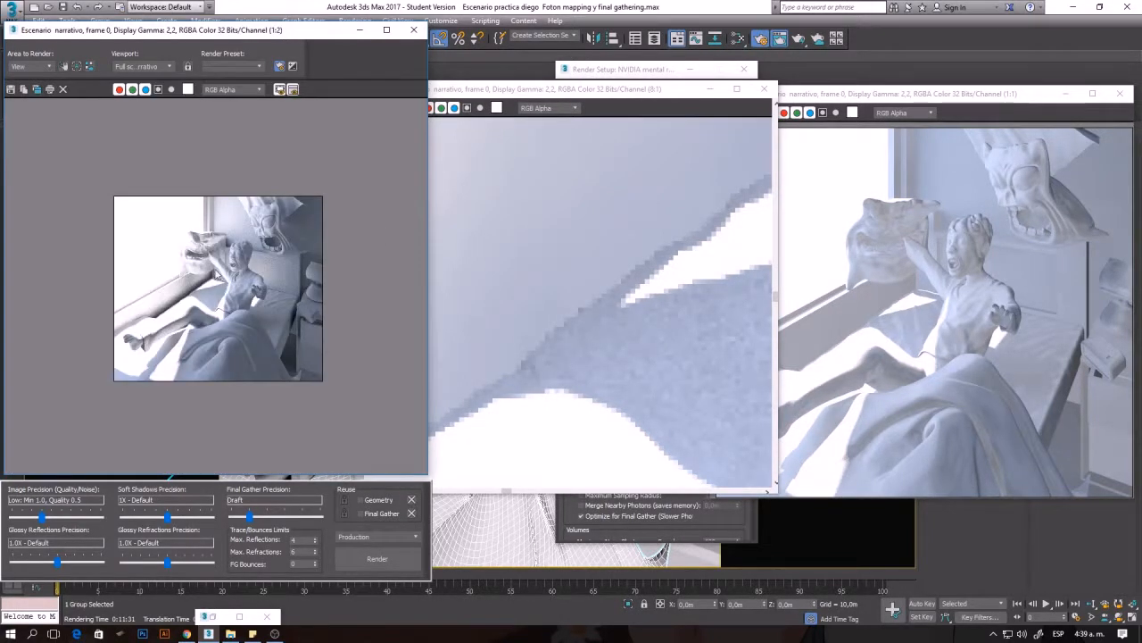
{"action": "scroll", "coordinate": [217, 274], "scroll_direction": "up", "scroll_amount": 1}
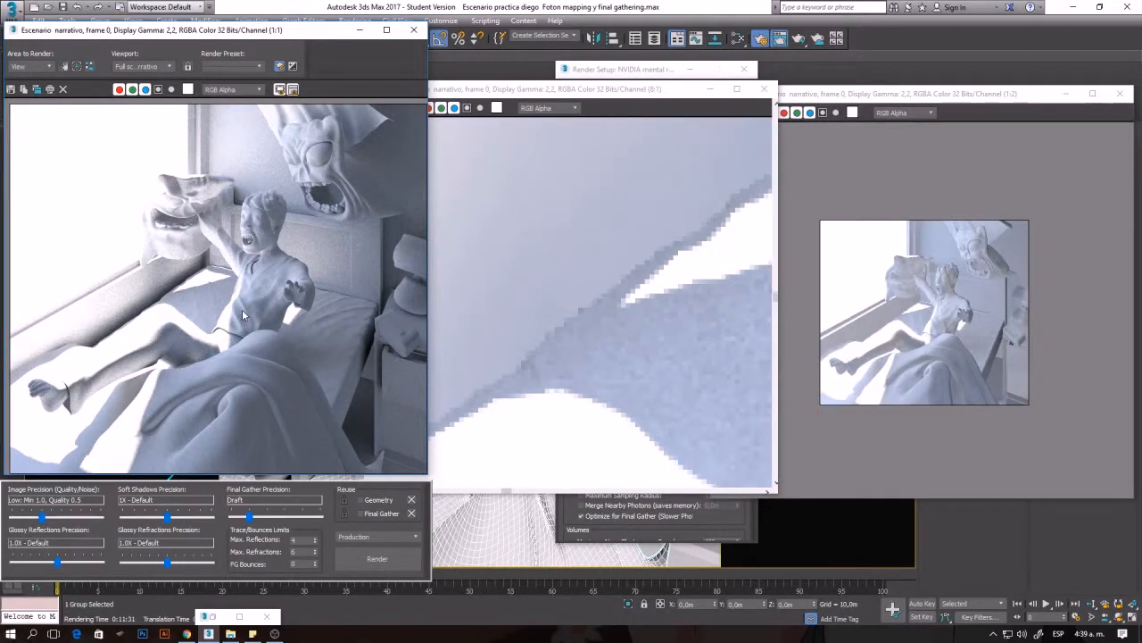
{"action": "scroll", "coordinate": [385, 281], "scroll_direction": "up", "scroll_amount": 3}
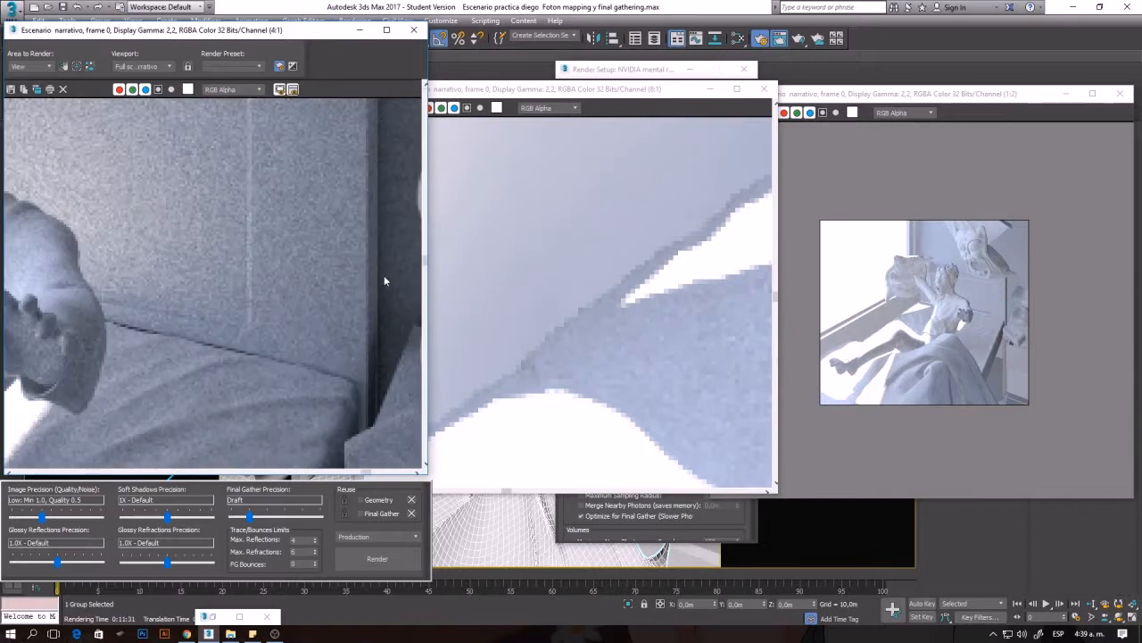
{"action": "scroll", "coordinate": [385, 281], "scroll_direction": "down", "scroll_amount": 3}
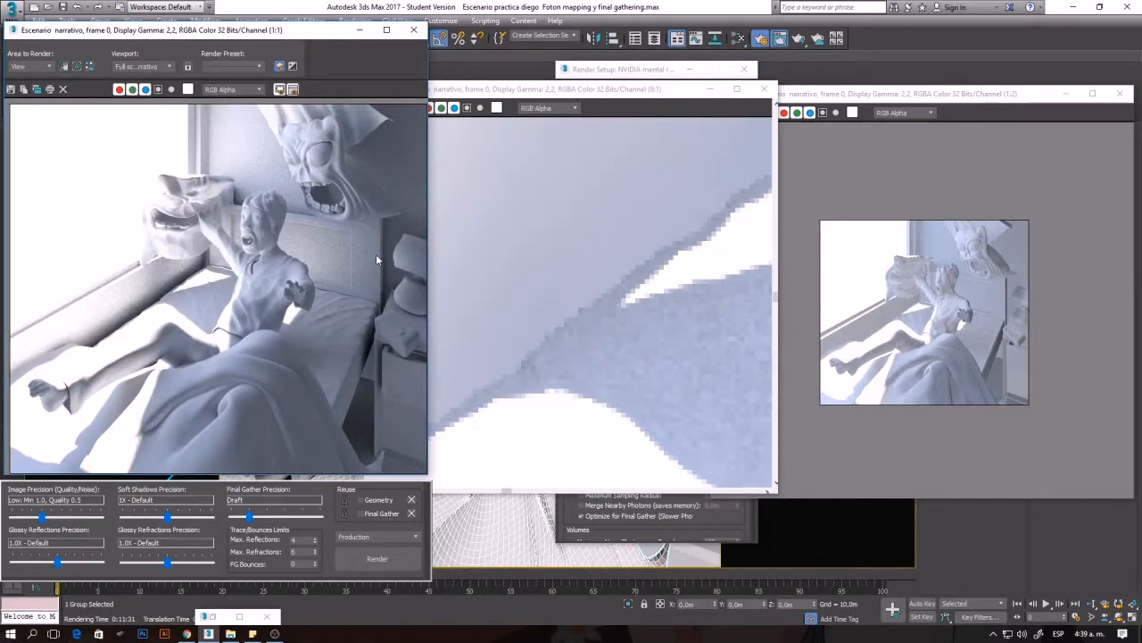
Compare the shading of the large mask and the wall behind it between the clone and the ambient occlusion render
{"action": "left_click", "coordinate": [585, 259]}
{"action": "scroll", "coordinate": [584, 259], "scroll_direction": "down", "scroll_amount": 3}
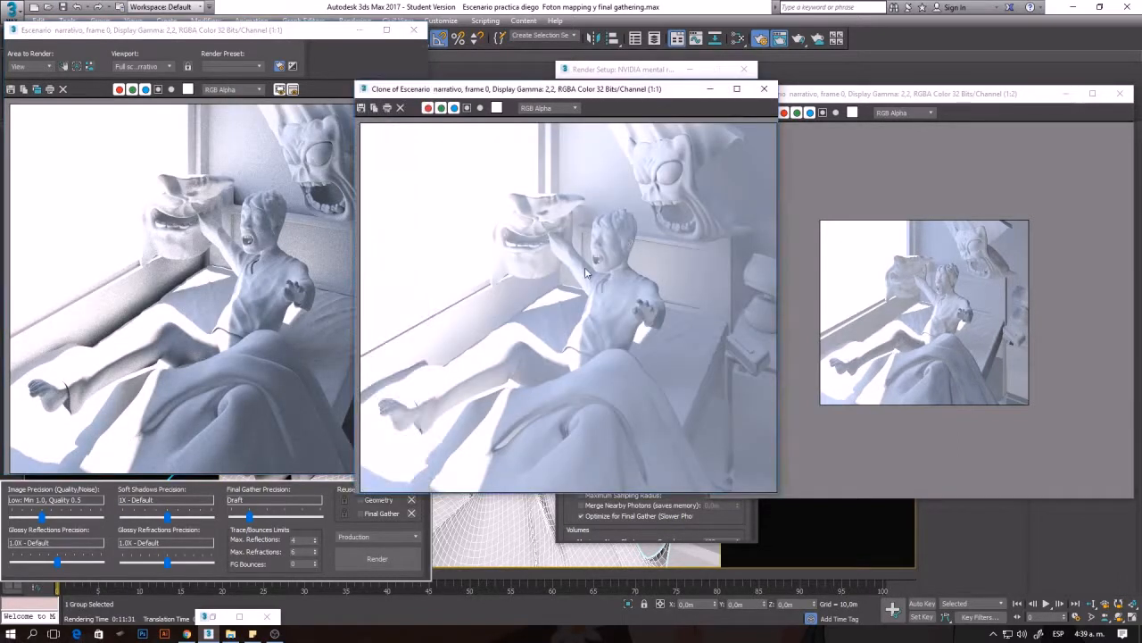
{"action": "scroll", "coordinate": [753, 221], "scroll_direction": "up", "scroll_amount": 3}
{"action": "middle_click_drag", "start_coordinate": [688, 258], "coordinate": [683, 308]}
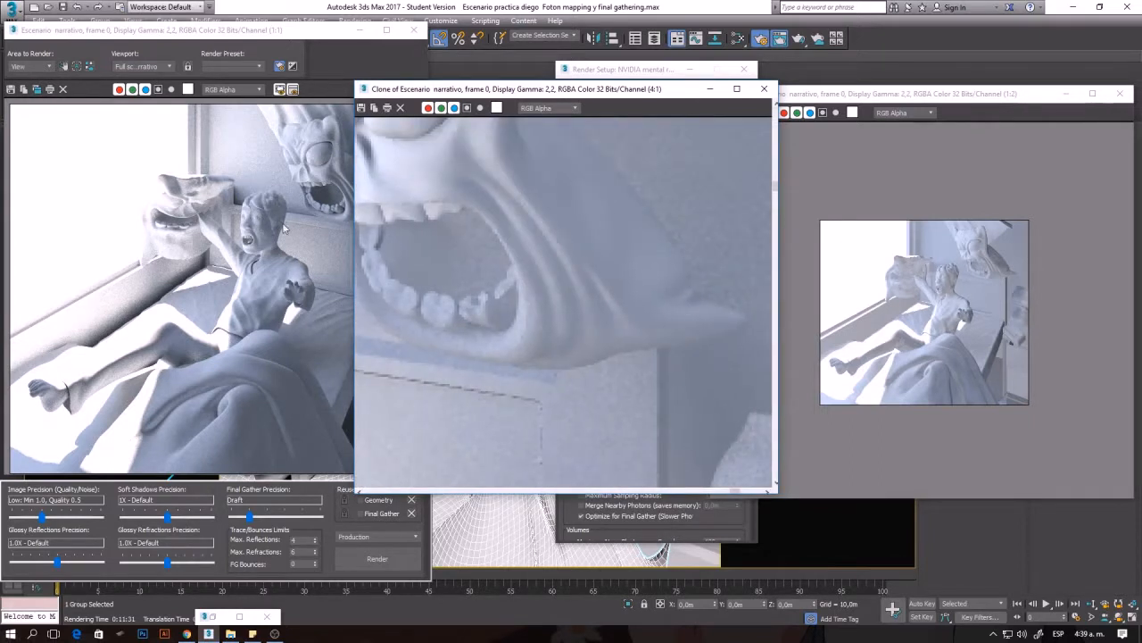
{"action": "left_click", "coordinate": [354, 222]}
{"action": "scroll", "coordinate": [375, 205], "scroll_direction": "up", "scroll_amount": 3}
{"action": "scroll", "coordinate": [393, 191], "scroll_direction": "down", "scroll_amount": 2}
{"action": "middle_click_drag", "start_coordinate": [375, 215], "coordinate": [352, 232]}
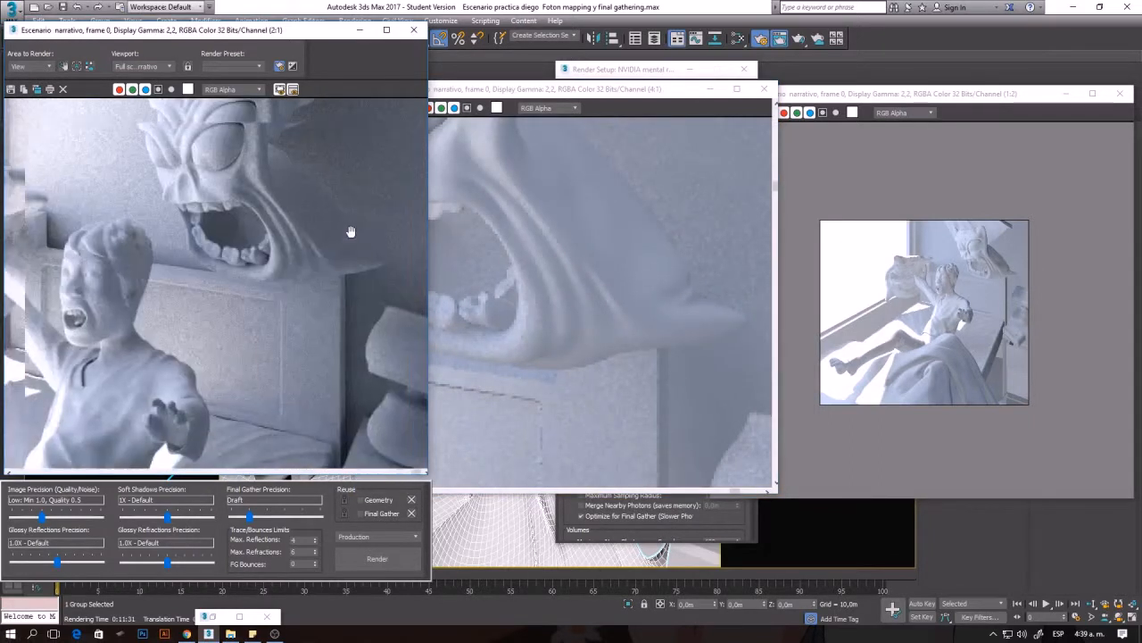
{"action": "middle_click_drag", "start_coordinate": [377, 157], "coordinate": [364, 193]}
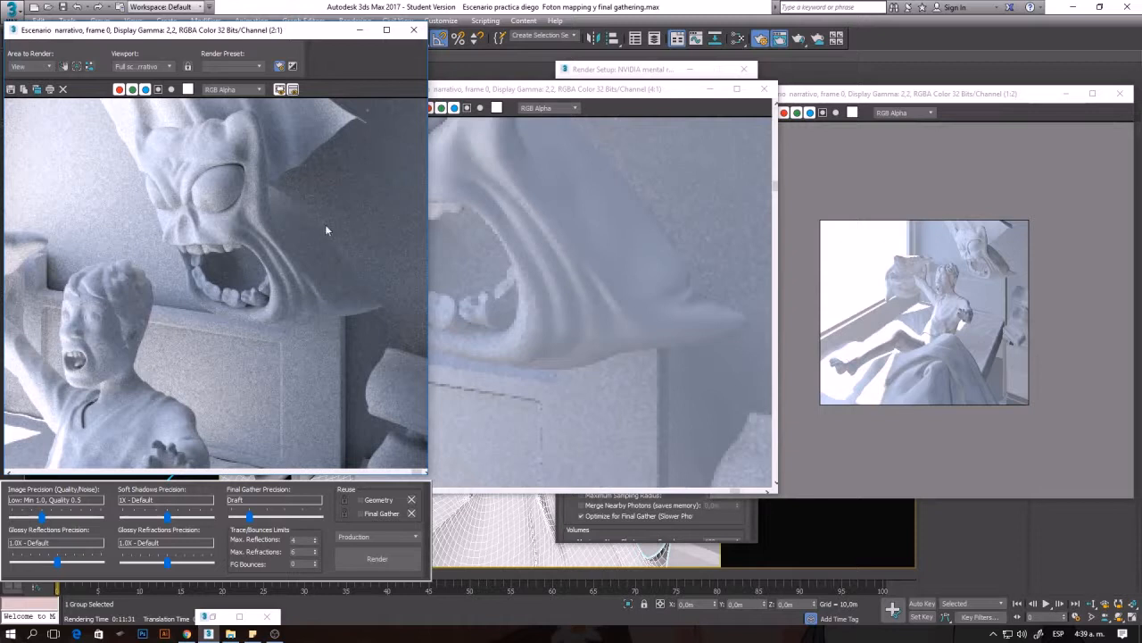
{"action": "scroll", "coordinate": [348, 204], "scroll_direction": "up", "scroll_amount": 2}
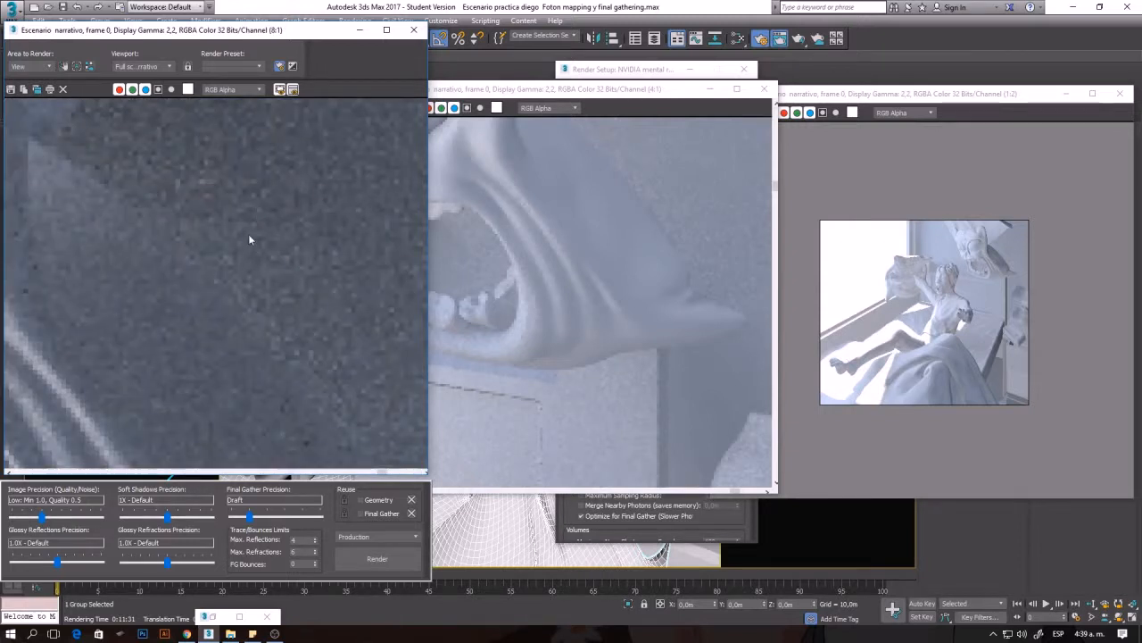
{"action": "scroll", "coordinate": [313, 283], "scroll_direction": "down", "scroll_amount": 3}
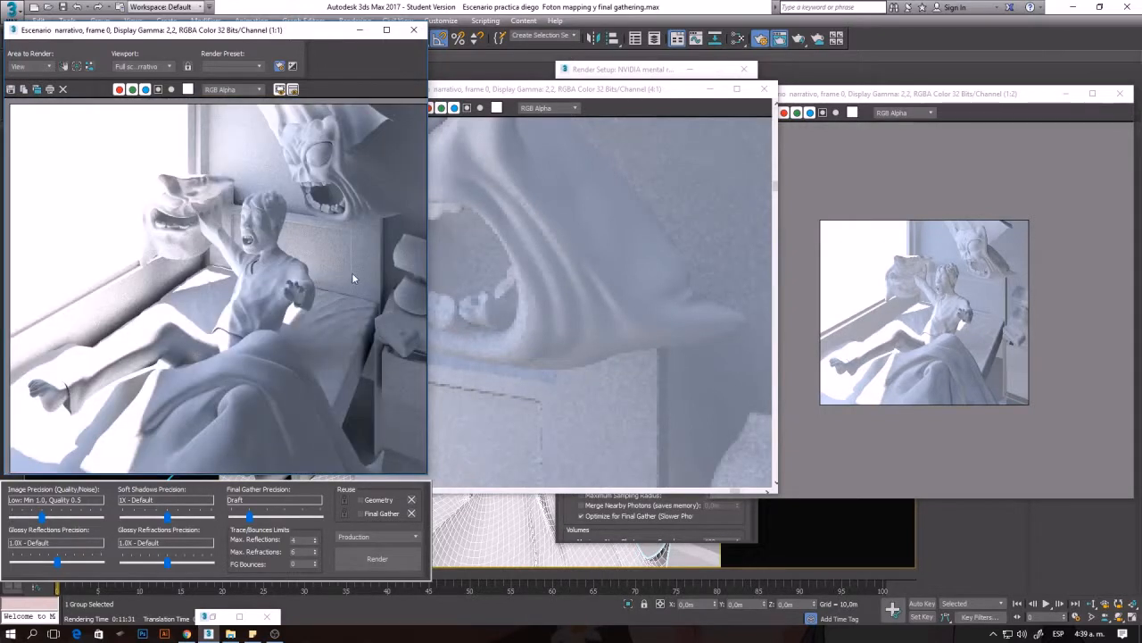
{"action": "scroll", "coordinate": [382, 239], "scroll_direction": "up", "scroll_amount": 1}
{"action": "scroll", "coordinate": [679, 259], "scroll_direction": "down", "scroll_amount": 2}
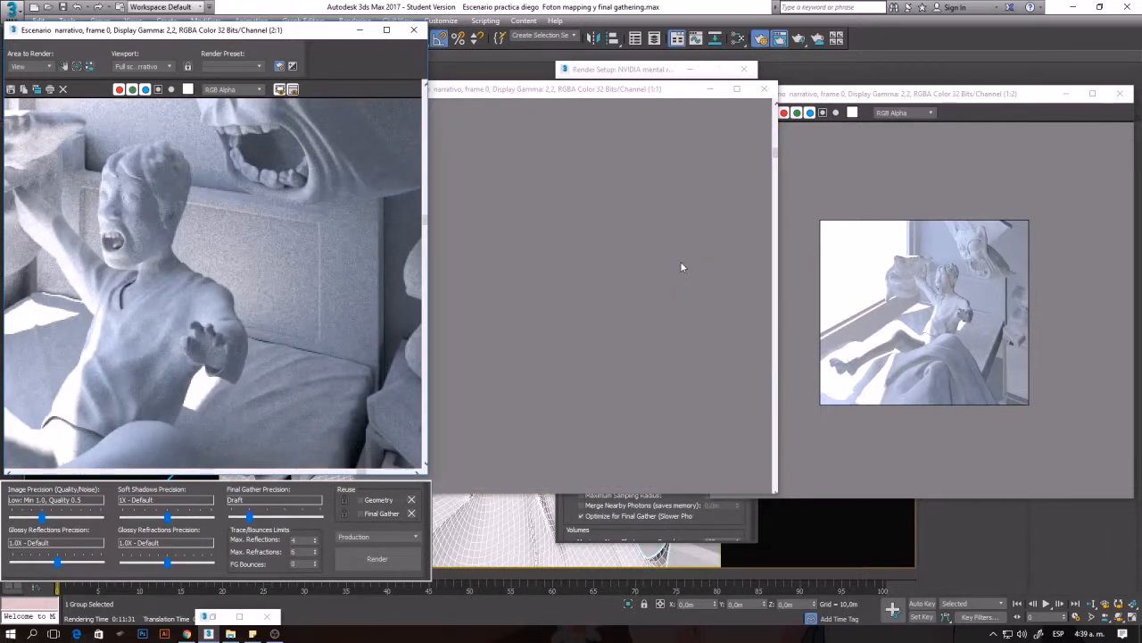
{"action": "scroll", "coordinate": [675, 242], "scroll_direction": "down", "scroll_amount": 1}
{"action": "scroll", "coordinate": [721, 193], "scroll_direction": "up", "scroll_amount": 2}
{"action": "middle_click_drag", "start_coordinate": [711, 192], "coordinate": [653, 248]}
{"action": "scroll", "coordinate": [653, 254], "scroll_direction": "up", "scroll_amount": 1}
{"action": "scroll", "coordinate": [654, 255], "scroll_direction": "up", "scroll_amount": 1}
{"action": "scroll", "coordinate": [654, 254], "scroll_direction": "down", "scroll_amount": 3}
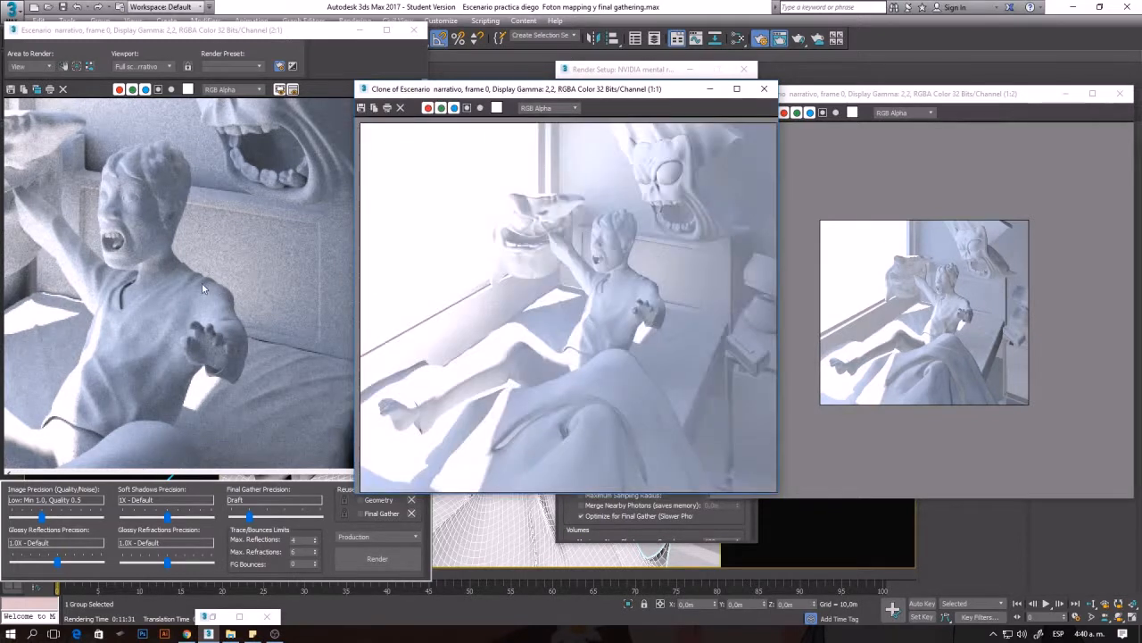
{"action": "left_click", "coordinate": [202, 283]}
{"action": "scroll", "coordinate": [205, 288], "scroll_direction": "down", "scroll_amount": 1}
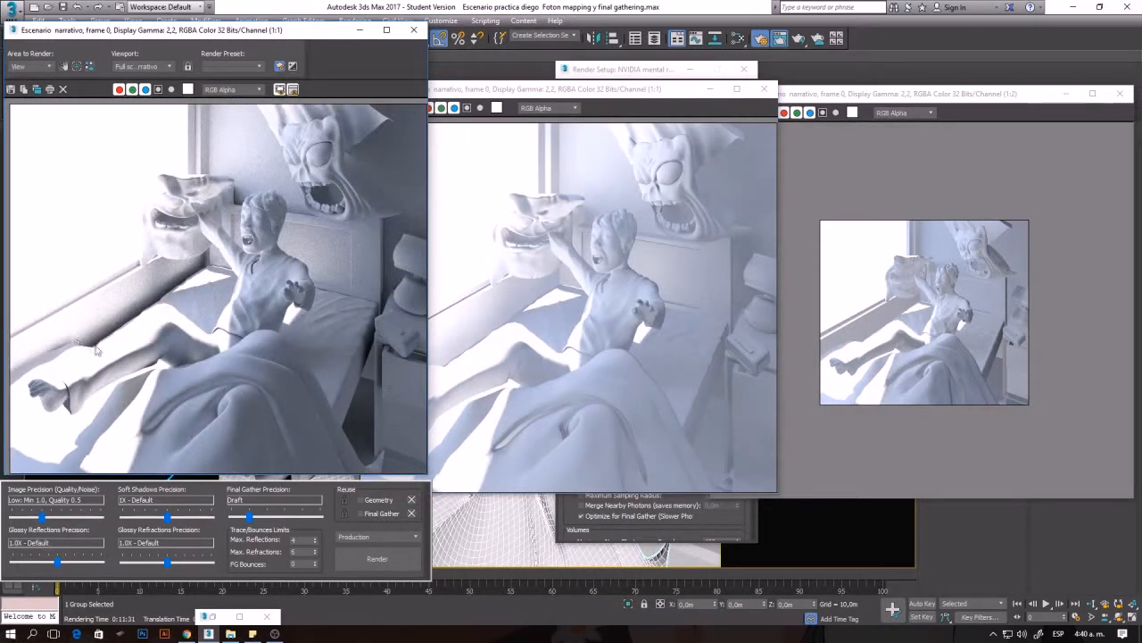
Set the Arch & Design material's ambient occlusion Max Distance to 0,5 m and close the material editor
{"action": "left_click", "coordinate": [503, 516]}
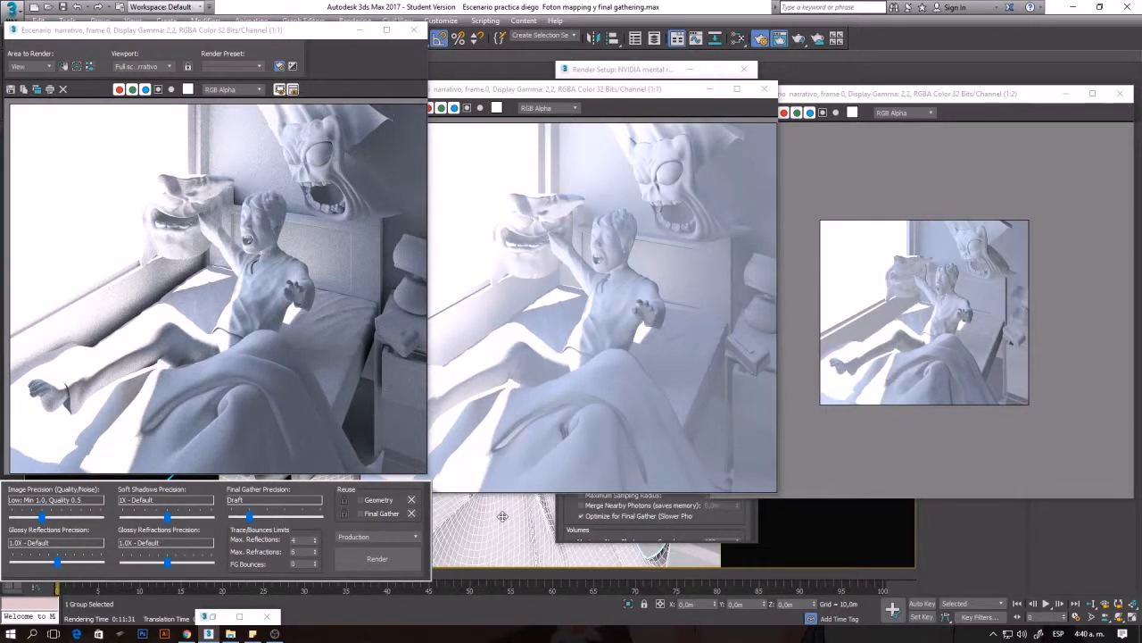
{"action": "key", "text": "m"}
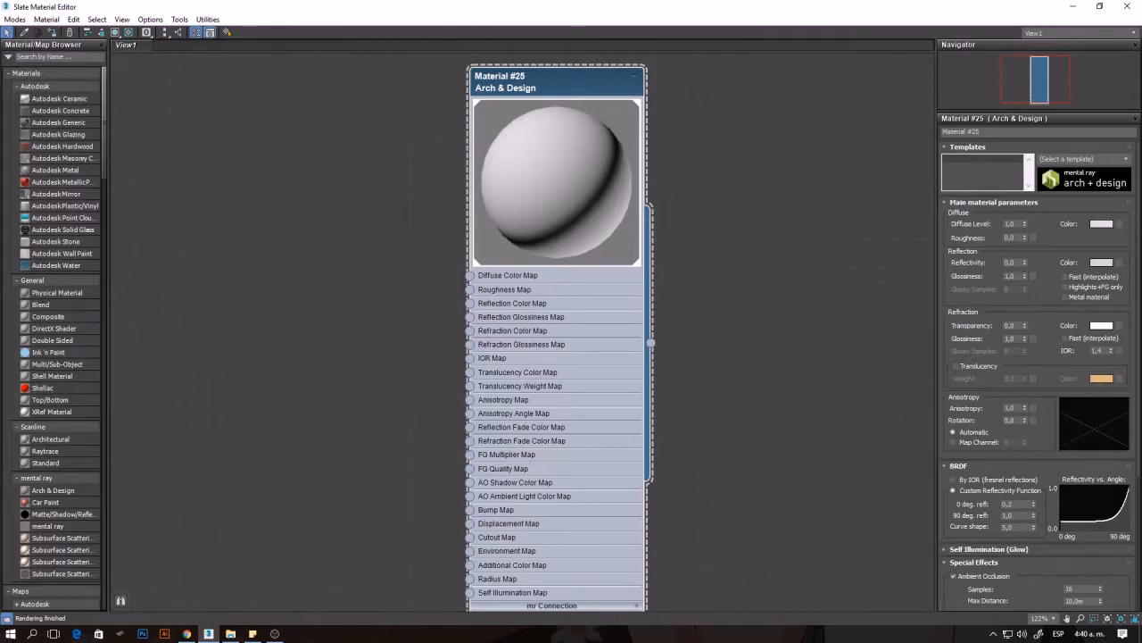
{"action": "scroll", "coordinate": [1037, 375], "scroll_direction": "down", "scroll_amount": 6}
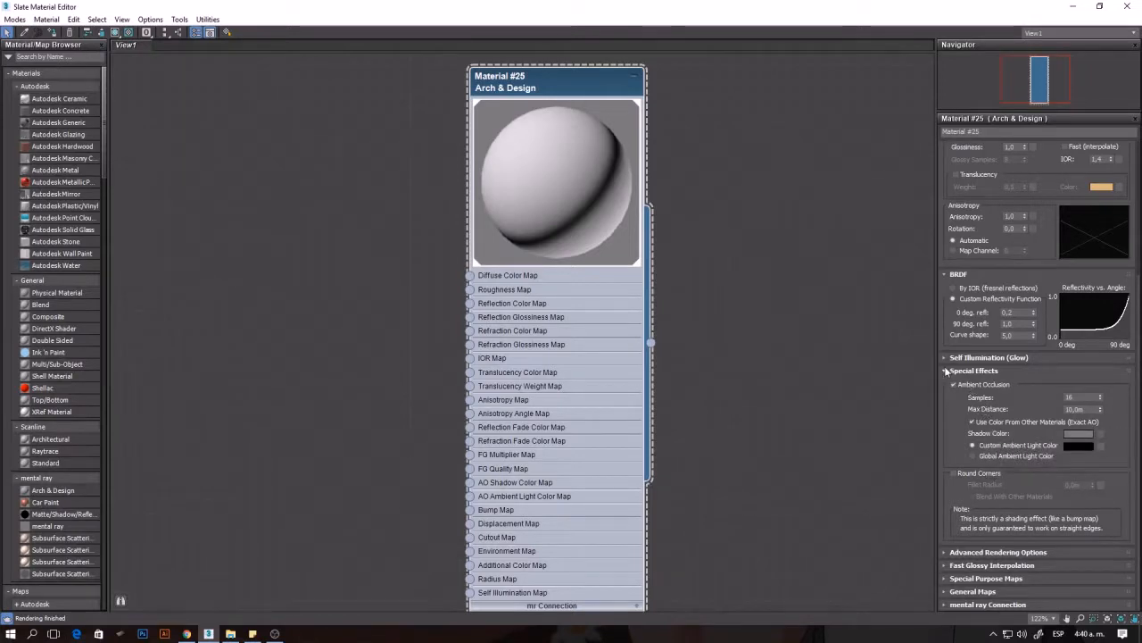
{"action": "mouse_move", "coordinate": [986, 427]}
{"action": "left_click", "coordinate": [1081, 409]}
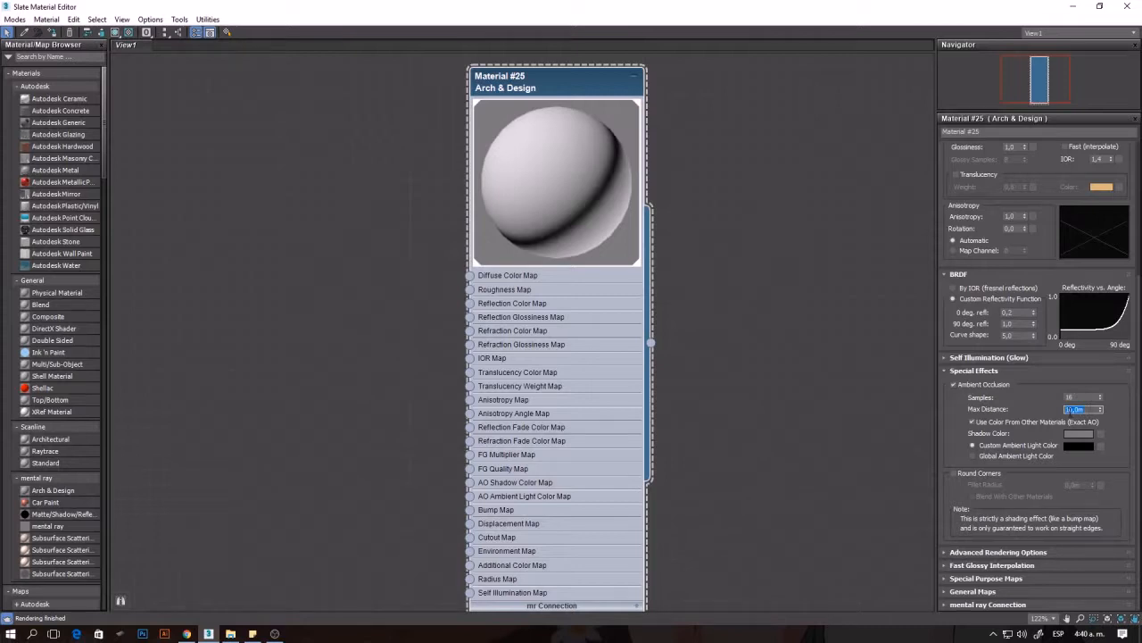
{"action": "type", "text": "5"}
{"action": "double_click", "coordinate": [911, 11]}
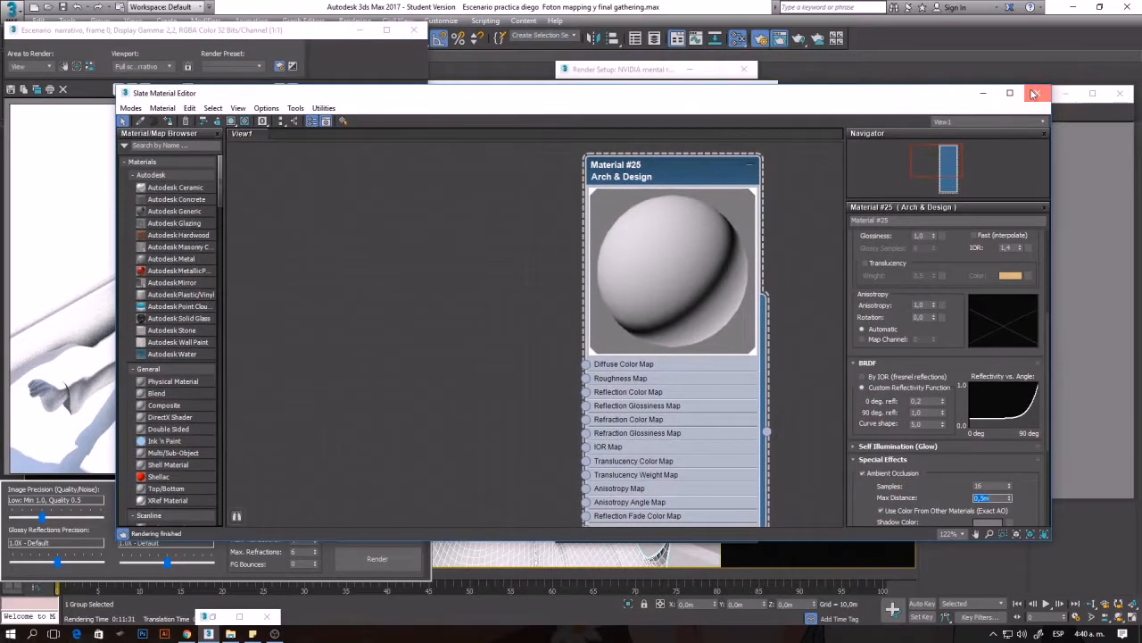
{"action": "left_click", "coordinate": [1034, 93]}
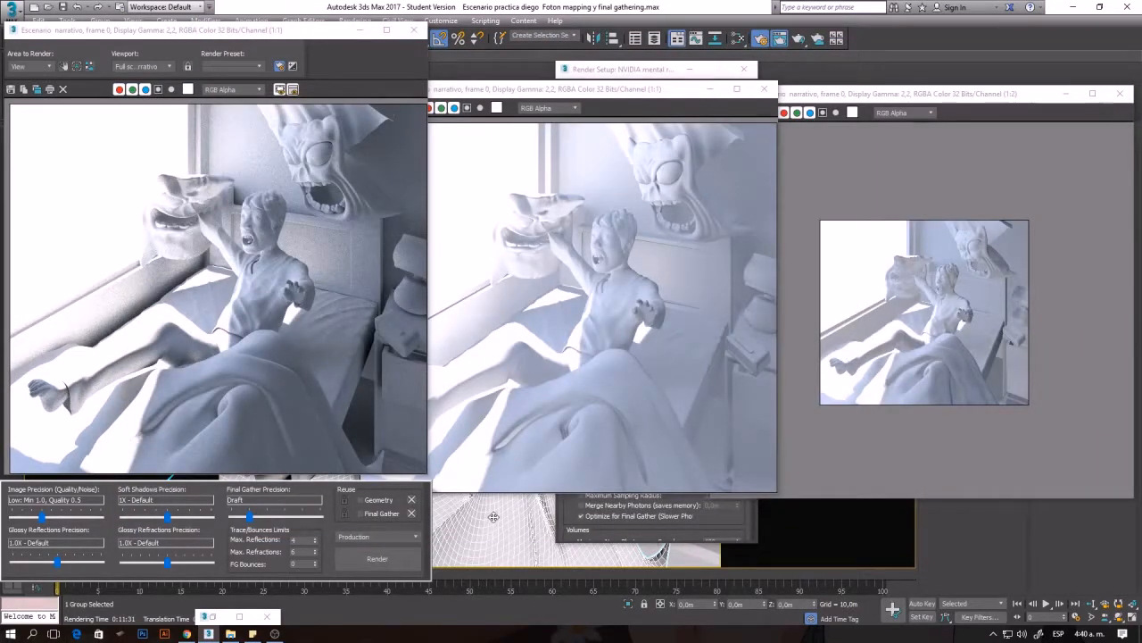
Clone the current ambient occlusion render and close the older clone displayed at 1:2
{"action": "left_click", "coordinate": [36, 91]}
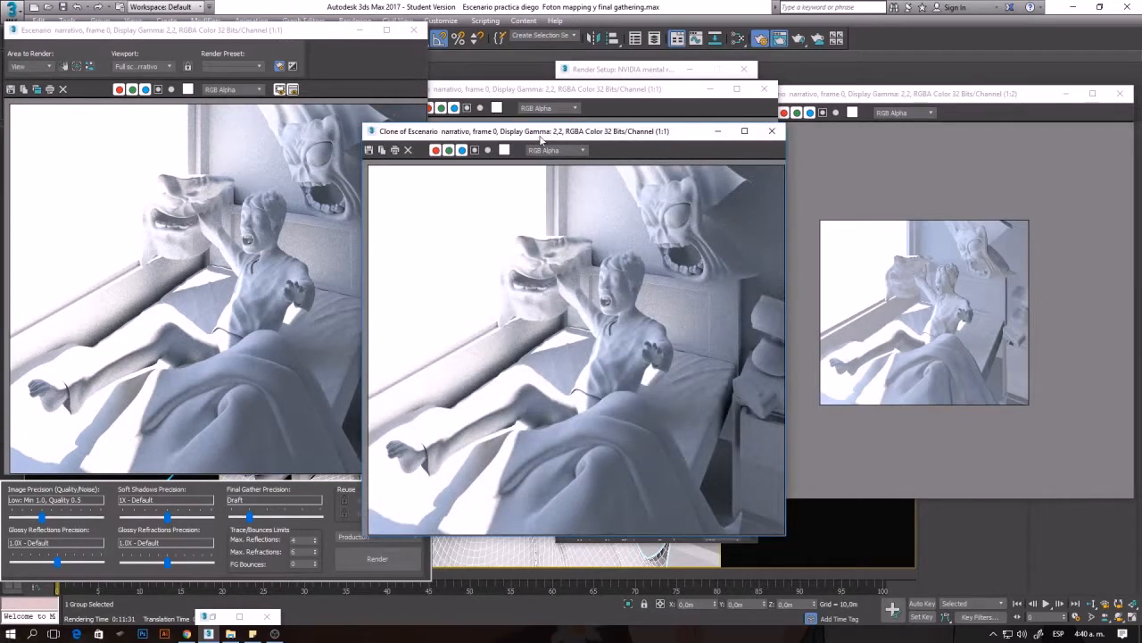
{"action": "left_click_drag", "start_coordinate": [540, 135], "coordinate": [379, 104]}
{"action": "left_click", "coordinate": [911, 93]}
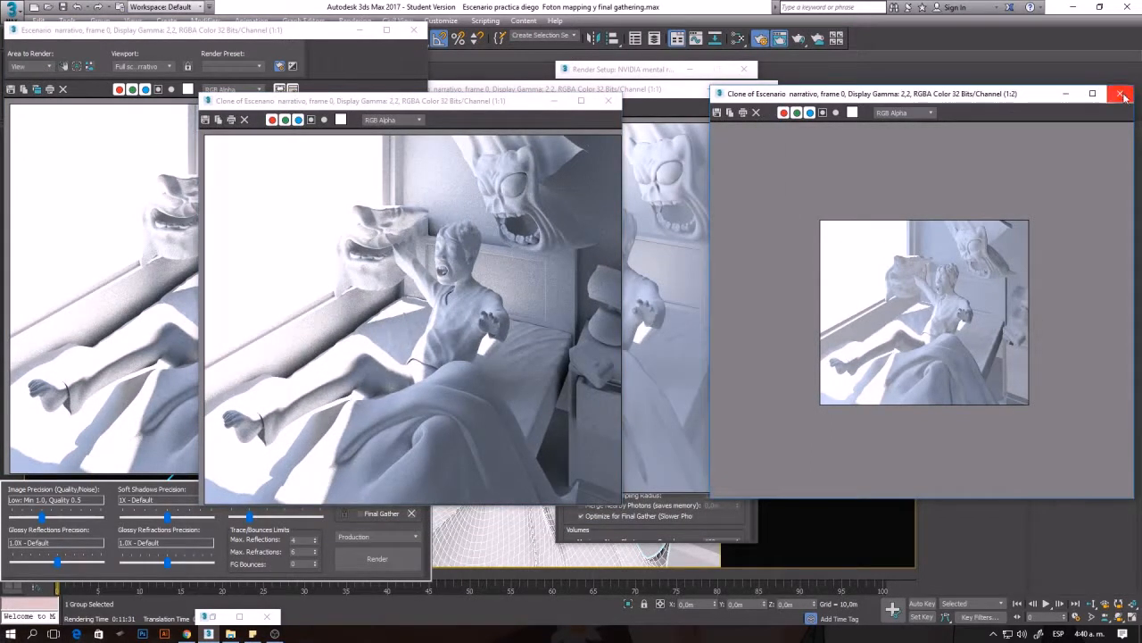
{"action": "left_click", "coordinate": [1123, 96]}
Minimize the two remaining render clones and render the Escenario narrativo view with the shorter occlusion distance
{"action": "left_click", "coordinate": [696, 256]}
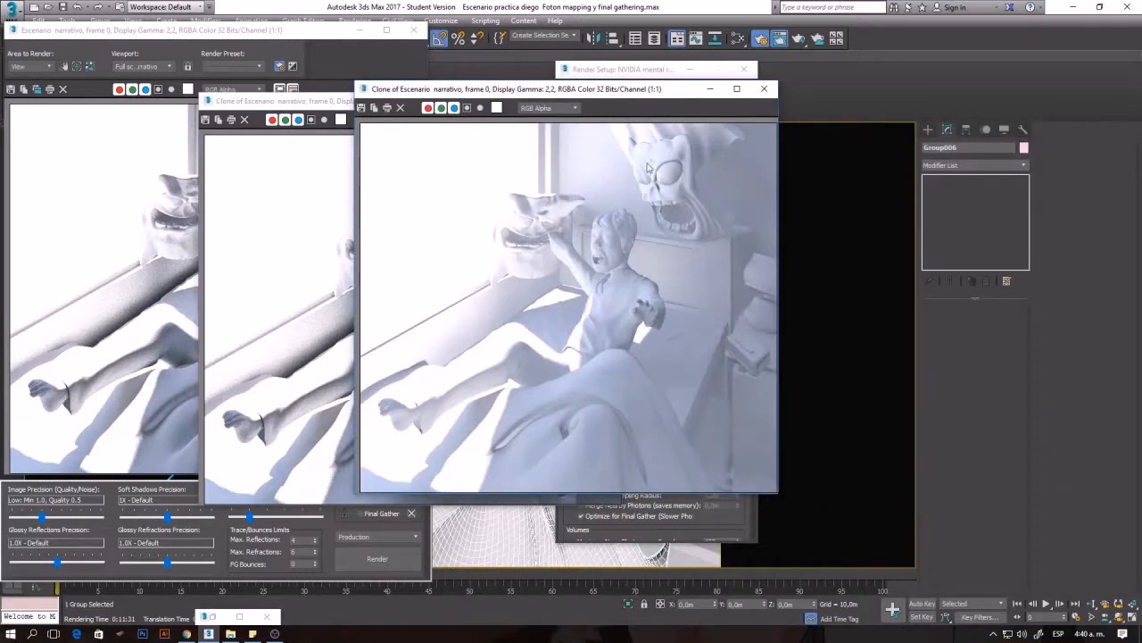
{"action": "left_click_drag", "start_coordinate": [643, 96], "coordinate": [966, 117]}
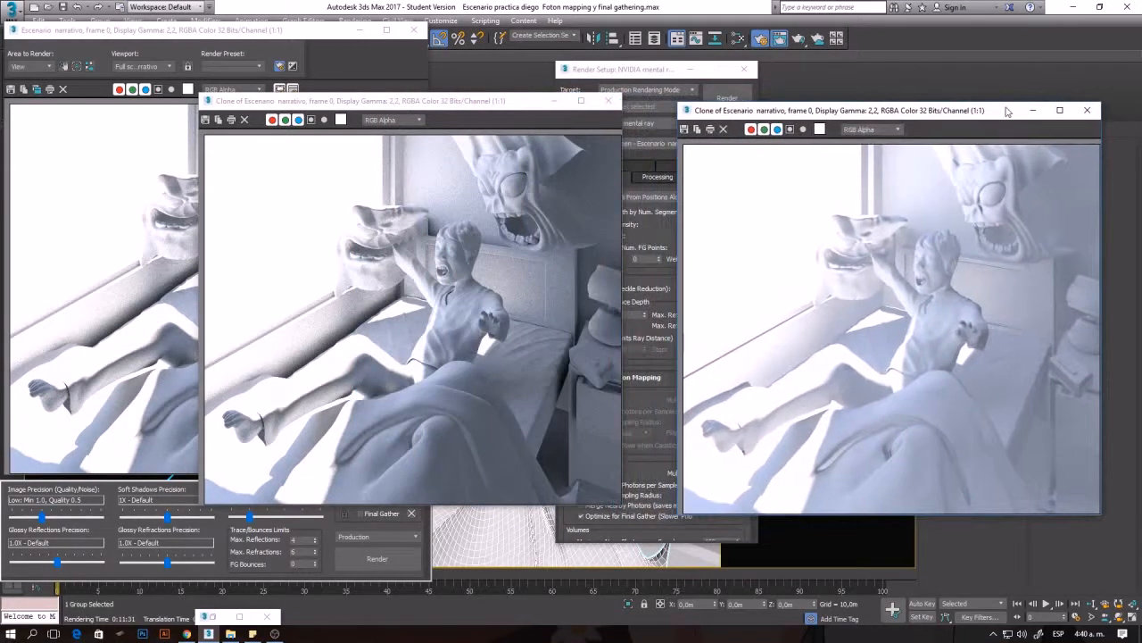
{"action": "left_click", "coordinate": [1031, 112]}
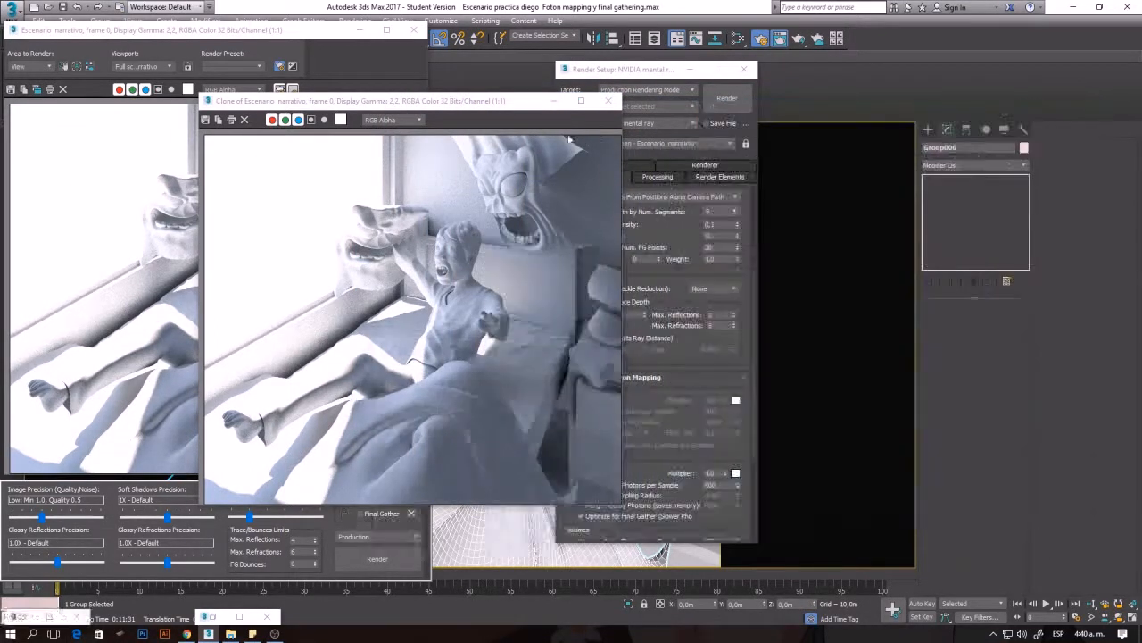
{"action": "left_click", "coordinate": [554, 100]}
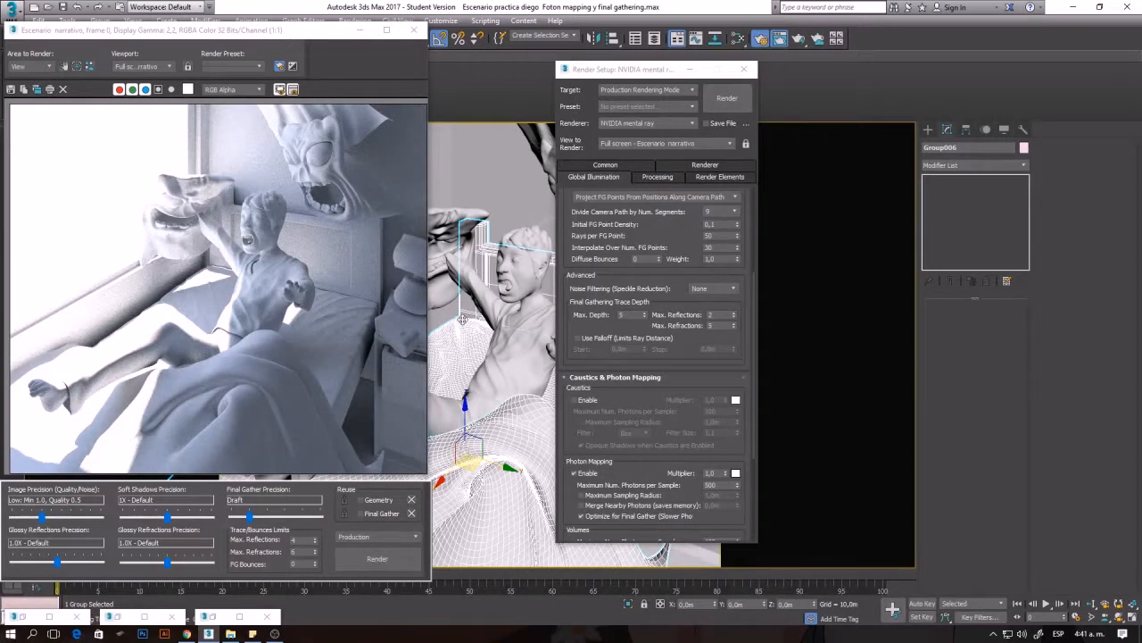
{"action": "key", "text": "shift+q"}
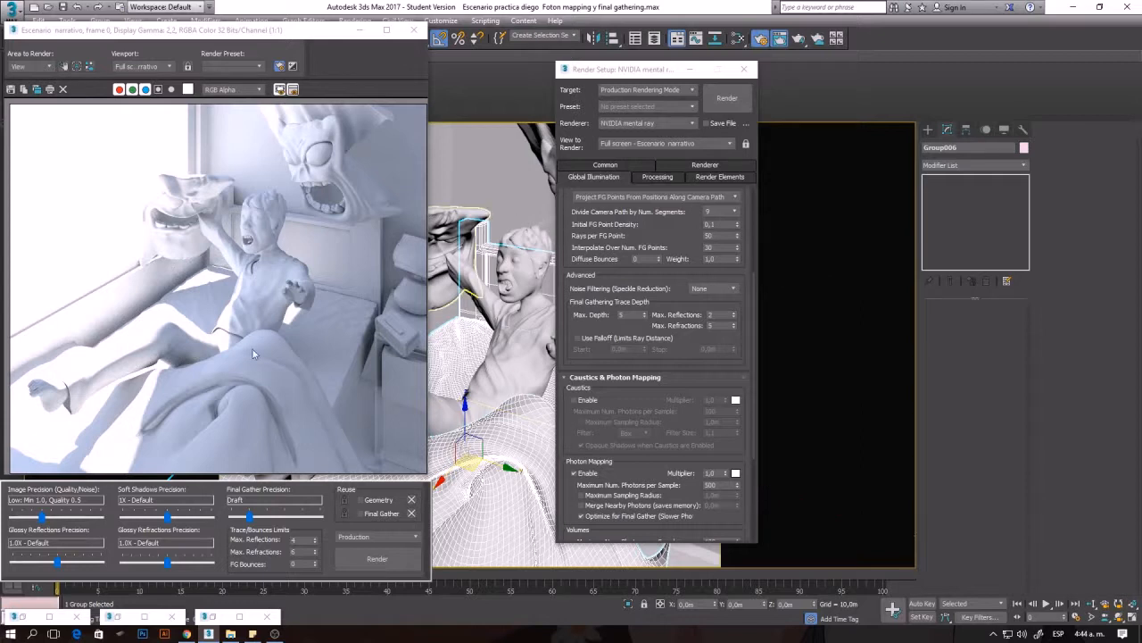
Restore both minimized render clones and place them beside the new render
{"action": "left_click", "coordinate": [49, 616]}
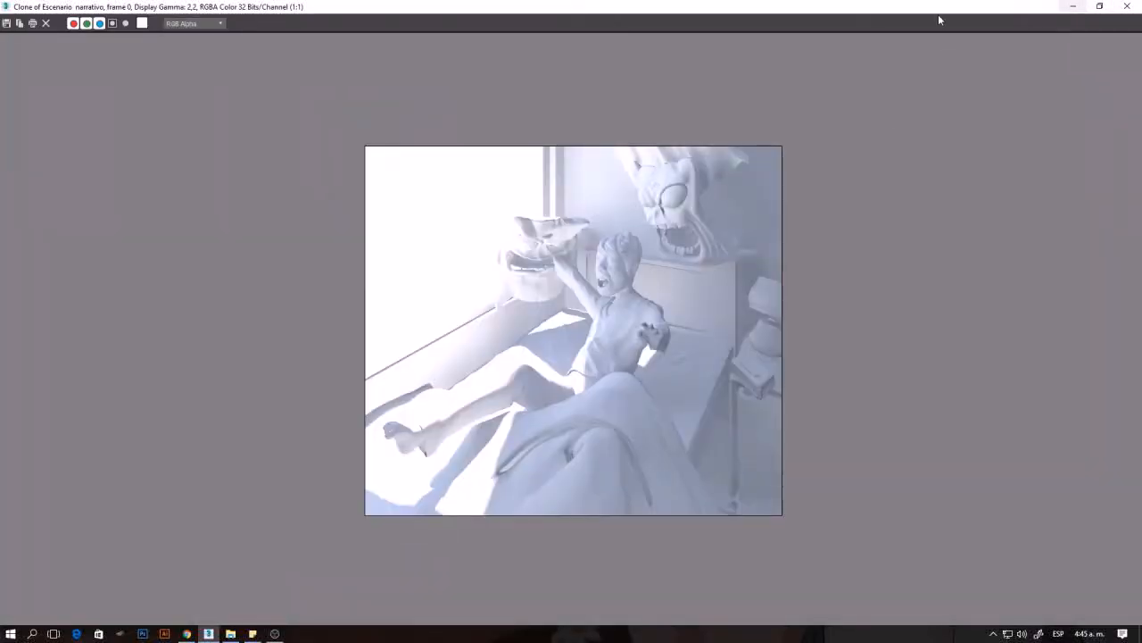
{"action": "mouse_move", "coordinate": [931, 5]}
{"action": "left_mouse_down"}
{"action": "mouse_move", "coordinate": [935, 105]}
{"action": "mouse_move", "coordinate": [938, 73]}
{"action": "left_mouse_up"}
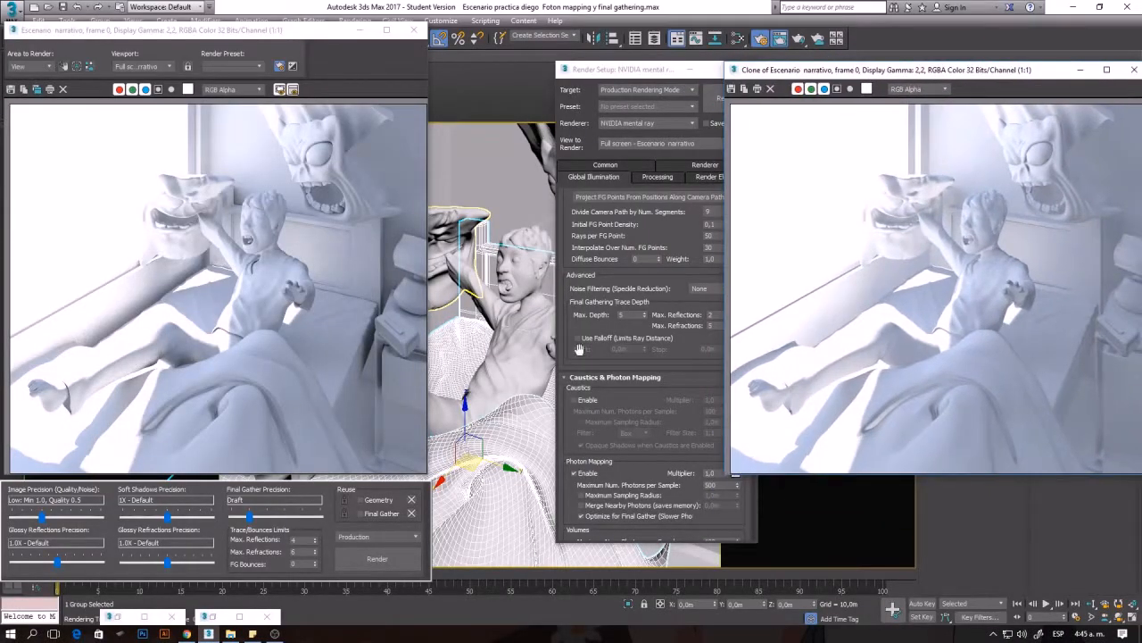
{"action": "left_click", "coordinate": [144, 617]}
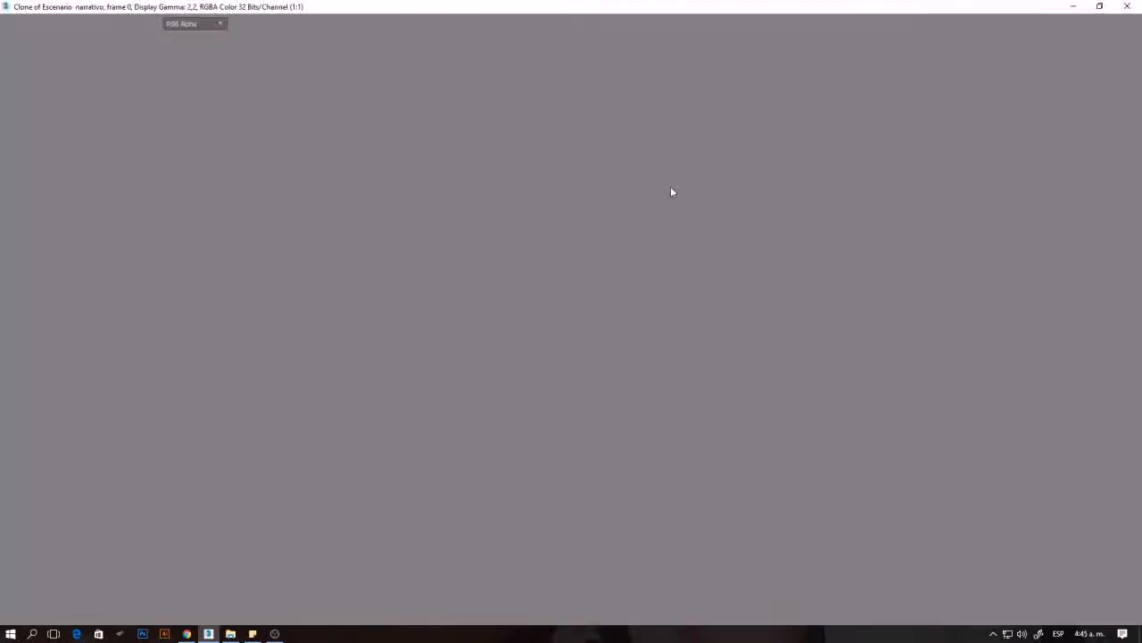
{"action": "mouse_move", "coordinate": [980, 13]}
{"action": "left_mouse_down"}
{"action": "mouse_move", "coordinate": [892, 83]}
{"action": "mouse_move", "coordinate": [593, 116]}
{"action": "mouse_move", "coordinate": [585, 65]}
{"action": "mouse_move", "coordinate": [585, 82]}
{"action": "mouse_move", "coordinate": [639, 86]}
{"action": "left_mouse_up"}
Clone the new render and tile it in half-screen windows with the previous ambient occlusion clone
{"action": "left_click", "coordinate": [39, 90]}
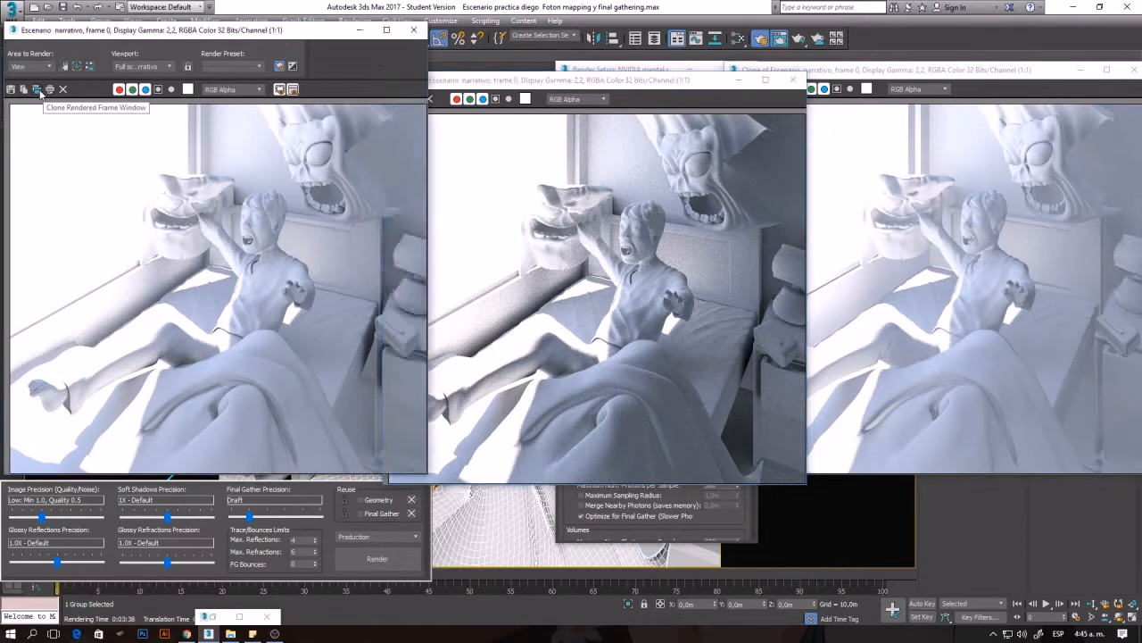
{"action": "mouse_move", "coordinate": [560, 131]}
{"action": "left_mouse_down"}
{"action": "mouse_move", "coordinate": [301, 158]}
{"action": "mouse_move", "coordinate": [2, 107]}
{"action": "left_mouse_up"}
{"action": "mouse_move", "coordinate": [626, 80]}
{"action": "left_mouse_down"}
{"action": "mouse_move", "coordinate": [1137, 225]}
{"action": "mouse_move", "coordinate": [1140, 242]}
{"action": "left_mouse_up"}
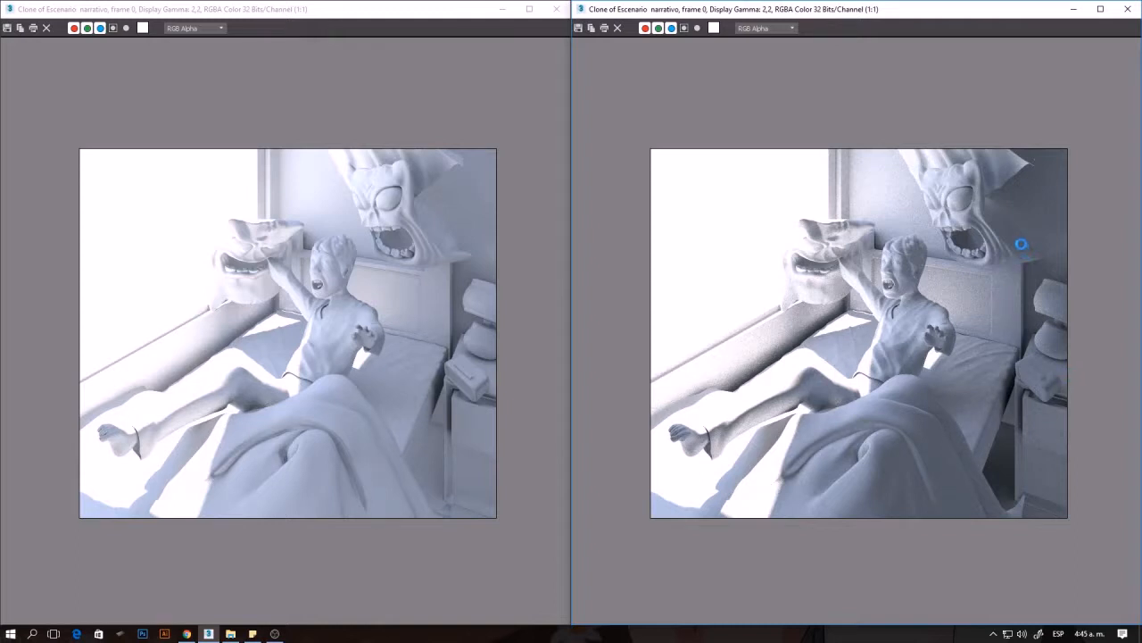
Examine the grain and dark shading around the large mask and headboard in the previous ambient occlusion clone
{"action": "scroll", "coordinate": [1026, 239], "scroll_direction": "up", "scroll_amount": 1}
{"action": "middle_click_drag", "start_coordinate": [983, 257], "coordinate": [982, 260]}
{"action": "middle_click_drag", "start_coordinate": [1061, 192], "coordinate": [956, 273]}
{"action": "scroll", "coordinate": [1073, 150], "scroll_direction": "up", "scroll_amount": 1}
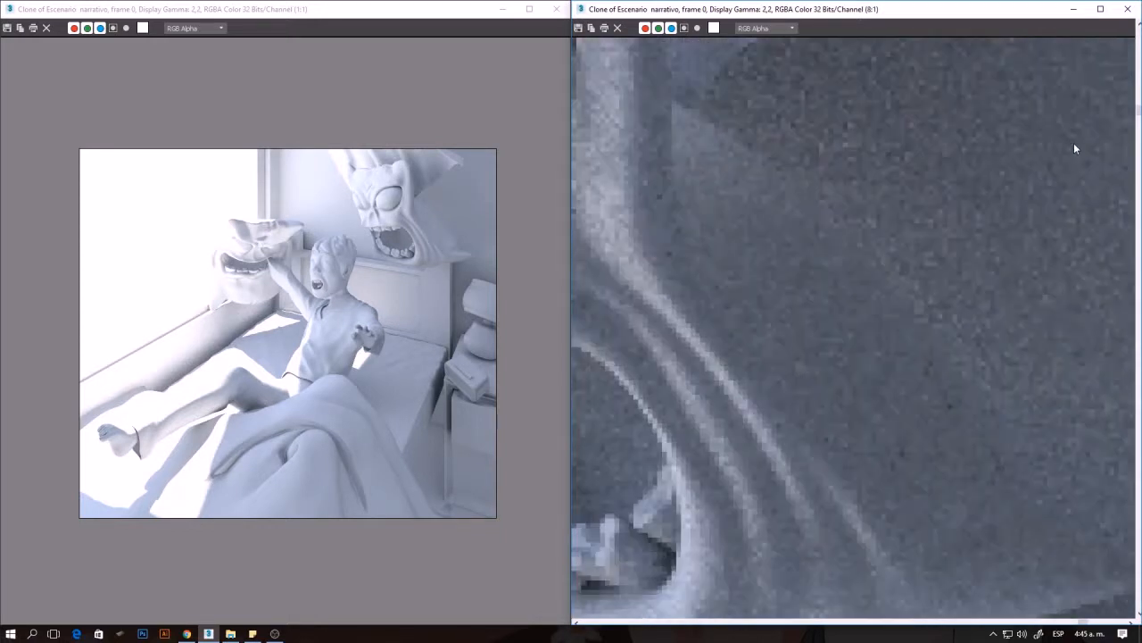
{"action": "scroll", "coordinate": [1001, 166], "scroll_direction": "down", "scroll_amount": 1}
{"action": "scroll", "coordinate": [1012, 179], "scroll_direction": "up", "scroll_amount": 1}
{"action": "middle_click_drag", "start_coordinate": [1059, 284], "coordinate": [915, 243]}
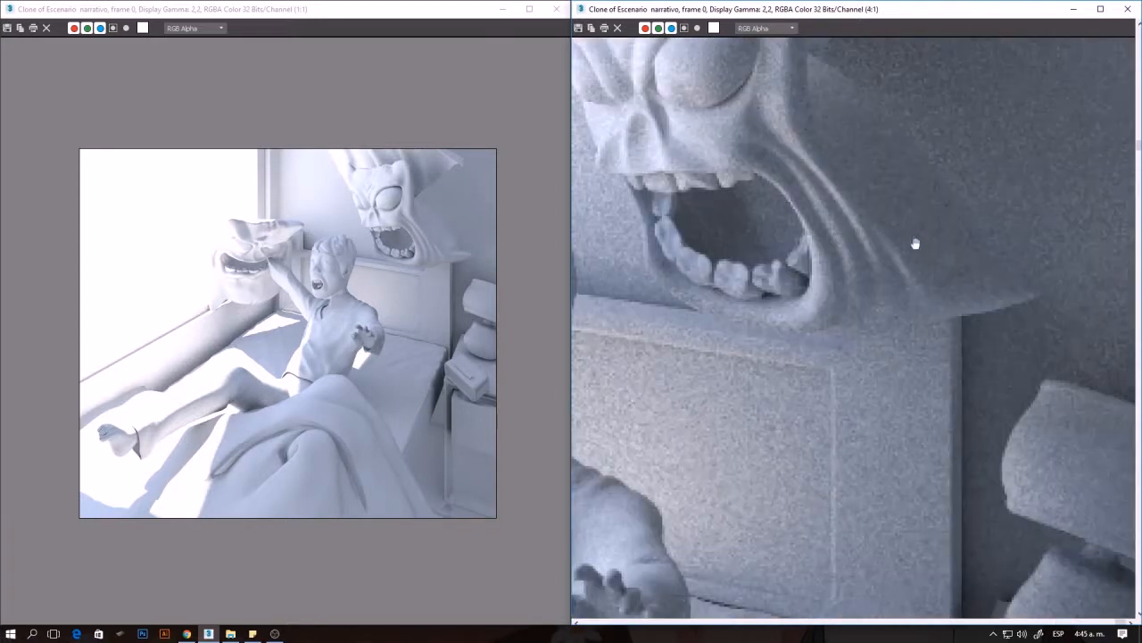
Examine the bed's edge and the wall behind the large mask in the clone of the new render
{"action": "scroll", "coordinate": [443, 390], "scroll_direction": "up", "scroll_amount": 2}
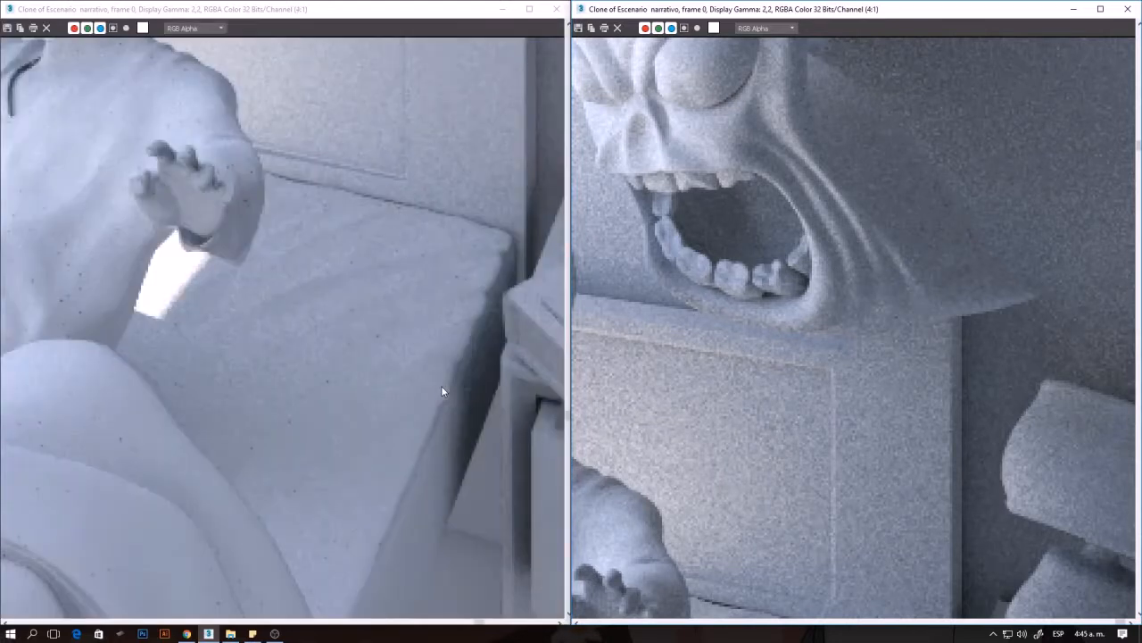
{"action": "scroll", "coordinate": [379, 389], "scroll_direction": "down", "scroll_amount": 2}
{"action": "scroll", "coordinate": [151, 392], "scroll_direction": "up", "scroll_amount": 2}
{"action": "middle_click_drag", "start_coordinate": [492, 203], "coordinate": [378, 266]}
{"action": "scroll", "coordinate": [404, 278], "scroll_direction": "down", "scroll_amount": 4}
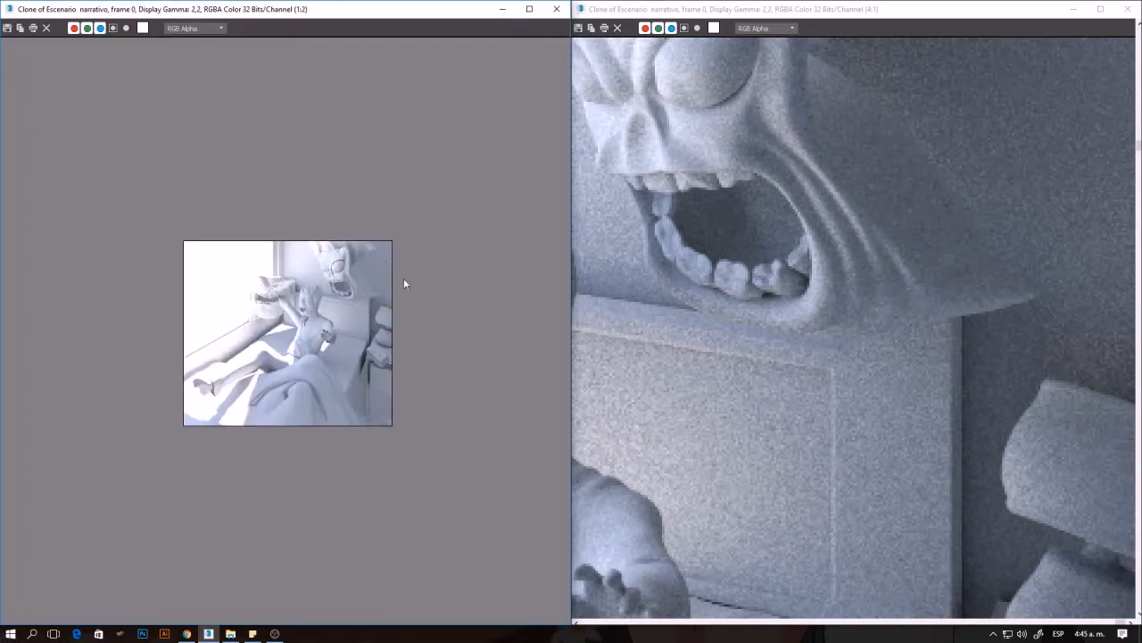
{"action": "scroll", "coordinate": [377, 246], "scroll_direction": "up", "scroll_amount": 5}
{"action": "middle_click_drag", "start_coordinate": [515, 170], "coordinate": [400, 253]}
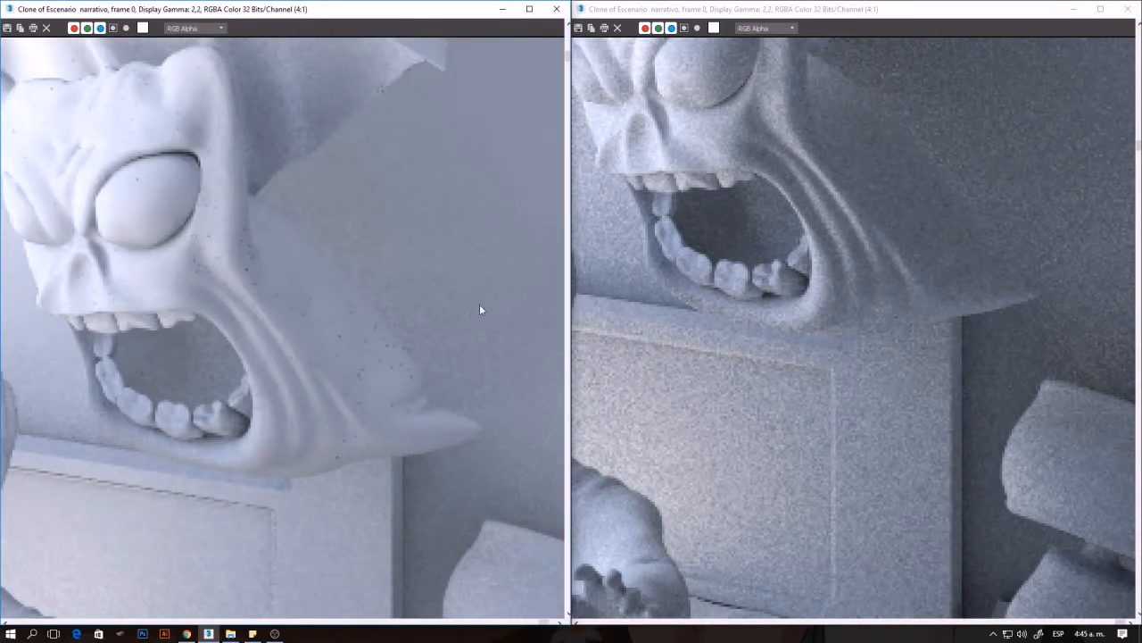
Match both clones' magnification and inspect the contact shadows between the bed and nightstand in the new render's clone
{"action": "scroll", "coordinate": [369, 303], "scroll_direction": "down", "scroll_amount": 2}
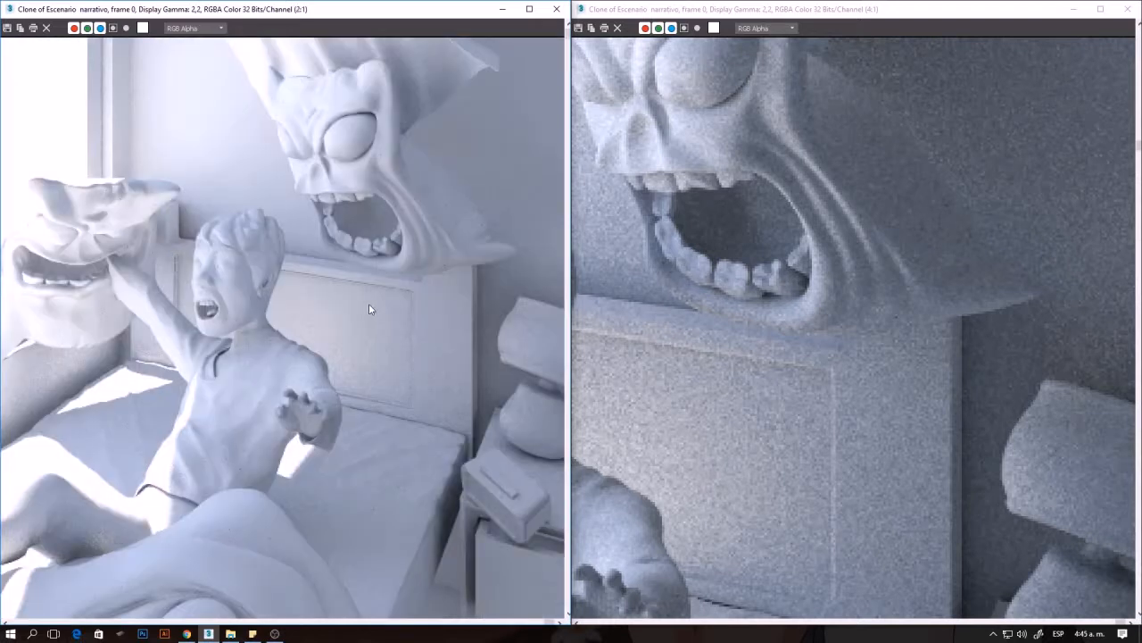
{"action": "scroll", "coordinate": [878, 353], "scroll_direction": "down", "scroll_amount": 1}
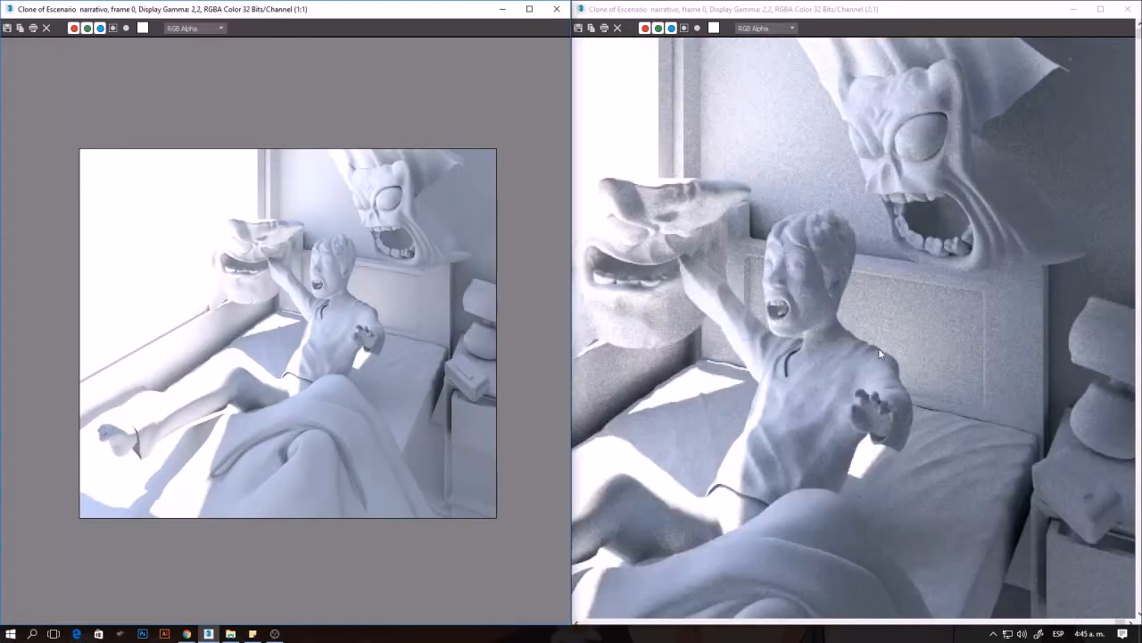
{"action": "scroll", "coordinate": [471, 355], "scroll_direction": "up", "scroll_amount": 1}
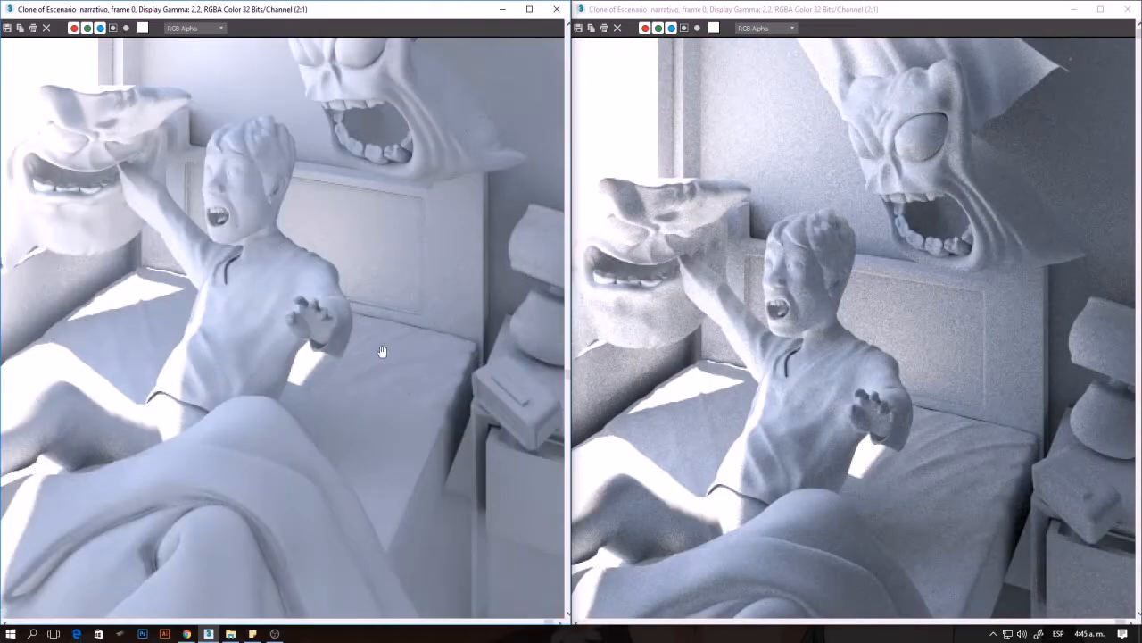
{"action": "scroll", "coordinate": [378, 352], "scroll_direction": "up", "scroll_amount": 1}
{"action": "middle_click_drag", "start_coordinate": [403, 363], "coordinate": [243, 347]}
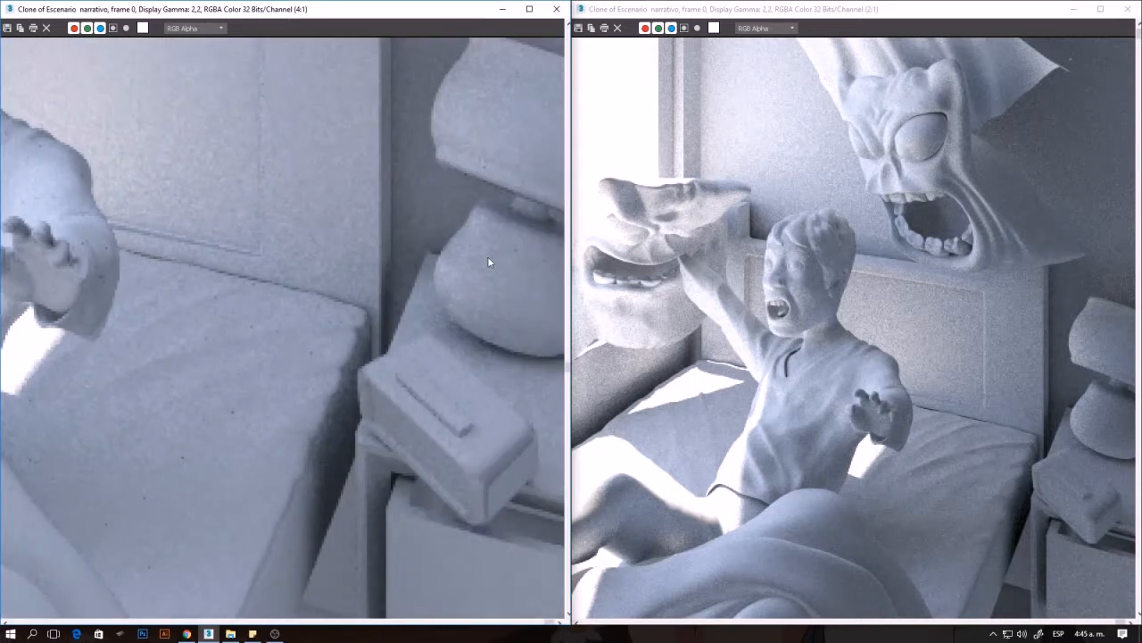
{"action": "middle_click_drag", "start_coordinate": [409, 504], "coordinate": [396, 425]}
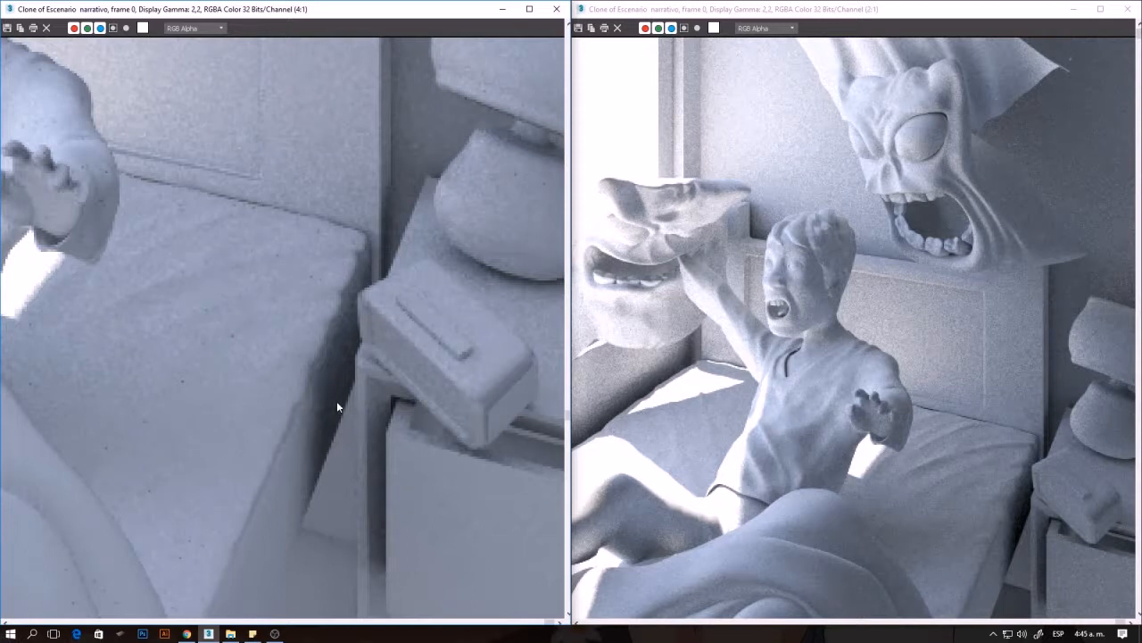
{"action": "scroll", "coordinate": [399, 396], "scroll_direction": "down", "scroll_amount": 2}
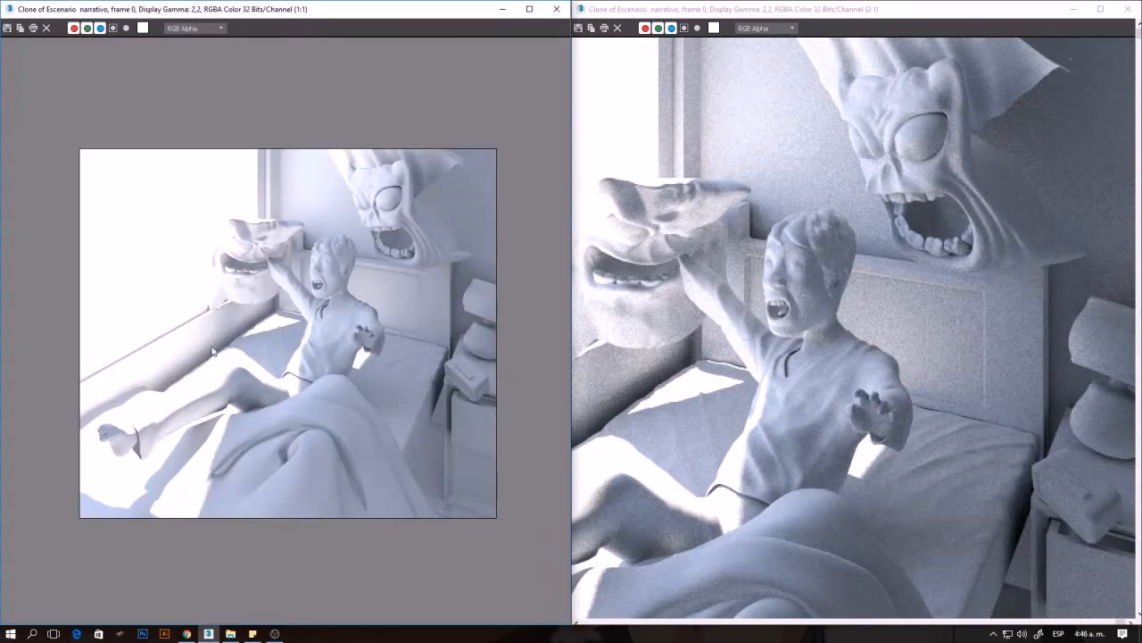
Compare the shading of the low window wall and the large mask in the new render's clone with the previous one
{"action": "scroll", "coordinate": [183, 351], "scroll_direction": "up", "scroll_amount": 3}
{"action": "scroll", "coordinate": [270, 373], "scroll_direction": "down", "scroll_amount": 2}
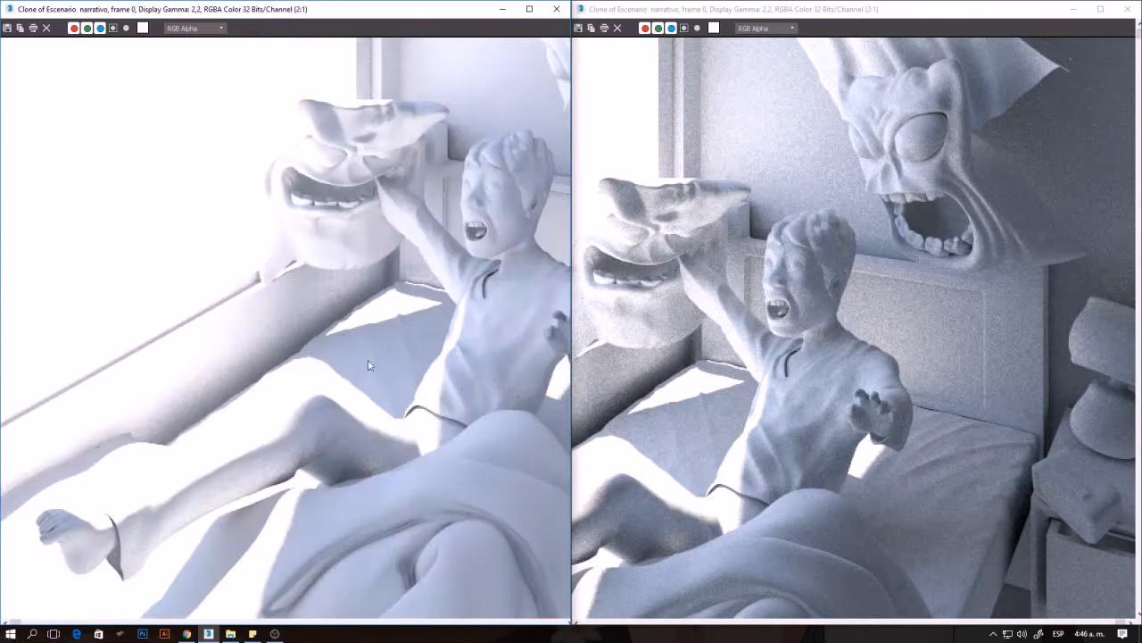
{"action": "scroll", "coordinate": [352, 342], "scroll_direction": "down", "scroll_amount": 1}
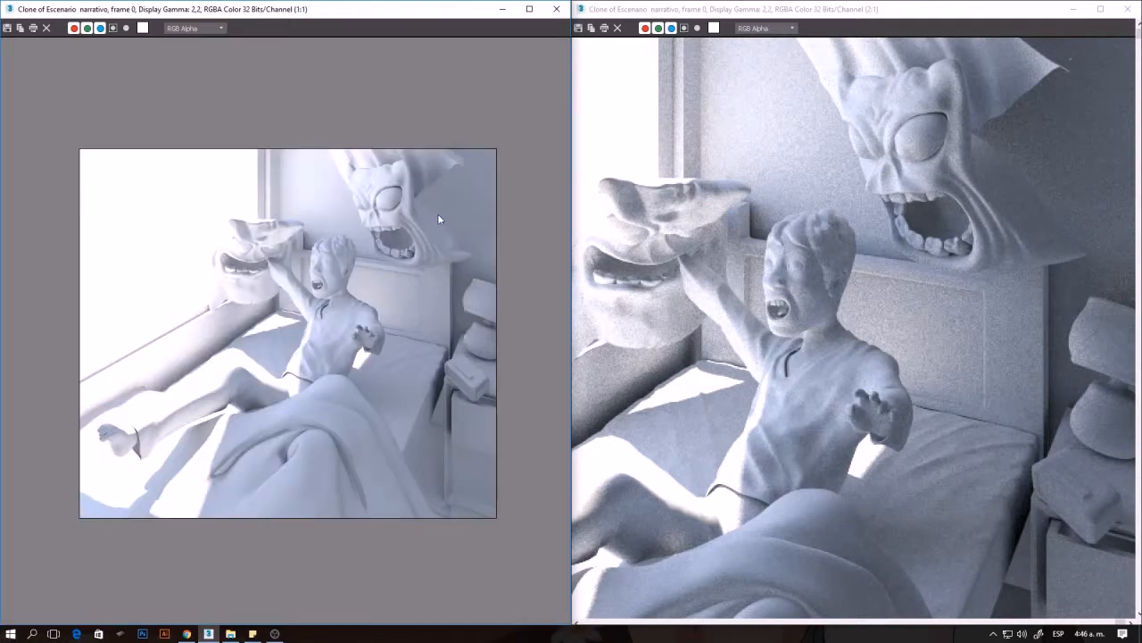
{"action": "scroll", "coordinate": [437, 213], "scroll_direction": "up", "scroll_amount": 3}
{"action": "scroll", "coordinate": [449, 227], "scroll_direction": "down", "scroll_amount": 2}
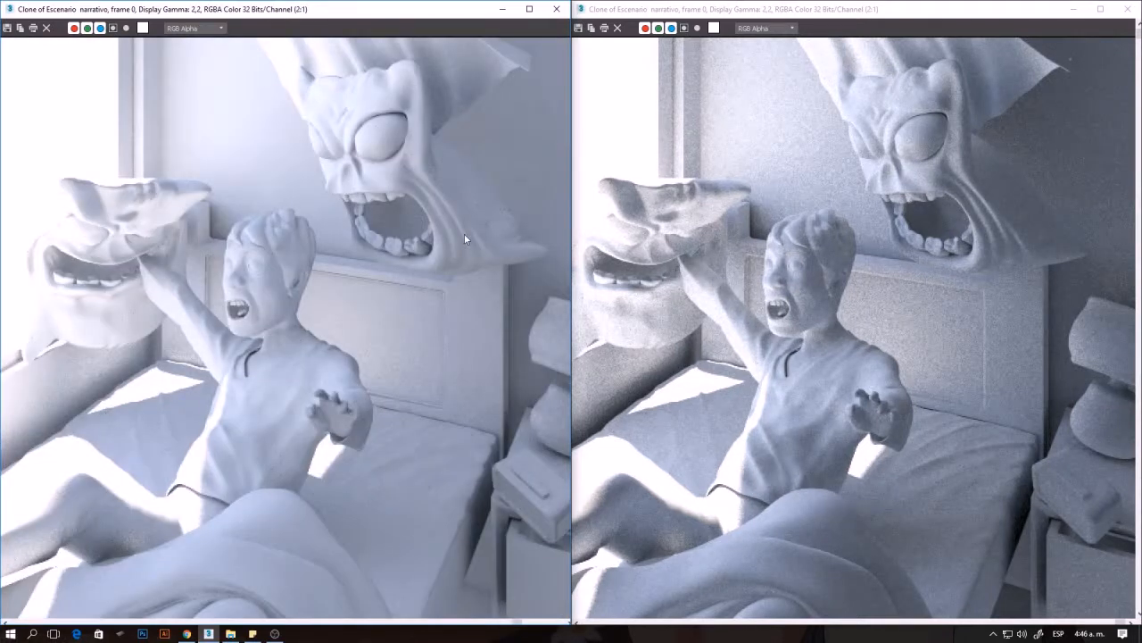
{"action": "scroll", "coordinate": [464, 233], "scroll_direction": "down", "scroll_amount": 1}
Close the previous ambient occlusion clone and tile the clone without ambient occlusion beside the new render's clone
{"action": "scroll", "coordinate": [791, 297], "scroll_direction": "down", "scroll_amount": 1}
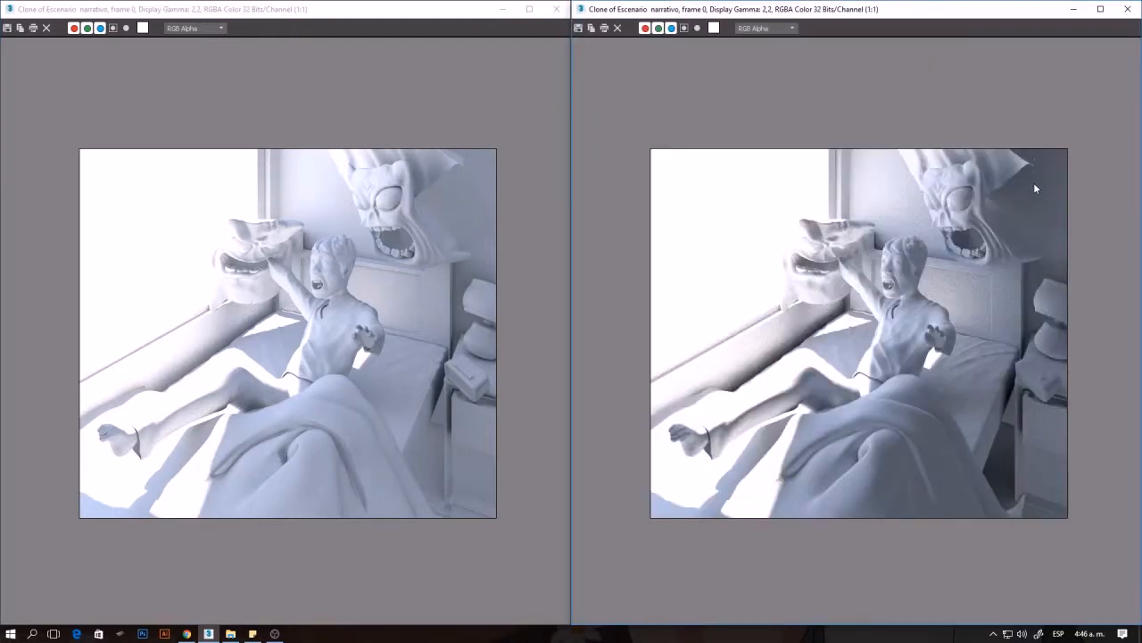
{"action": "left_click", "coordinate": [1129, 9]}
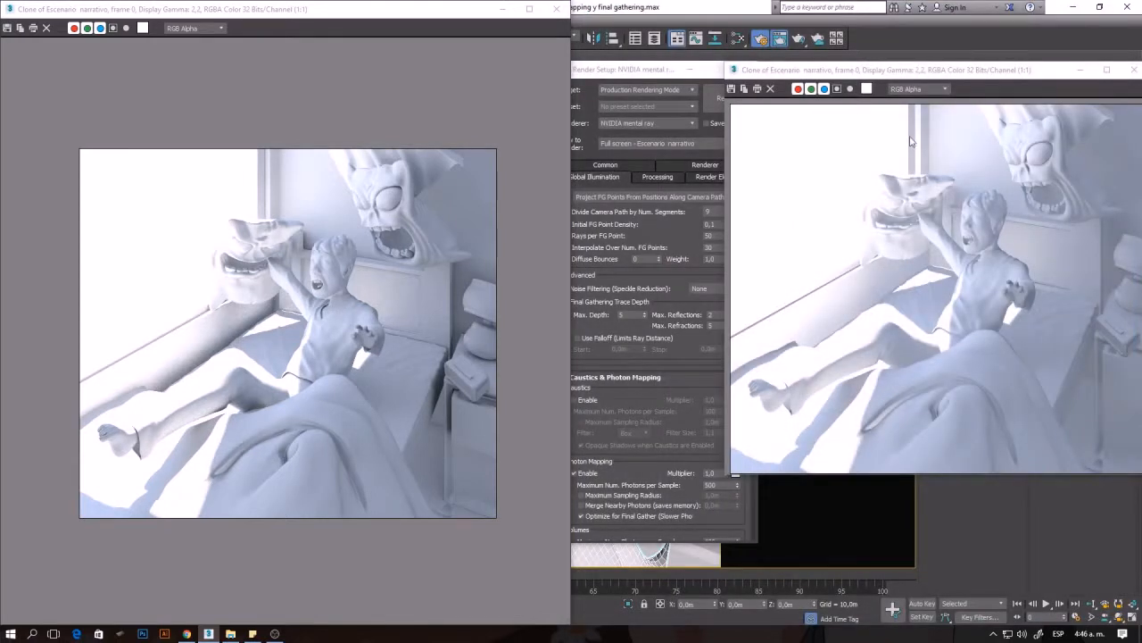
{"action": "left_click_drag", "start_coordinate": [894, 70], "coordinate": [1136, 234]}
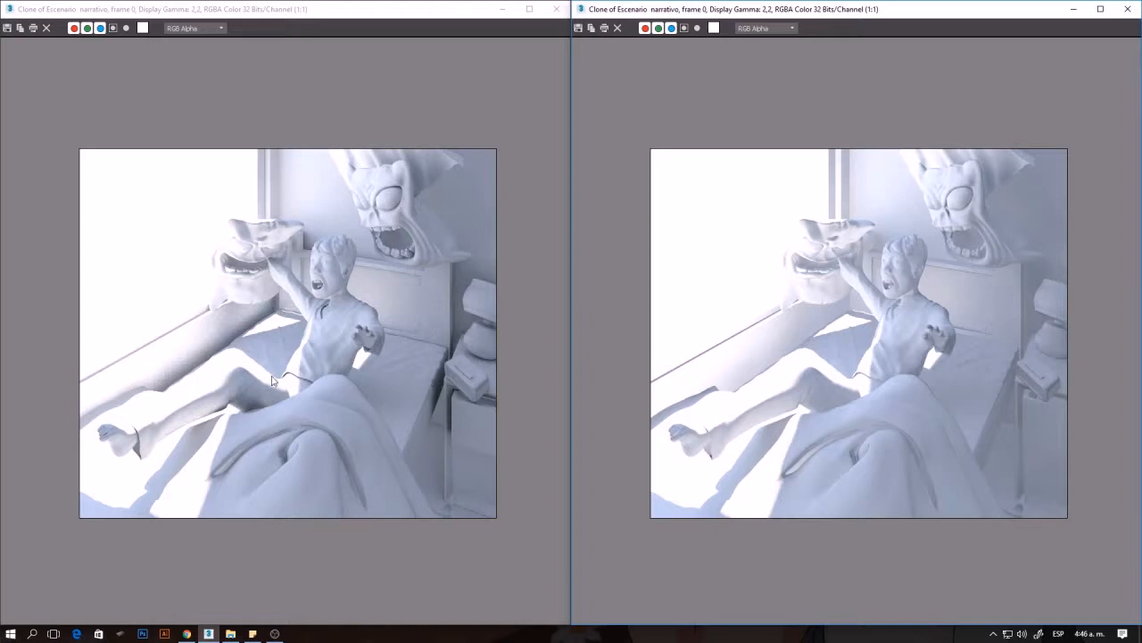
Compare the shading under the boy's bent leg in the clones with and without ambient occlusion
{"action": "scroll", "coordinate": [257, 410], "scroll_direction": "up", "scroll_amount": 2}
{"action": "scroll", "coordinate": [257, 404], "scroll_direction": "up", "scroll_amount": 1}
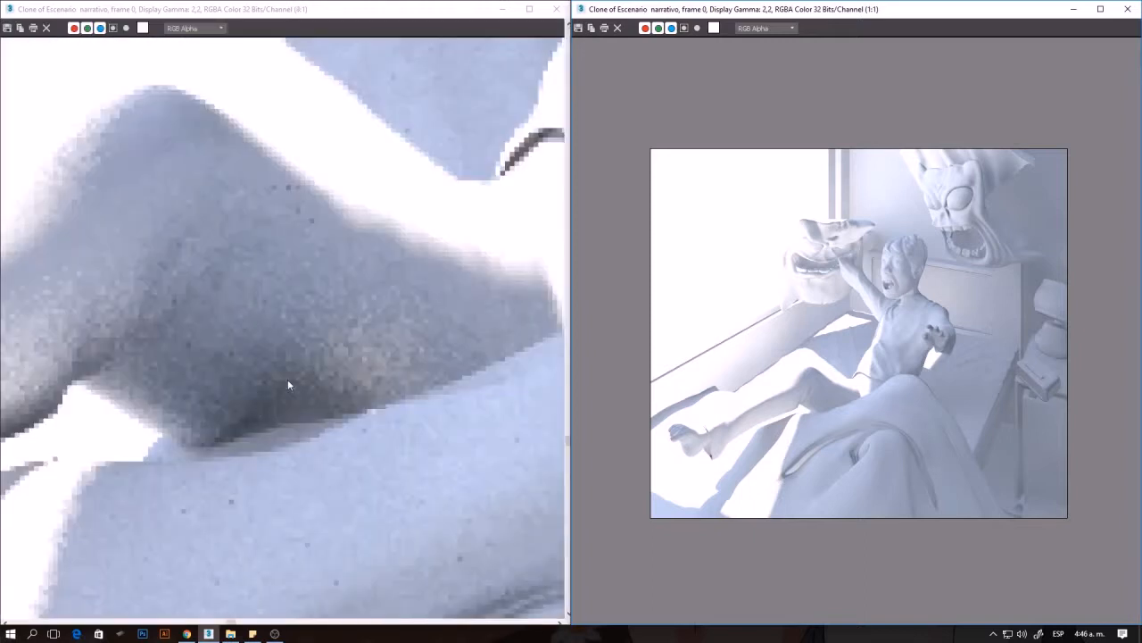
{"action": "scroll", "coordinate": [341, 312], "scroll_direction": "down", "scroll_amount": 2}
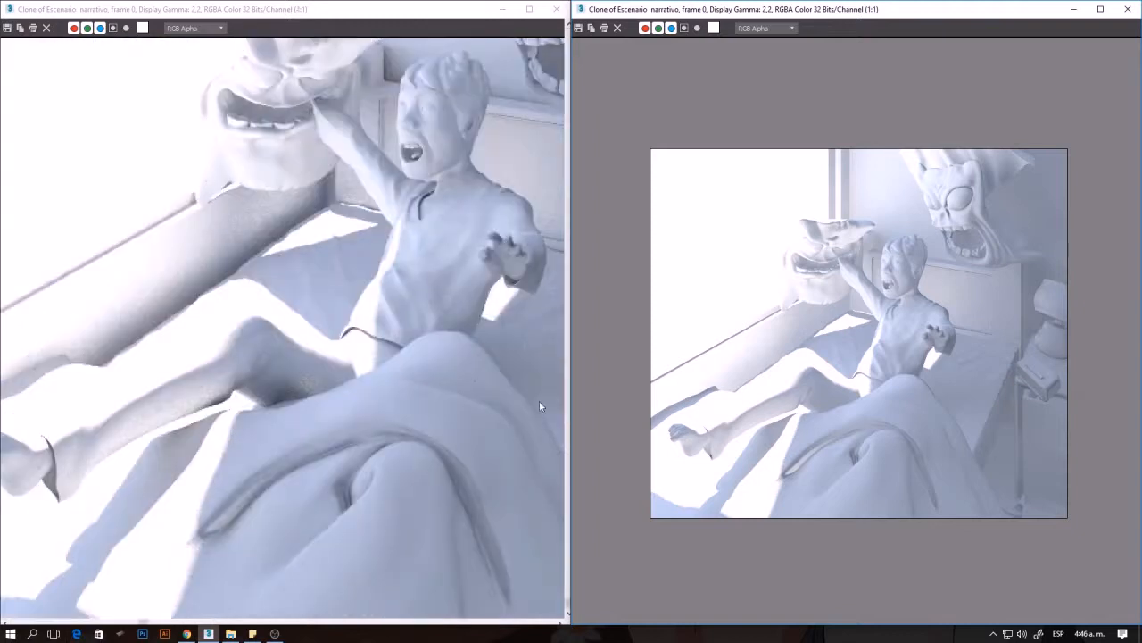
{"action": "scroll", "coordinate": [815, 407], "scroll_direction": "up", "scroll_amount": 2}
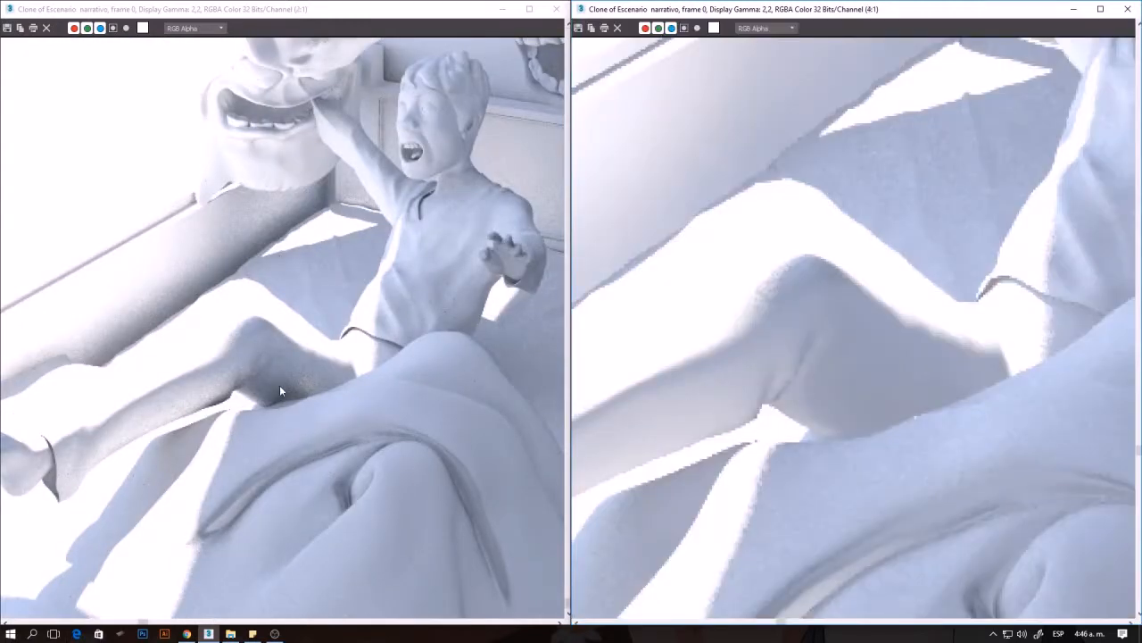
{"action": "scroll", "coordinate": [257, 375], "scroll_direction": "up", "scroll_amount": 1}
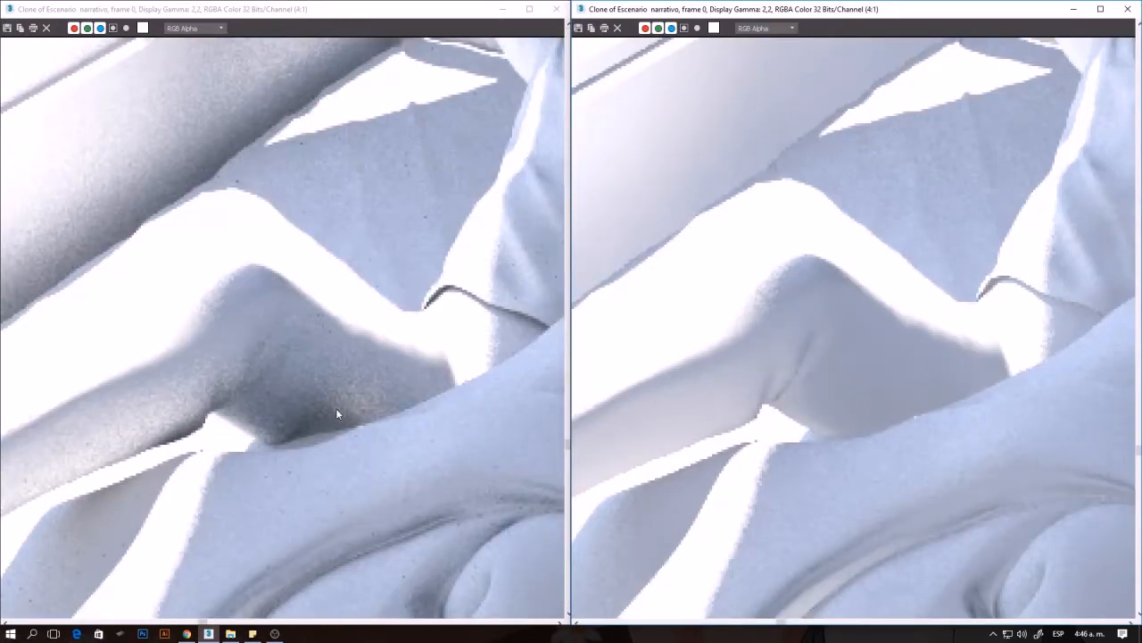
{"action": "scroll", "coordinate": [872, 426], "scroll_direction": "down", "scroll_amount": 3}
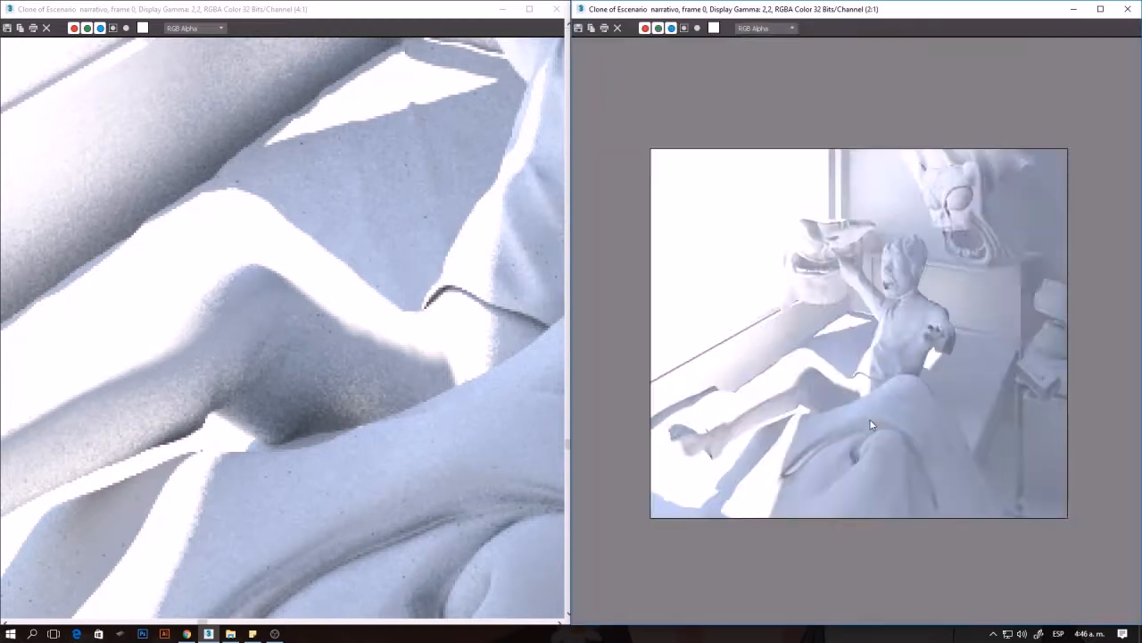
Examine the leg, the mattress edge and the low window wall in the clone without ambient occlusion
{"action": "scroll", "coordinate": [806, 393], "scroll_direction": "up", "scroll_amount": 4}
{"action": "scroll", "coordinate": [711, 366], "scroll_direction": "down", "scroll_amount": 4}
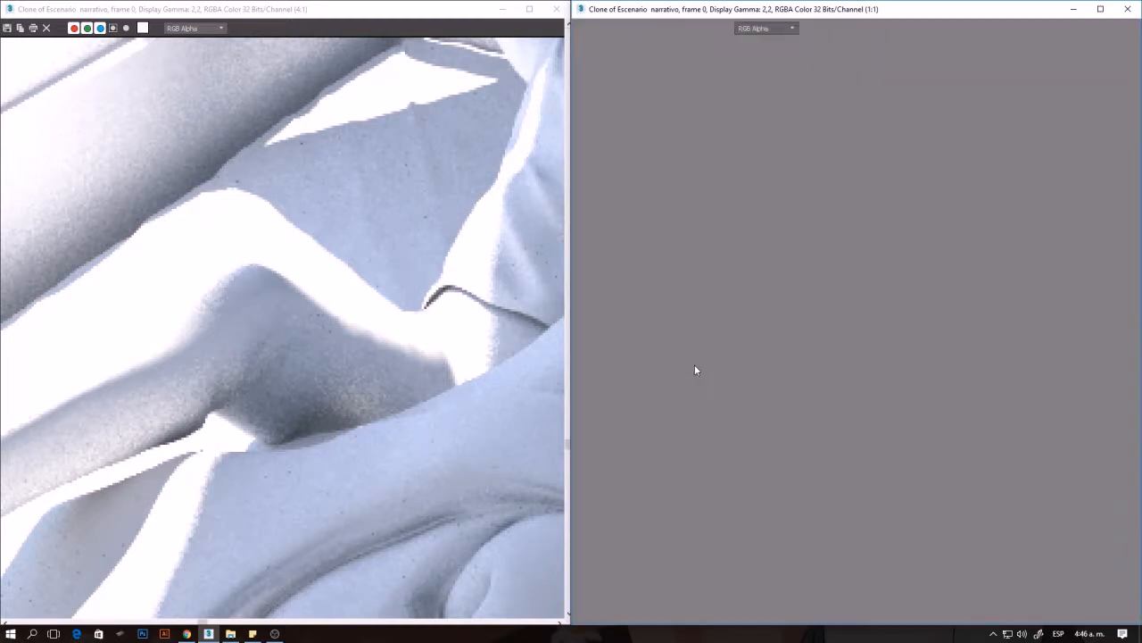
{"action": "scroll", "coordinate": [855, 326], "scroll_direction": "up", "scroll_amount": 1}
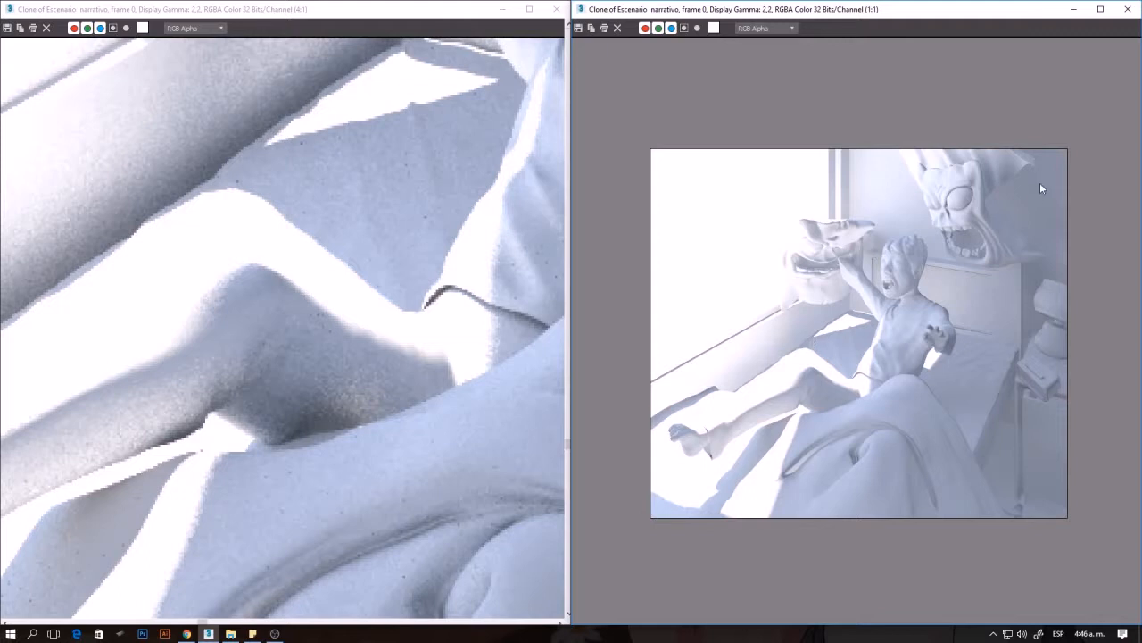
{"action": "scroll", "coordinate": [852, 294], "scroll_direction": "up", "scroll_amount": 1}
{"action": "scroll", "coordinate": [710, 554], "scroll_direction": "up", "scroll_amount": 1}
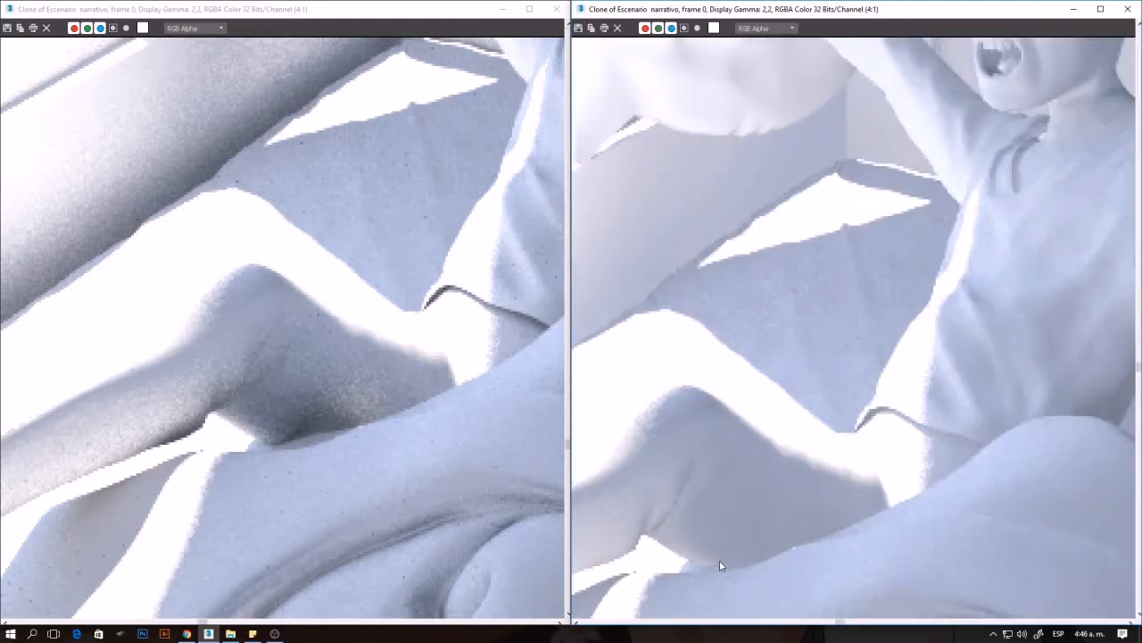
{"action": "scroll", "coordinate": [721, 558], "scroll_direction": "up", "scroll_amount": 1}
{"action": "scroll", "coordinate": [801, 517], "scroll_direction": "down", "scroll_amount": 2}
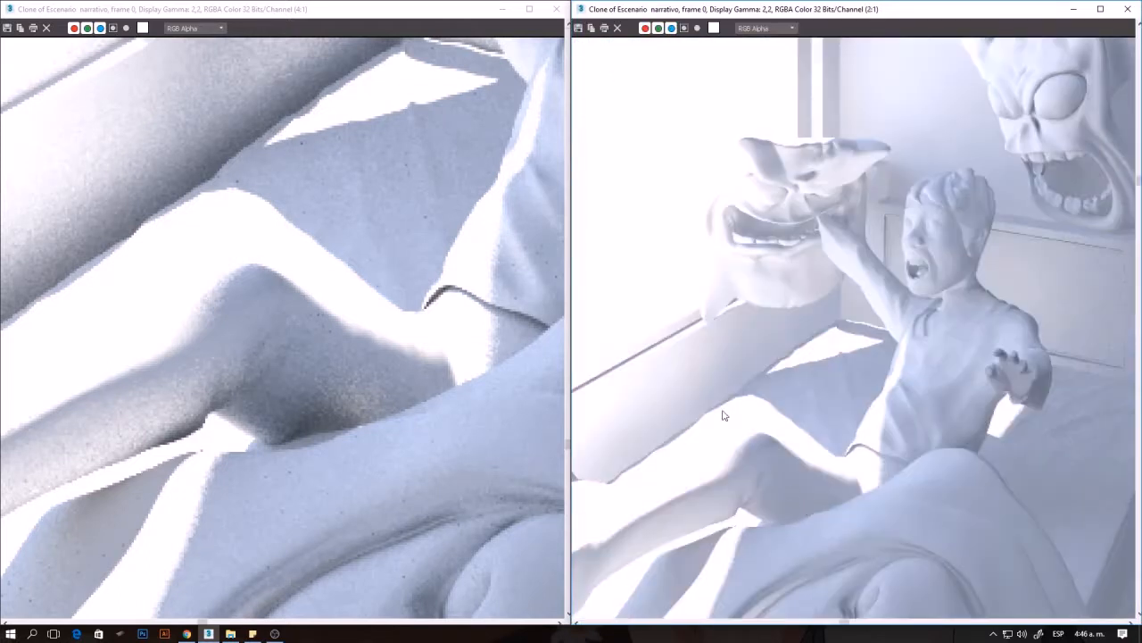
{"action": "scroll", "coordinate": [750, 358], "scroll_direction": "up", "scroll_amount": 2}
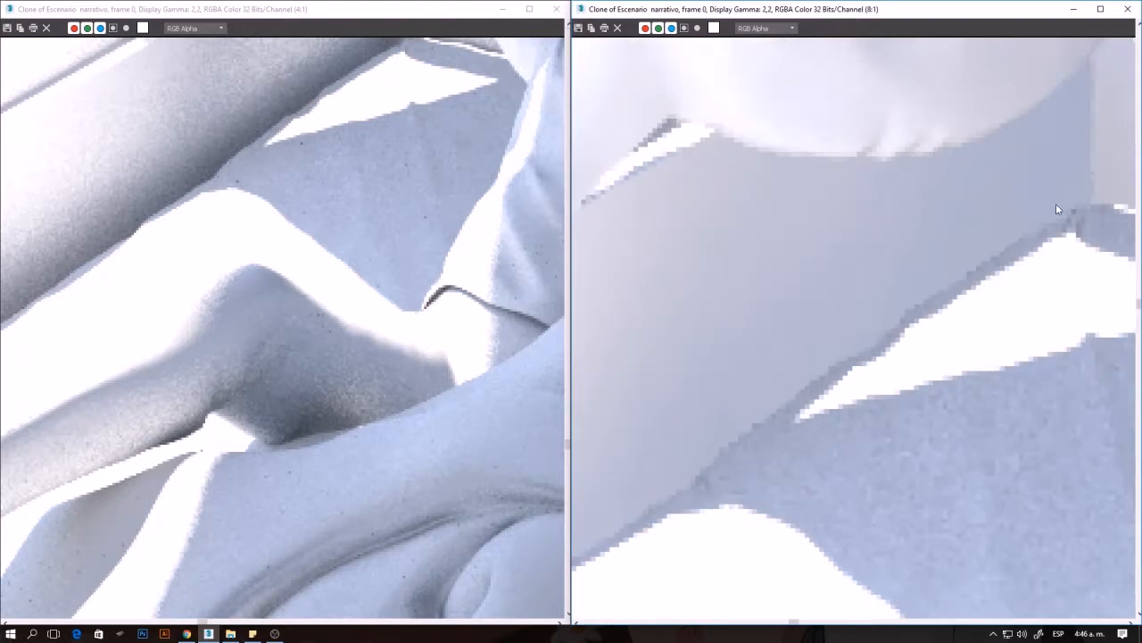
{"action": "scroll", "coordinate": [778, 416], "scroll_direction": "down", "scroll_amount": 3}
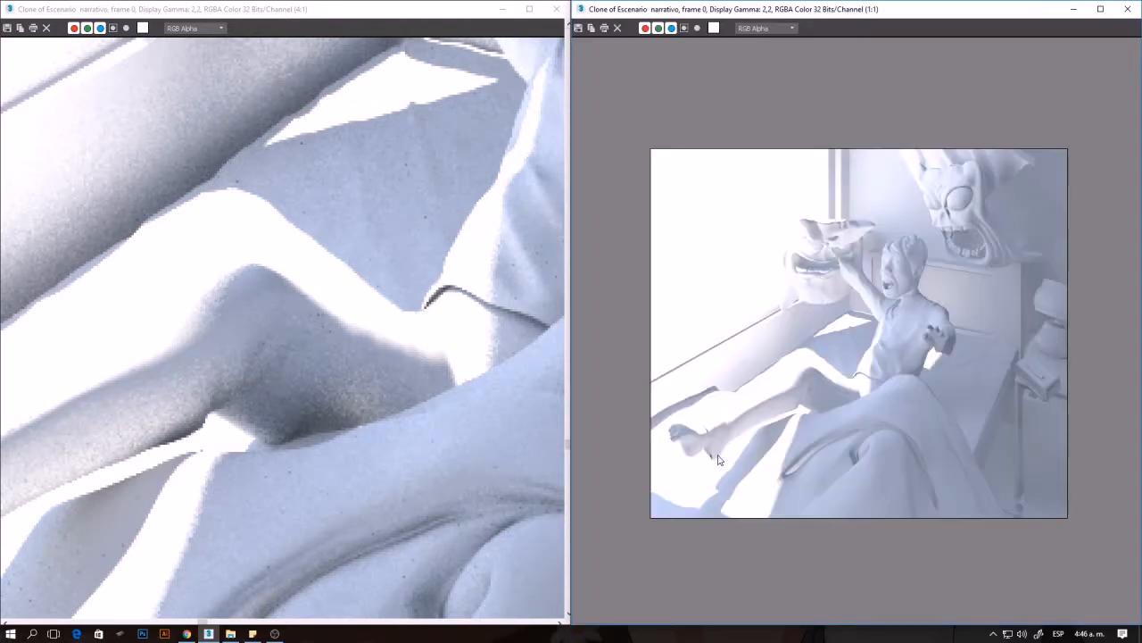
Inspect the boy's foot in the clone without ambient occlusion and view the other clone at full frame
{"action": "scroll", "coordinate": [745, 382], "scroll_direction": "up", "scroll_amount": 1}
{"action": "scroll", "coordinate": [307, 362], "scroll_direction": "down", "scroll_amount": 2}
{"action": "scroll", "coordinate": [227, 327], "scroll_direction": "up", "scroll_amount": 2}
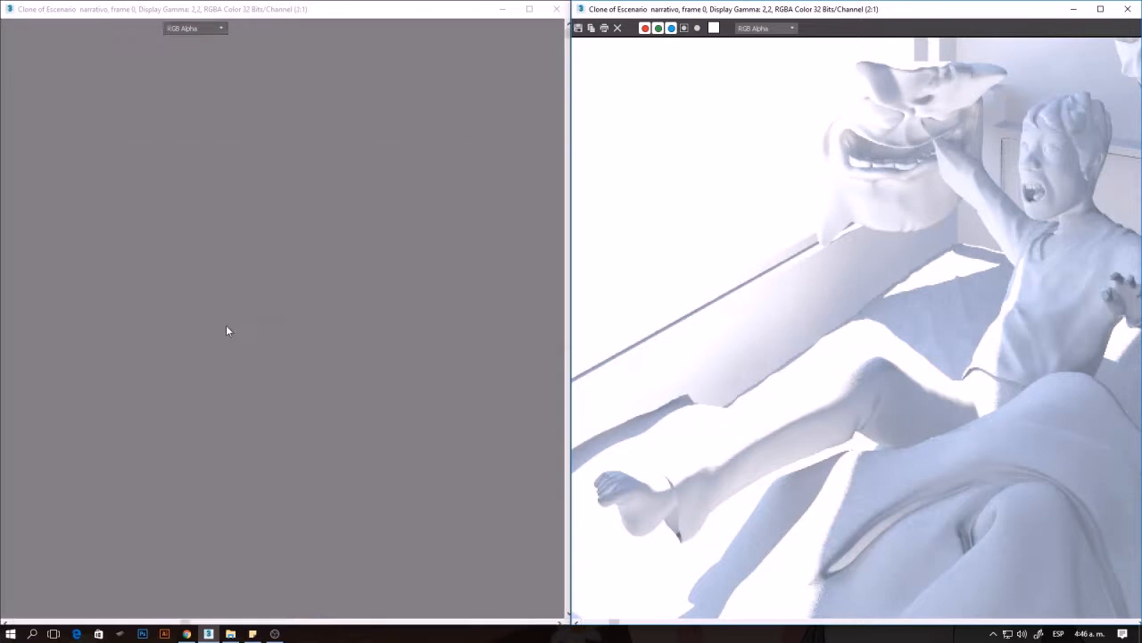
{"action": "scroll", "coordinate": [309, 284], "scroll_direction": "down", "scroll_amount": 2}
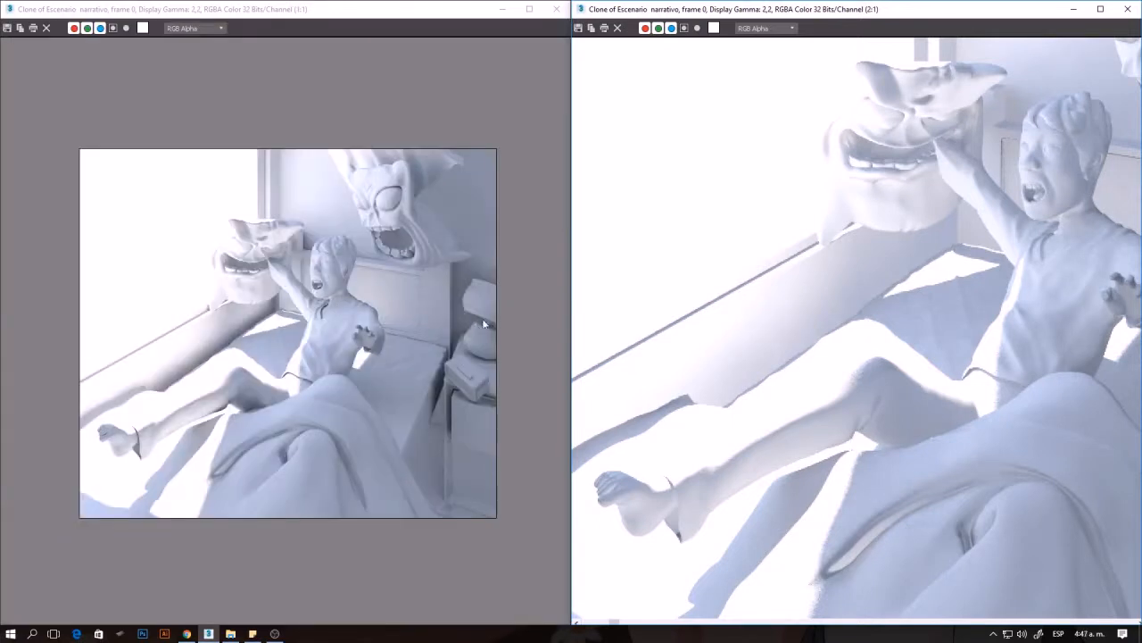
Compare the contact shadows between the bed and nightstand in both clones at 4:1 magnification
{"action": "scroll", "coordinate": [483, 324], "scroll_direction": "up", "scroll_amount": 2}
{"action": "scroll", "coordinate": [461, 341], "scroll_direction": "down", "scroll_amount": 2}
{"action": "scroll", "coordinate": [857, 416], "scroll_direction": "down", "scroll_amount": 1}
{"action": "scroll", "coordinate": [1074, 373], "scroll_direction": "up", "scroll_amount": 1}
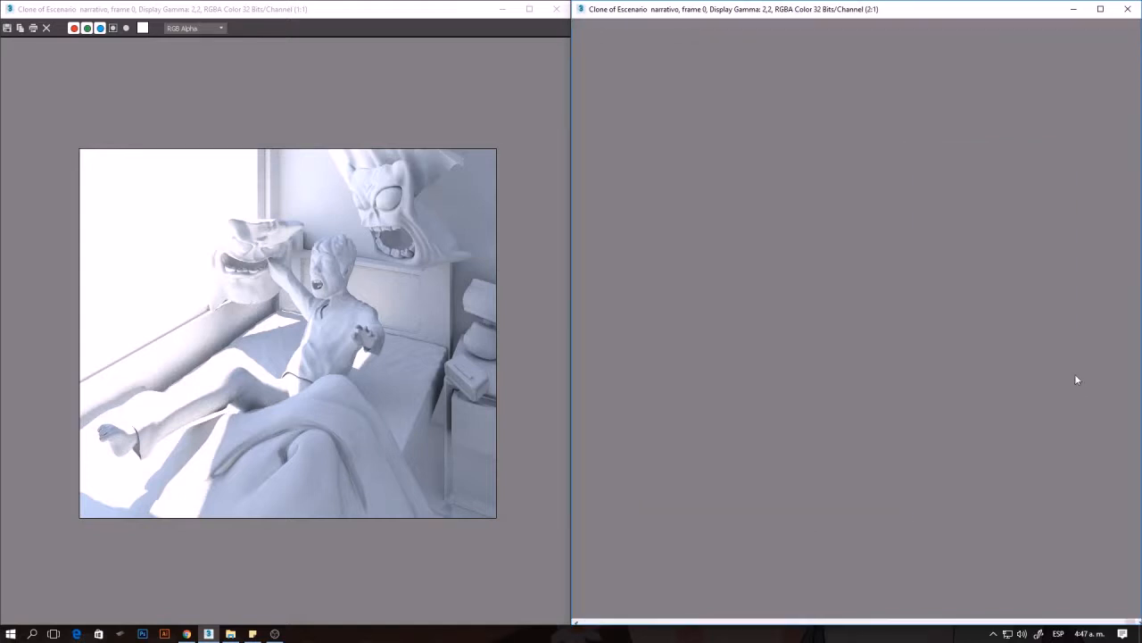
{"action": "scroll", "coordinate": [1078, 372], "scroll_direction": "up", "scroll_amount": 1}
{"action": "middle_click_drag", "start_coordinate": [1018, 372], "coordinate": [880, 368]}
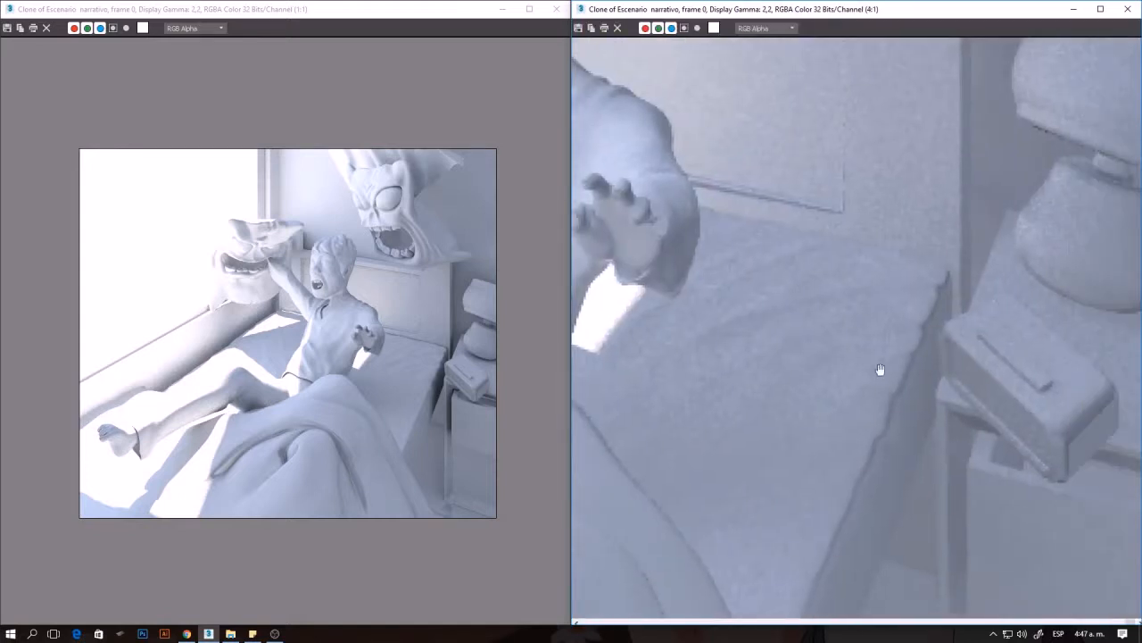
{"action": "middle_click_drag", "start_coordinate": [923, 337], "coordinate": [922, 345]}
{"action": "scroll", "coordinate": [456, 354], "scroll_direction": "up", "scroll_amount": 1}
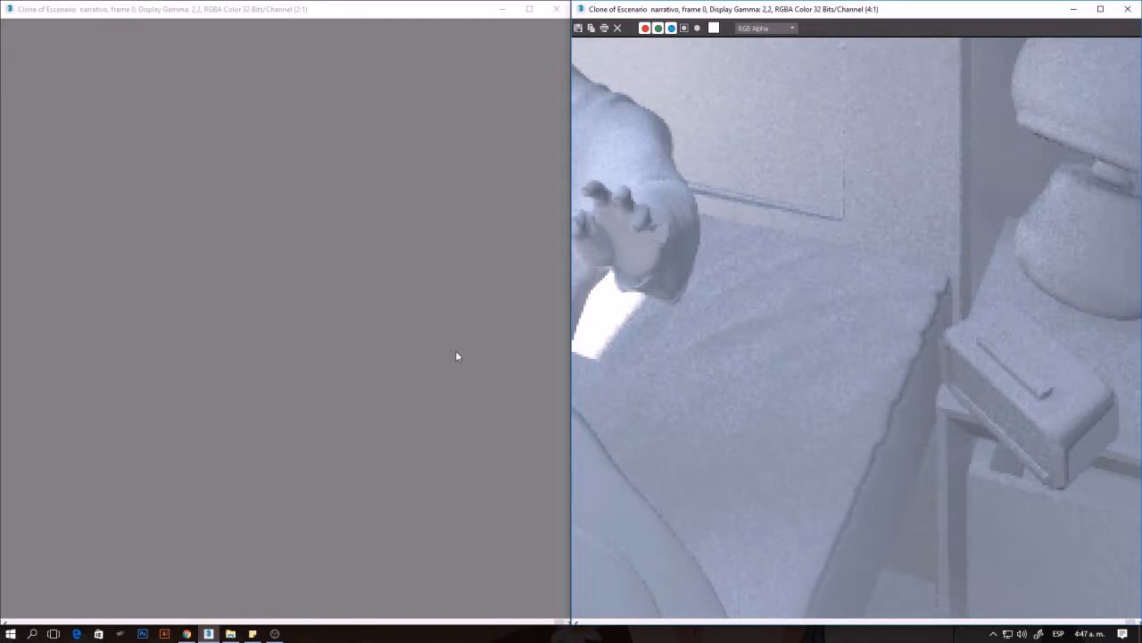
{"action": "scroll", "coordinate": [478, 360], "scroll_direction": "up", "scroll_amount": 1}
{"action": "middle_click_drag", "start_coordinate": [513, 366], "coordinate": [314, 329]}
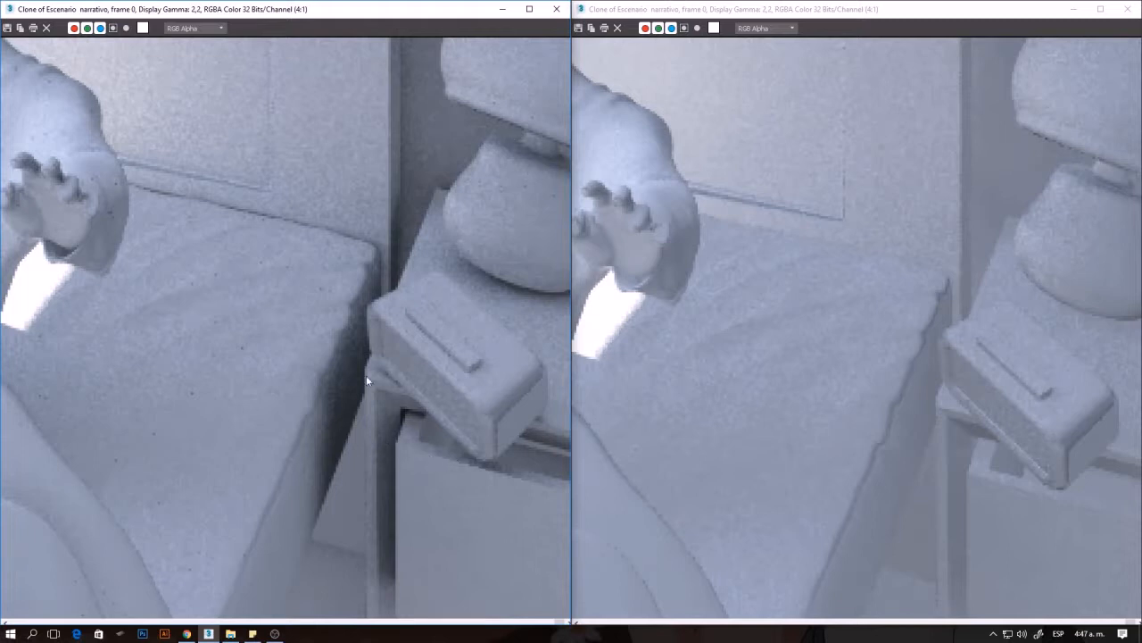
Compare the large mask's eye, mouth and the wall behind it in both clones at 4:1 magnification
{"action": "scroll", "coordinate": [349, 334], "scroll_direction": "down", "scroll_amount": 2}
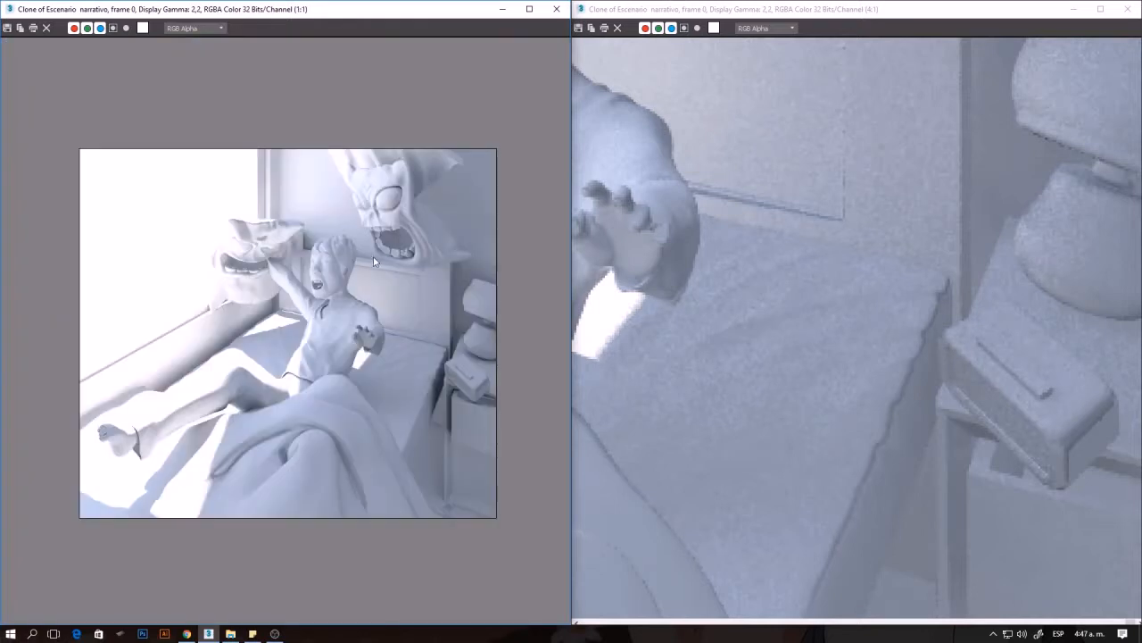
{"action": "scroll", "coordinate": [682, 203], "scroll_direction": "down", "scroll_amount": 1}
{"action": "middle_click_drag", "start_coordinate": [857, 134], "coordinate": [839, 258]}
{"action": "scroll", "coordinate": [961, 95], "scroll_direction": "up", "scroll_amount": 1}
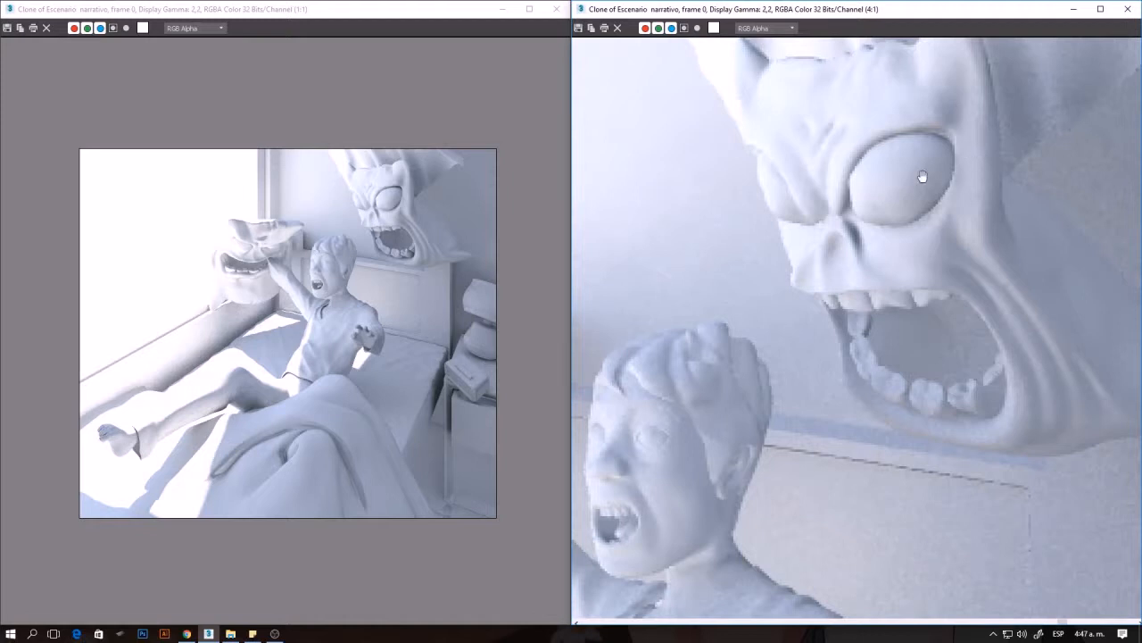
{"action": "scroll", "coordinate": [446, 174], "scroll_direction": "up", "scroll_amount": 3}
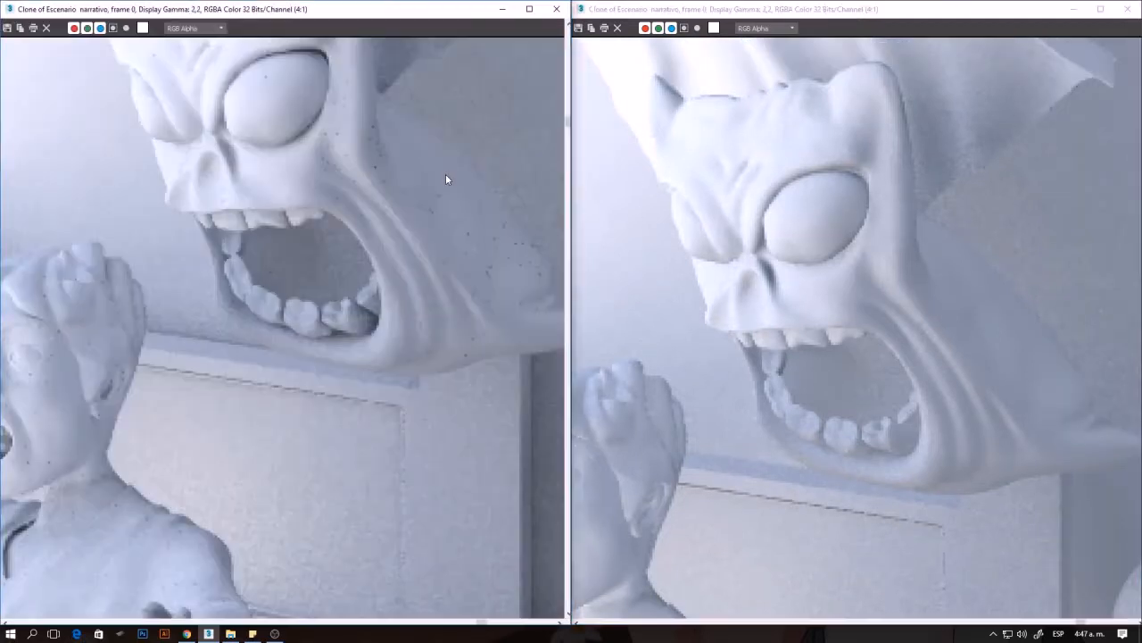
{"action": "scroll", "coordinate": [290, 175], "scroll_direction": "down", "scroll_amount": 1}
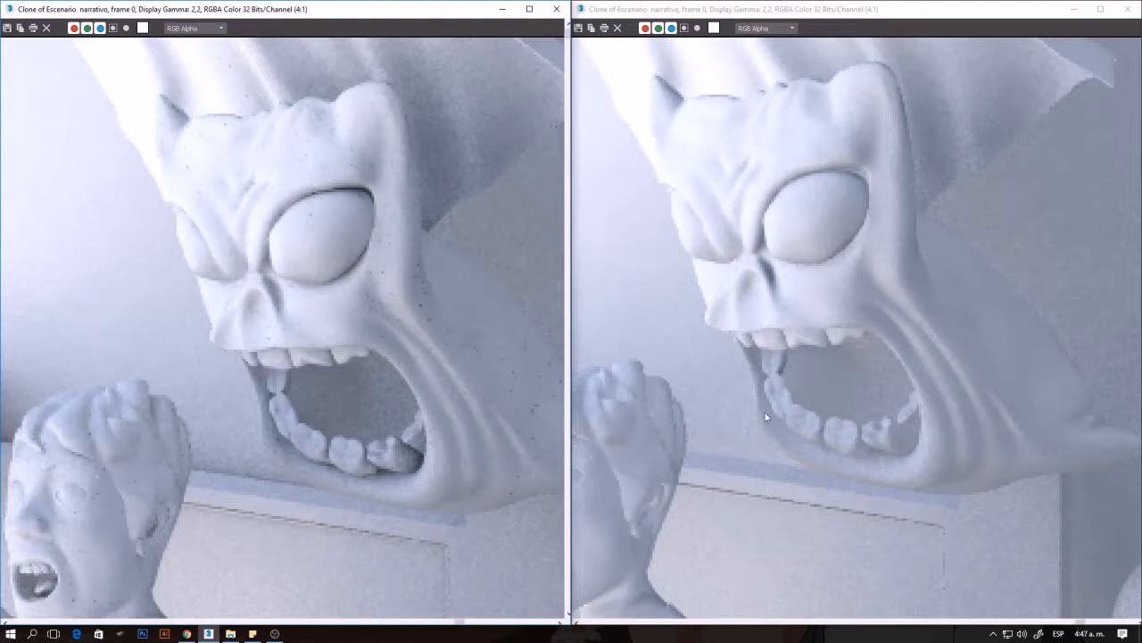
{"action": "scroll", "coordinate": [362, 377], "scroll_direction": "down", "scroll_amount": 2}
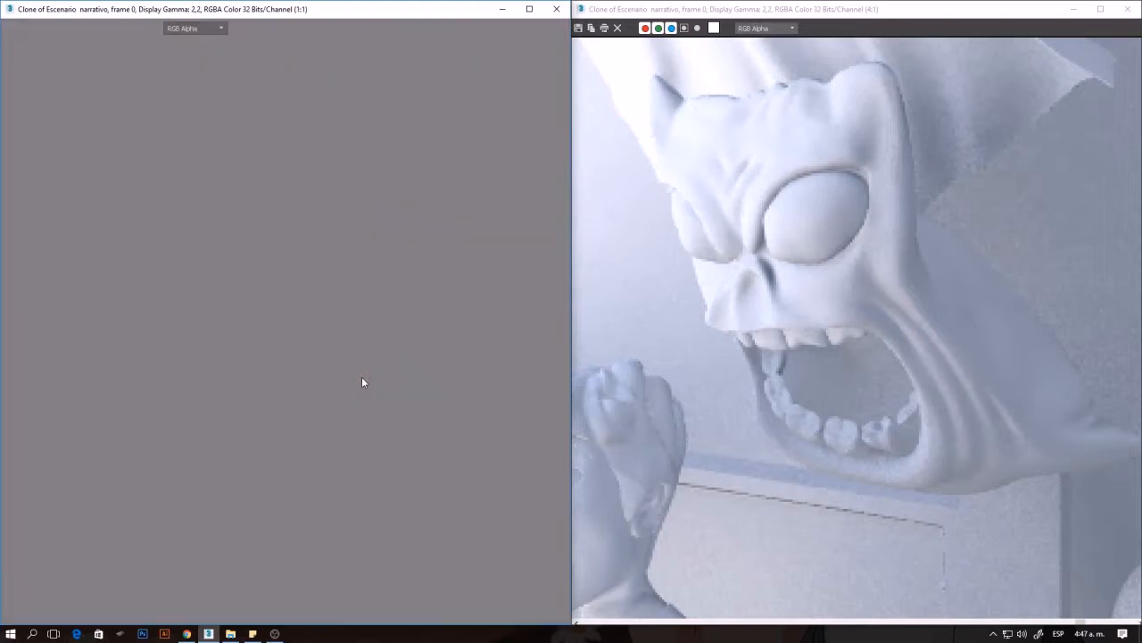
{"action": "scroll", "coordinate": [236, 359], "scroll_direction": "up", "scroll_amount": 1}
{"action": "scroll", "coordinate": [235, 356], "scroll_direction": "down", "scroll_amount": 1}
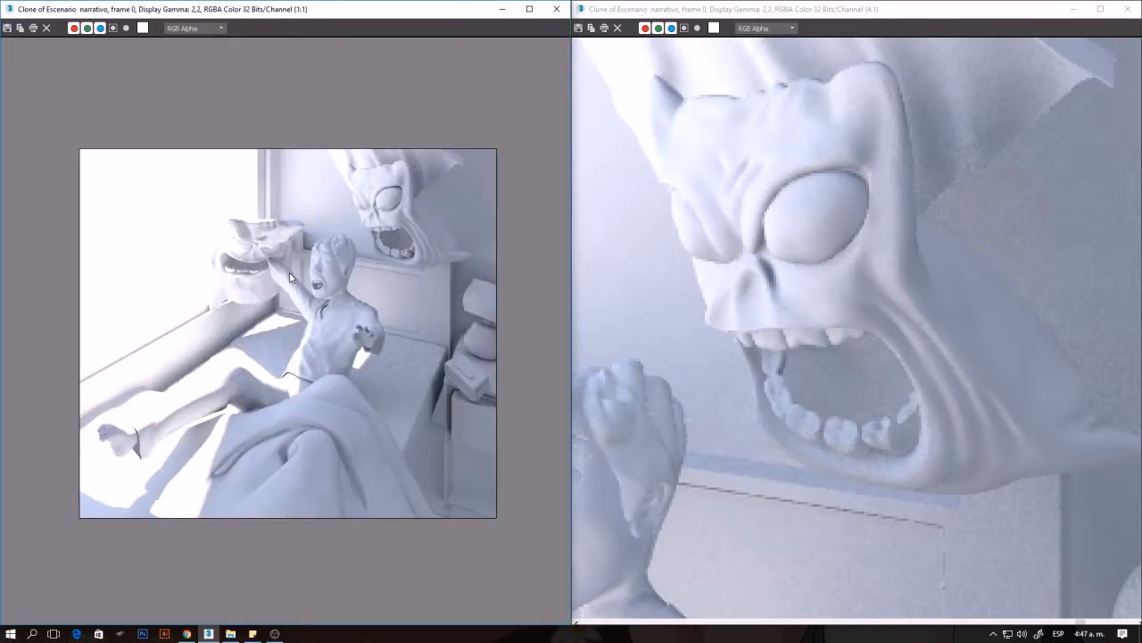
Minimize both render clones and close the rendered frame window and the Render Setup dialog
{"action": "double_click", "coordinate": [750, 11]}
{"action": "left_click", "coordinate": [797, 89]}
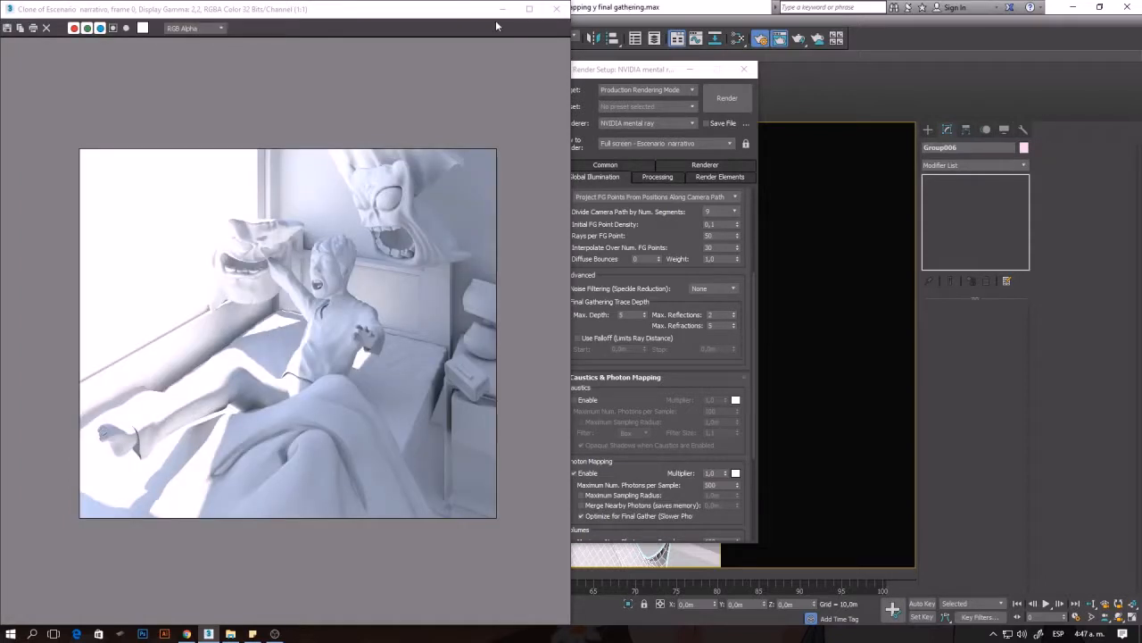
{"action": "mouse_move", "coordinate": [431, 13]}
{"action": "left_mouse_down"}
{"action": "mouse_move", "coordinate": [533, 72]}
{"action": "mouse_move", "coordinate": [541, 148]}
{"action": "mouse_move", "coordinate": [592, 93]}
{"action": "mouse_move", "coordinate": [674, 109]}
{"action": "left_mouse_up"}
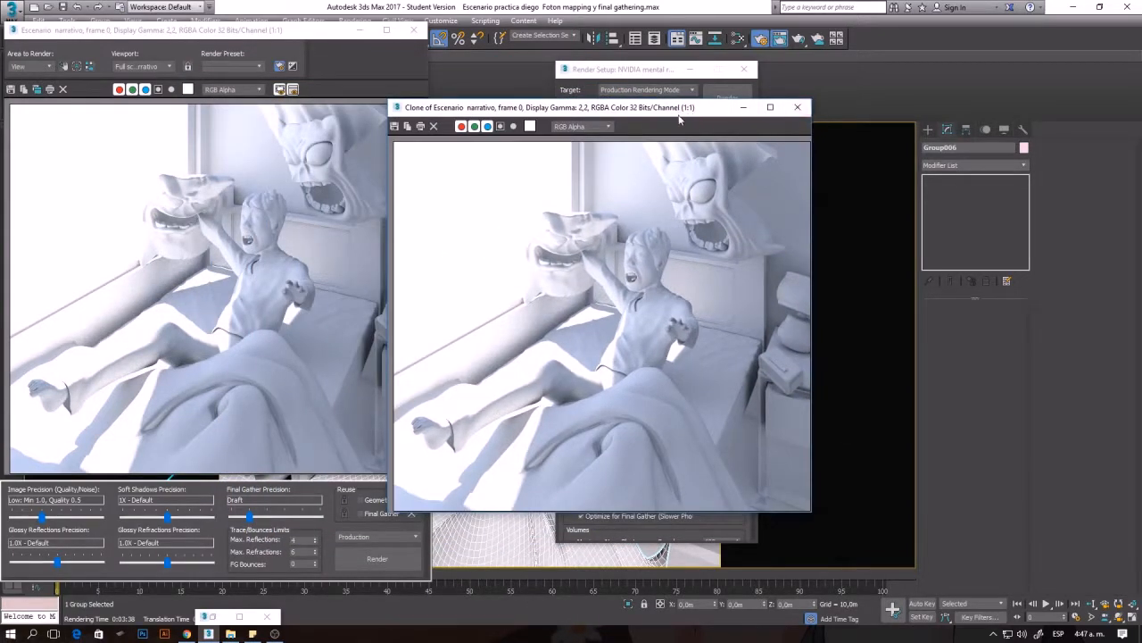
{"action": "left_click_drag", "start_coordinate": [674, 109], "coordinate": [766, 87]}
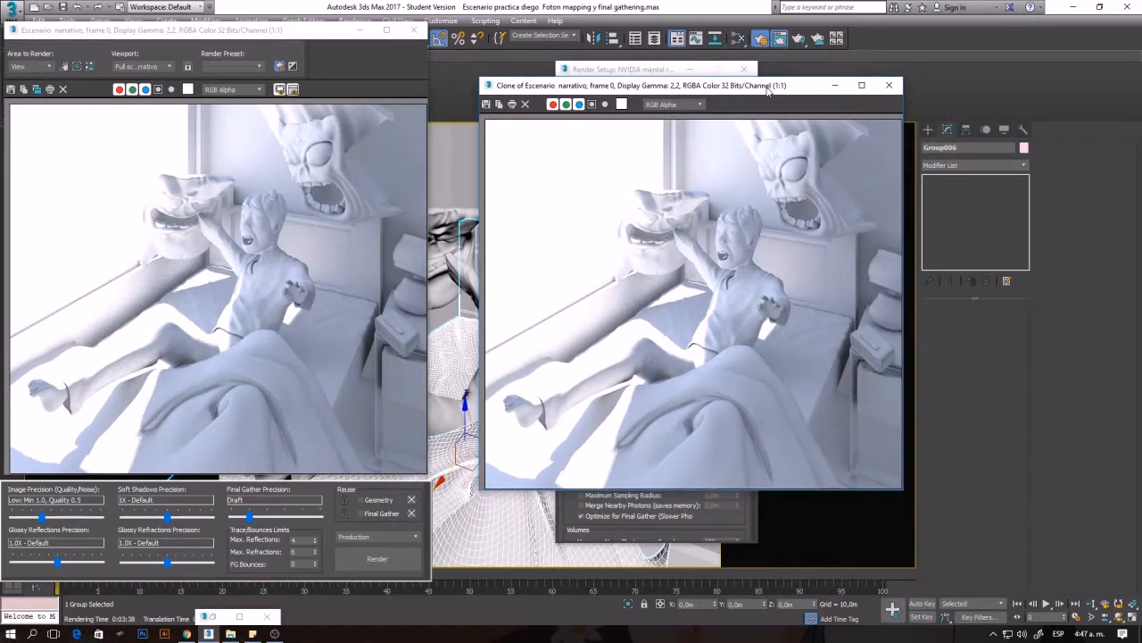
{"action": "left_click", "coordinate": [835, 86]}
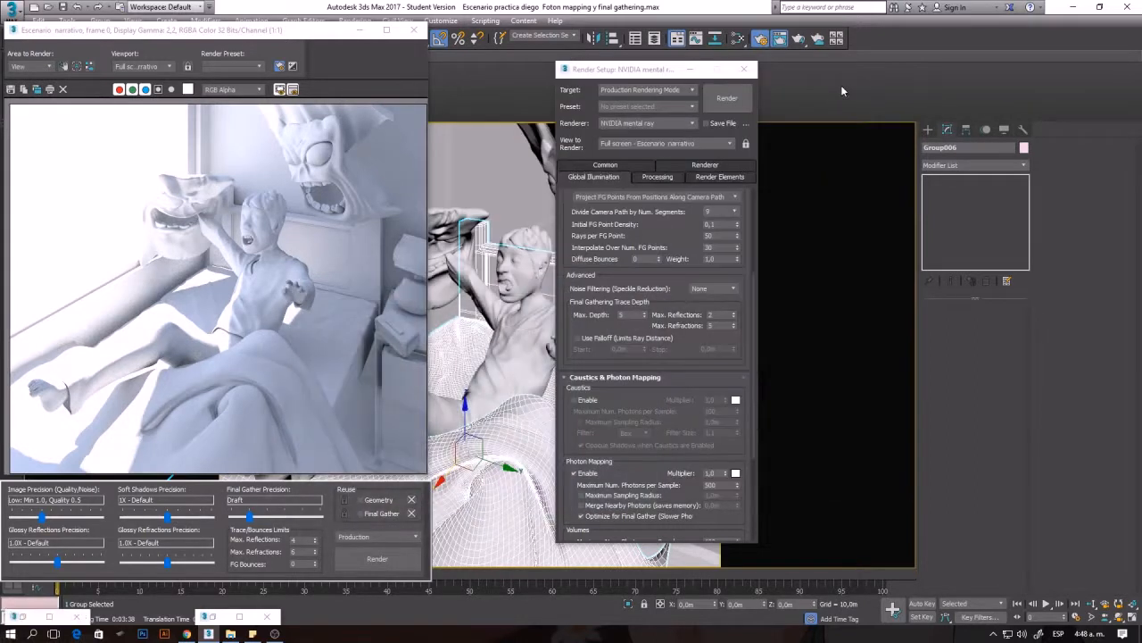
{"action": "left_click", "coordinate": [413, 34]}
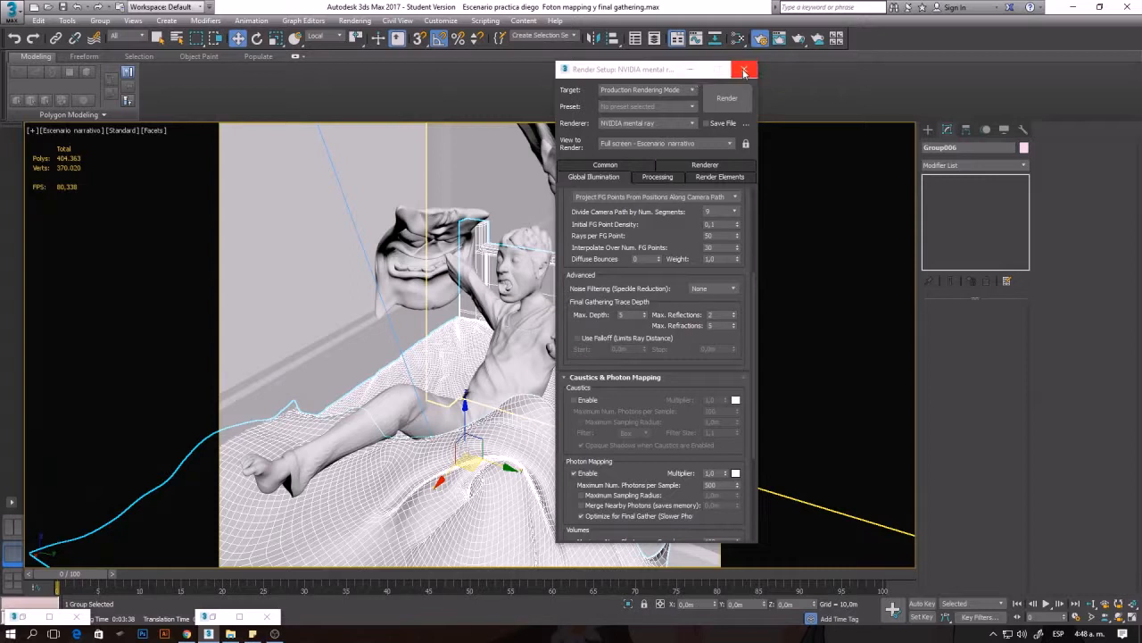
{"action": "left_click", "coordinate": [746, 71]}
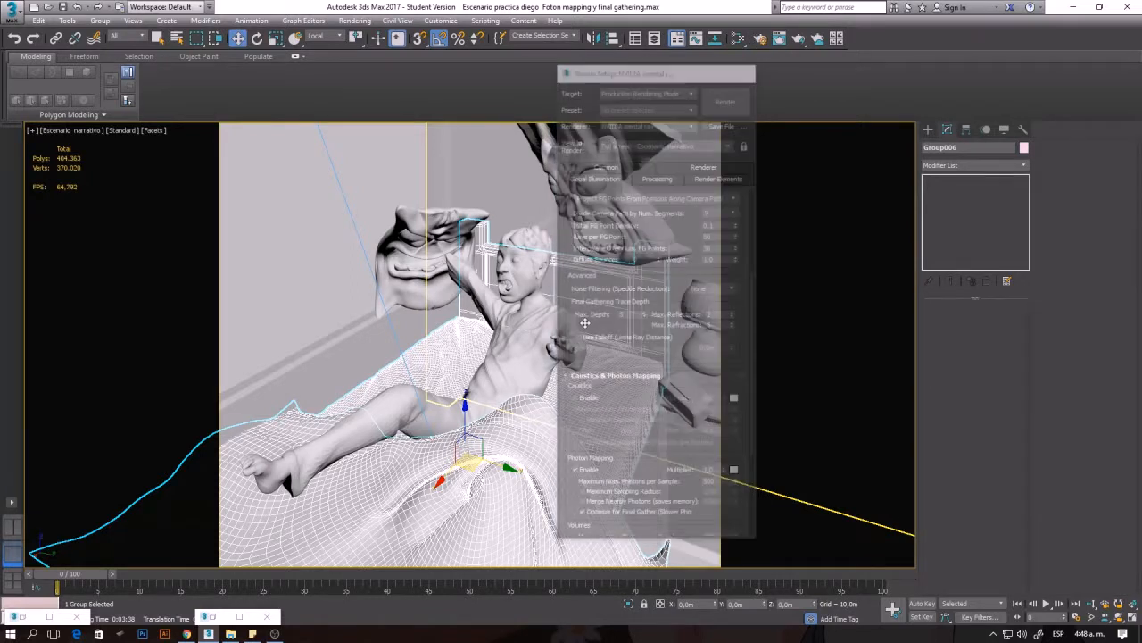
Set the viewport to an orthographic view that faces the bedroom window from outside the building
{"action": "key", "text": "t"}
{"action": "key", "text": "l"}
{"action": "middle_click_drag", "start_coordinate": [553, 357], "coordinate": [427, 323], "text": "alt"}
{"action": "scroll", "coordinate": [632, 313], "scroll_direction": "down", "scroll_amount": 4}
{"action": "scroll", "coordinate": [473, 295], "scroll_direction": "down", "scroll_amount": 3}
{"action": "middle_click_drag", "start_coordinate": [427, 323], "coordinate": [404, 317], "text": "alt"}
{"action": "scroll", "coordinate": [414, 322], "scroll_direction": "up", "scroll_amount": 5}
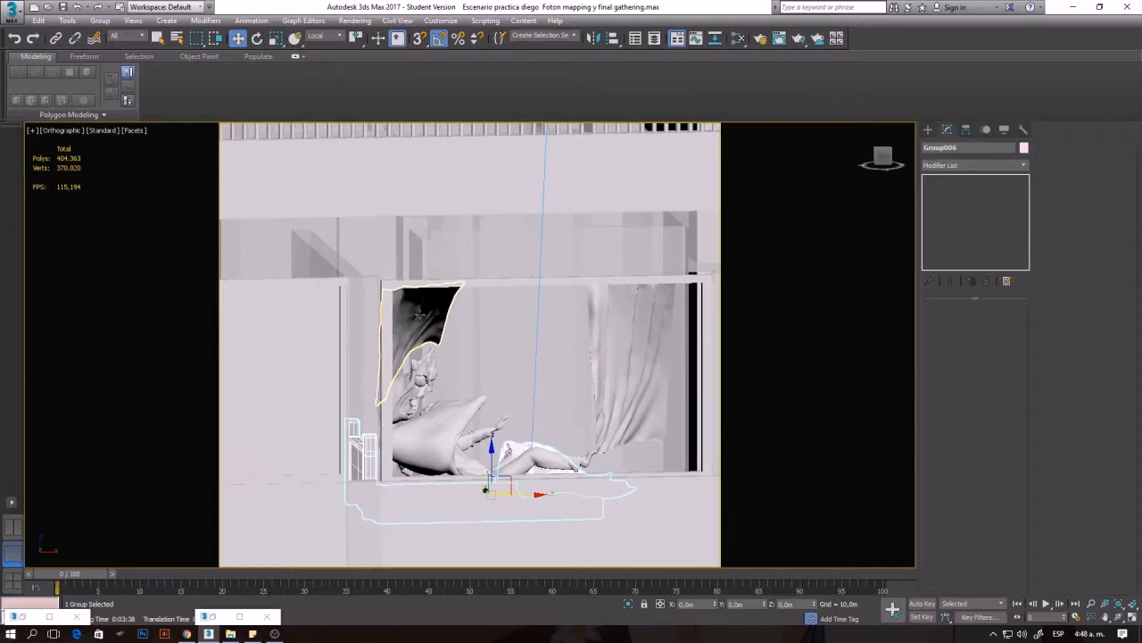
Create an mr Sky Portal with AutoGrid over the bedroom window, about 1.77 m long and 2.81 m wide
{"action": "left_click", "coordinate": [928, 131]}
{"action": "left_click", "coordinate": [958, 148]}
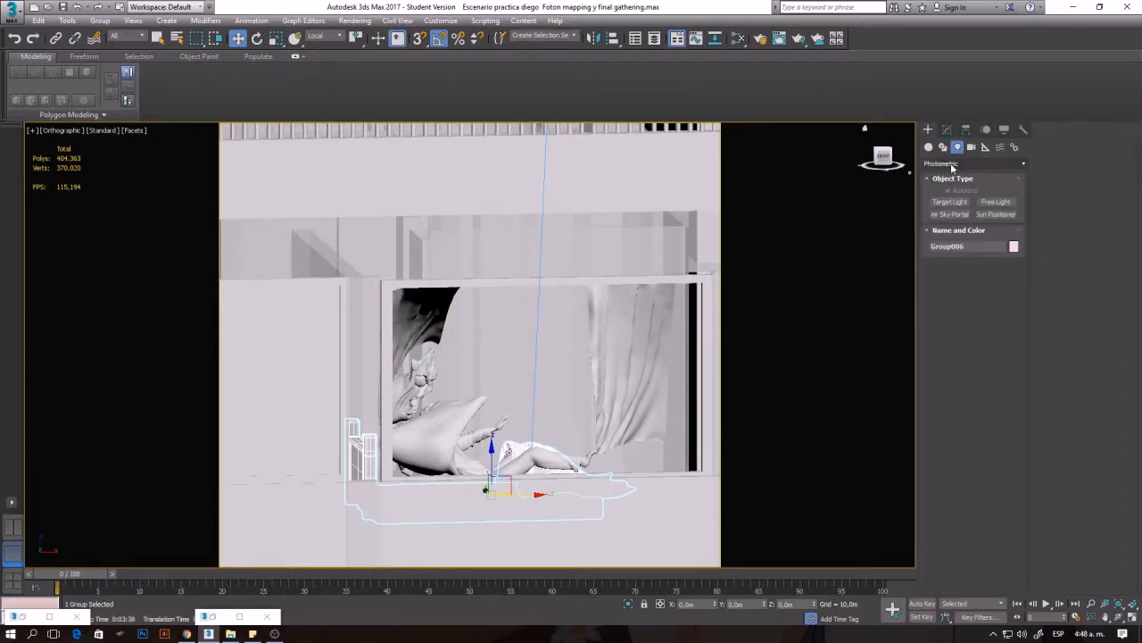
{"action": "left_click", "coordinate": [952, 215]}
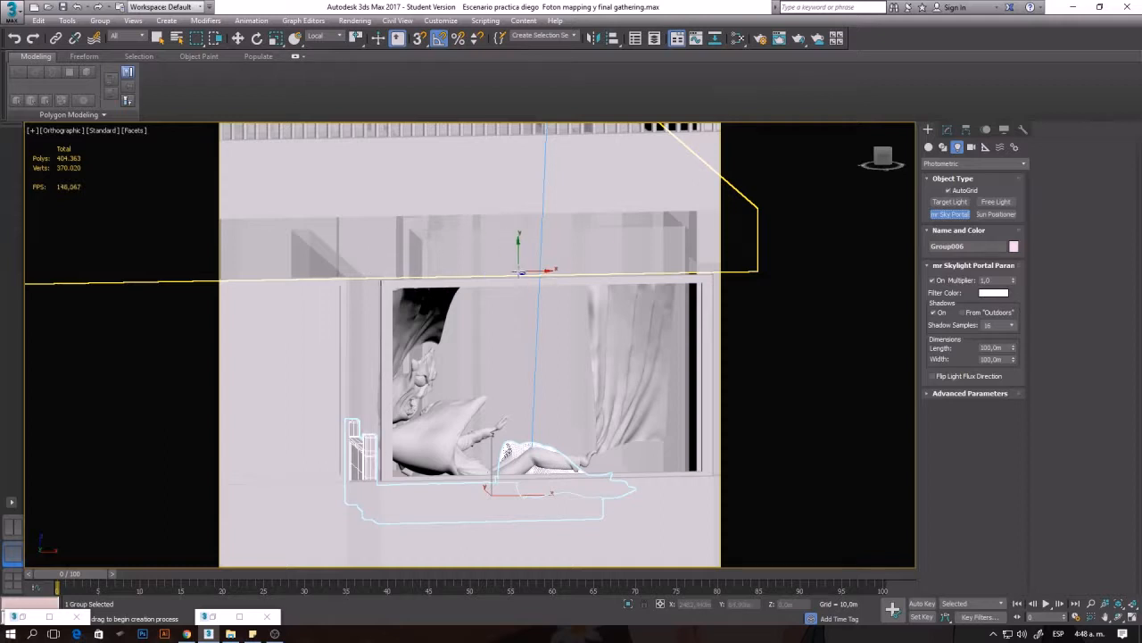
{"action": "middle_click_drag", "start_coordinate": [535, 262], "coordinate": [485, 256]}
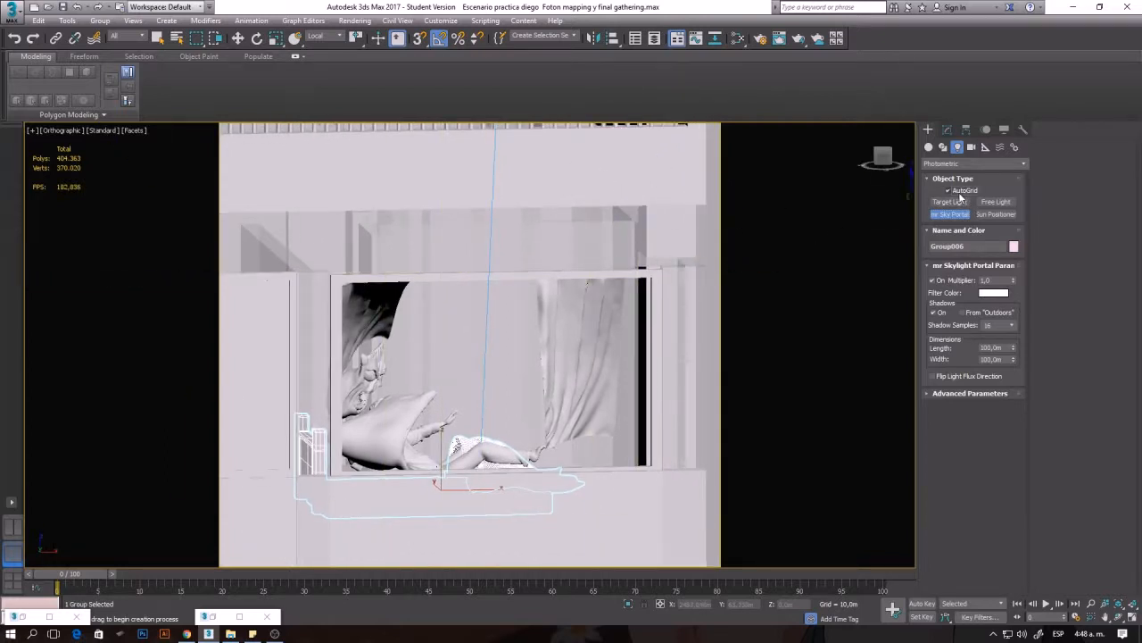
{"action": "scroll", "coordinate": [671, 266], "scroll_direction": "up", "scroll_amount": 5}
{"action": "scroll", "coordinate": [671, 266], "scroll_direction": "up", "scroll_amount": 3}
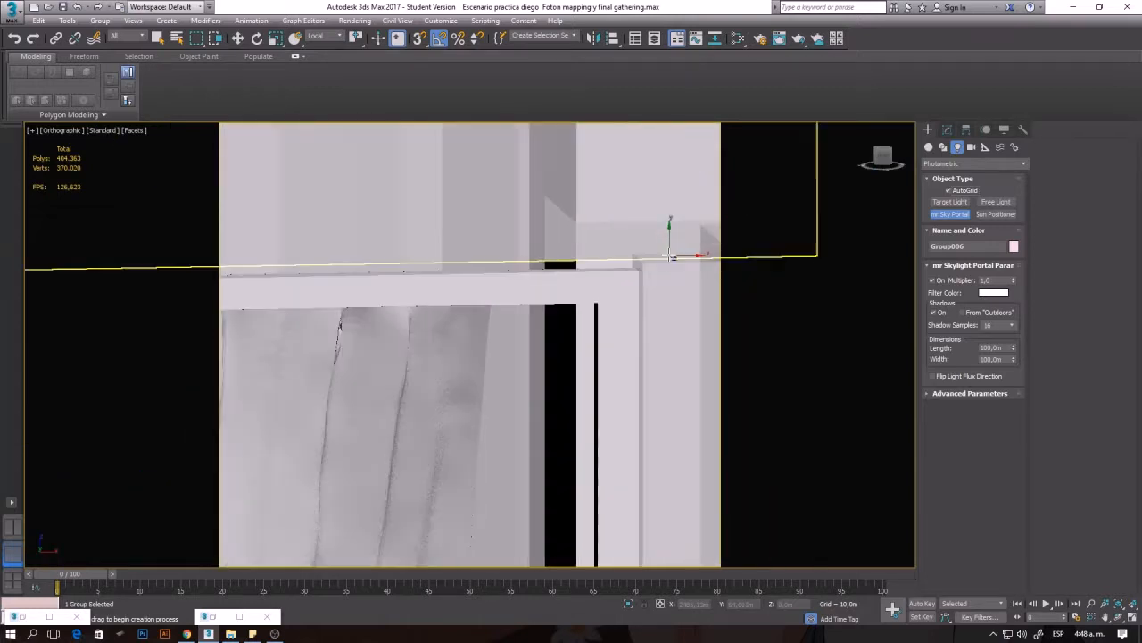
{"action": "scroll", "coordinate": [674, 237], "scroll_direction": "down", "scroll_amount": 3}
{"action": "scroll", "coordinate": [674, 236], "scroll_direction": "down", "scroll_amount": 4}
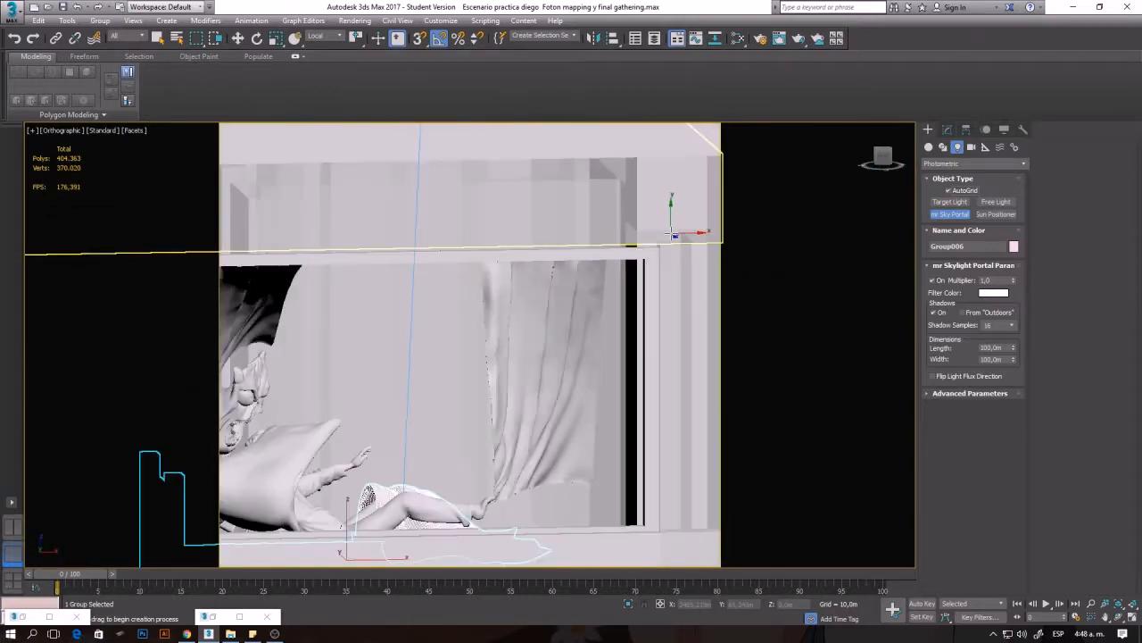
{"action": "left_click", "coordinate": [675, 235]}
{"action": "left_click_drag", "start_coordinate": [442, 453], "coordinate": [326, 457]}
Check the sky portal's placement and light direction at the window, set its color source to Use Scene Environment, and deselect it
{"action": "middle_click_drag", "start_coordinate": [398, 447], "coordinate": [598, 320], "text": "alt"}
{"action": "scroll", "coordinate": [358, 459], "scroll_direction": "down", "scroll_amount": 2}
{"action": "scroll", "coordinate": [598, 321], "scroll_direction": "up", "scroll_amount": 4}
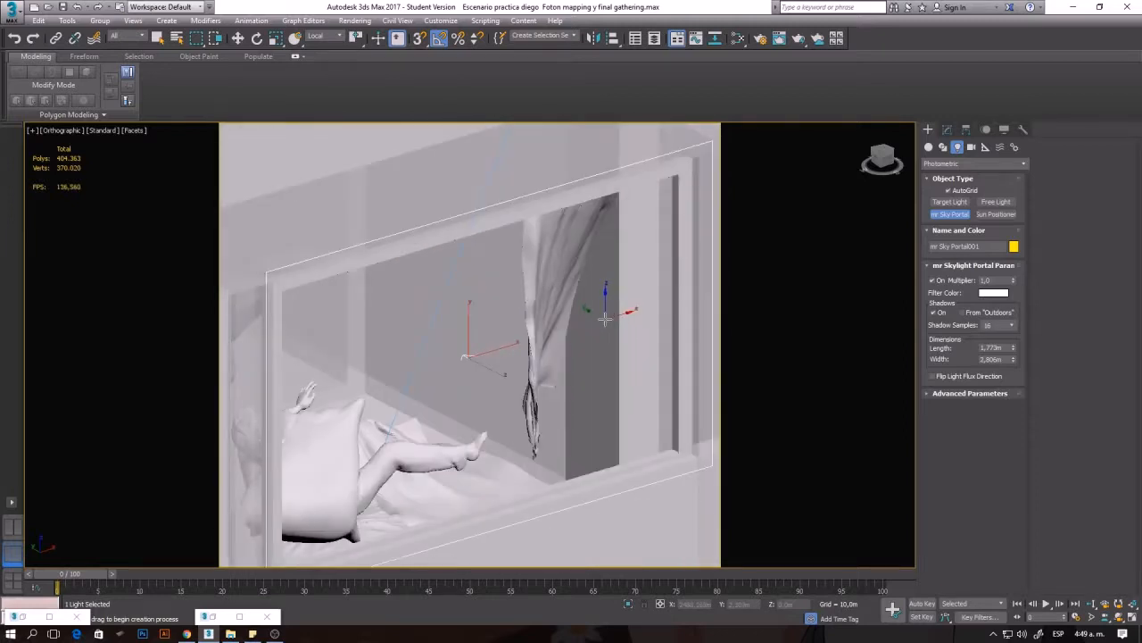
{"action": "middle_click_drag", "start_coordinate": [520, 407], "coordinate": [480, 414], "text": "alt"}
{"action": "left_click", "coordinate": [948, 130]}
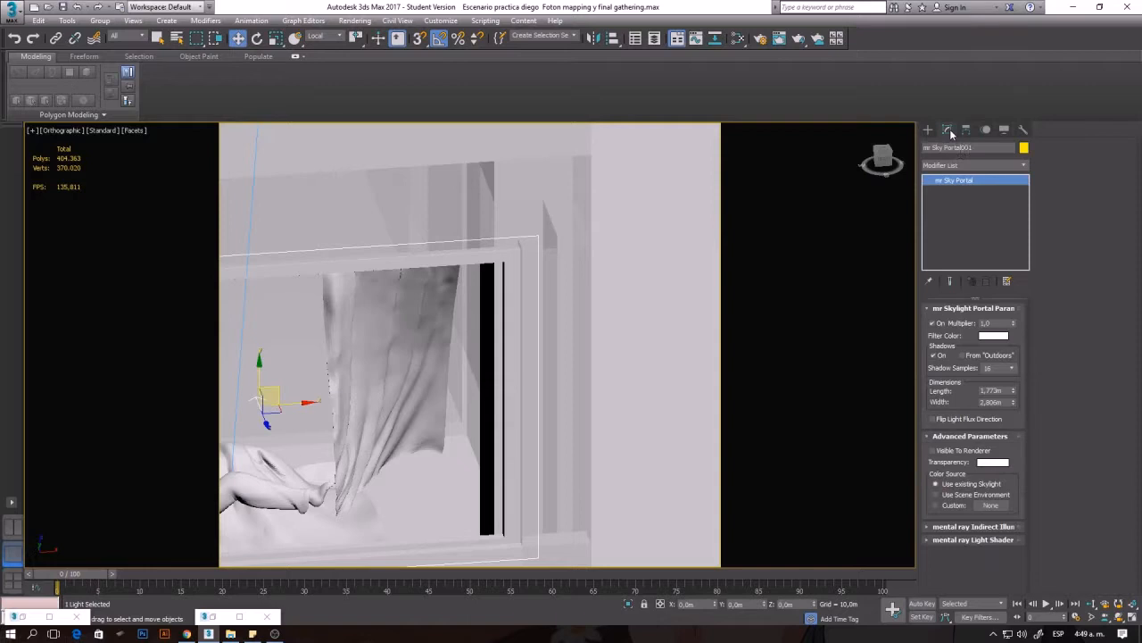
{"action": "scroll", "coordinate": [581, 323], "scroll_direction": "down", "scroll_amount": 4}
{"action": "middle_click_drag", "start_coordinate": [634, 350], "coordinate": [674, 352], "text": "alt"}
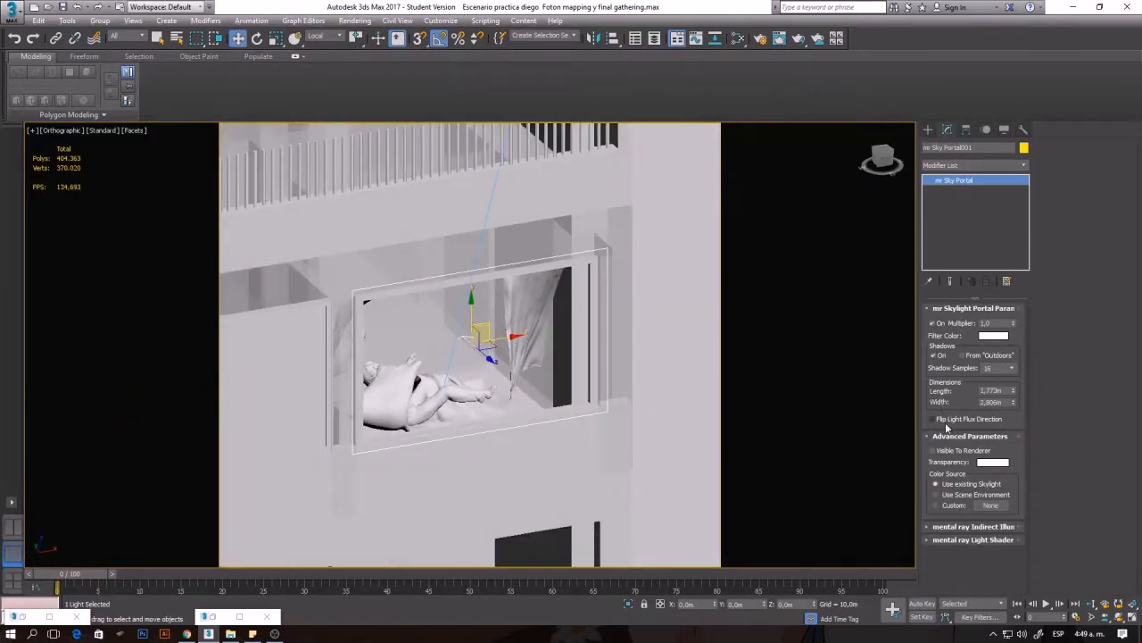
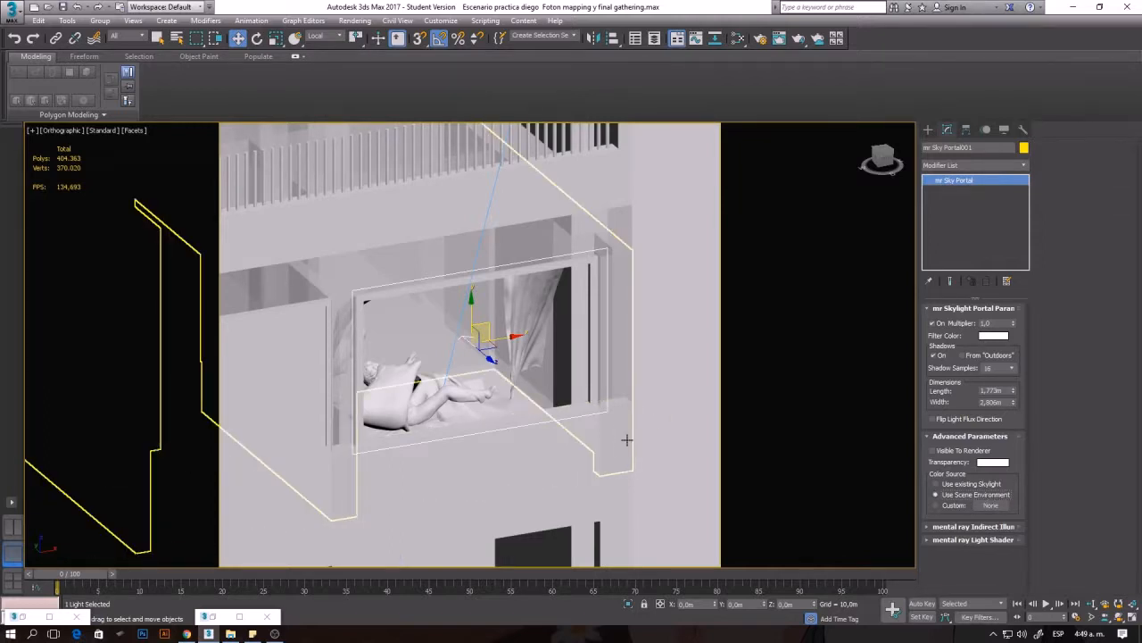
{"action": "left_click", "coordinate": [695, 451]}
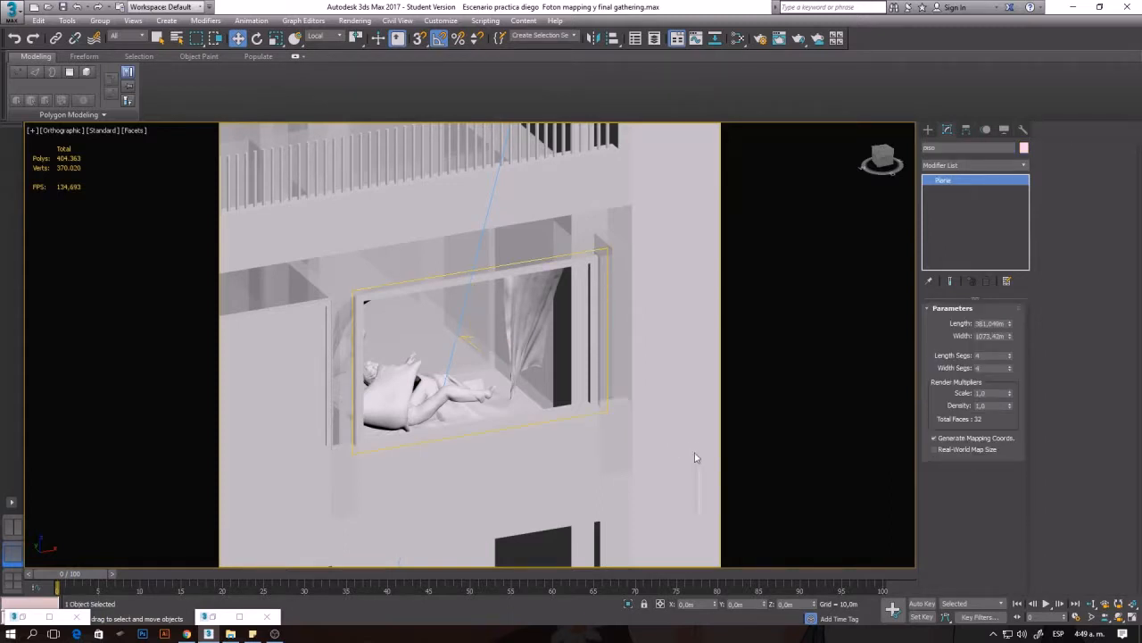
Switch the viewport to the Escenario narrativo camera, select the sky portal, and render the bedroom
{"action": "key", "text": "c"}
{"action": "key", "text": "Down"}
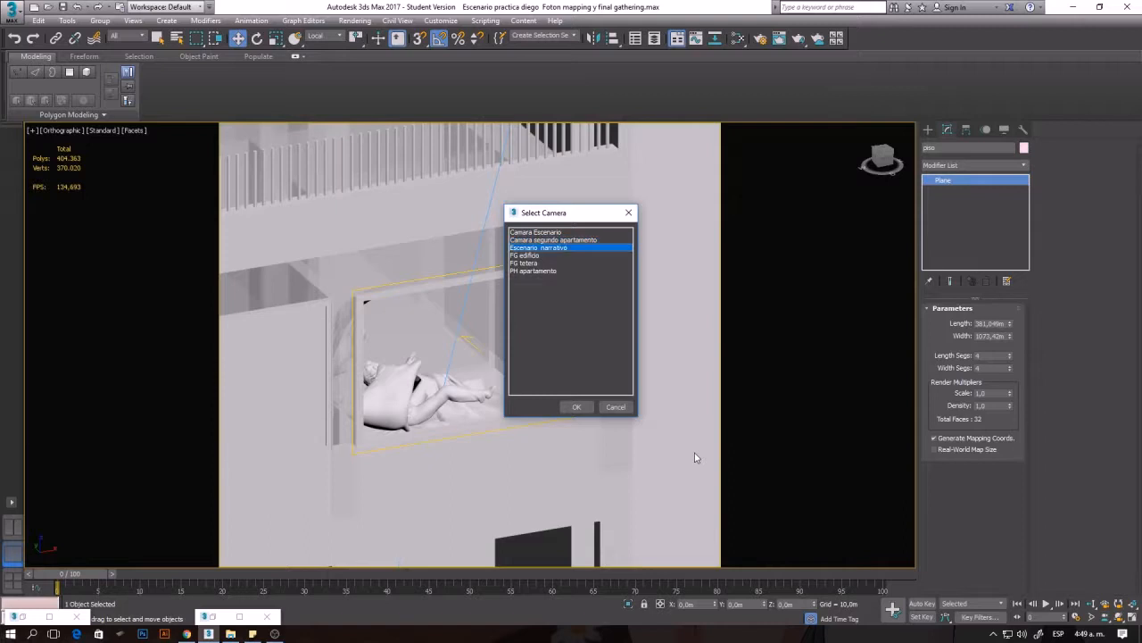
{"action": "key", "text": "Return"}
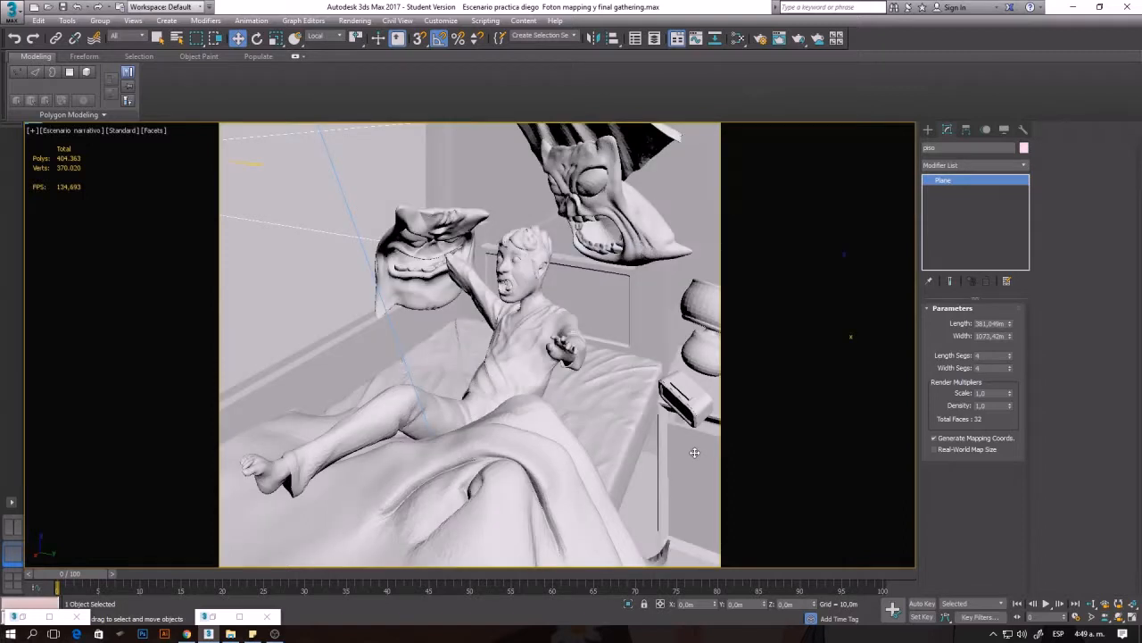
{"action": "left_click", "coordinate": [259, 165]}
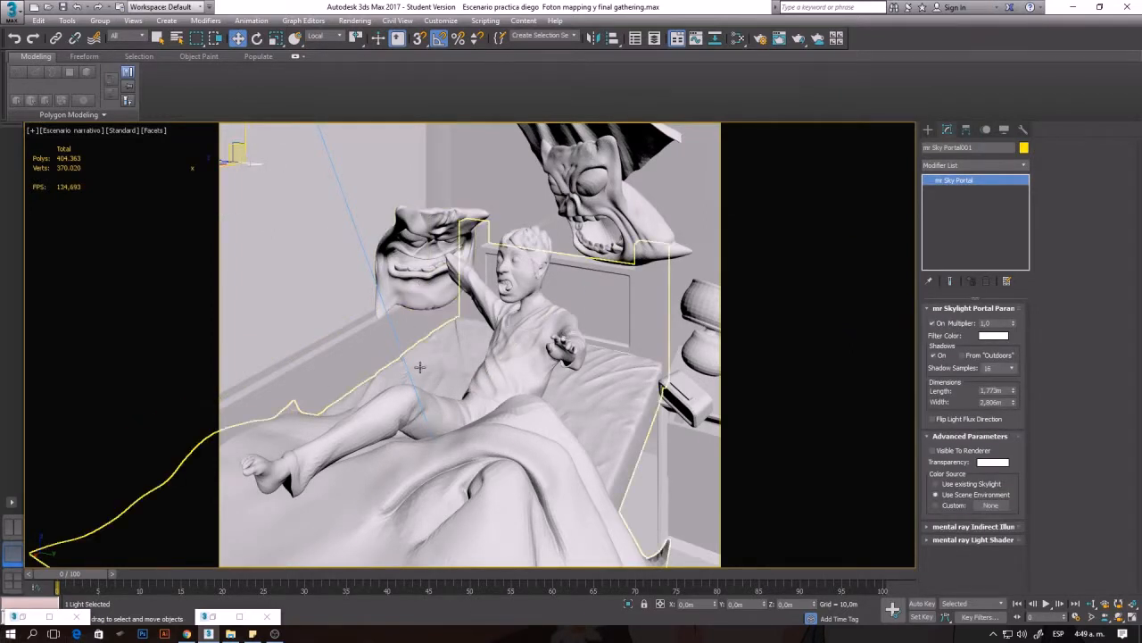
{"action": "key", "text": "shift+q"}
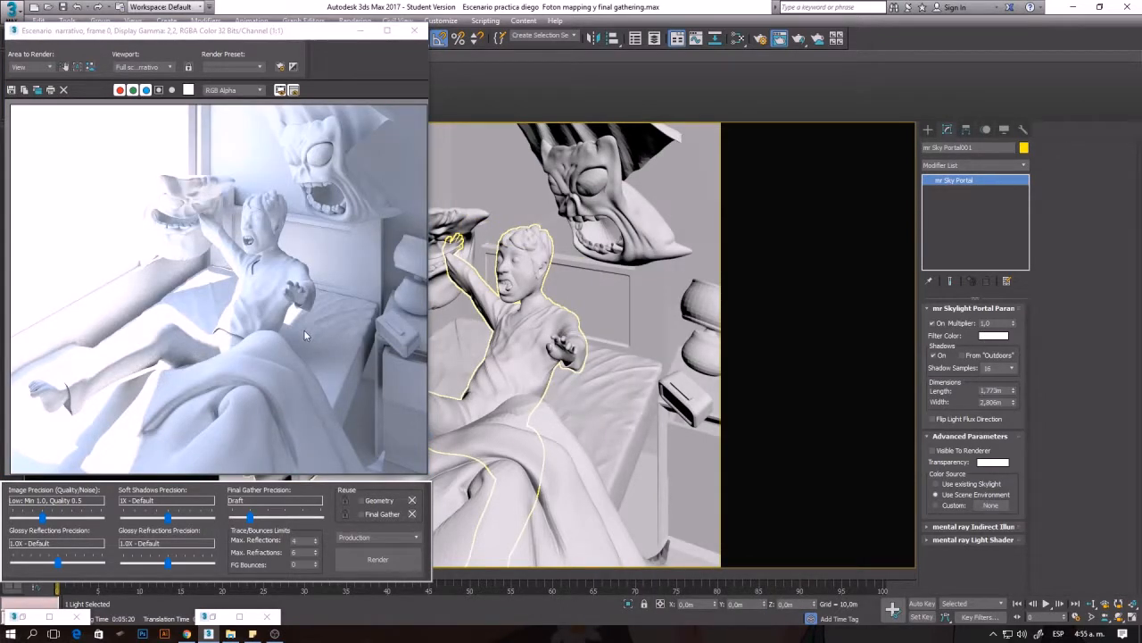
Restore an earlier render clone, clone the new sky portal render, and place the two clones side by side
{"action": "left_click", "coordinate": [50, 616]}
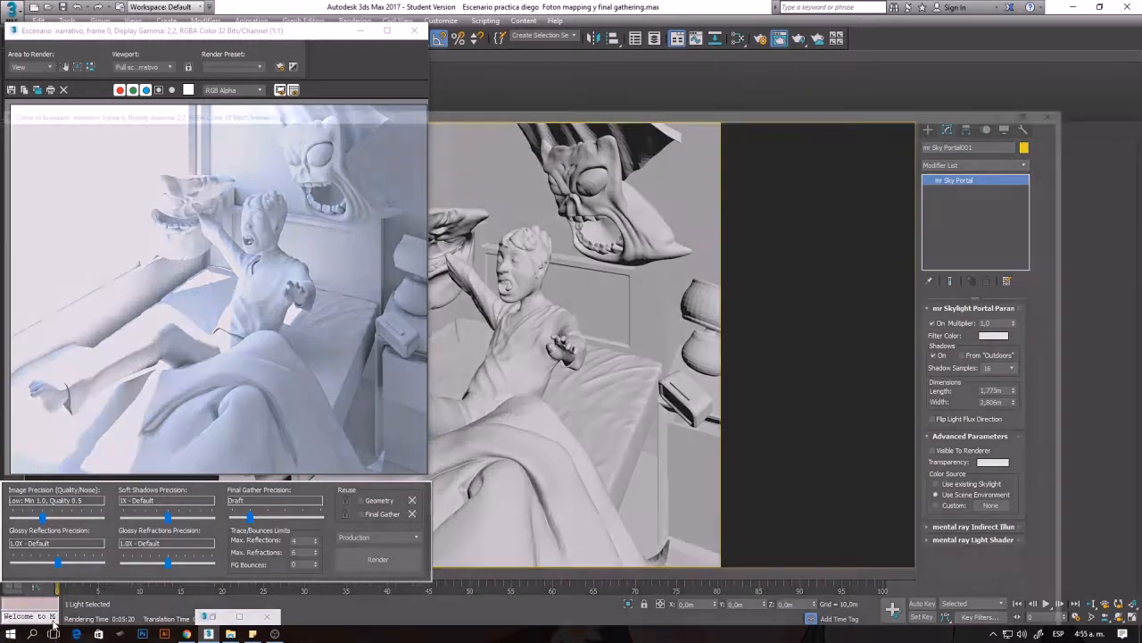
{"action": "mouse_move", "coordinate": [585, 19]}
{"action": "left_mouse_down"}
{"action": "mouse_move", "coordinate": [672, 40]}
{"action": "mouse_move", "coordinate": [1135, 255]}
{"action": "left_mouse_up"}
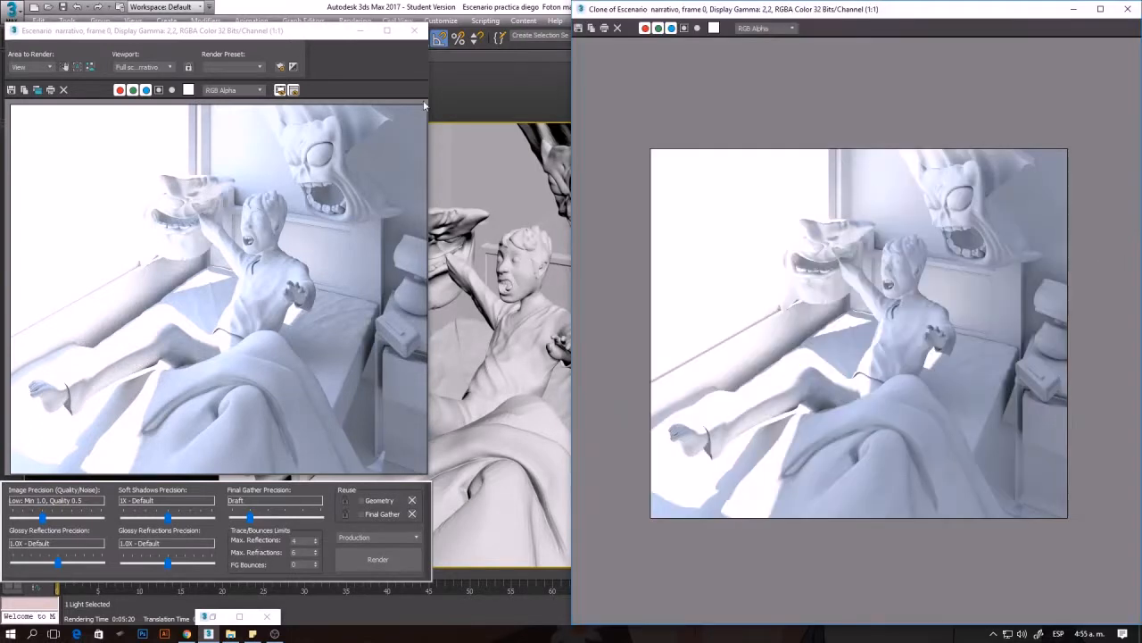
{"action": "left_click", "coordinate": [36, 90]}
{"action": "left_click_drag", "start_coordinate": [511, 133], "coordinate": [2, 294]}
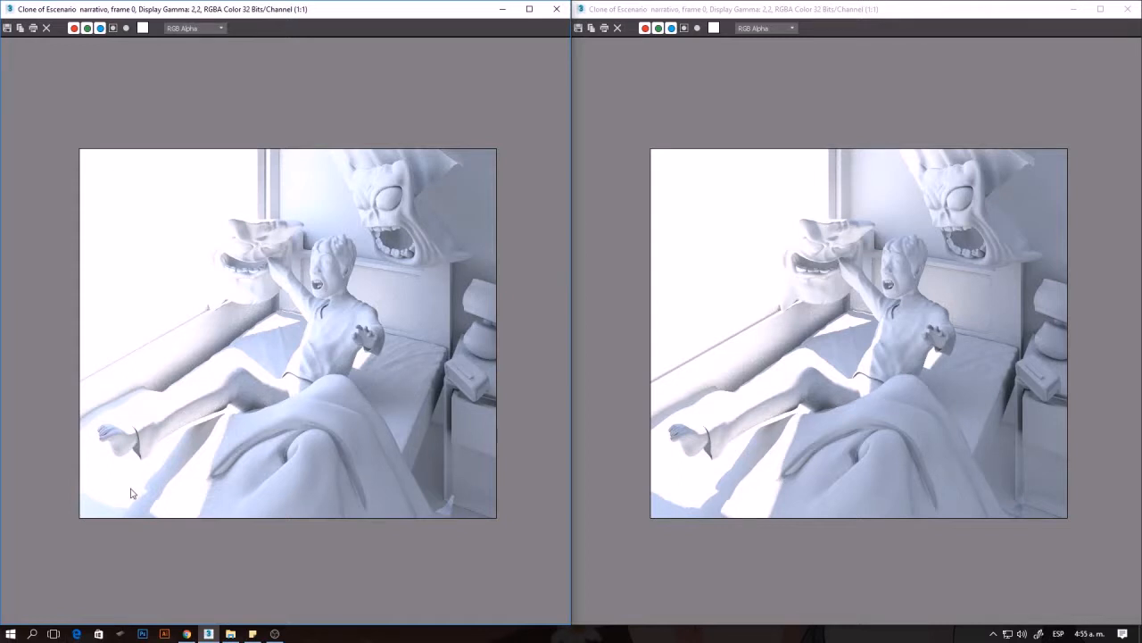
Examine the grain on the boy's leg and in its shadow on the bed in the sky portal render, up to 8:1 magnification
{"action": "scroll", "coordinate": [131, 491], "scroll_direction": "up", "scroll_amount": 1}
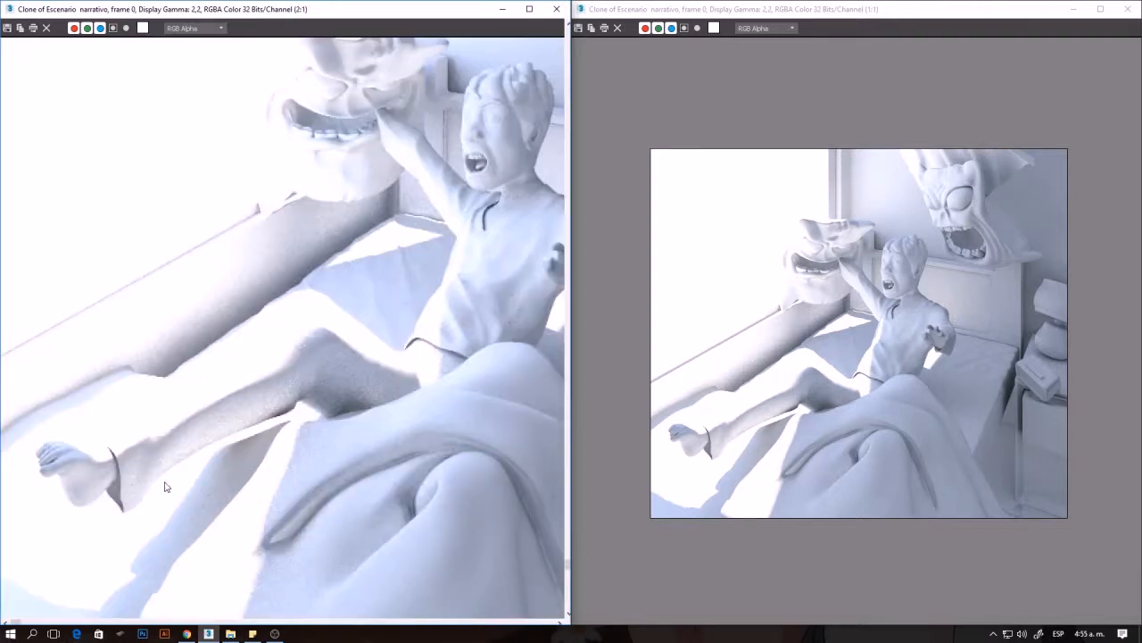
{"action": "scroll", "coordinate": [164, 487], "scroll_direction": "down", "scroll_amount": 1}
{"action": "scroll", "coordinate": [126, 566], "scroll_direction": "up", "scroll_amount": 2}
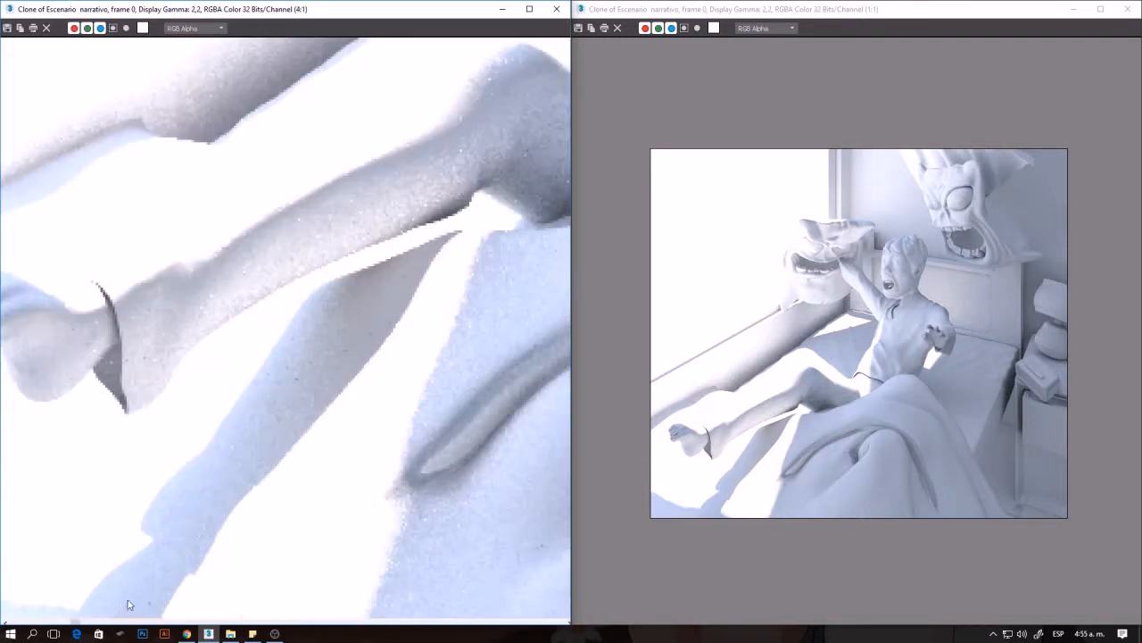
{"action": "scroll", "coordinate": [182, 535], "scroll_direction": "up", "scroll_amount": 1}
{"action": "scroll", "coordinate": [245, 461], "scroll_direction": "down", "scroll_amount": 1}
{"action": "scroll", "coordinate": [246, 462], "scroll_direction": "down", "scroll_amount": 1}
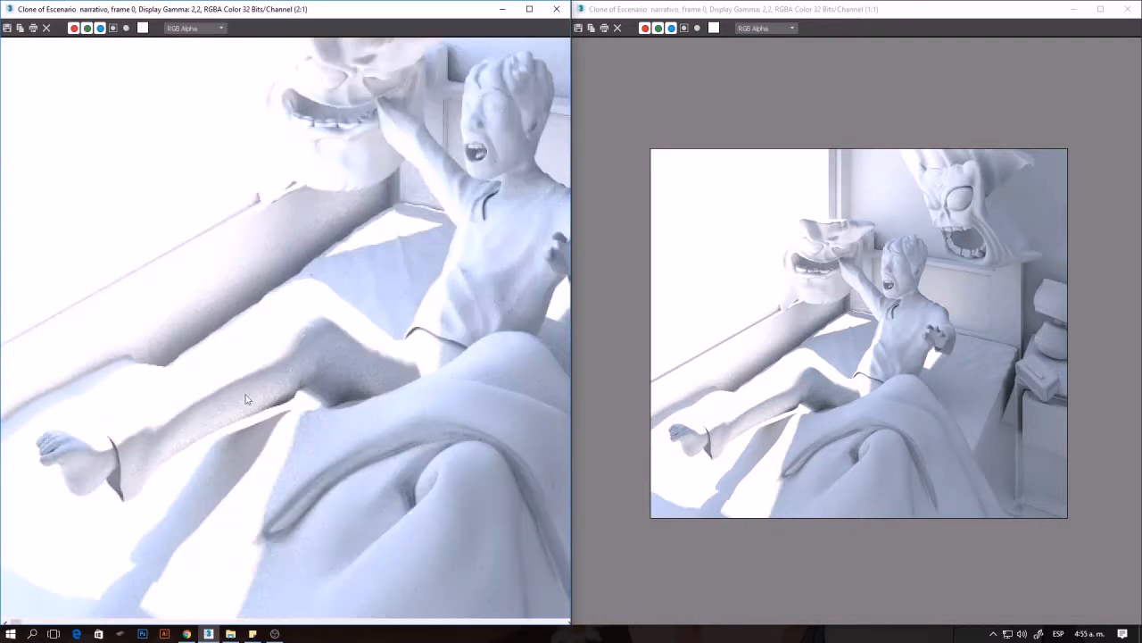
{"action": "scroll", "coordinate": [188, 519], "scroll_direction": "up", "scroll_amount": 1}
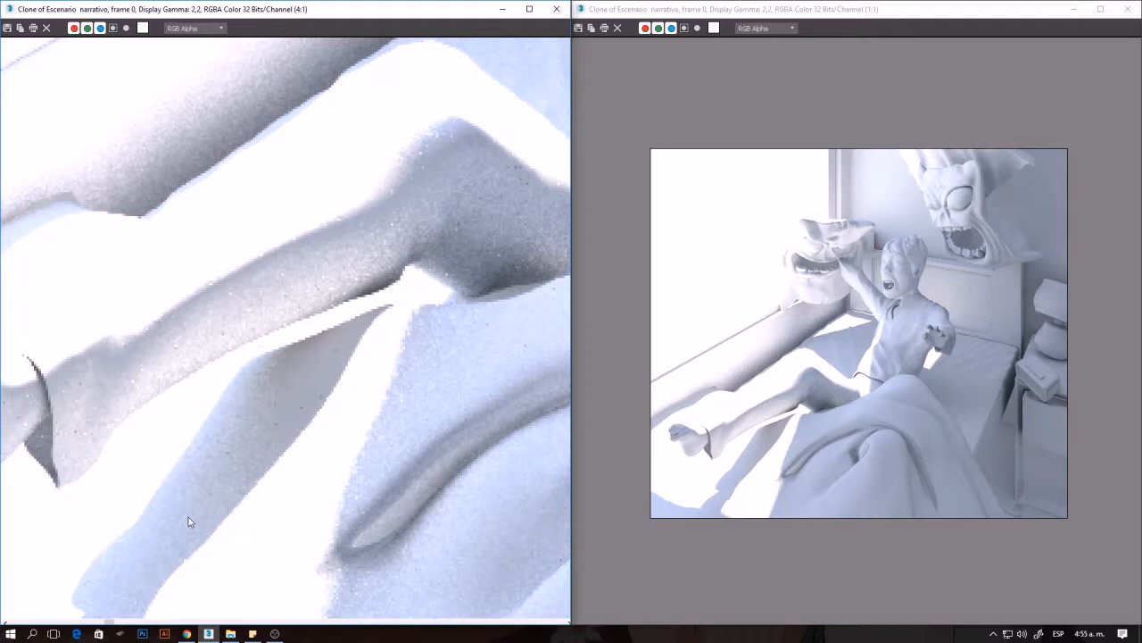
{"action": "scroll", "coordinate": [194, 480], "scroll_direction": "up", "scroll_amount": 1}
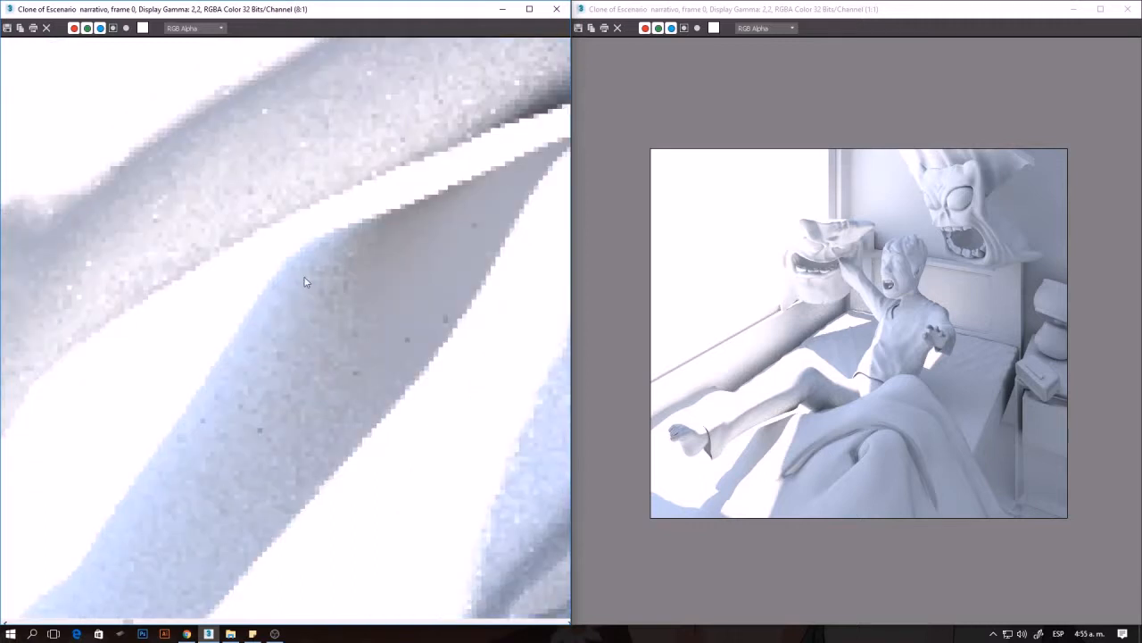
{"action": "scroll", "coordinate": [236, 373], "scroll_direction": "down", "scroll_amount": 1}
{"action": "scroll", "coordinate": [79, 620], "scroll_direction": "up", "scroll_amount": 1}
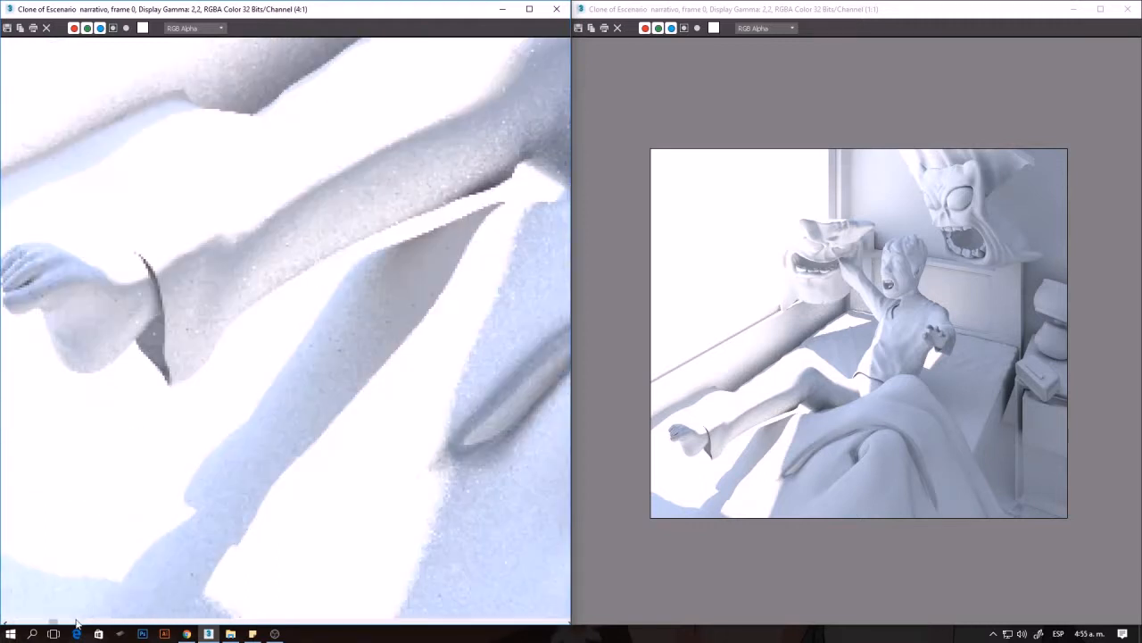
{"action": "scroll", "coordinate": [81, 617], "scroll_direction": "up", "scroll_amount": 1}
{"action": "scroll", "coordinate": [204, 484], "scroll_direction": "down", "scroll_amount": 1}
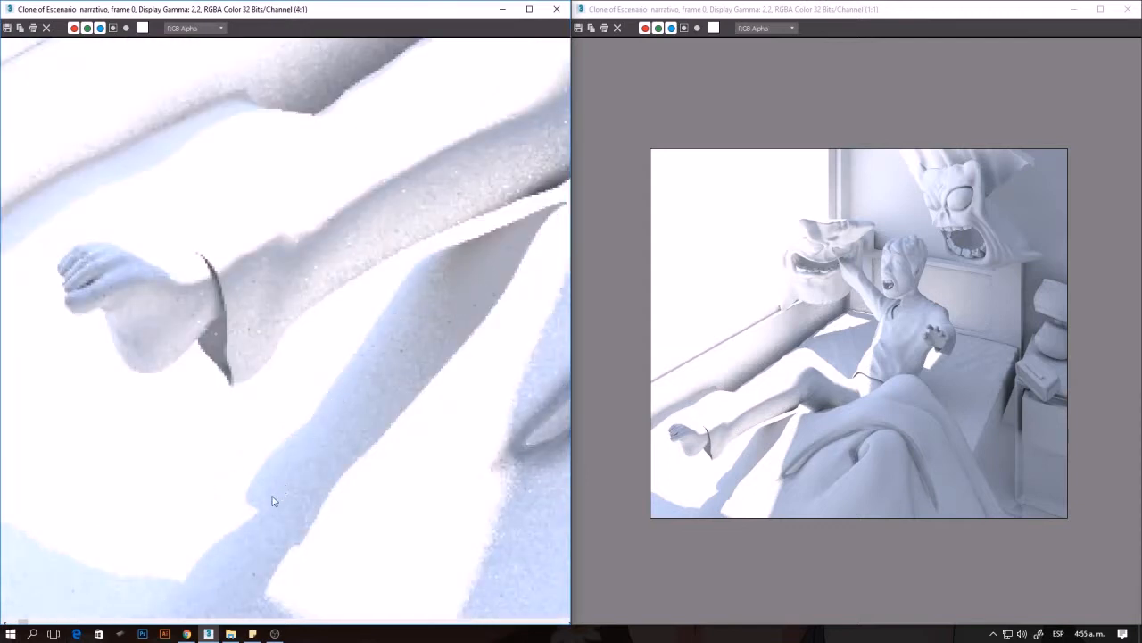
{"action": "scroll", "coordinate": [257, 502], "scroll_direction": "down", "scroll_amount": 1}
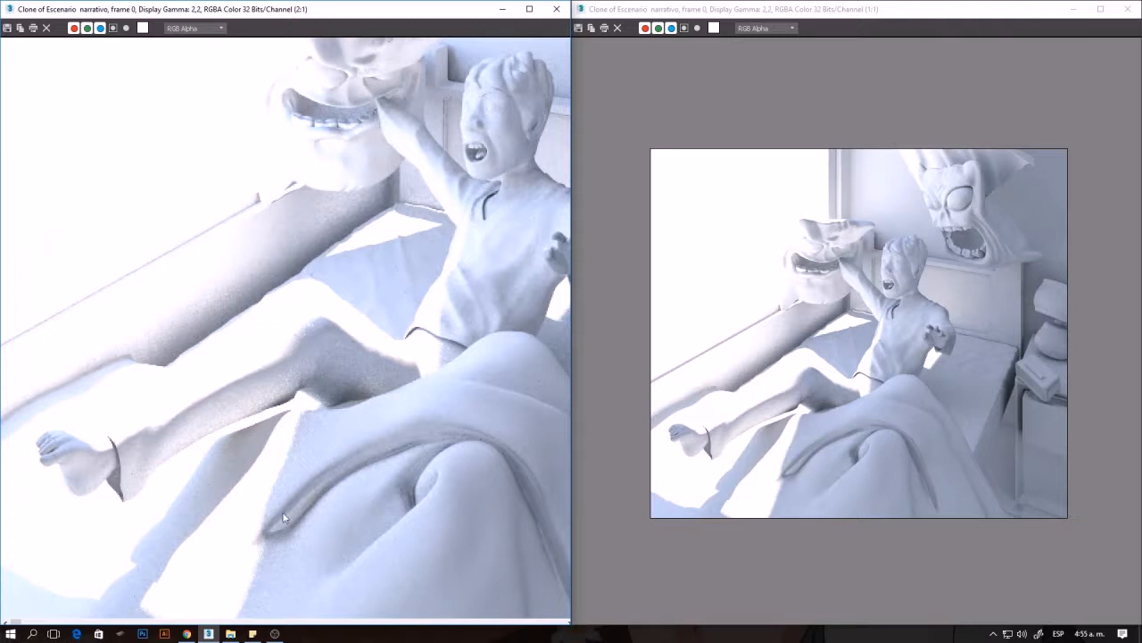
{"action": "scroll", "coordinate": [284, 518], "scroll_direction": "down", "scroll_amount": 1}
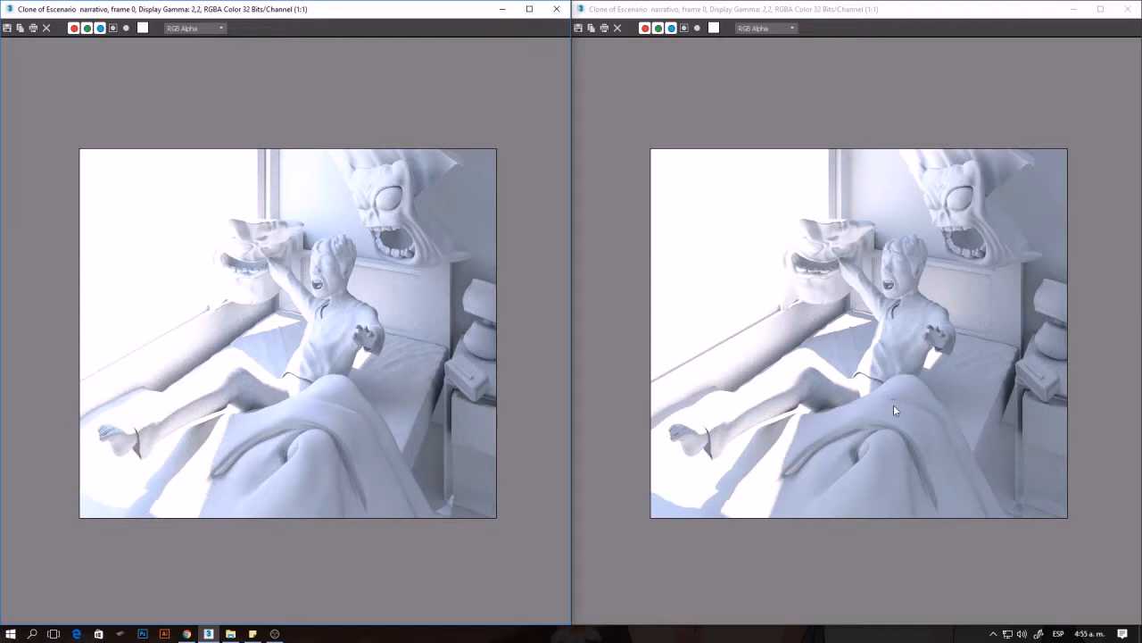
Compare the noise on the boy's shirt and the blanket in both render clones, magnifying the earlier one up to 8:1
{"action": "scroll", "coordinate": [894, 404], "scroll_direction": "up", "scroll_amount": 1}
{"action": "scroll", "coordinate": [865, 398], "scroll_direction": "up", "scroll_amount": 1}
{"action": "scroll", "coordinate": [865, 390], "scroll_direction": "down", "scroll_amount": 1}
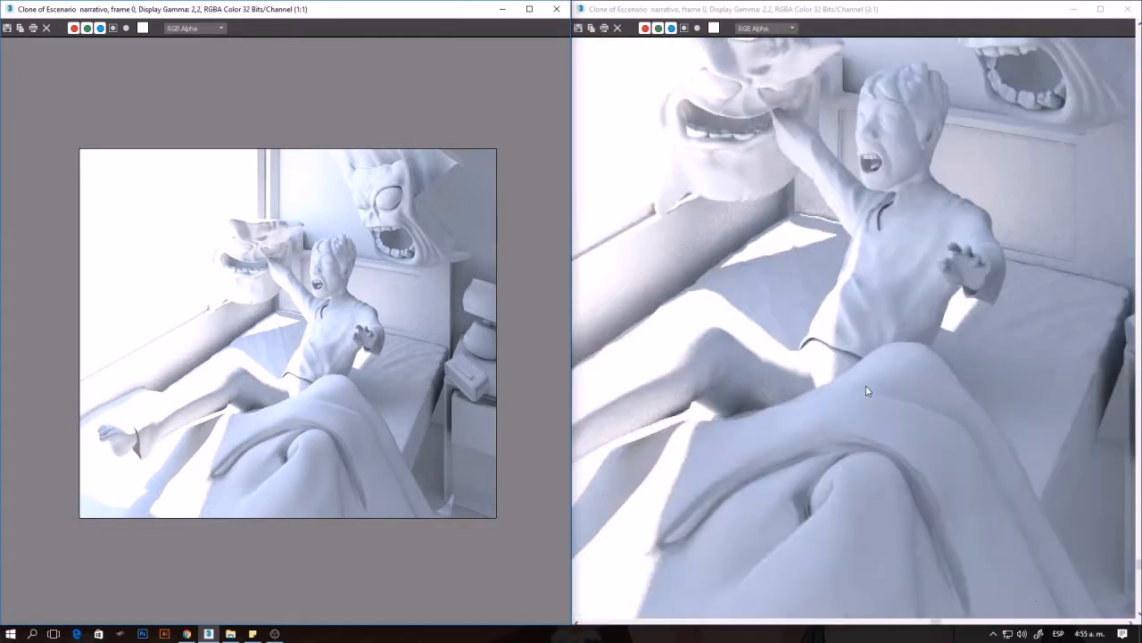
{"action": "scroll", "coordinate": [308, 404], "scroll_direction": "up", "scroll_amount": 2}
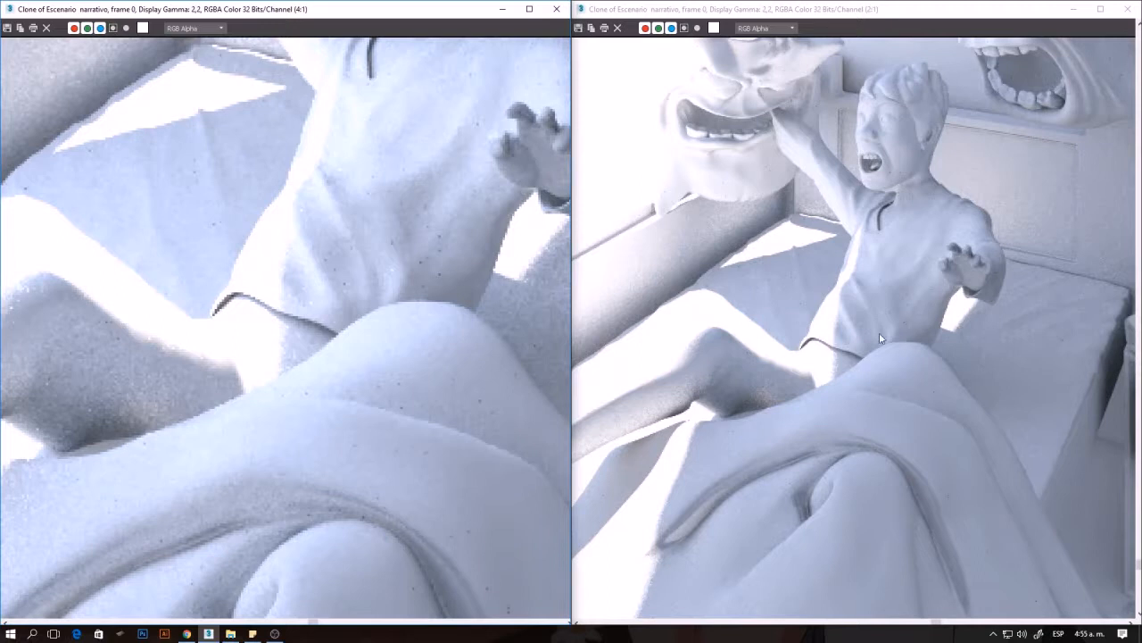
{"action": "scroll", "coordinate": [866, 375], "scroll_direction": "up", "scroll_amount": 2}
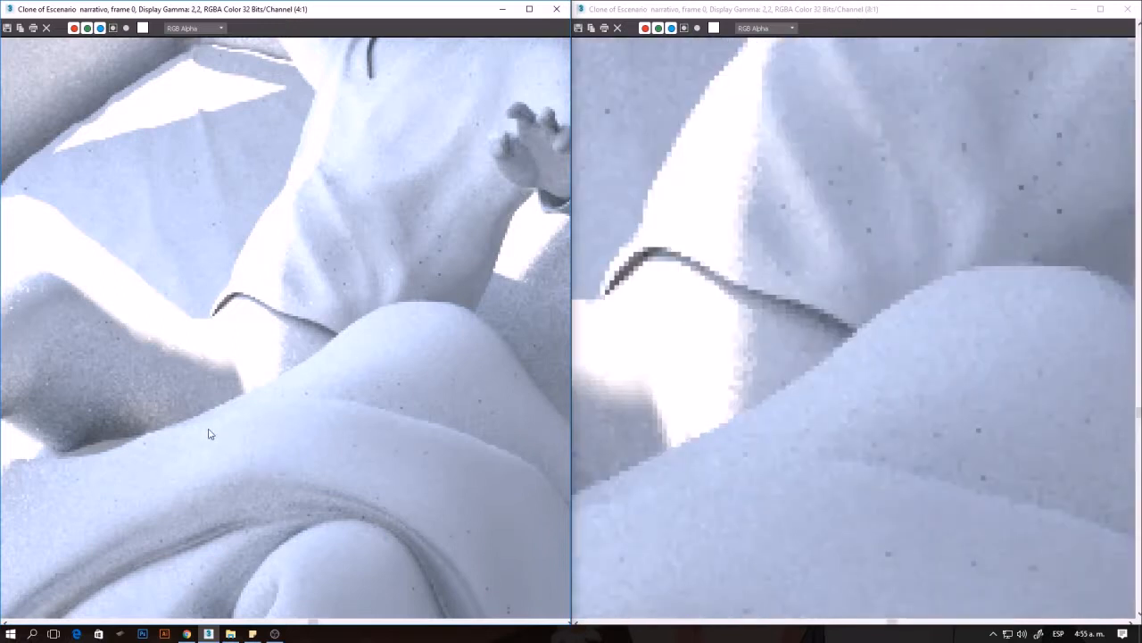
{"action": "scroll", "coordinate": [857, 383], "scroll_direction": "down", "scroll_amount": 1}
{"action": "scroll", "coordinate": [854, 384], "scroll_direction": "up", "scroll_amount": 1}
{"action": "scroll", "coordinate": [872, 352], "scroll_direction": "down", "scroll_amount": 1}
{"action": "scroll", "coordinate": [214, 380], "scroll_direction": "down", "scroll_amount": 1}
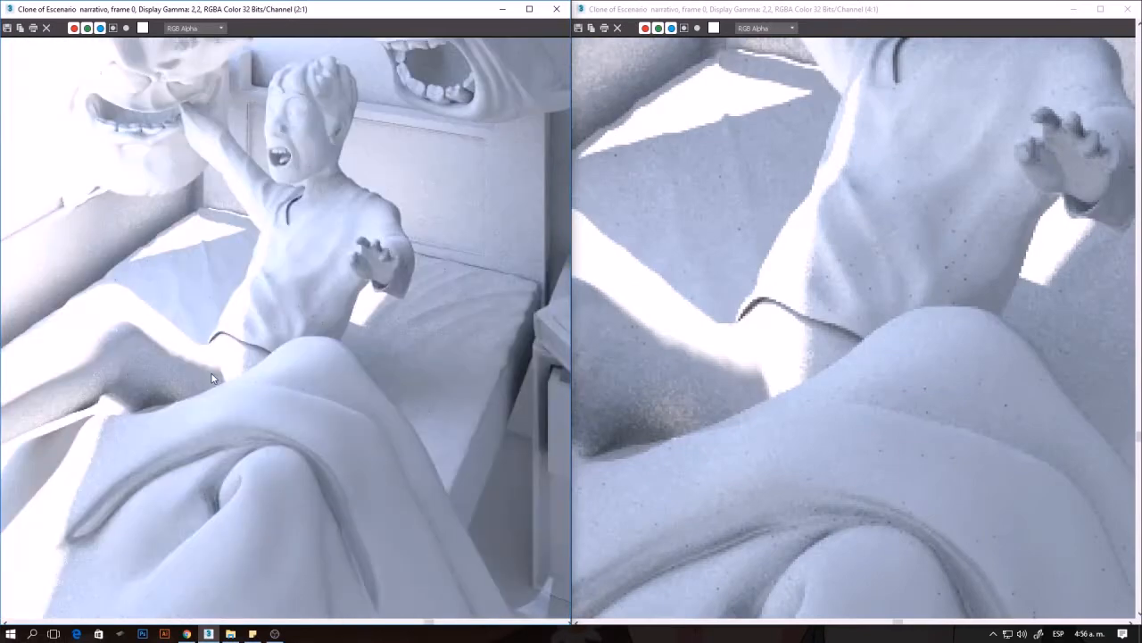
{"action": "scroll", "coordinate": [801, 376], "scroll_direction": "down", "scroll_amount": 2}
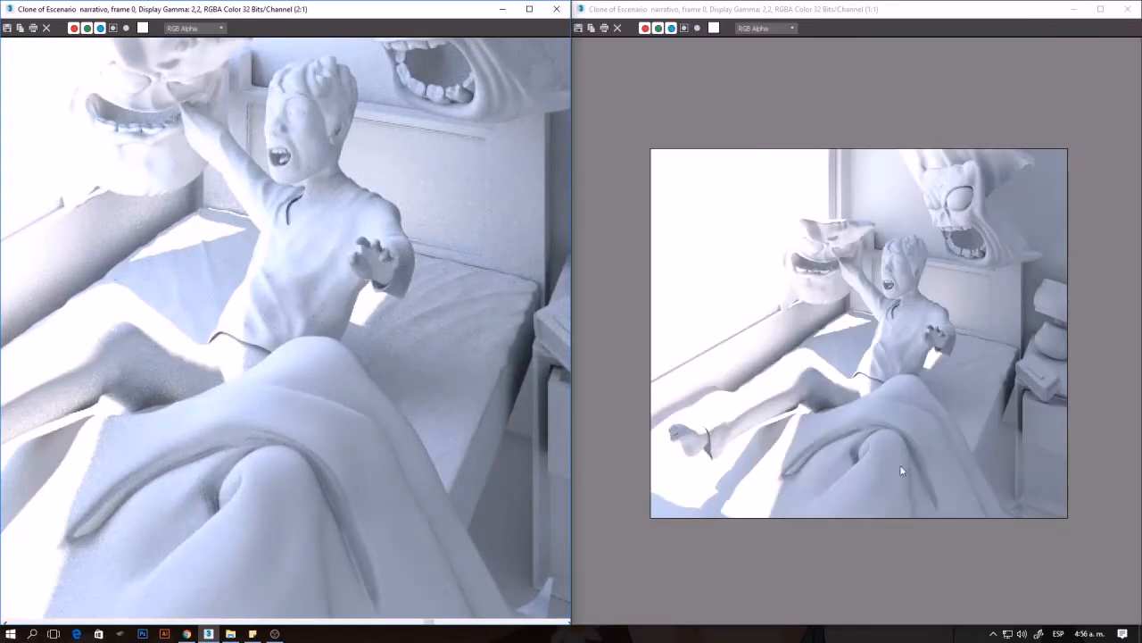
Examine the blanket at 16:1 and the boy and masks at 2:1 in the sky portal render
{"action": "scroll", "coordinate": [362, 473], "scroll_direction": "up", "scroll_amount": 2}
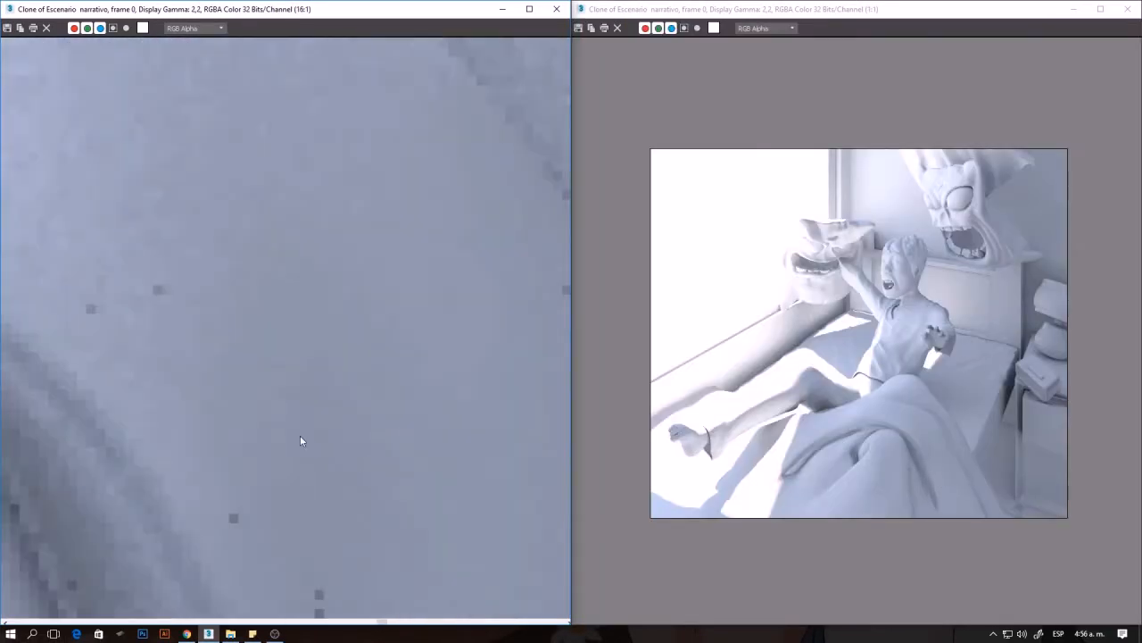
{"action": "scroll", "coordinate": [300, 435], "scroll_direction": "down", "scroll_amount": 3}
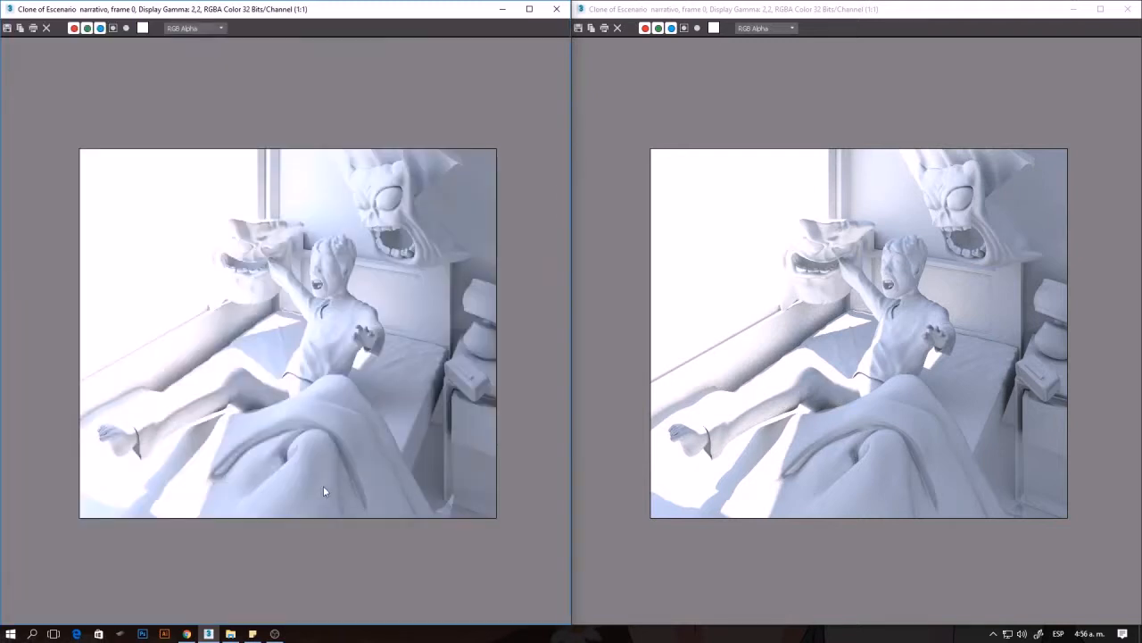
{"action": "scroll", "coordinate": [322, 489], "scroll_direction": "up", "scroll_amount": 3}
{"action": "scroll", "coordinate": [323, 491], "scroll_direction": "down", "scroll_amount": 3}
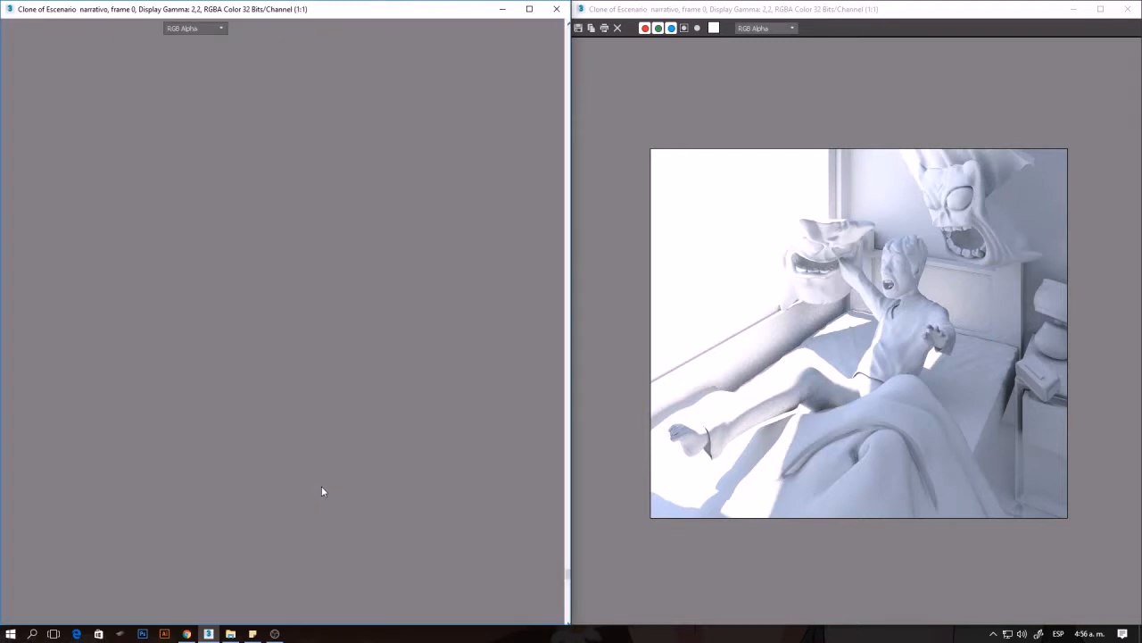
{"action": "scroll", "coordinate": [291, 304], "scroll_direction": "up", "scroll_amount": 1}
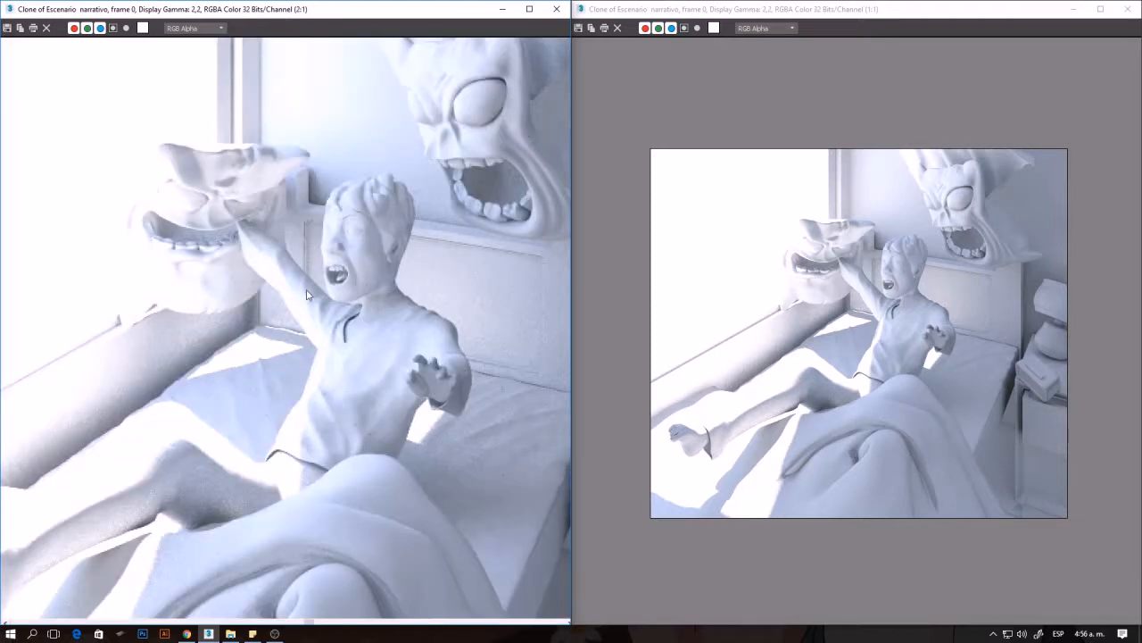
Examine the boy's face and shirt in the earlier render clone at 4:1, then return both clones to 1:1
{"action": "scroll", "coordinate": [912, 263], "scroll_direction": "up", "scroll_amount": 1}
{"action": "scroll", "coordinate": [912, 264], "scroll_direction": "up", "scroll_amount": 1}
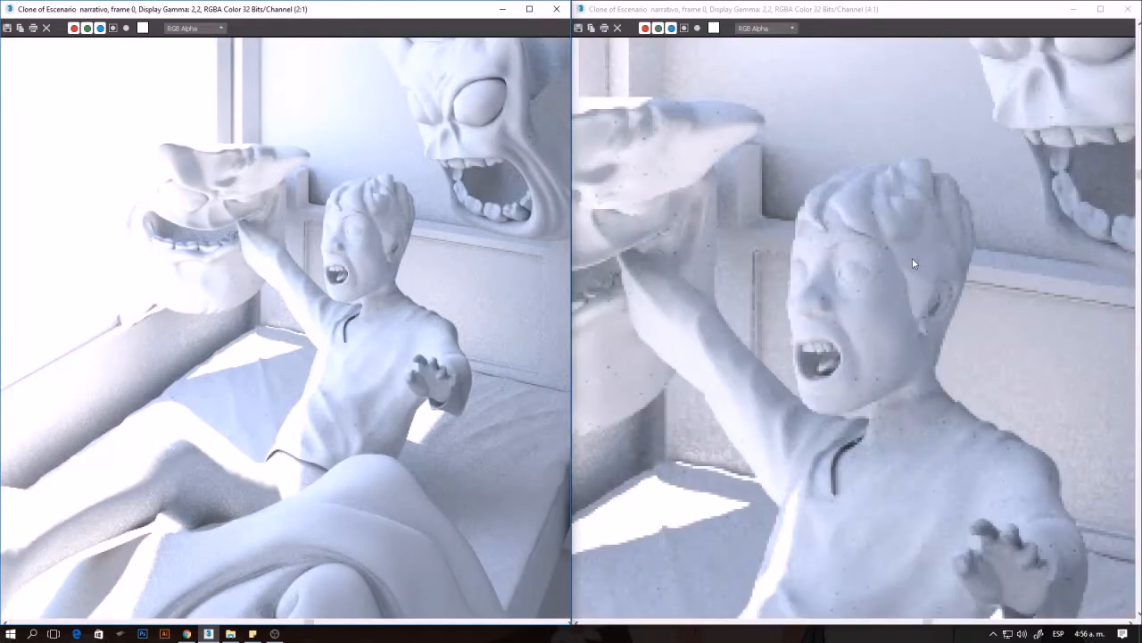
{"action": "scroll", "coordinate": [224, 325], "scroll_direction": "up", "scroll_amount": 1}
{"action": "scroll", "coordinate": [232, 324], "scroll_direction": "down", "scroll_amount": 2}
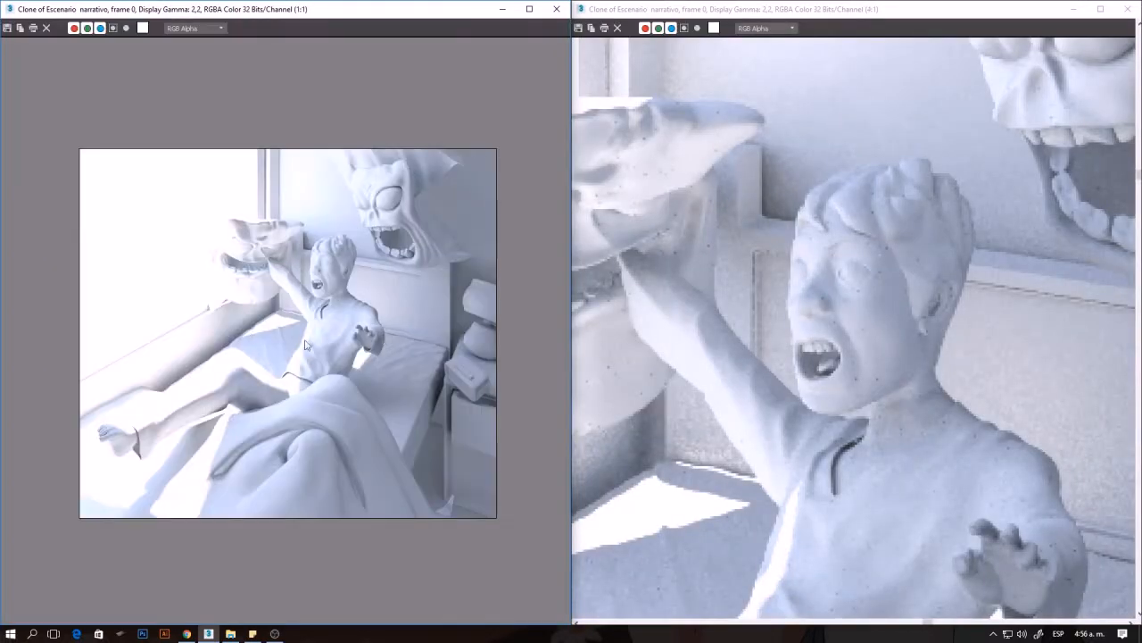
{"action": "scroll", "coordinate": [1030, 290], "scroll_direction": "down", "scroll_amount": 2}
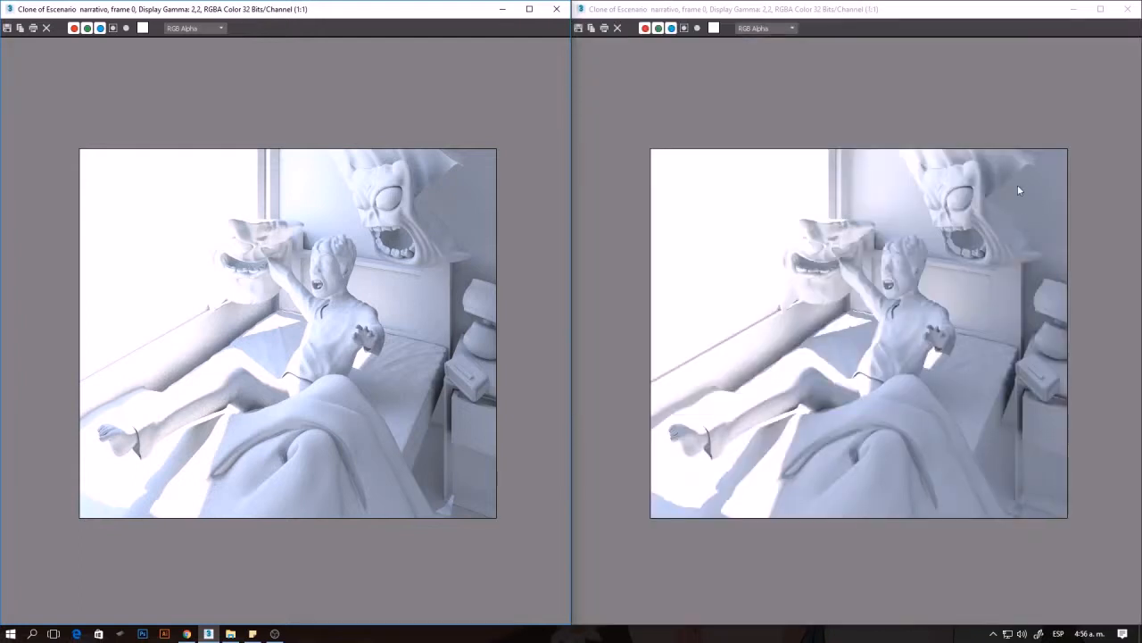
Compare the noise on the hanging mask and the wall behind it in both render clones at 4:1
{"action": "scroll", "coordinate": [1003, 172], "scroll_direction": "up", "scroll_amount": 2}
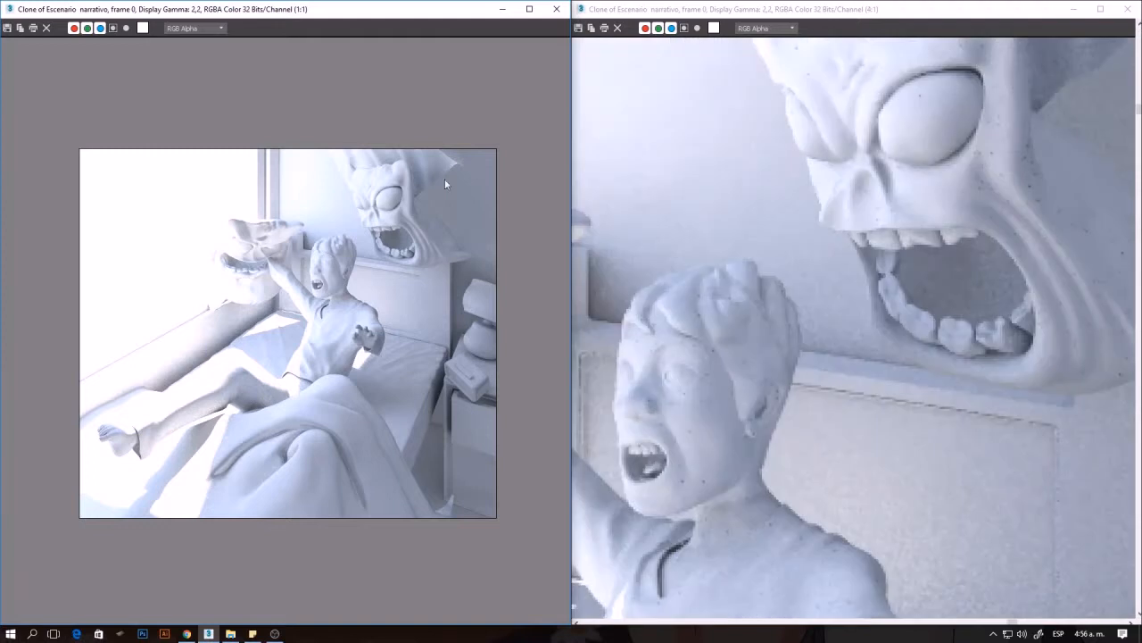
{"action": "scroll", "coordinate": [372, 225], "scroll_direction": "up", "scroll_amount": 1}
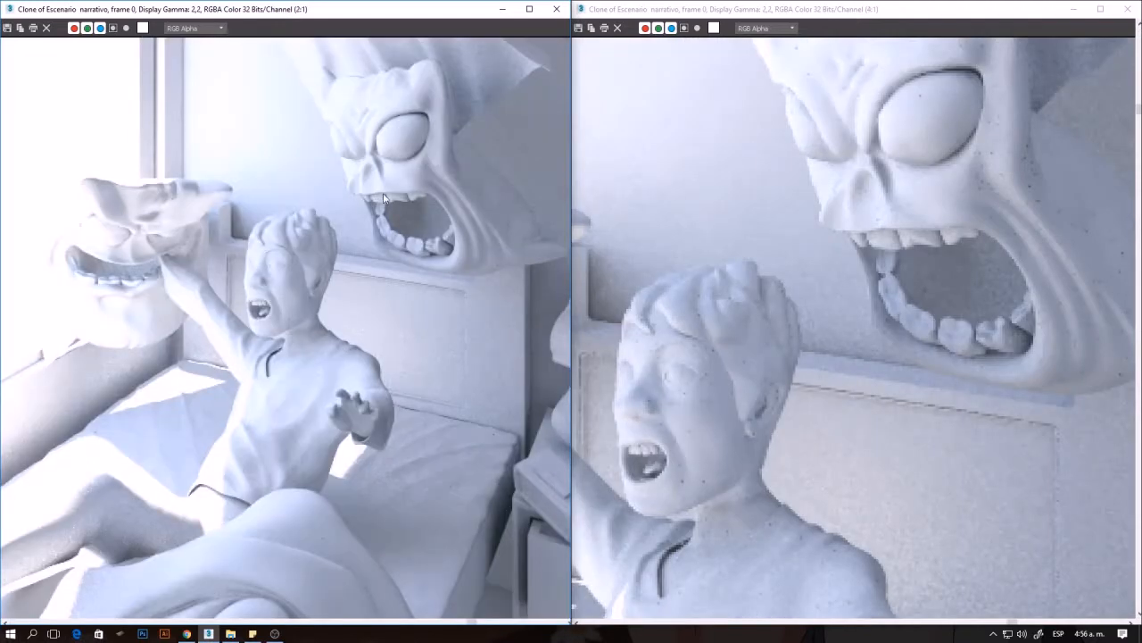
{"action": "scroll", "coordinate": [360, 115], "scroll_direction": "up", "scroll_amount": 2}
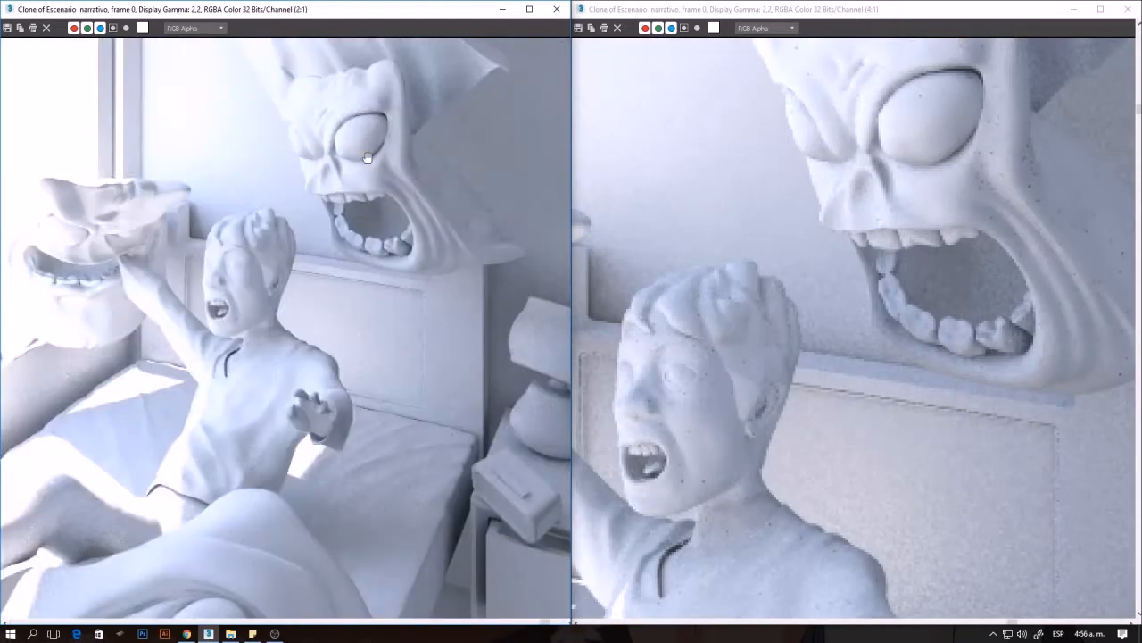
{"action": "middle_click_drag", "start_coordinate": [374, 142], "coordinate": [461, 335]}
{"action": "scroll", "coordinate": [469, 294], "scroll_direction": "down", "scroll_amount": 1}
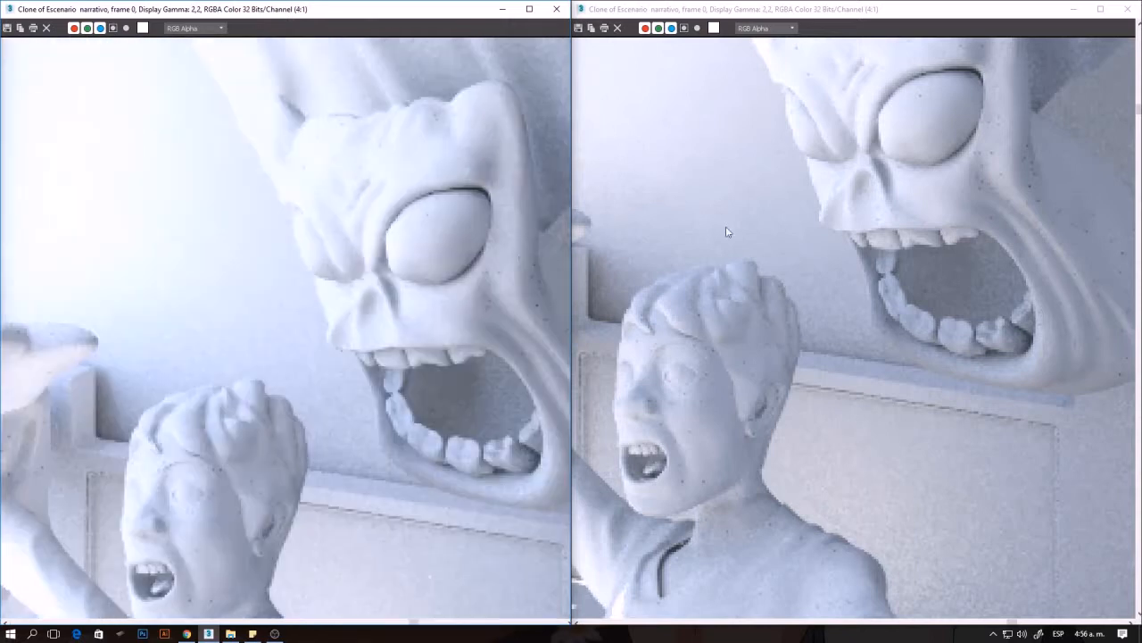
{"action": "scroll", "coordinate": [818, 193], "scroll_direction": "down", "scroll_amount": 1}
{"action": "middle_click_drag", "start_coordinate": [871, 196], "coordinate": [871, 197]}
{"action": "scroll", "coordinate": [917, 145], "scroll_direction": "up", "scroll_amount": 1}
{"action": "middle_click_drag", "start_coordinate": [908, 154], "coordinate": [835, 249]}
{"action": "middle_click_drag", "start_coordinate": [398, 278], "coordinate": [316, 319]}
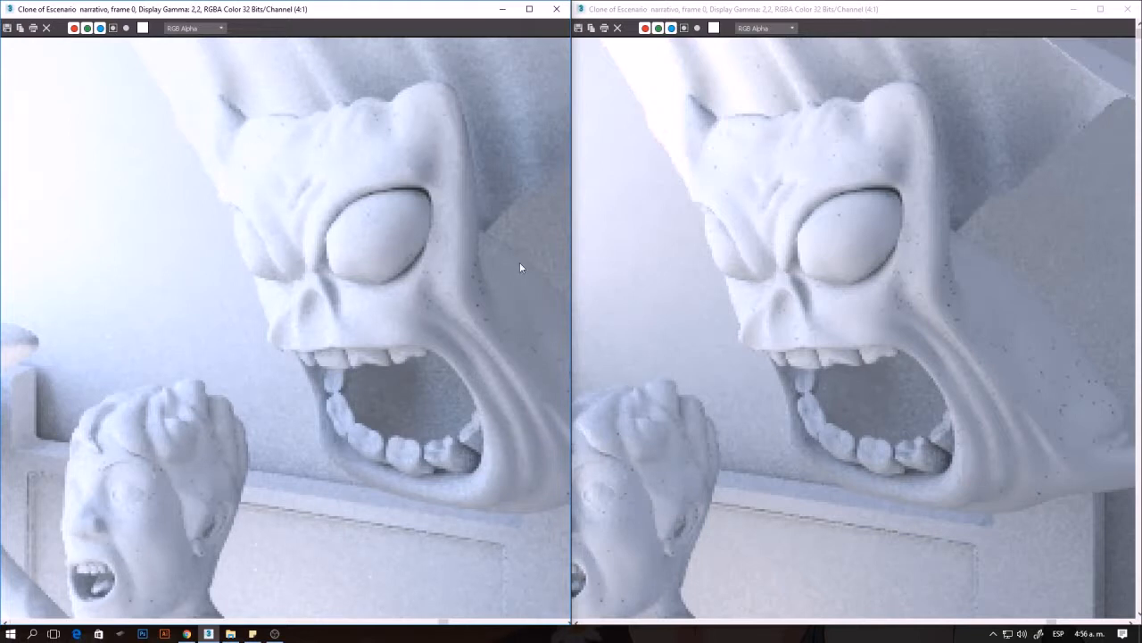
{"action": "scroll", "coordinate": [408, 426], "scroll_direction": "down", "scroll_amount": 2}
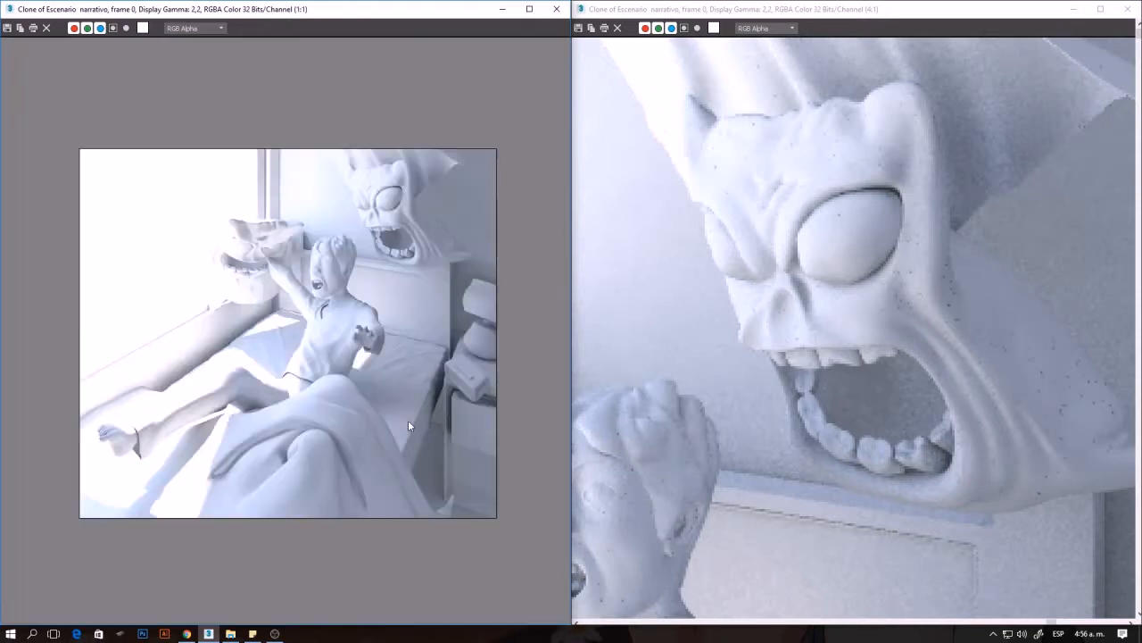
{"action": "scroll", "coordinate": [368, 230], "scroll_direction": "up", "scroll_amount": 1}
{"action": "scroll", "coordinate": [390, 349], "scroll_direction": "down", "scroll_amount": 1}
{"action": "scroll", "coordinate": [736, 432], "scroll_direction": "down", "scroll_amount": 1}
{"action": "scroll", "coordinate": [738, 439], "scroll_direction": "down", "scroll_amount": 1}
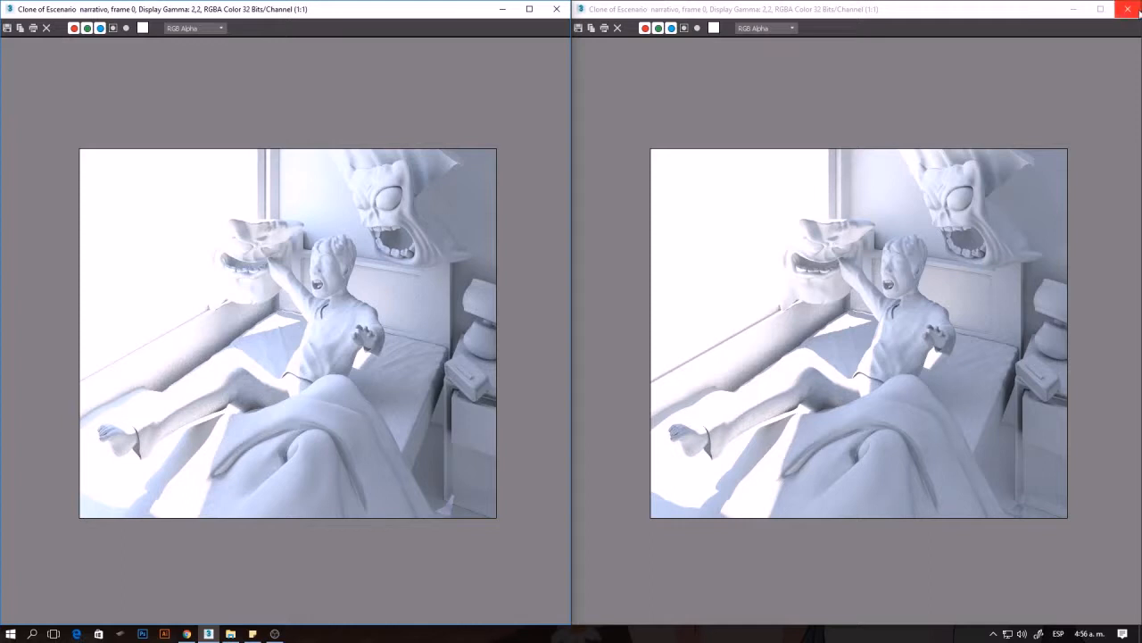
Minimize both render clones and close the rendered frame window
{"action": "left_click", "coordinate": [1074, 9]}
{"action": "left_click", "coordinate": [503, 8]}
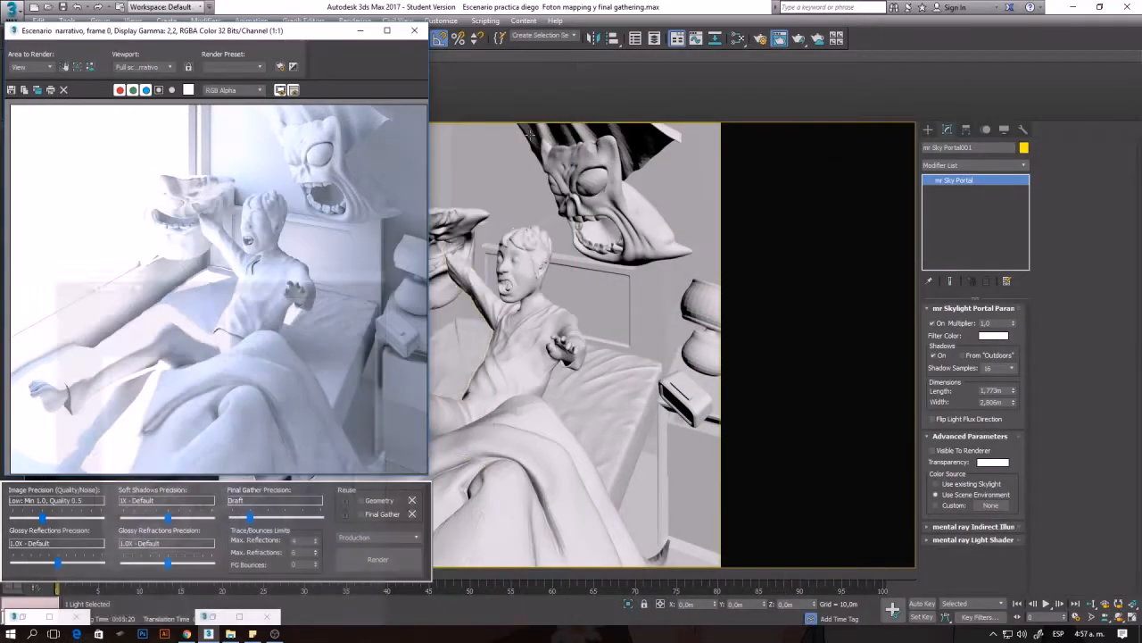
{"action": "left_click", "coordinate": [414, 31]}
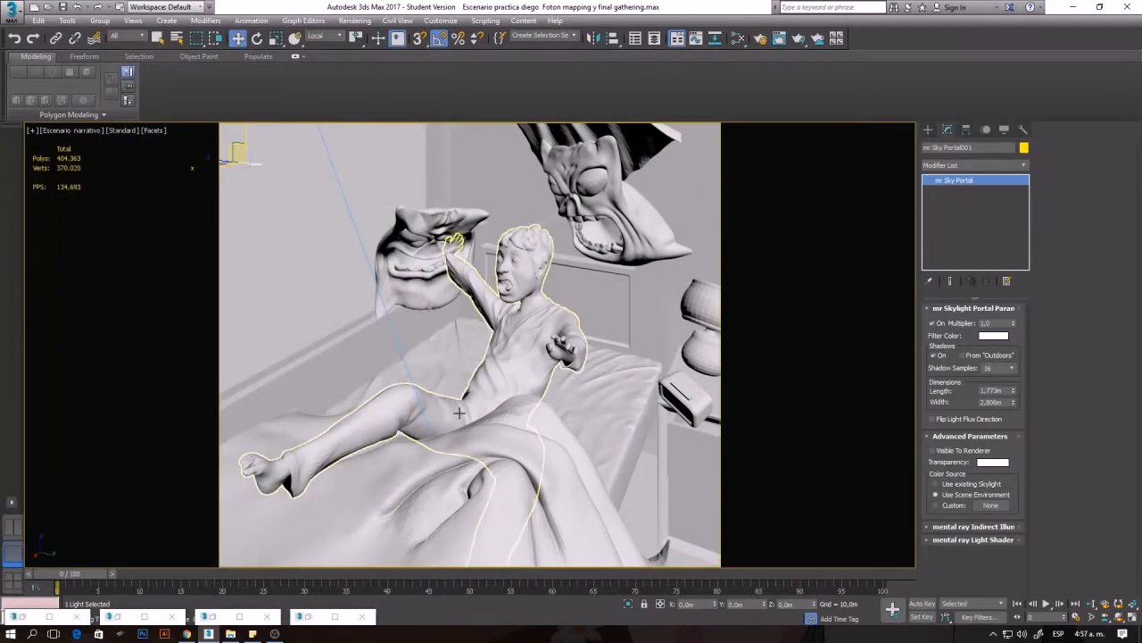
Leave the camera view and examine the bedroom window with its sky portal and the whole house from outside
{"action": "left_click", "coordinate": [460, 412]}
{"action": "key", "text": "u"}
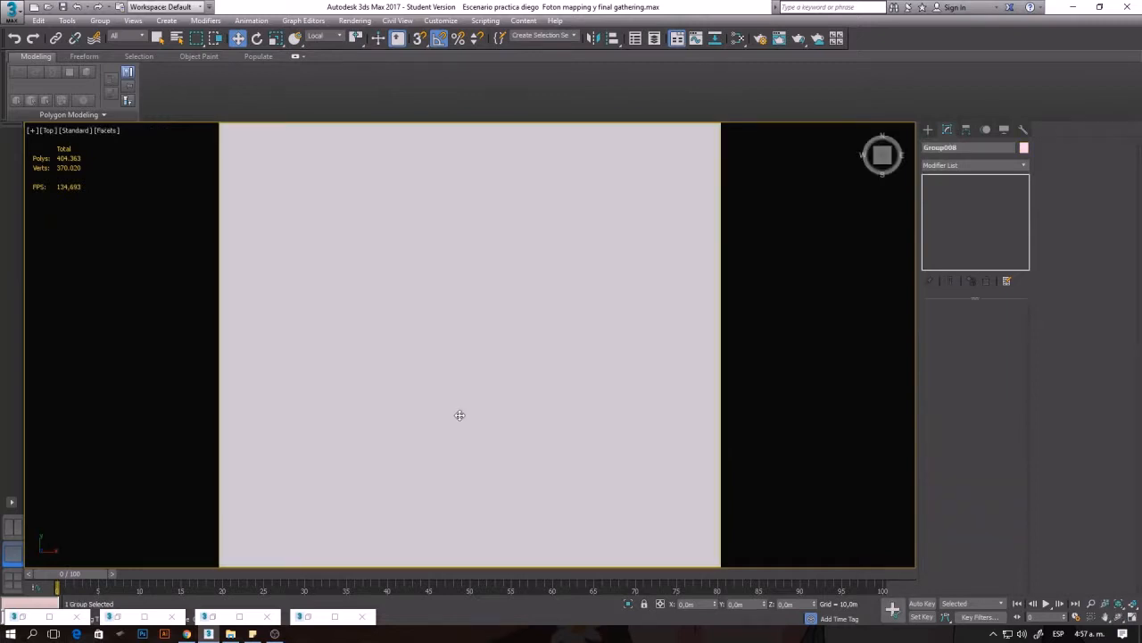
{"action": "scroll", "coordinate": [495, 346], "scroll_direction": "down", "scroll_amount": 12}
{"action": "middle_click_drag", "start_coordinate": [523, 363], "coordinate": [505, 345], "text": "alt"}
{"action": "scroll", "coordinate": [558, 339], "scroll_direction": "up", "scroll_amount": 1}
{"action": "scroll", "coordinate": [598, 323], "scroll_direction": "up", "scroll_amount": 5}
{"action": "middle_click_drag", "start_coordinate": [596, 368], "coordinate": [538, 393], "text": "alt"}
{"action": "scroll", "coordinate": [458, 454], "scroll_direction": "up", "scroll_amount": 4}
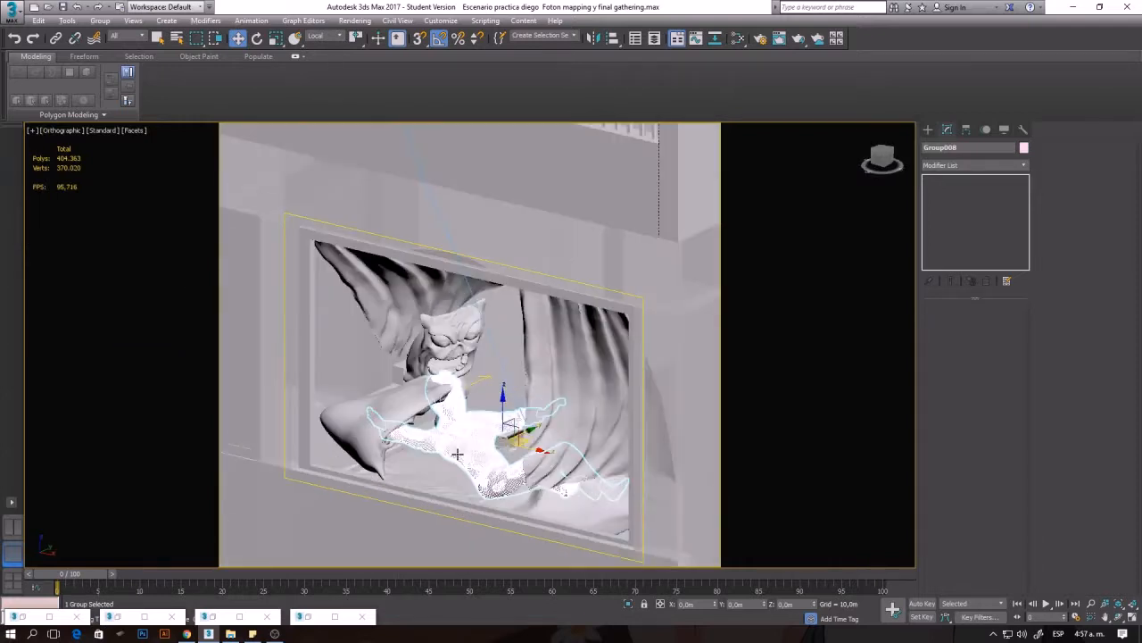
{"action": "scroll", "coordinate": [495, 460], "scroll_direction": "down", "scroll_amount": 6}
{"action": "middle_click_drag", "start_coordinate": [500, 457], "coordinate": [484, 456], "text": "alt"}
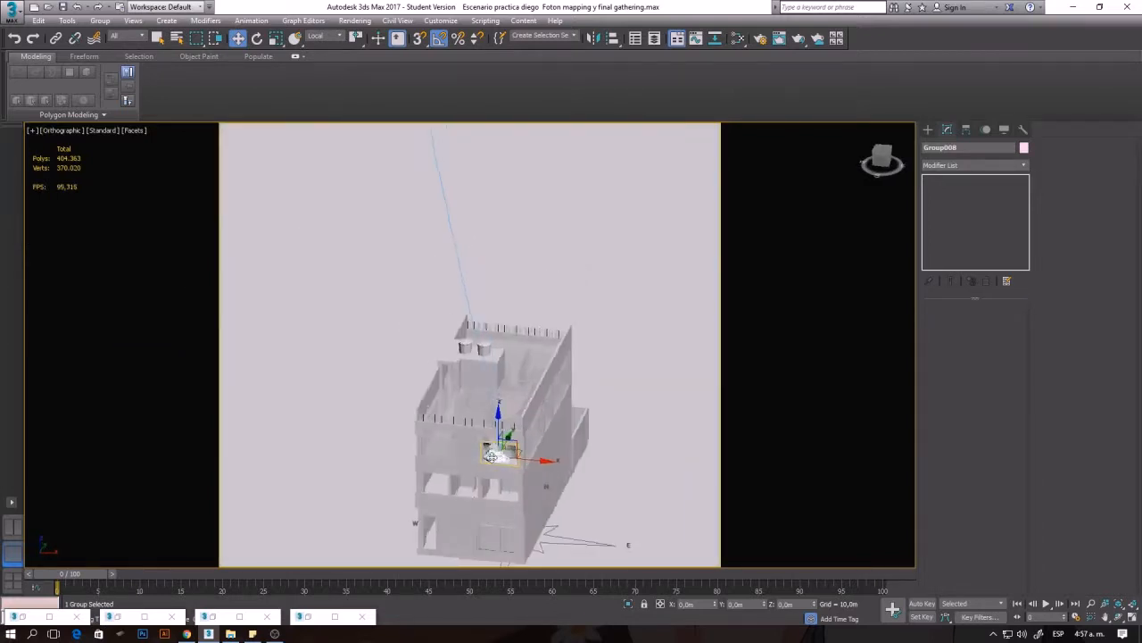
{"action": "scroll", "coordinate": [481, 456], "scroll_direction": "down", "scroll_amount": 5}
Check the parameters of the Daylight system and of the mr Sky Portal at the bedroom window
{"action": "left_click", "coordinate": [408, 225]}
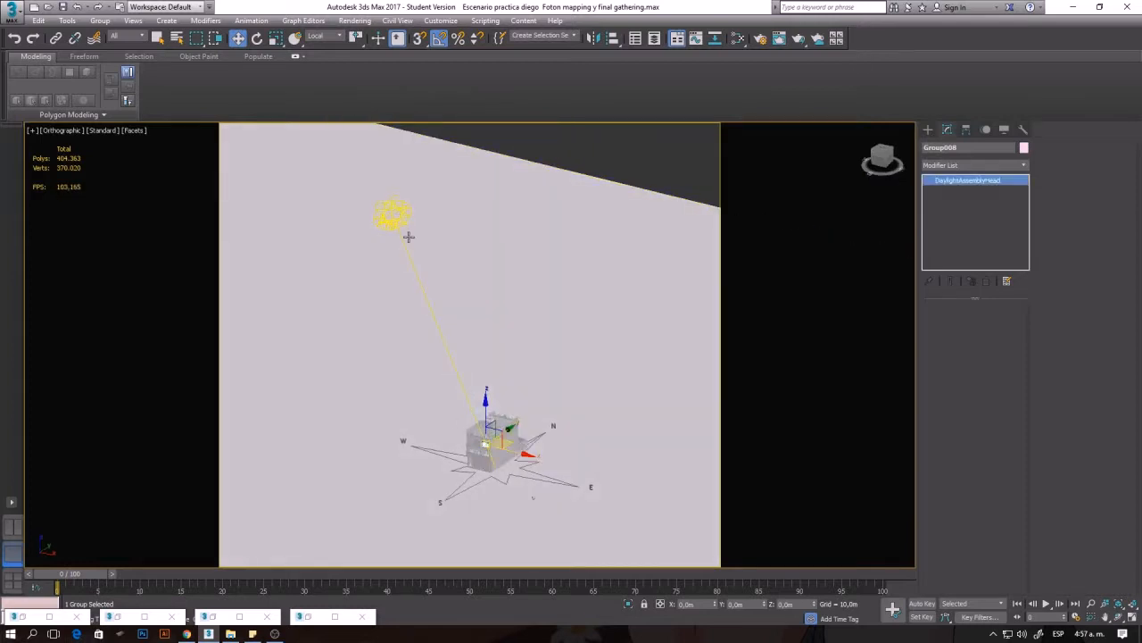
{"action": "scroll", "coordinate": [408, 241], "scroll_direction": "up", "scroll_amount": 6}
{"action": "scroll", "coordinate": [469, 434], "scroll_direction": "up", "scroll_amount": 6}
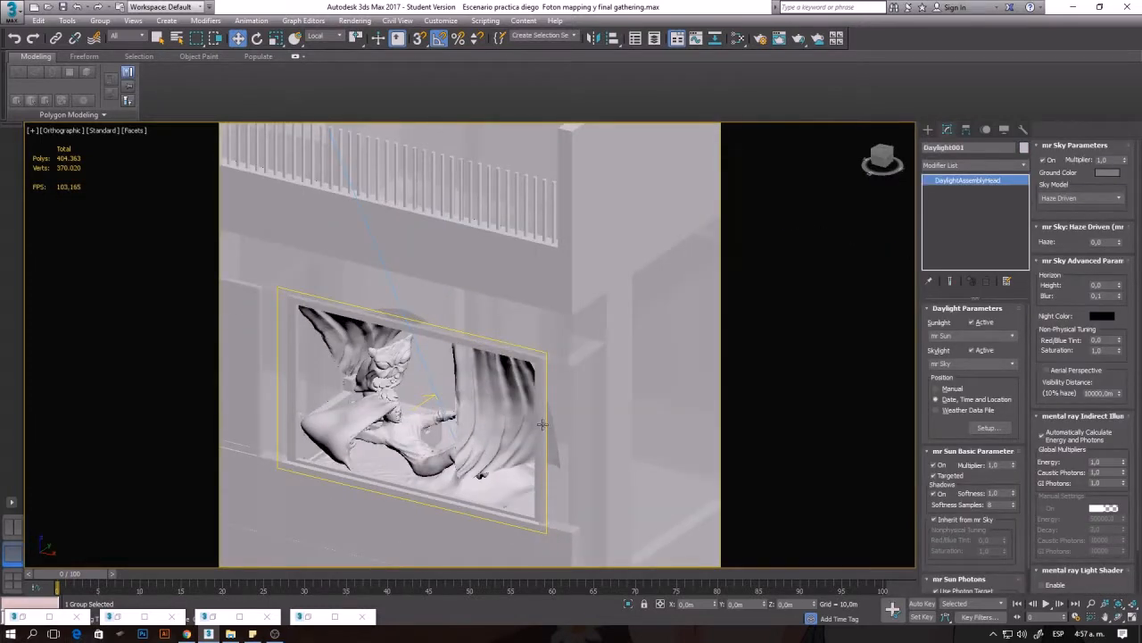
{"action": "left_click", "coordinate": [546, 426]}
{"action": "middle_click_drag", "start_coordinate": [546, 426], "coordinate": [407, 466], "text": "alt"}
{"action": "scroll", "coordinate": [534, 364], "scroll_direction": "down", "scroll_amount": 8}
{"action": "middle_click_drag", "start_coordinate": [384, 372], "coordinate": [494, 394]}
{"action": "scroll", "coordinate": [494, 395], "scroll_direction": "down", "scroll_amount": 10}
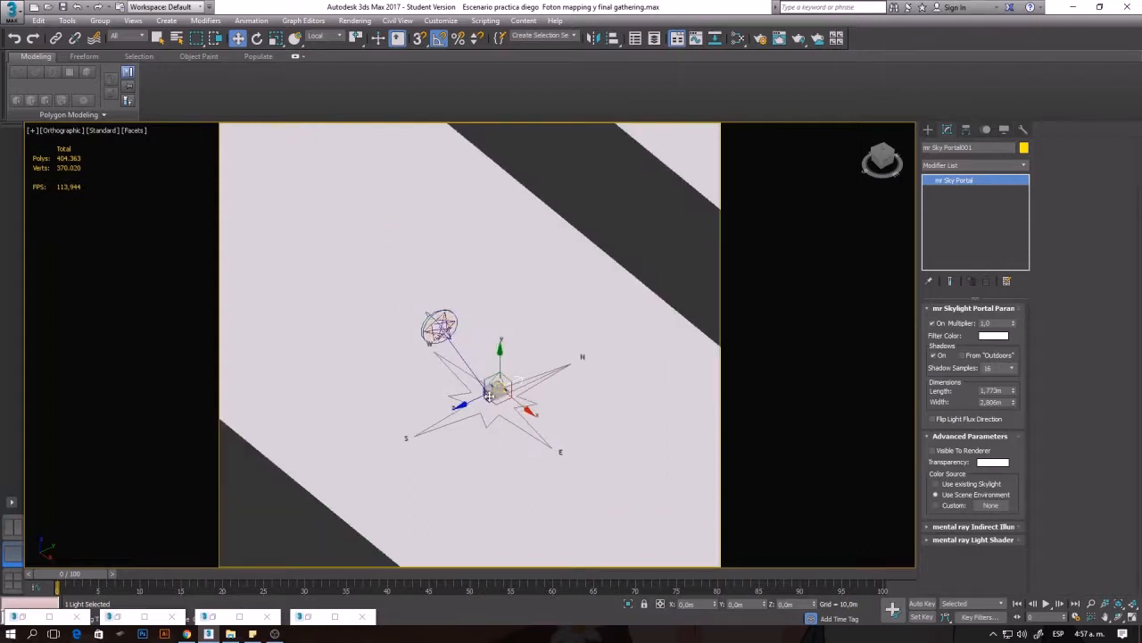
Set the Daylight system's time of day to 6 hours in its position setup
{"action": "scroll", "coordinate": [455, 330], "scroll_direction": "up", "scroll_amount": 4}
{"action": "left_click", "coordinate": [439, 328]}
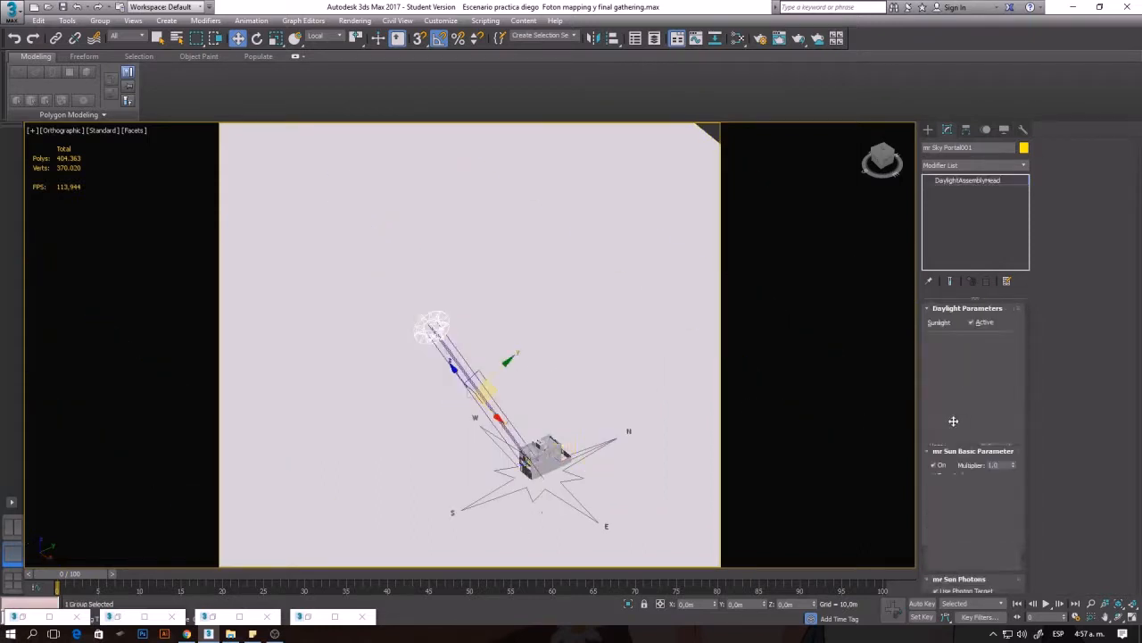
{"action": "left_click", "coordinate": [983, 429]}
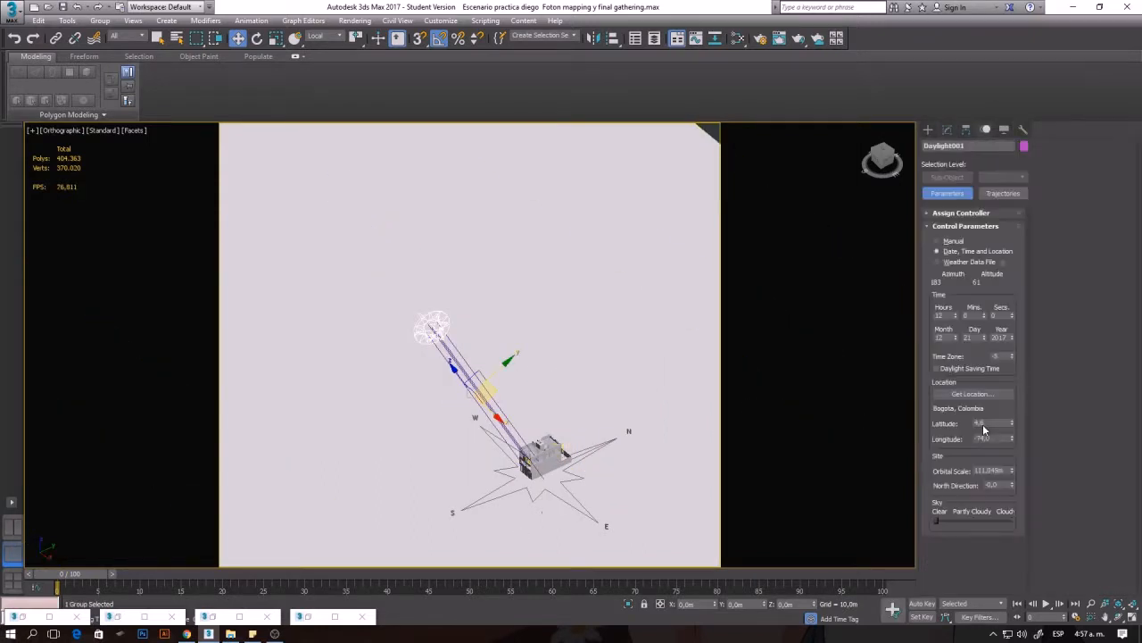
{"action": "left_click", "coordinate": [955, 317]}
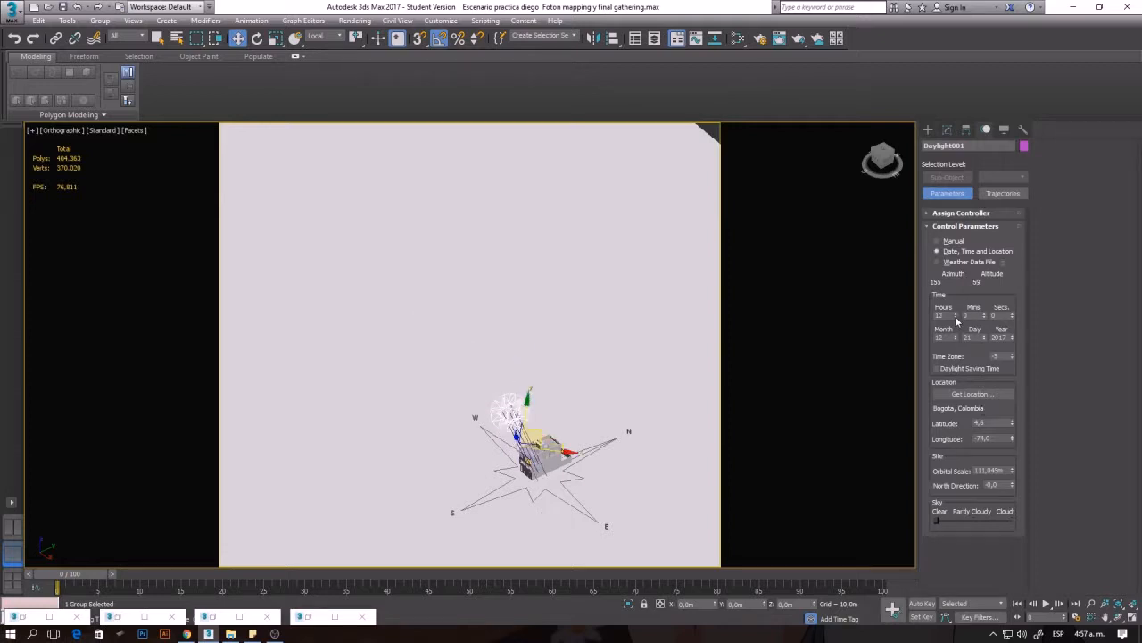
{"action": "left_click", "coordinate": [956, 317]}
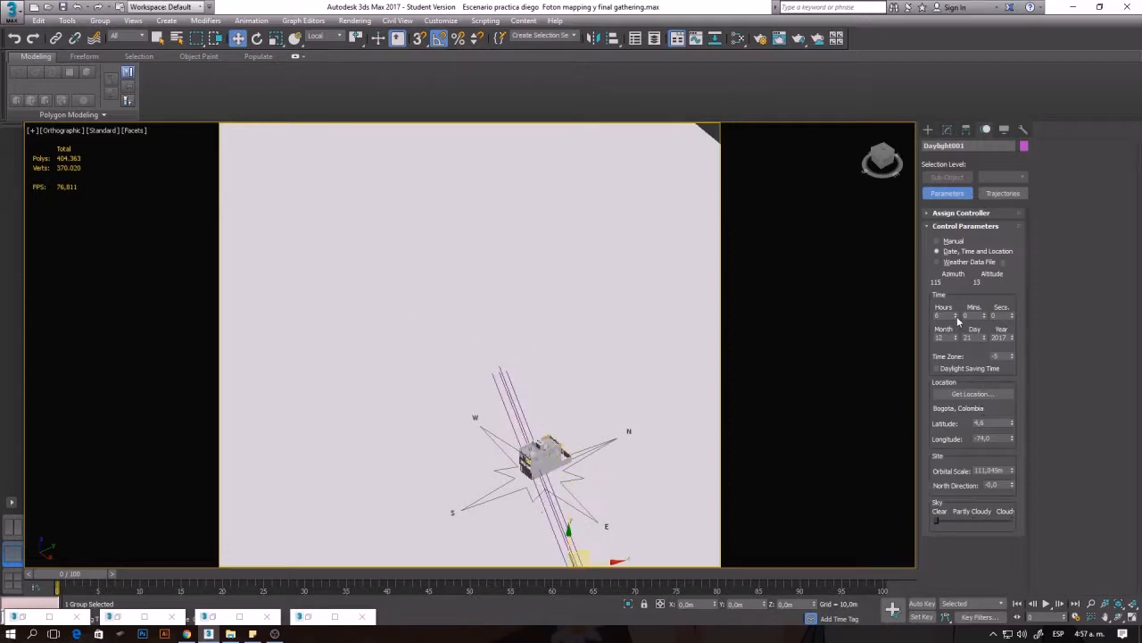
Raise the daylight compass vertically toward the upper floor of the house, checking the sun's direction around the building
{"action": "scroll", "coordinate": [560, 461], "scroll_direction": "up", "scroll_amount": 3}
{"action": "scroll", "coordinate": [535, 476], "scroll_direction": "up", "scroll_amount": 3}
{"action": "middle_click_drag", "start_coordinate": [523, 473], "coordinate": [614, 385], "text": "alt"}
{"action": "scroll", "coordinate": [576, 459], "scroll_direction": "down", "scroll_amount": 6}
{"action": "scroll", "coordinate": [561, 416], "scroll_direction": "up", "scroll_amount": 5}
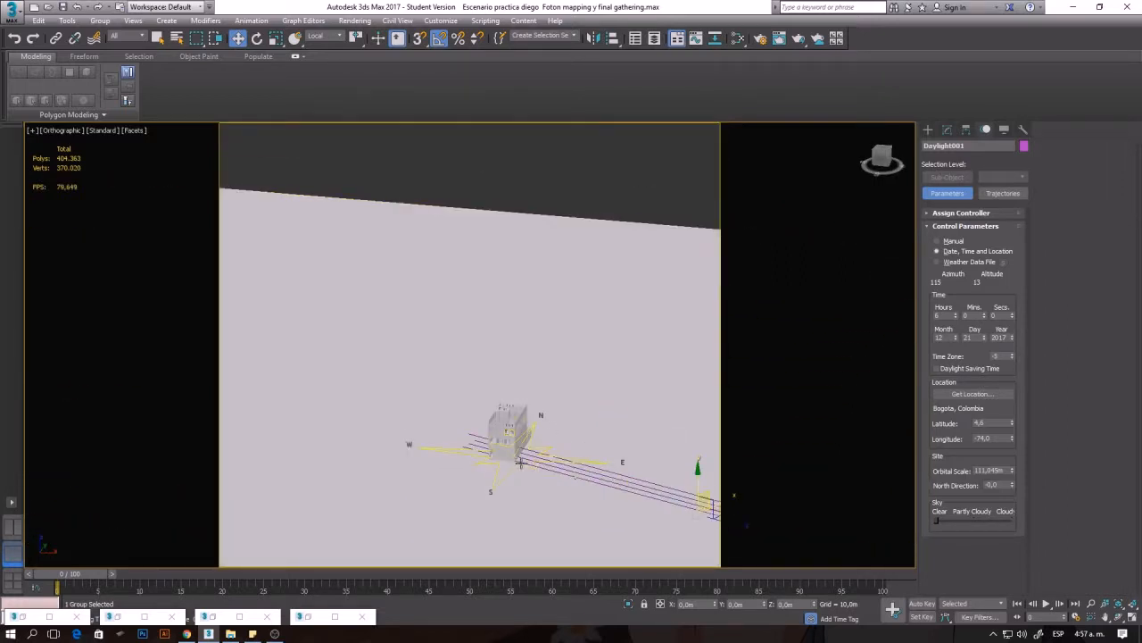
{"action": "left_click", "coordinate": [521, 461]}
{"action": "left_click_drag", "start_coordinate": [517, 427], "coordinate": [517, 409]}
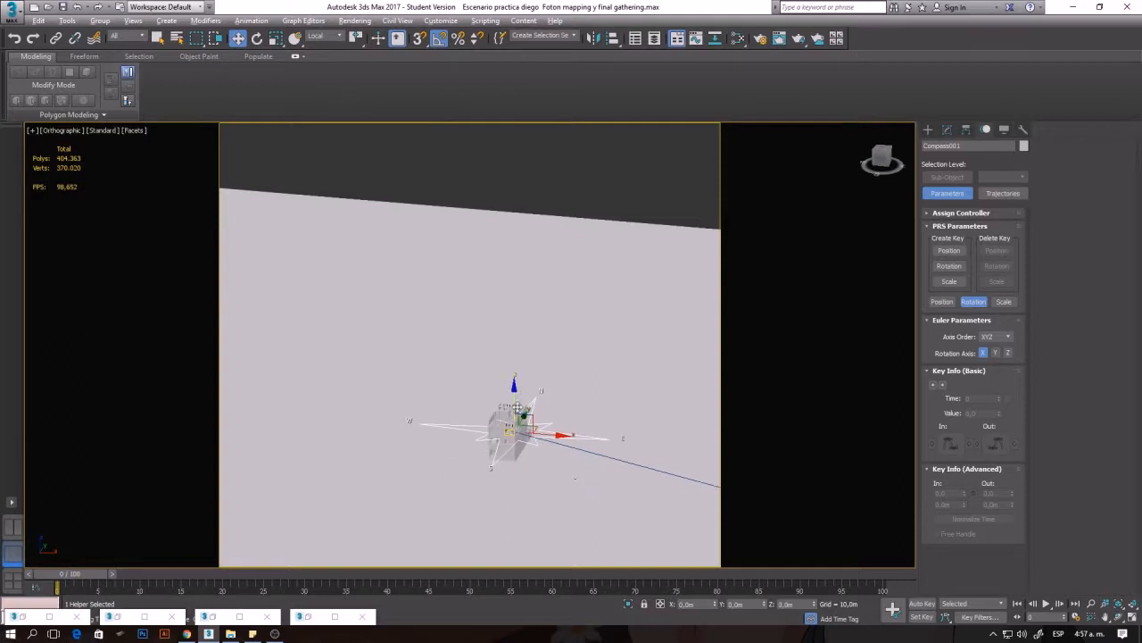
{"action": "middle_click_drag", "start_coordinate": [517, 408], "coordinate": [504, 426], "text": "alt"}
{"action": "scroll", "coordinate": [514, 423], "scroll_direction": "up", "scroll_amount": 5}
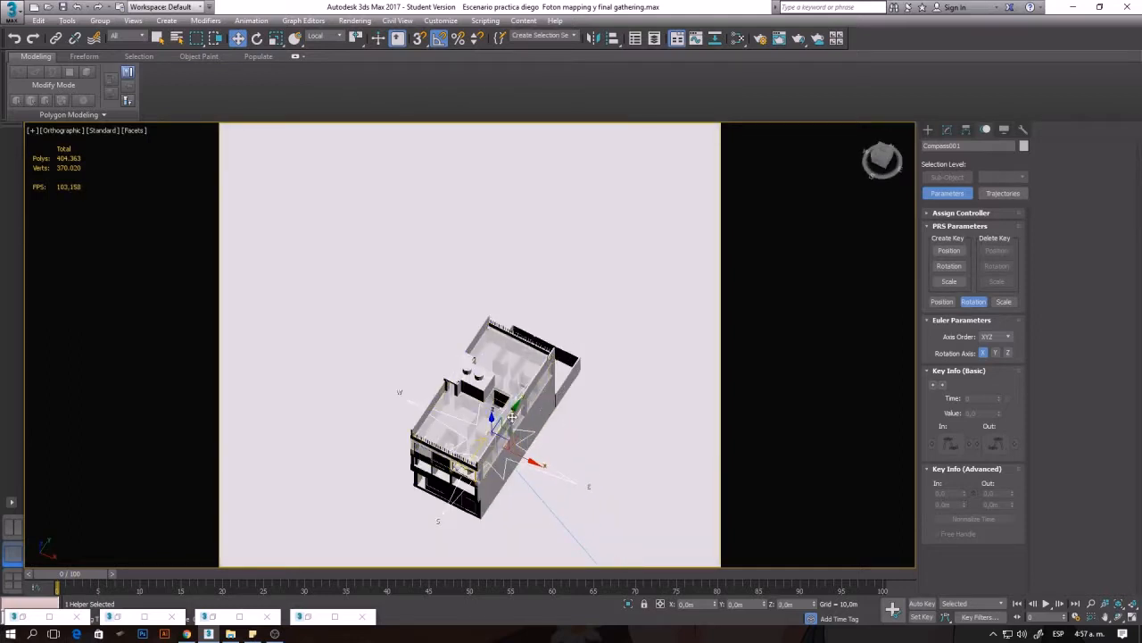
{"action": "middle_click_drag", "start_coordinate": [511, 416], "coordinate": [474, 394], "text": "alt"}
{"action": "left_click_drag", "start_coordinate": [469, 449], "coordinate": [470, 435]}
Shift the daylight compass horizontally at the house's upper floor and rotate it about its vertical axis
{"action": "left_click", "coordinate": [502, 448]}
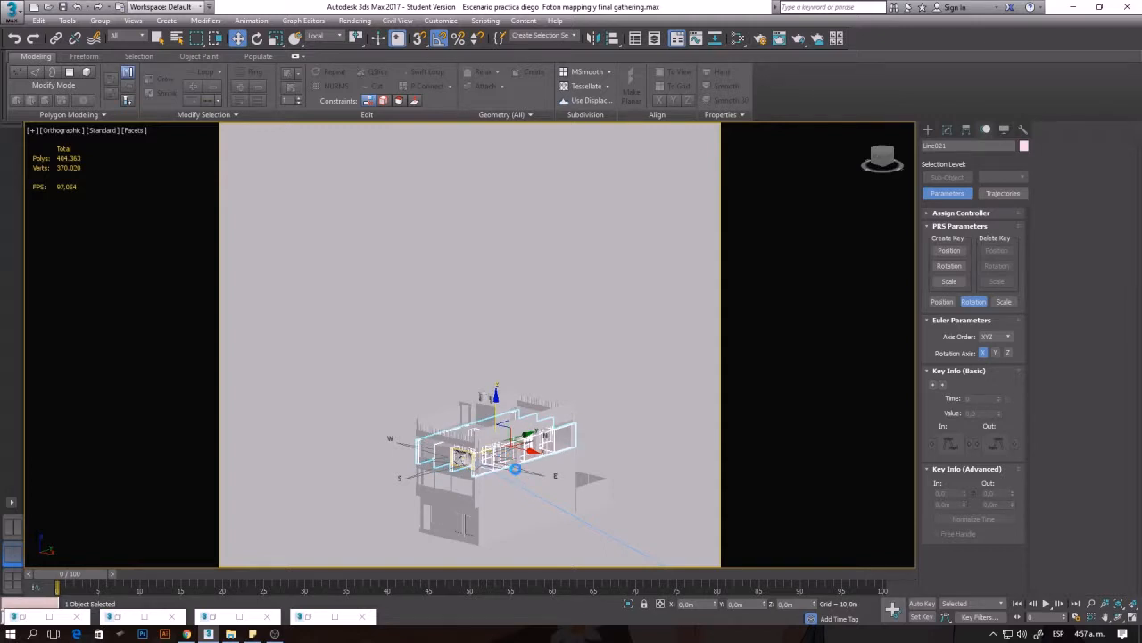
{"action": "left_click", "coordinate": [509, 463]}
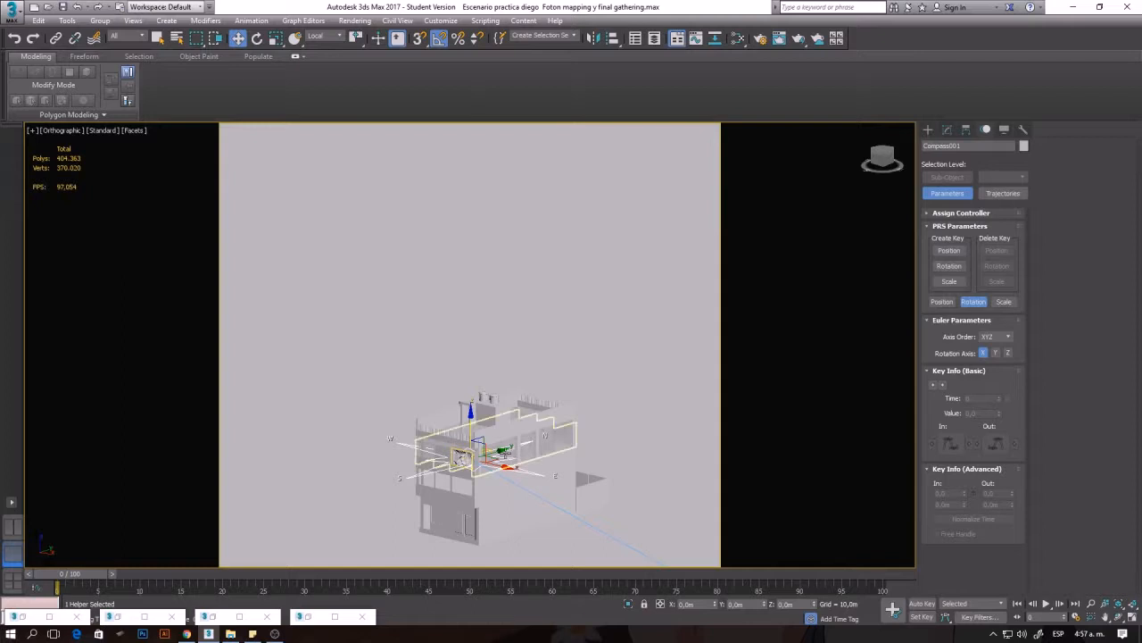
{"action": "left_click_drag", "start_coordinate": [502, 451], "coordinate": [532, 481]}
{"action": "key", "text": "e"}
{"action": "left_click", "coordinate": [525, 480]}
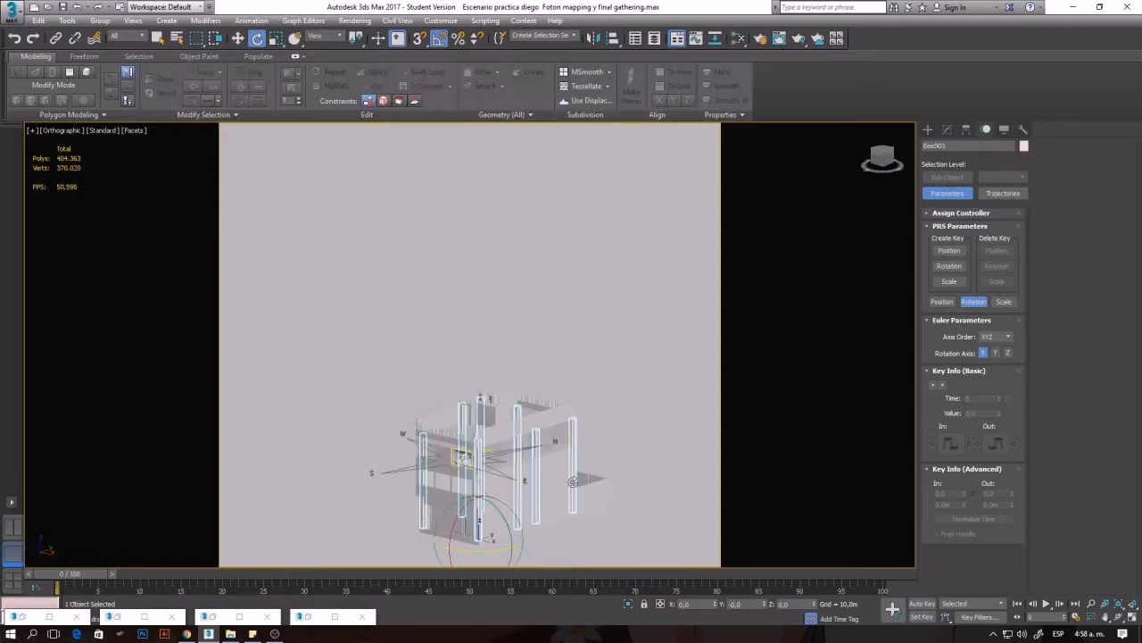
Switch the viewport to the Escenario narrativo camera and render the scene with the repositioned sun
{"action": "scroll", "coordinate": [523, 479], "scroll_direction": "up", "scroll_amount": 3}
{"action": "key", "text": "c"}
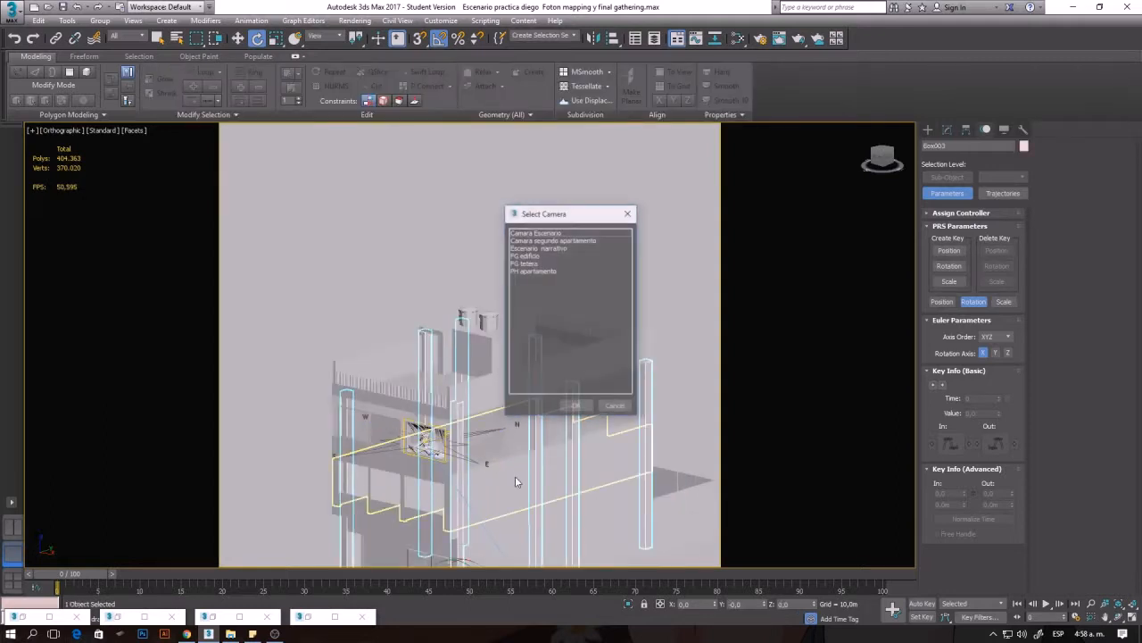
{"action": "key", "text": "Down"}
{"action": "key", "text": "Down"}
{"action": "key", "text": "Return"}
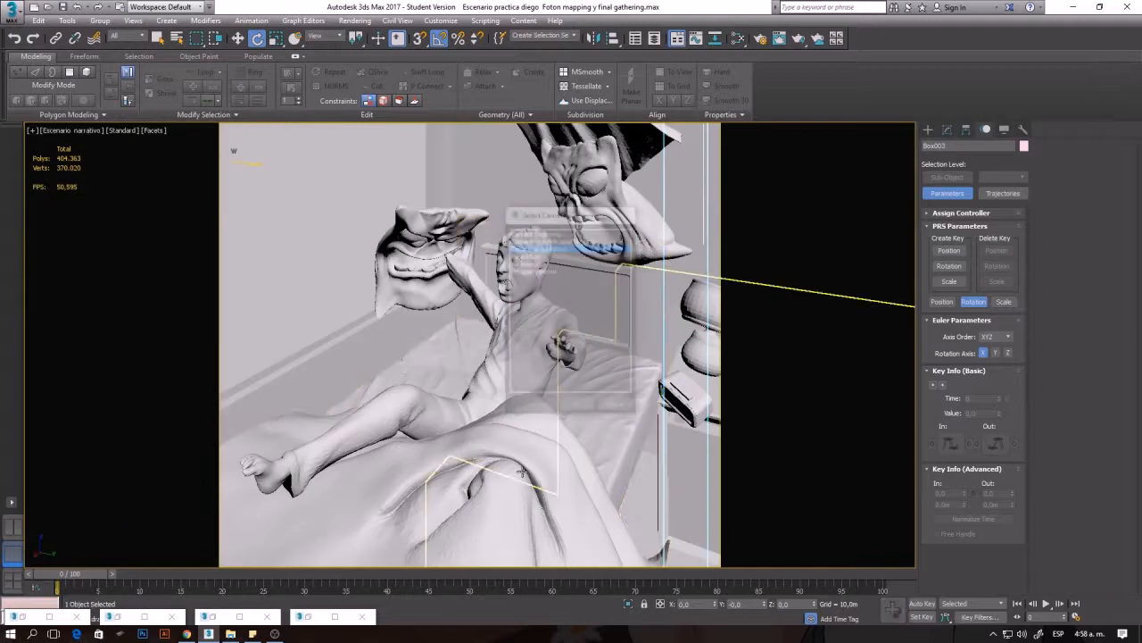
{"action": "left_click", "coordinate": [528, 471]}
{"action": "key", "text": "shift+q"}
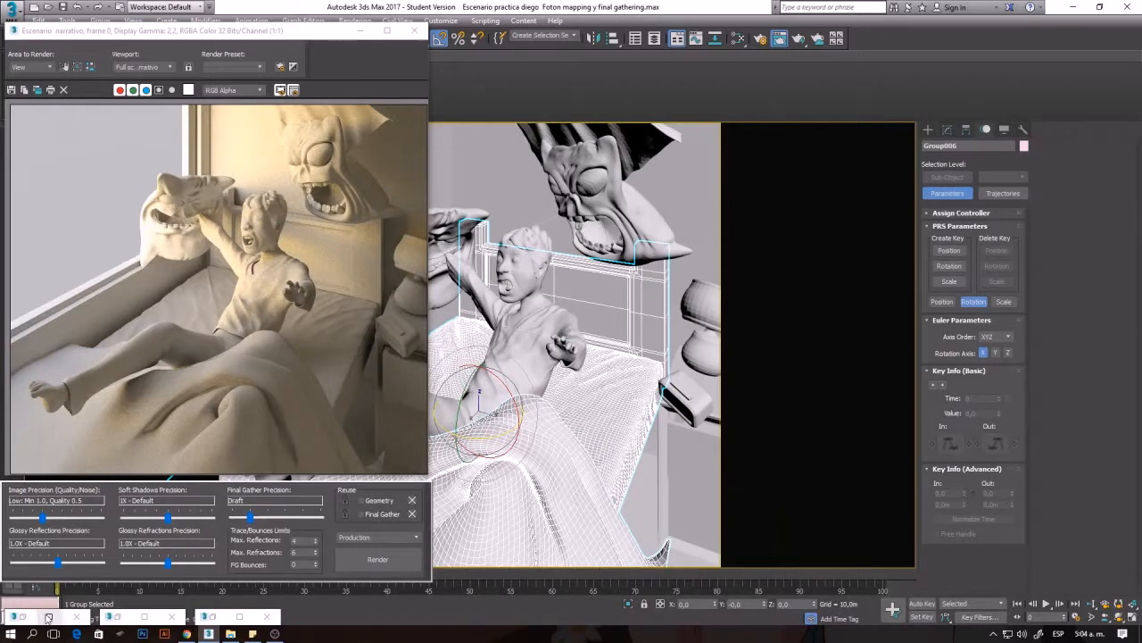
Restore the cloned earlier render beside the new early-morning render and examine the noise on the new render's leg and blanket
{"action": "left_click", "coordinate": [48, 617]}
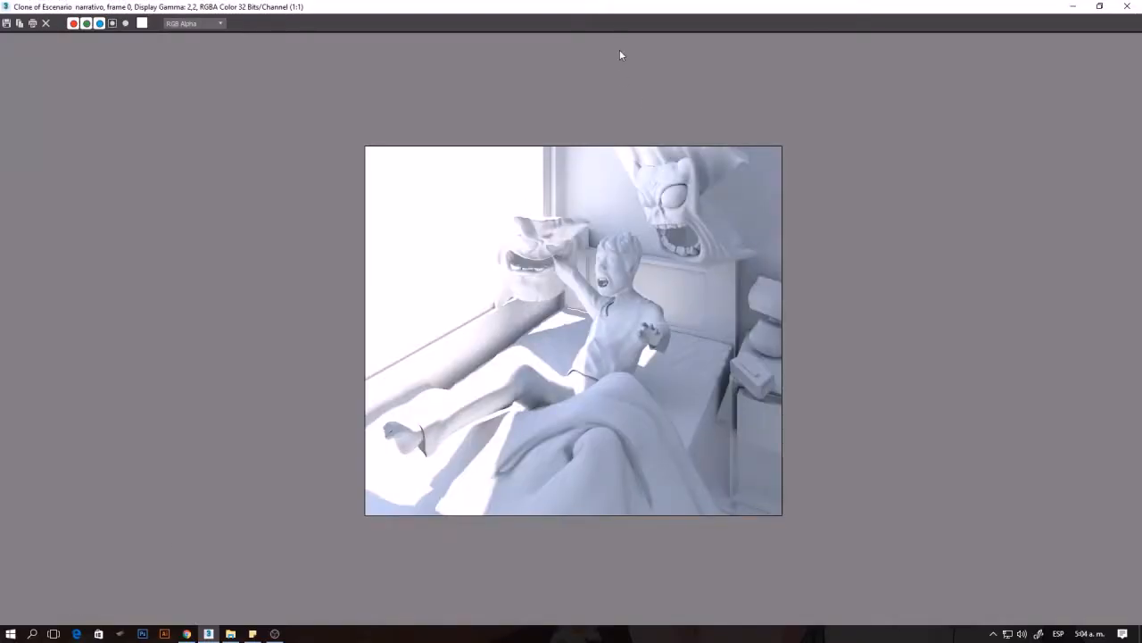
{"action": "left_click_drag", "start_coordinate": [614, 8], "coordinate": [694, 57]}
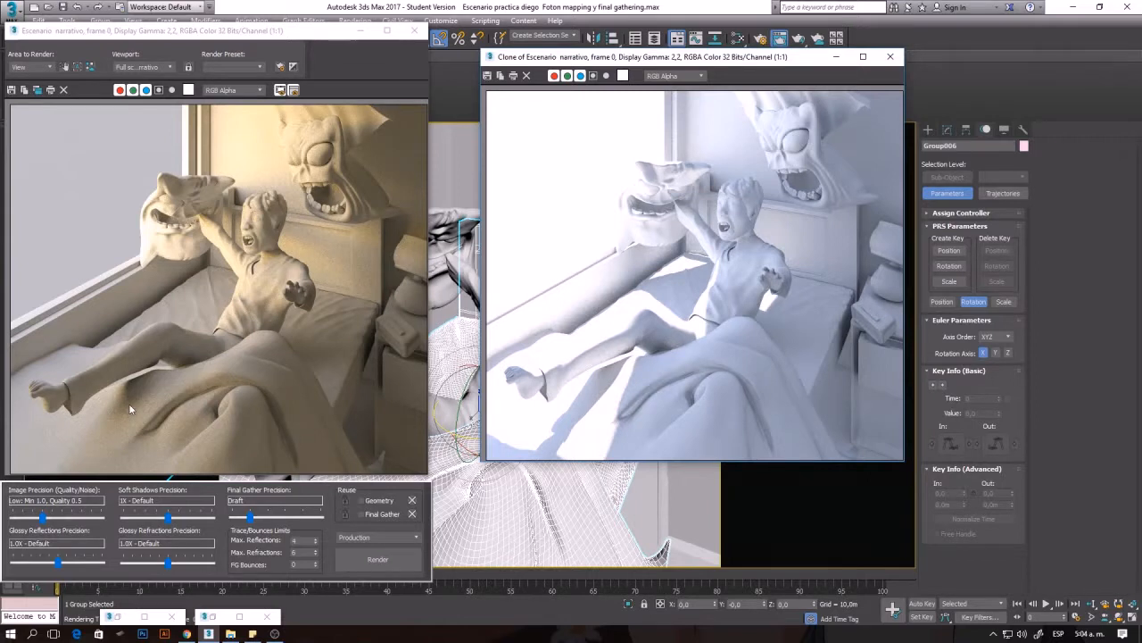
{"action": "scroll", "coordinate": [130, 408], "scroll_direction": "up", "scroll_amount": 3}
{"action": "scroll", "coordinate": [129, 403], "scroll_direction": "down", "scroll_amount": 3}
{"action": "scroll", "coordinate": [129, 388], "scroll_direction": "up", "scroll_amount": 3}
{"action": "scroll", "coordinate": [243, 342], "scroll_direction": "down", "scroll_amount": 1}
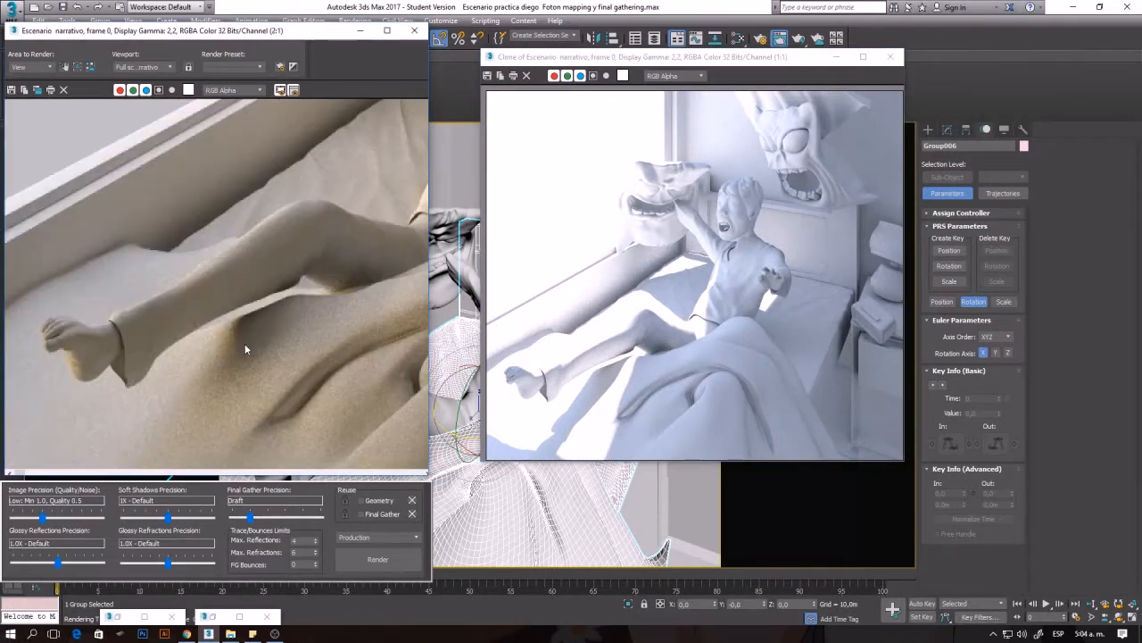
{"action": "scroll", "coordinate": [244, 344], "scroll_direction": "down", "scroll_amount": 2}
{"action": "scroll", "coordinate": [161, 237], "scroll_direction": "up", "scroll_amount": 1}
{"action": "scroll", "coordinate": [313, 206], "scroll_direction": "up", "scroll_amount": 1}
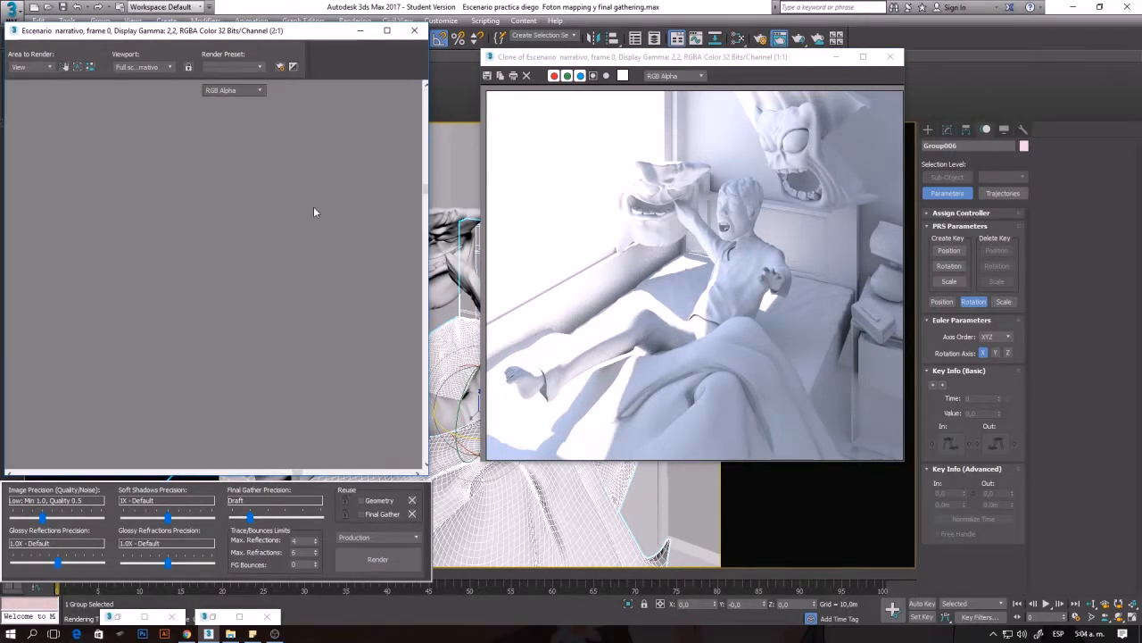
{"action": "scroll", "coordinate": [270, 236], "scroll_direction": "down", "scroll_amount": 1}
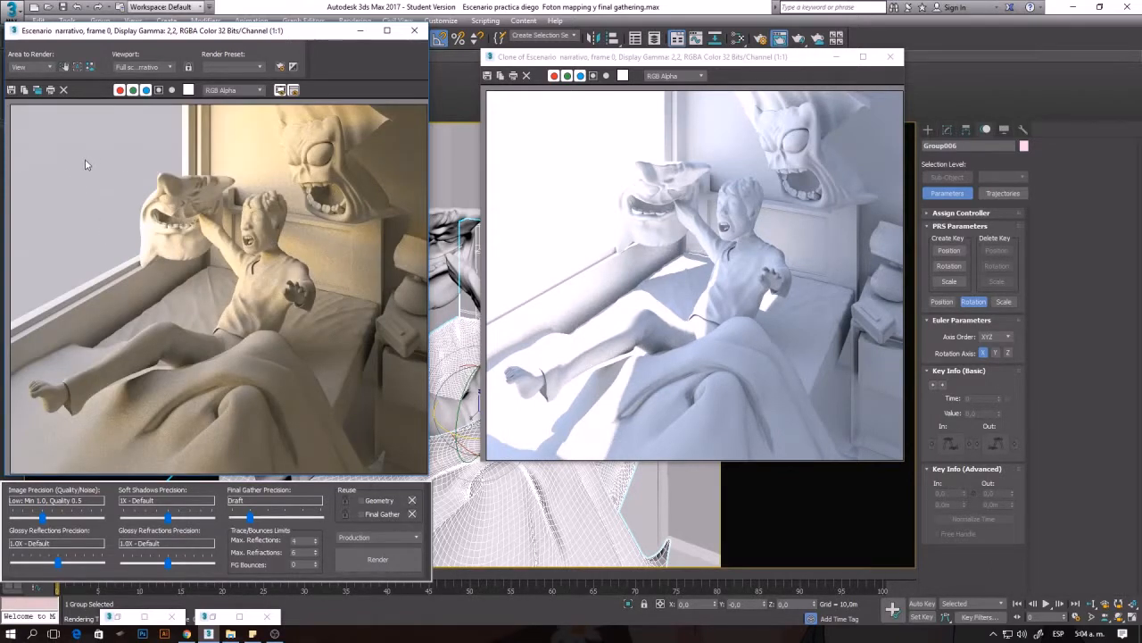
Examine the early-morning render for grain on the boy's face, knee and blanket folds, and check the lighting around the window-side monster
{"action": "scroll", "coordinate": [267, 230], "scroll_direction": "up", "scroll_amount": 2}
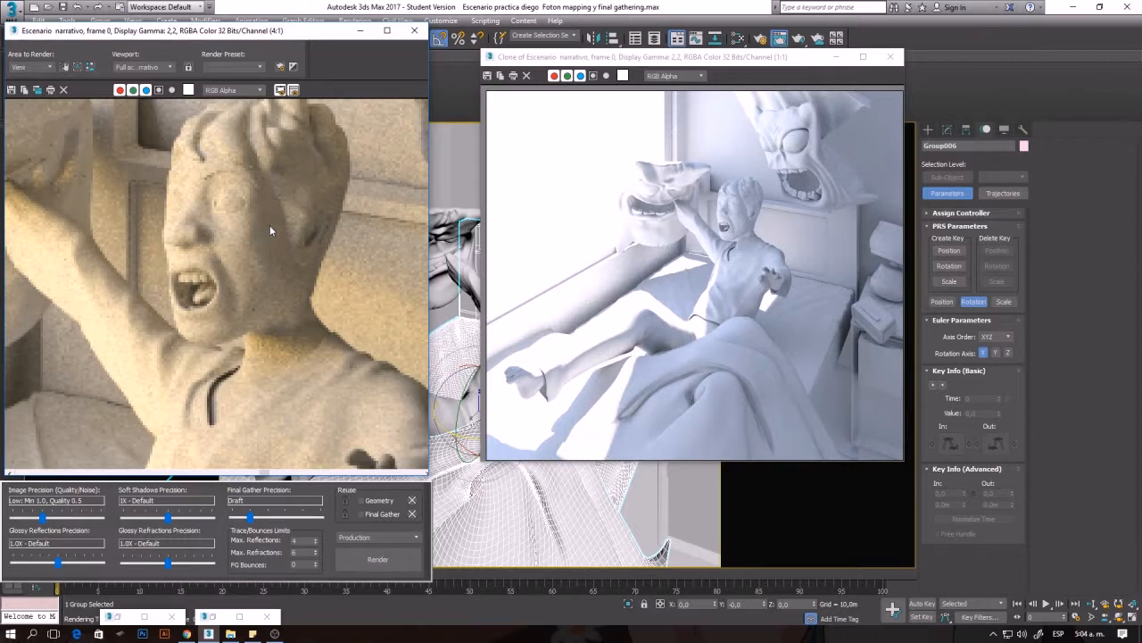
{"action": "scroll", "coordinate": [264, 230], "scroll_direction": "down", "scroll_amount": 3}
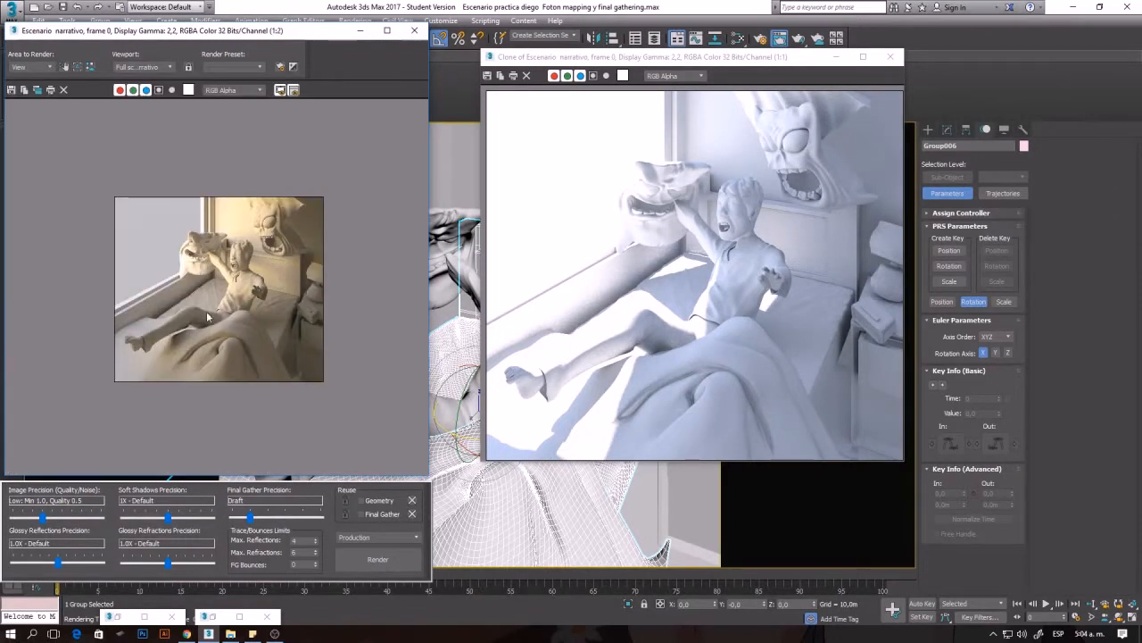
{"action": "scroll", "coordinate": [132, 339], "scroll_direction": "up", "scroll_amount": 3}
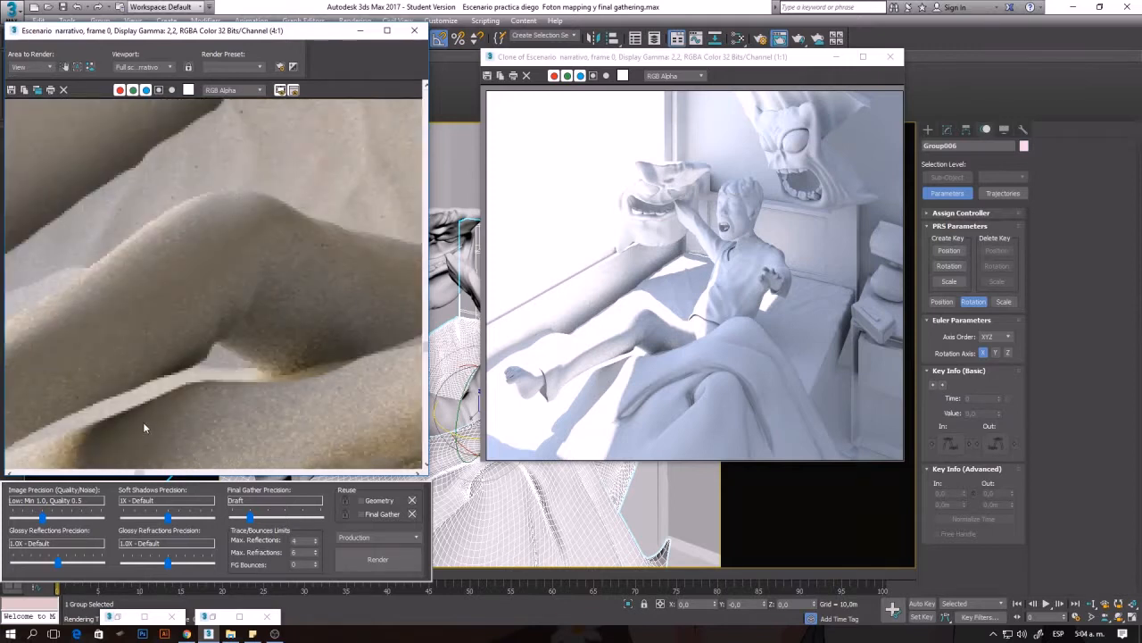
{"action": "middle_click_drag", "start_coordinate": [142, 422], "coordinate": [213, 366]}
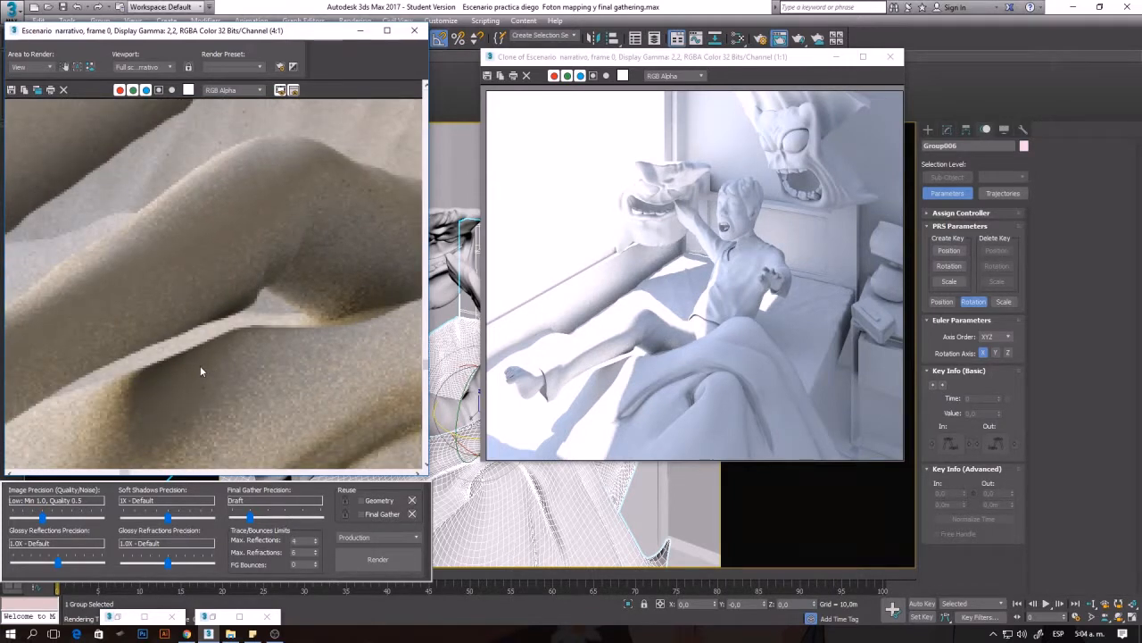
{"action": "scroll", "coordinate": [312, 320], "scroll_direction": "down", "scroll_amount": 3}
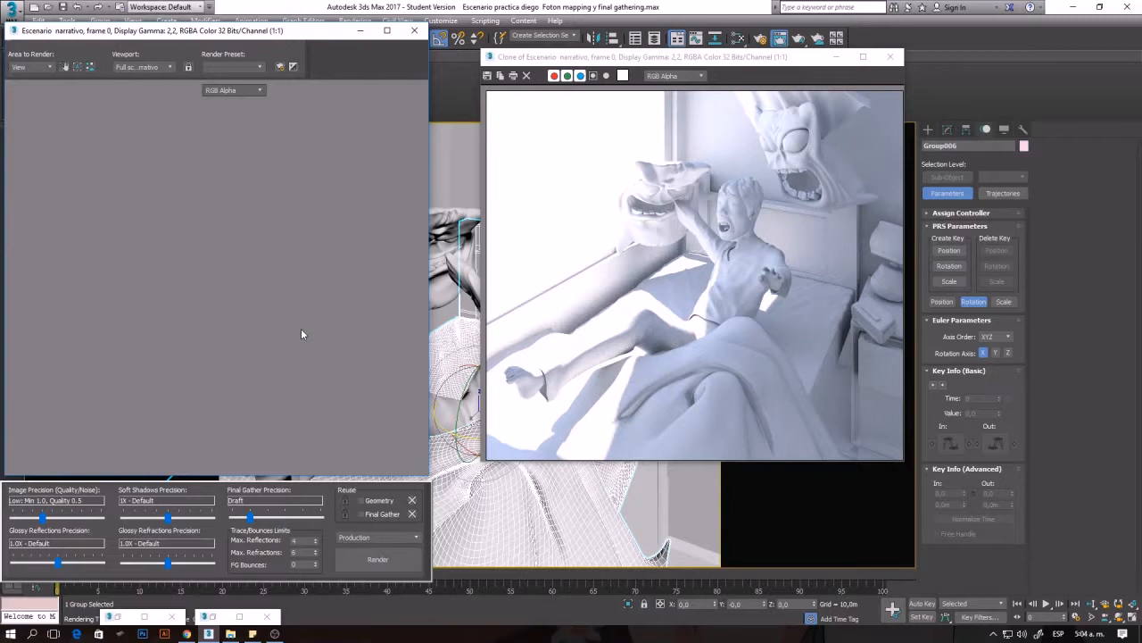
{"action": "scroll", "coordinate": [284, 398], "scroll_direction": "down", "scroll_amount": 1}
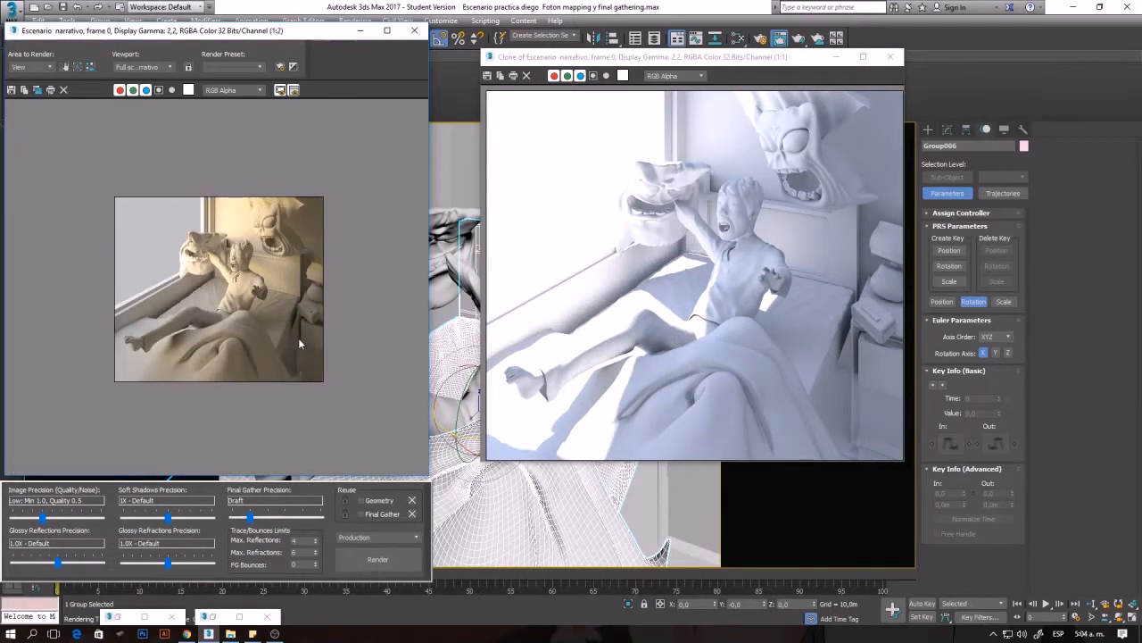
{"action": "scroll", "coordinate": [298, 337], "scroll_direction": "up", "scroll_amount": 1}
{"action": "scroll", "coordinate": [314, 337], "scroll_direction": "down", "scroll_amount": 1}
{"action": "scroll", "coordinate": [236, 267], "scroll_direction": "up", "scroll_amount": 1}
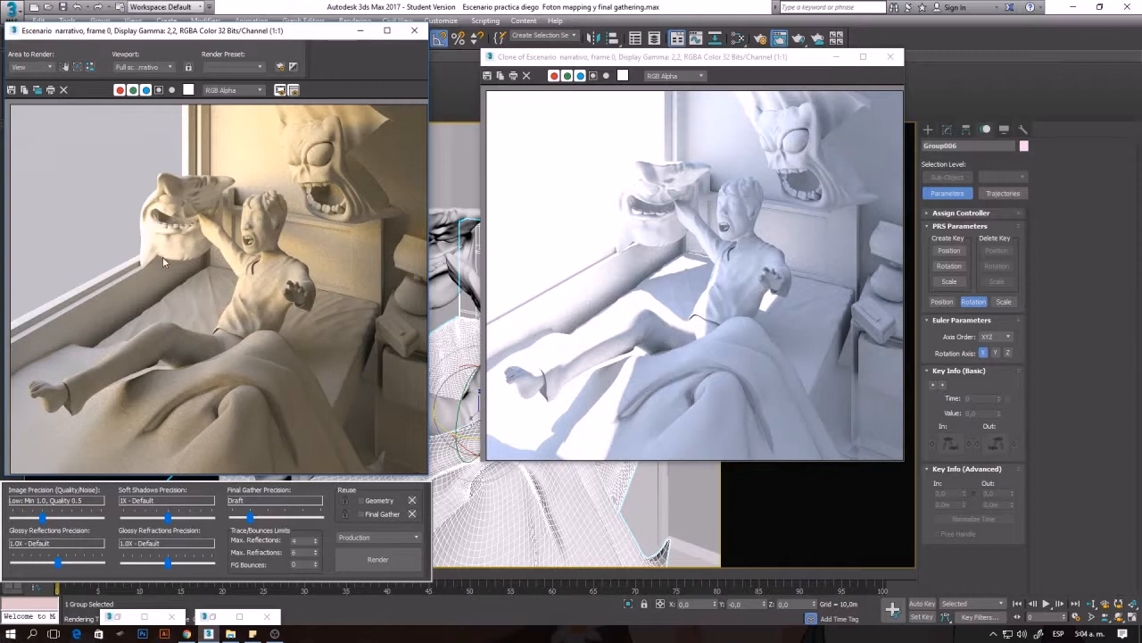
{"action": "scroll", "coordinate": [69, 252], "scroll_direction": "up", "scroll_amount": 2}
{"action": "scroll", "coordinate": [70, 252], "scroll_direction": "down", "scroll_amount": 2}
{"action": "scroll", "coordinate": [87, 264], "scroll_direction": "up", "scroll_amount": 1}
{"action": "scroll", "coordinate": [86, 264], "scroll_direction": "down", "scroll_amount": 1}
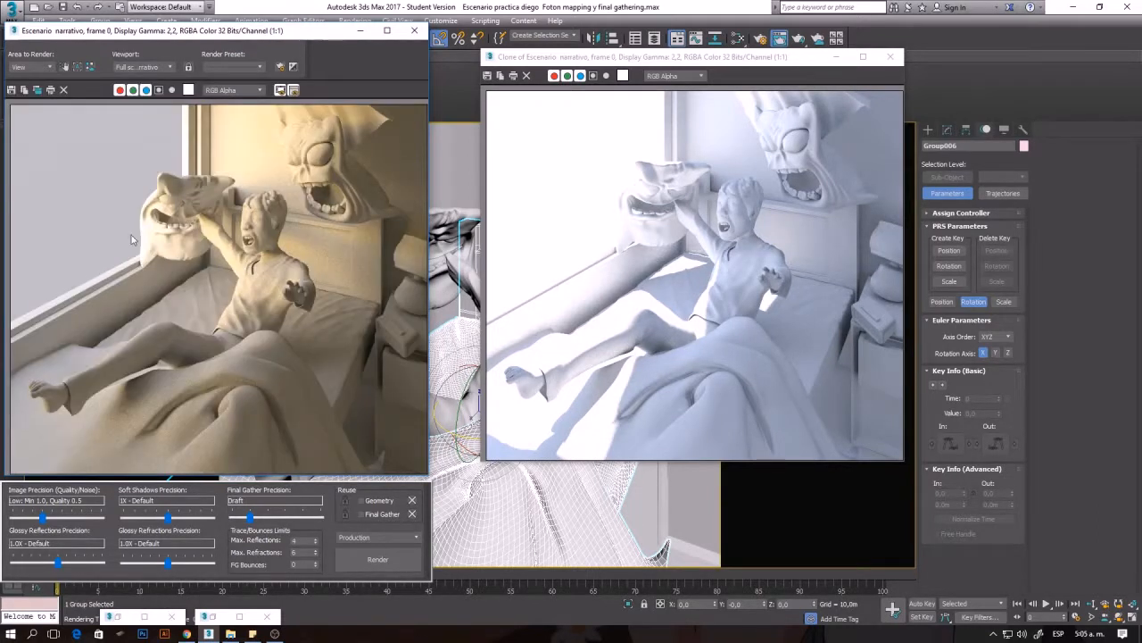